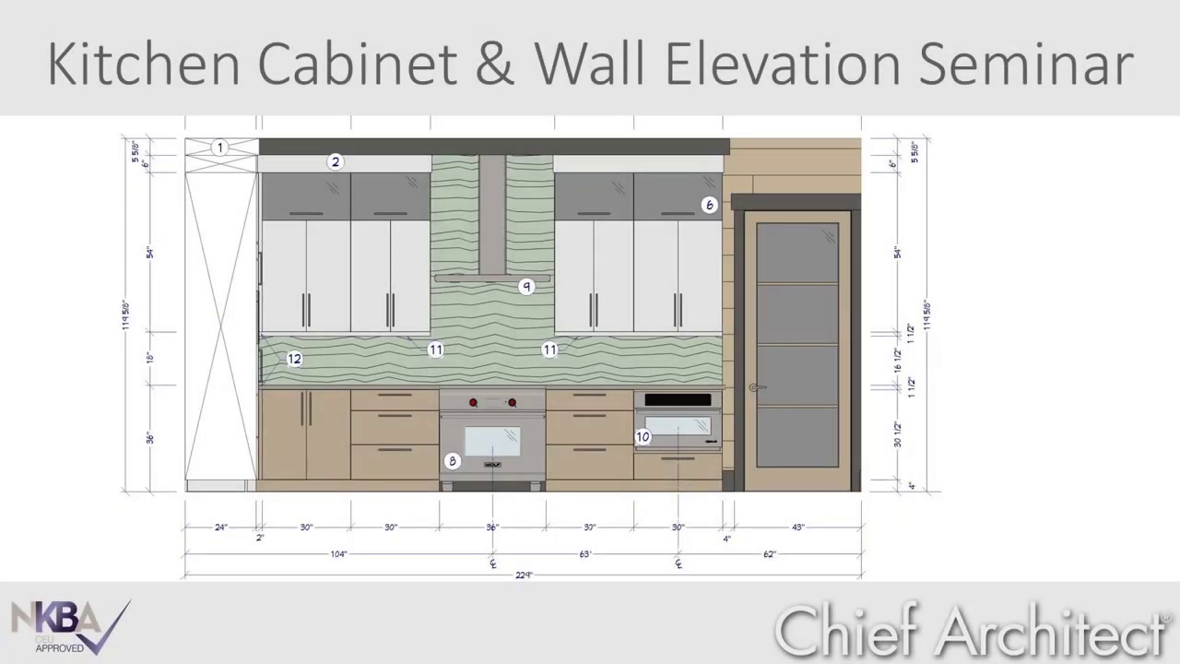
{"action": "key", "text": "Right"}
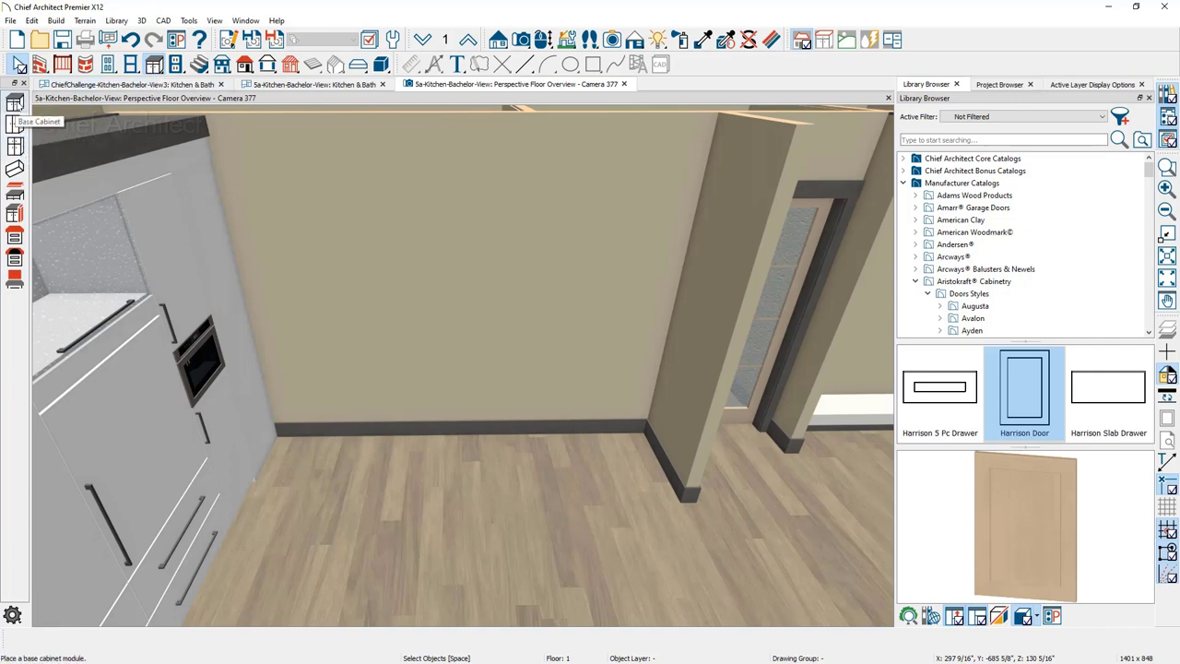
- Place a base cabinet against the middle of the back wall and stretch it to 30" wide
{"action": "left_click", "coordinate": [15, 103]}
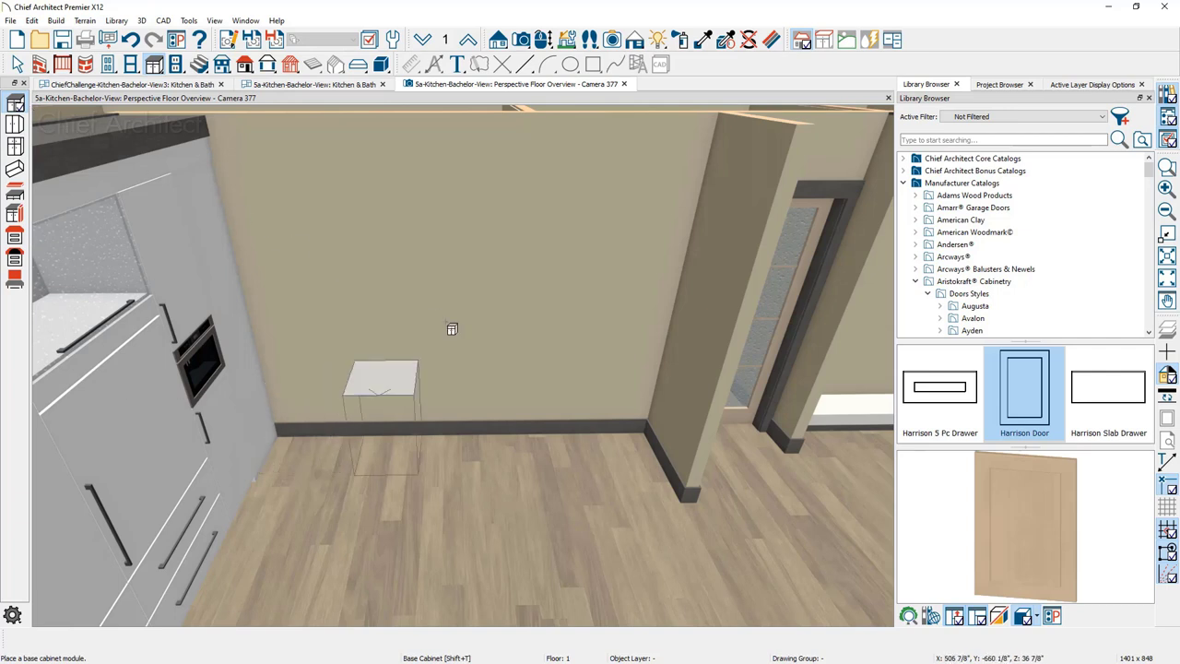
{"action": "left_click", "coordinate": [461, 376]}
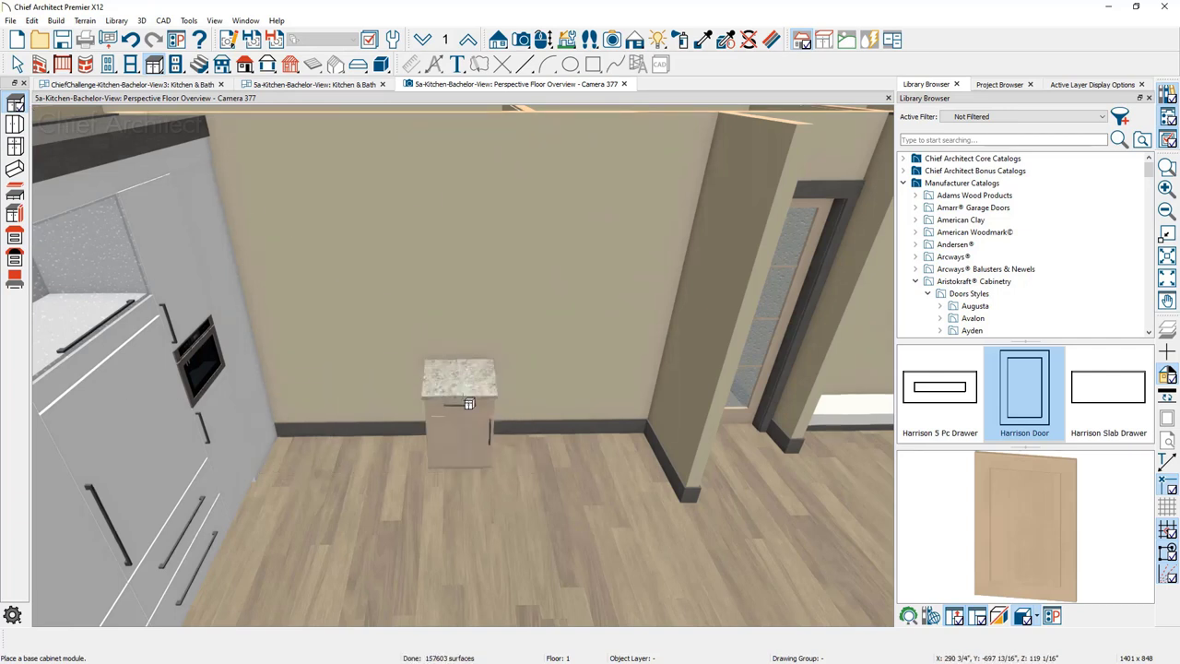
{"action": "key", "text": "space"}
{"action": "scroll", "coordinate": [477, 460], "scroll_direction": "up", "scroll_amount": 3}
{"action": "scroll", "coordinate": [478, 459], "scroll_direction": "up", "scroll_amount": 2}
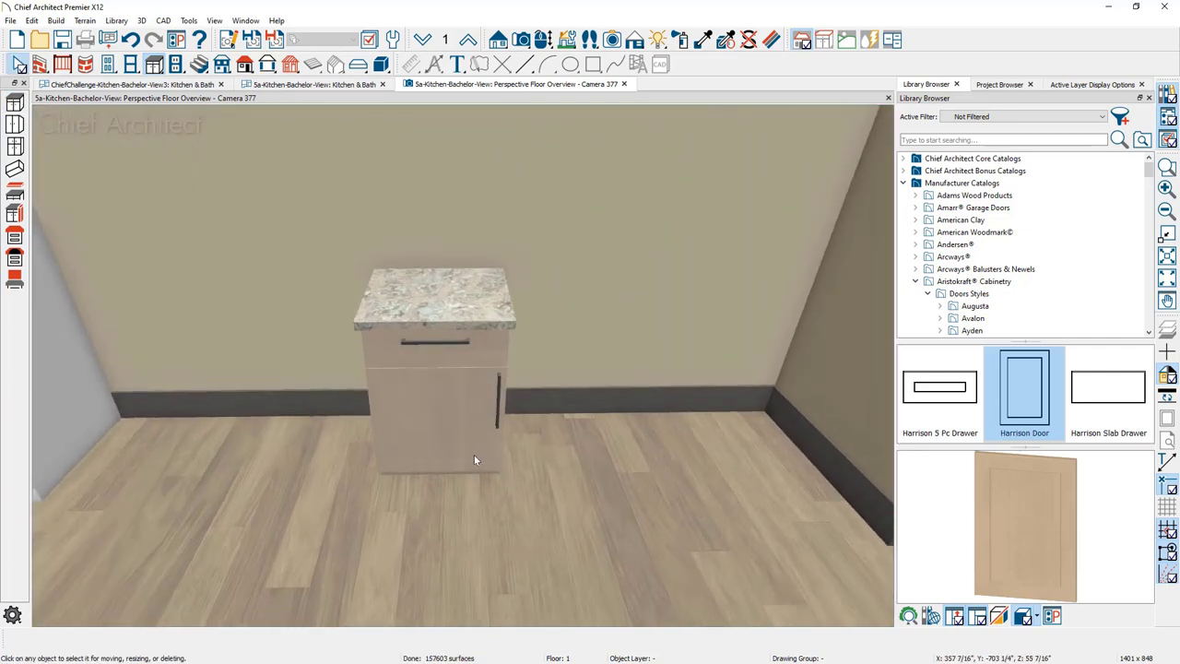
{"action": "left_click", "coordinate": [474, 434]}
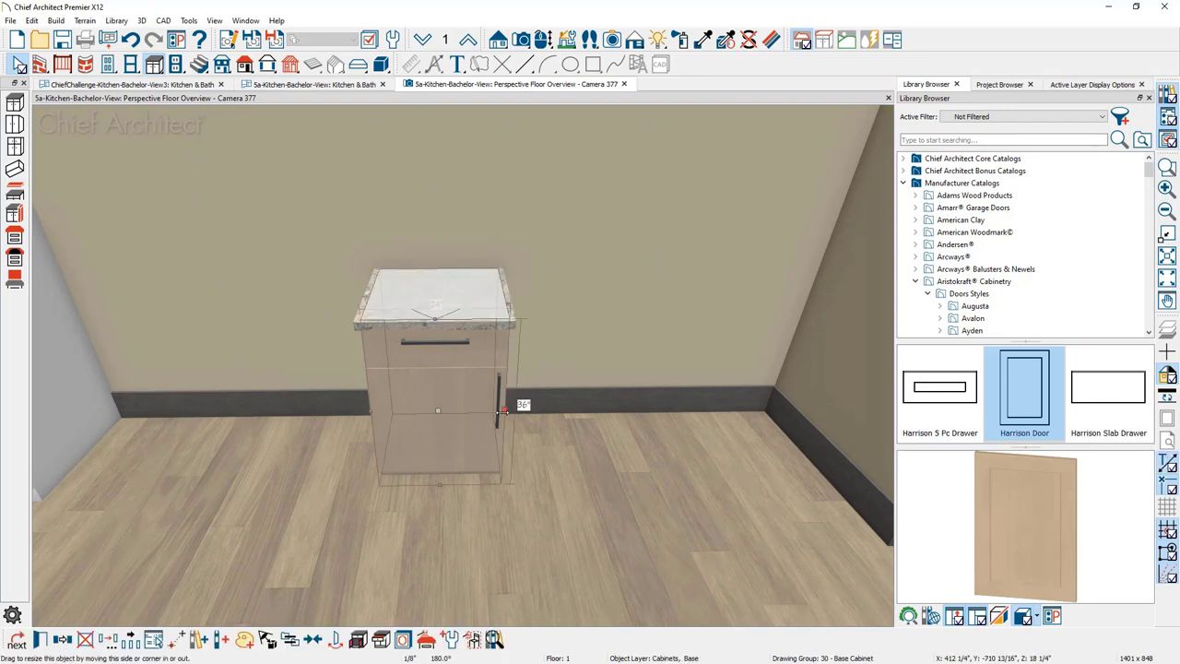
{"action": "left_click_drag", "start_coordinate": [498, 412], "coordinate": [585, 472]}
{"action": "key", "text": "Escape"}
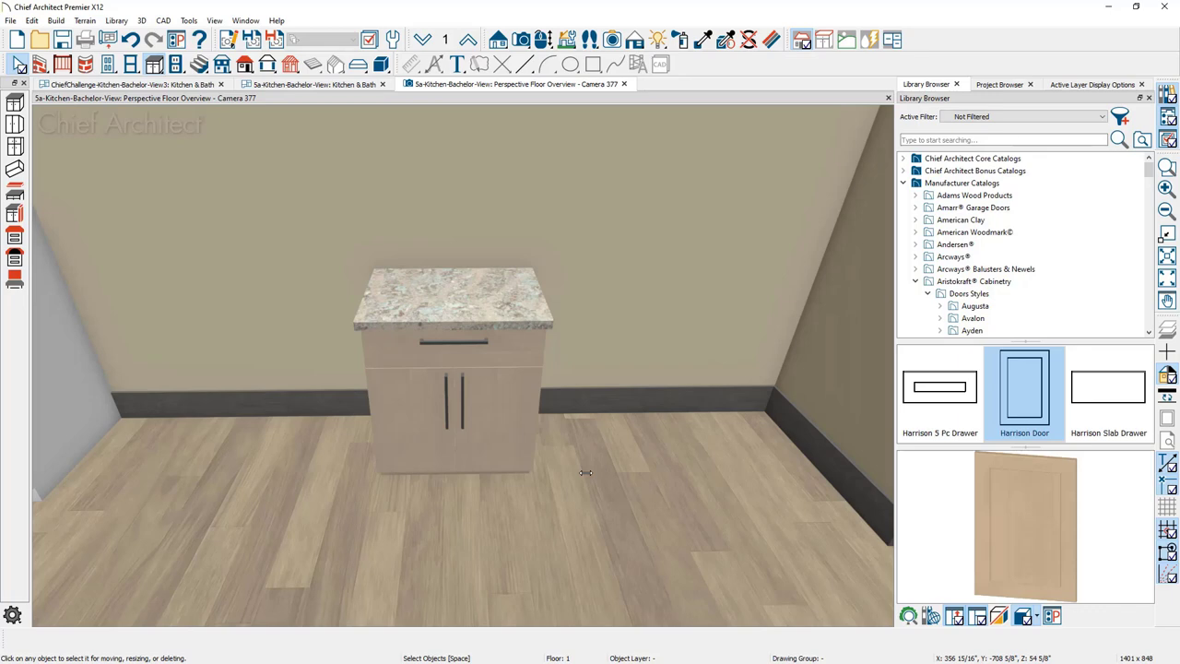
- Set the base cabinet's width to 31" in its specification and review the box construction options
{"action": "double_click", "coordinate": [509, 457]}
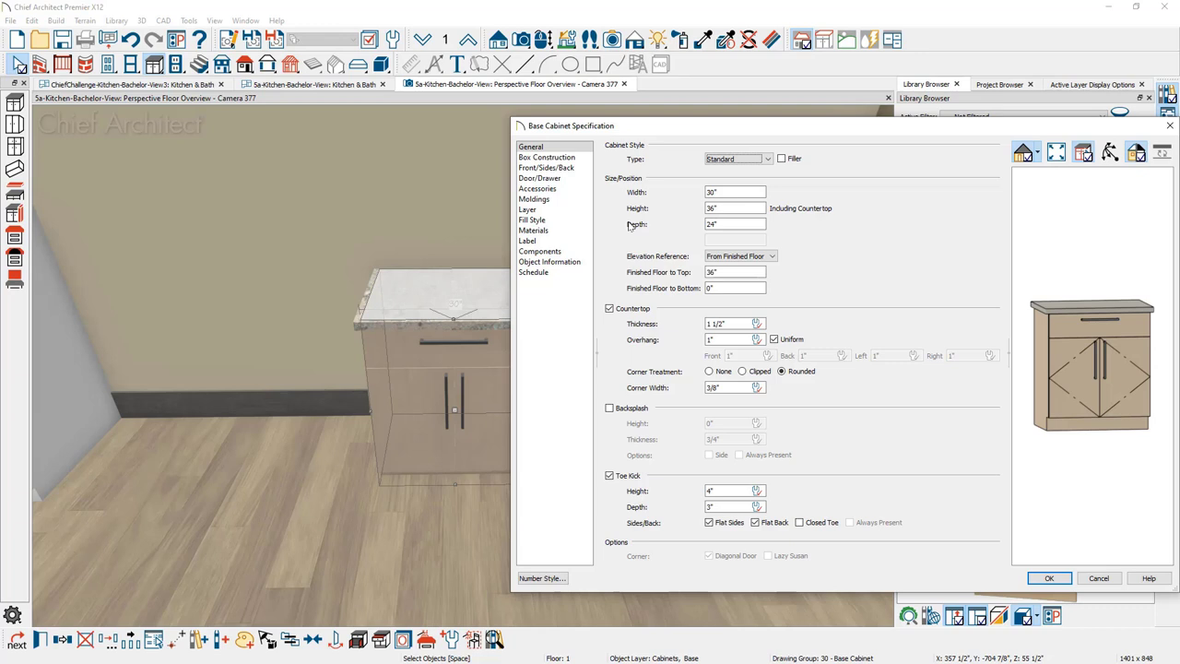
{"action": "double_click", "coordinate": [708, 191]}
{"action": "type", "text": "31"}
{"action": "key", "text": "Tab"}
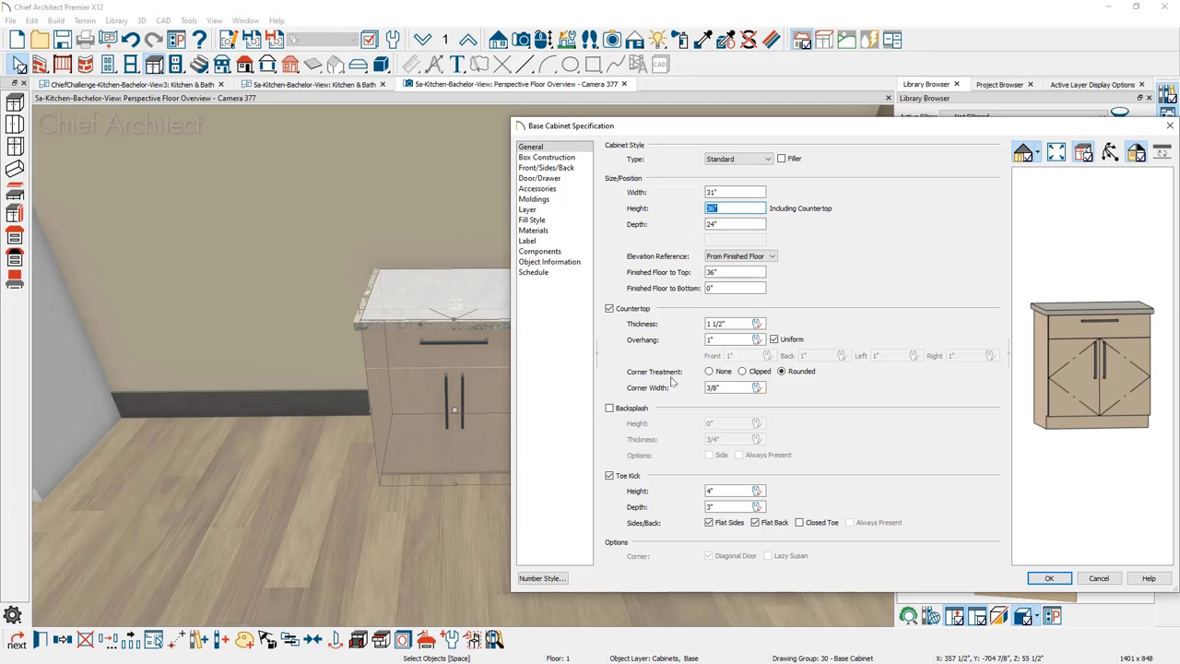
{"action": "left_click", "coordinate": [546, 157]}
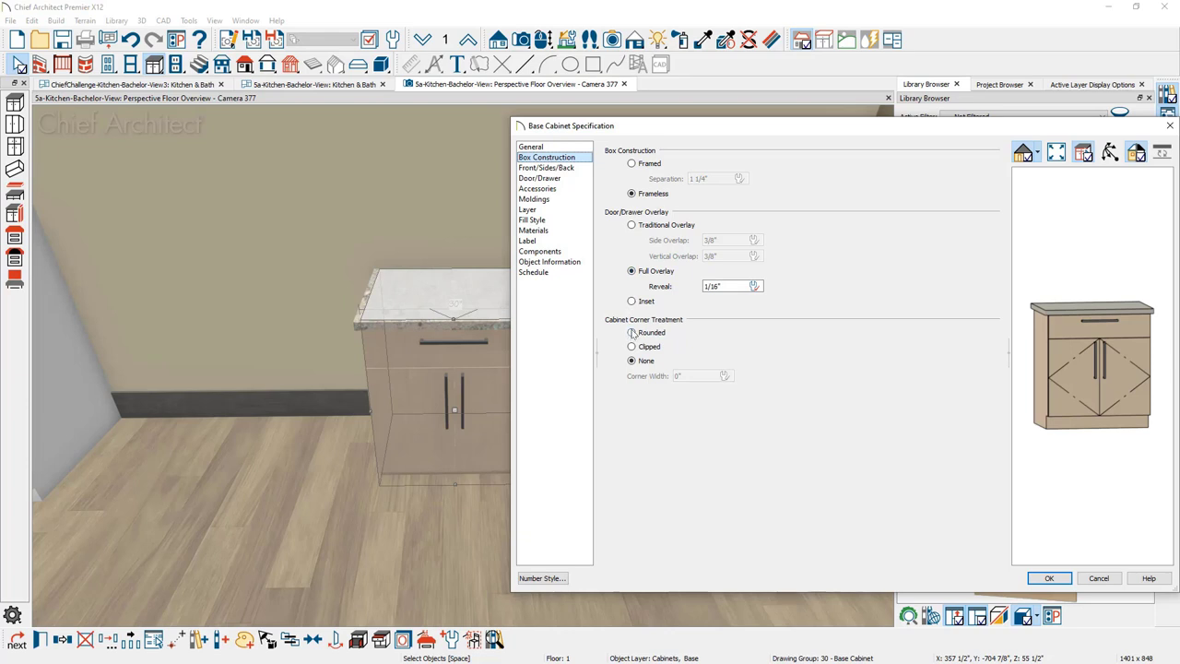
- Change the door on the base cabinet's front to a Drawer, split it horizontally into two drawers and apply the specification
{"action": "left_click", "coordinate": [581, 170]}
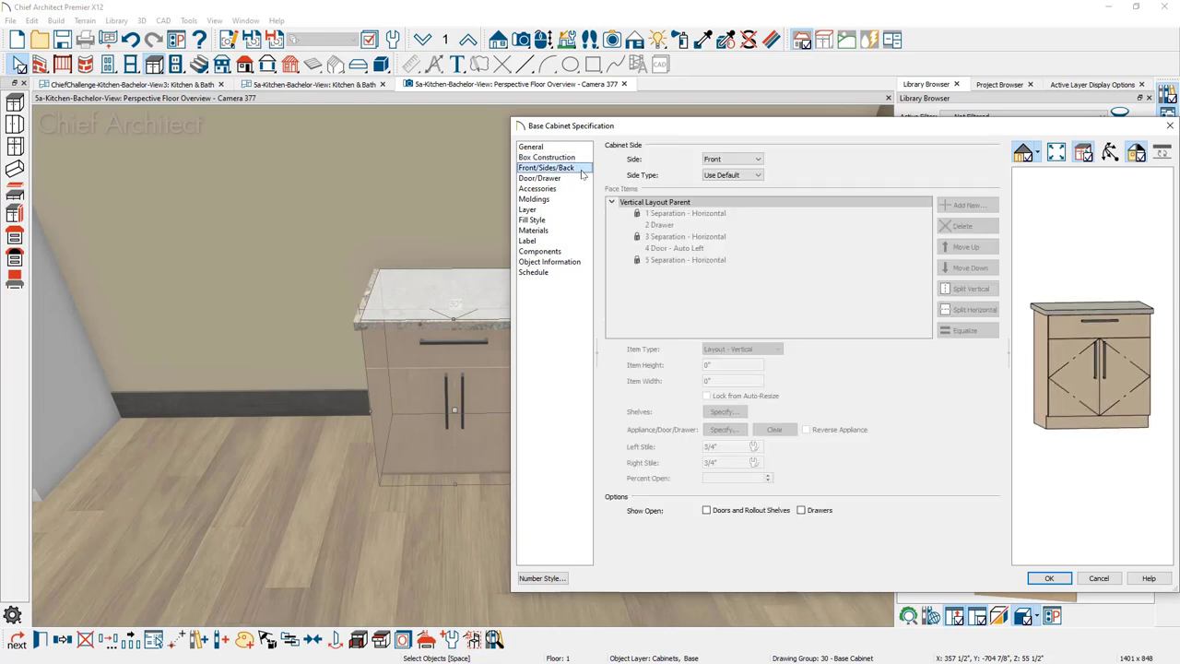
{"action": "left_click", "coordinate": [1070, 328]}
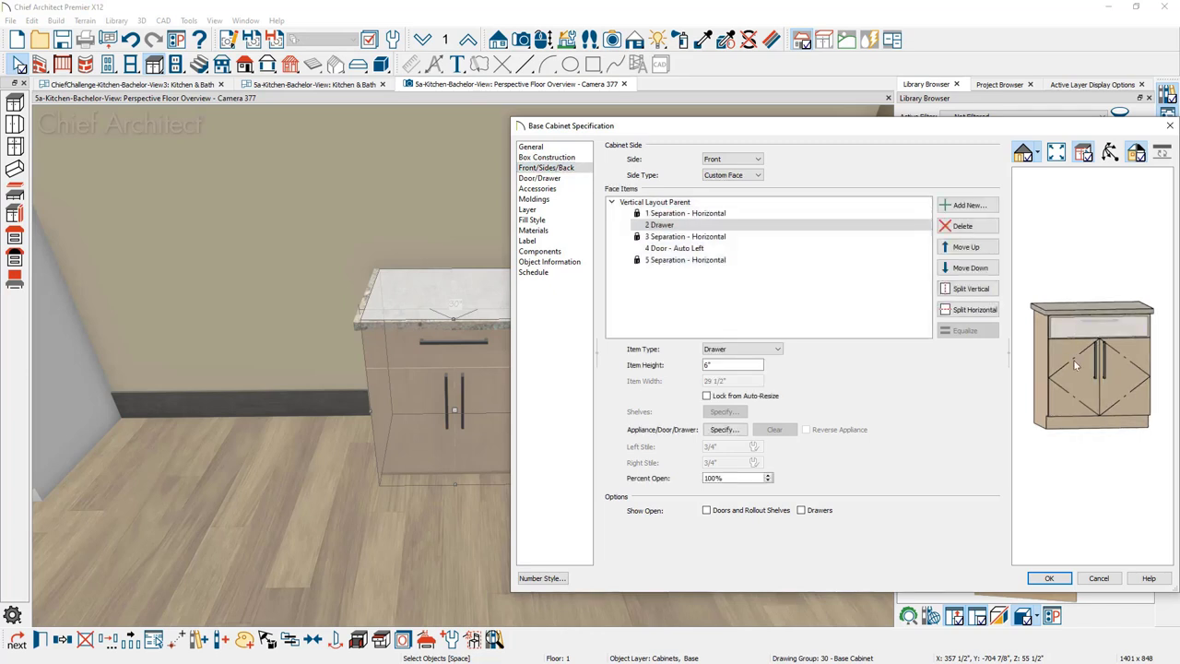
{"action": "left_click", "coordinate": [1074, 360]}
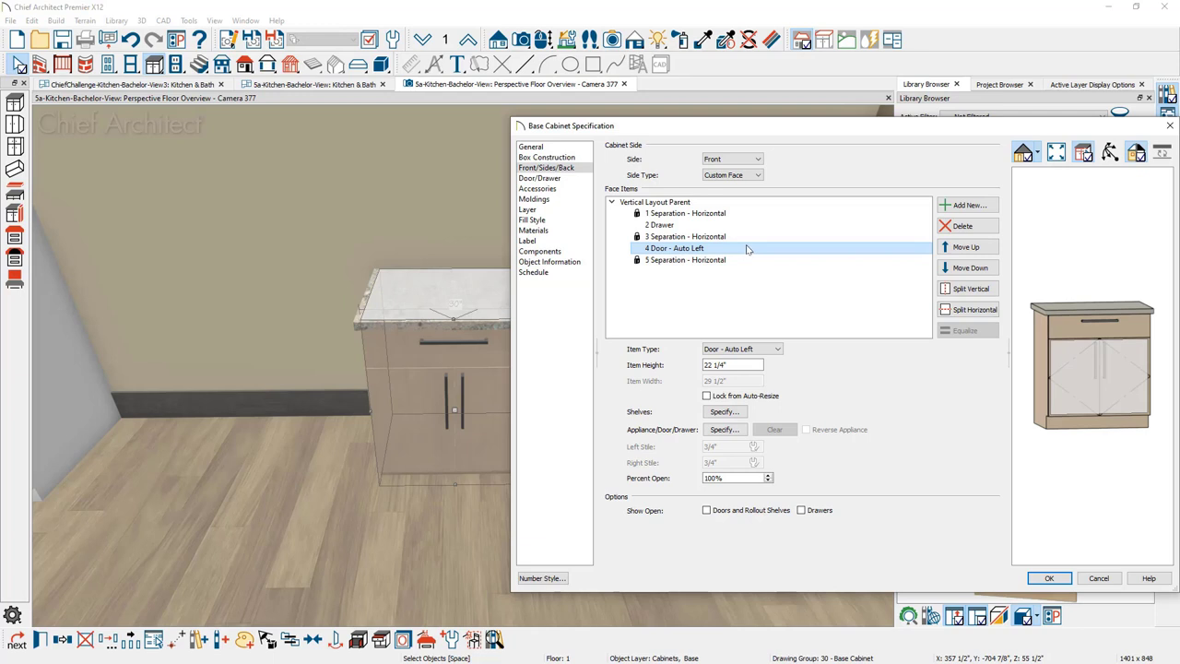
{"action": "left_click", "coordinate": [777, 349]}
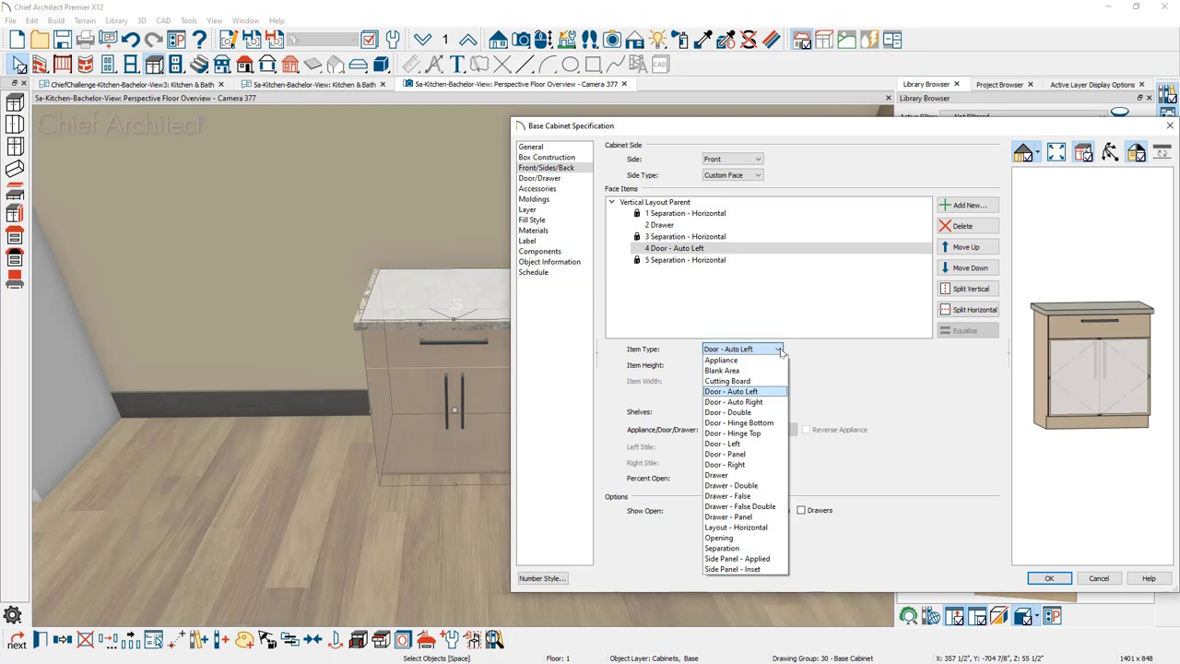
{"action": "left_click", "coordinate": [754, 474]}
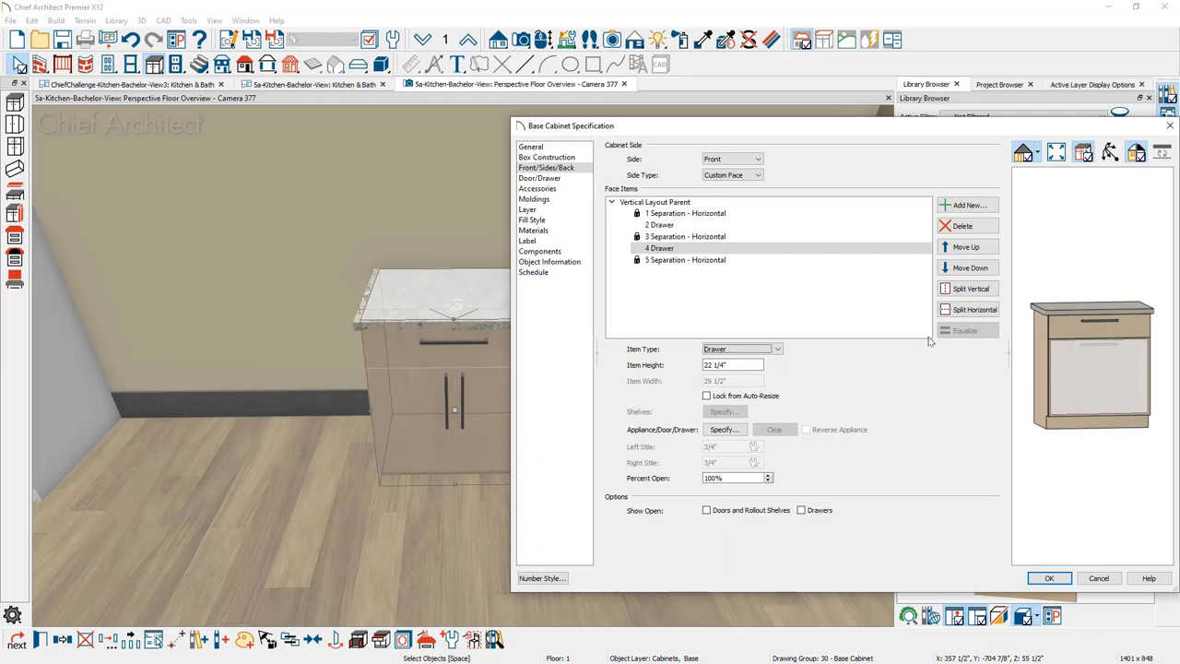
{"action": "left_click", "coordinate": [956, 314]}
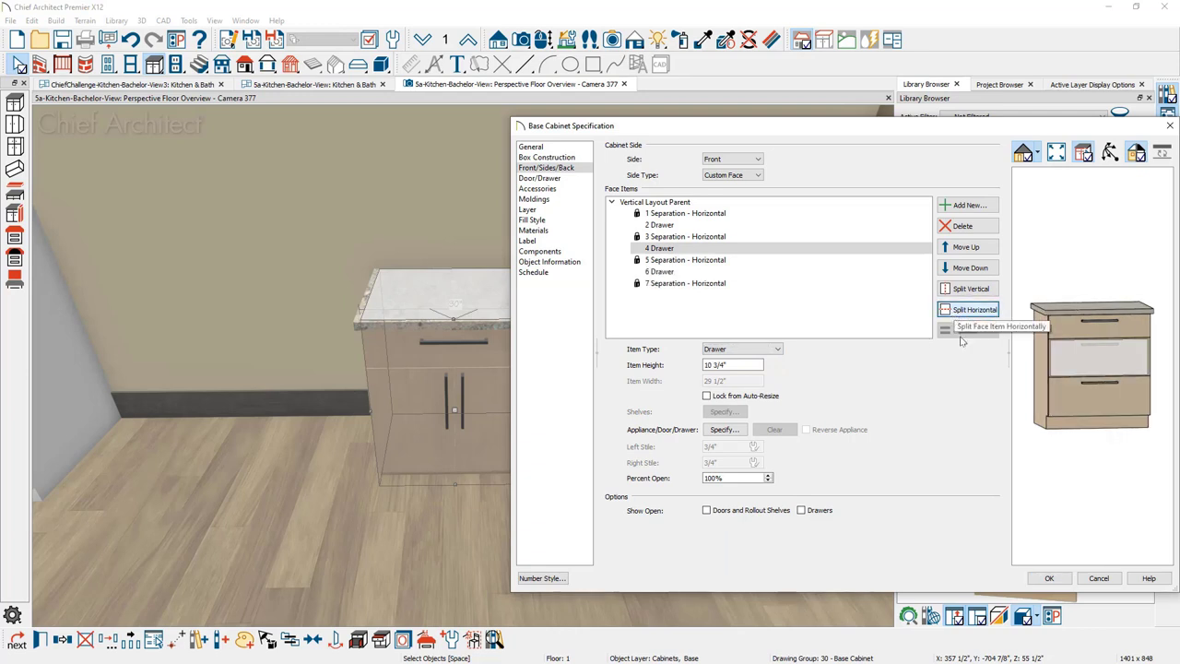
{"action": "left_click", "coordinate": [1048, 578]}
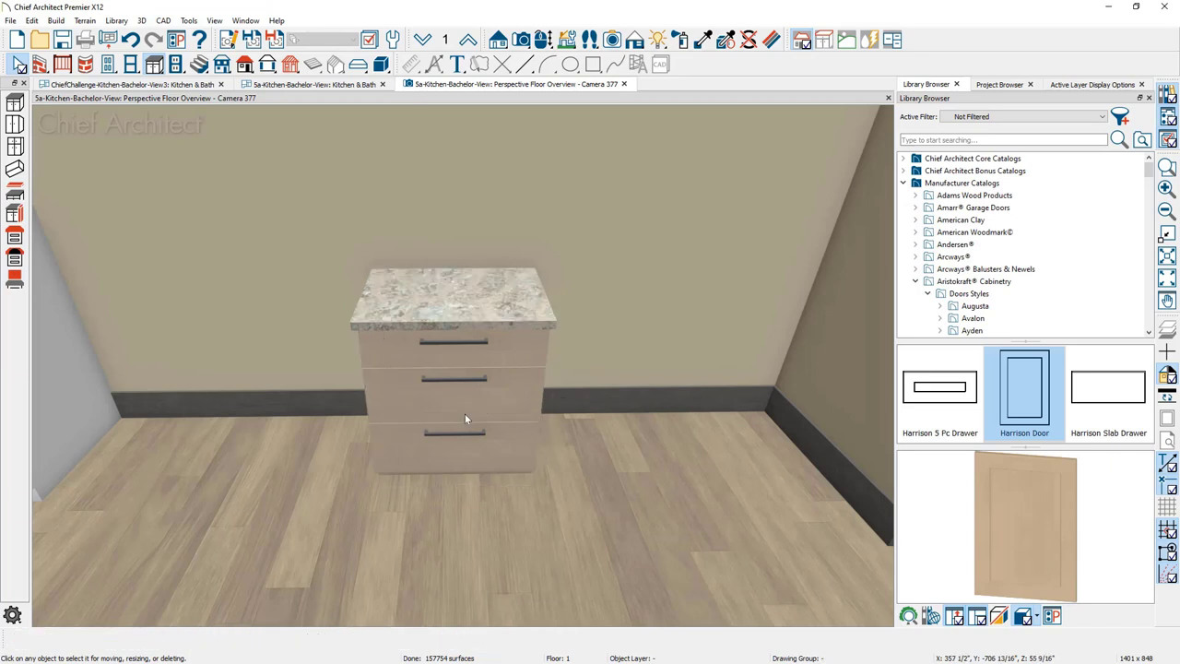
- Place a second base cabinet against the back wall, to the left of the drawer cabinet
{"action": "left_click", "coordinate": [14, 104]}
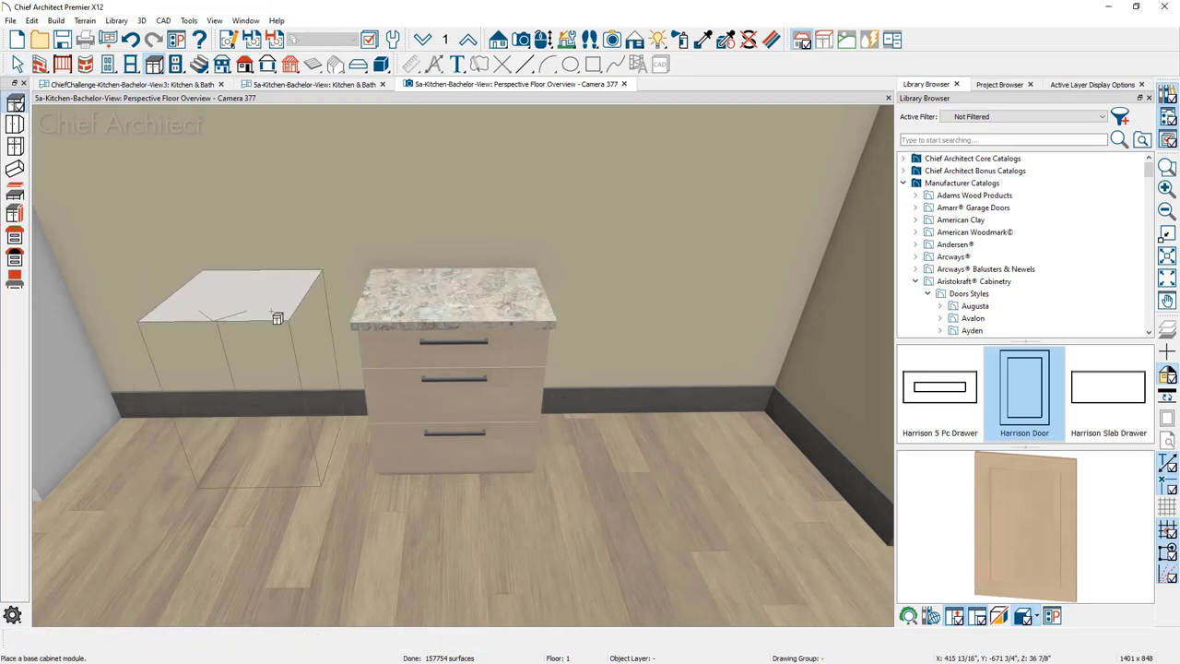
{"action": "left_click", "coordinate": [276, 317]}
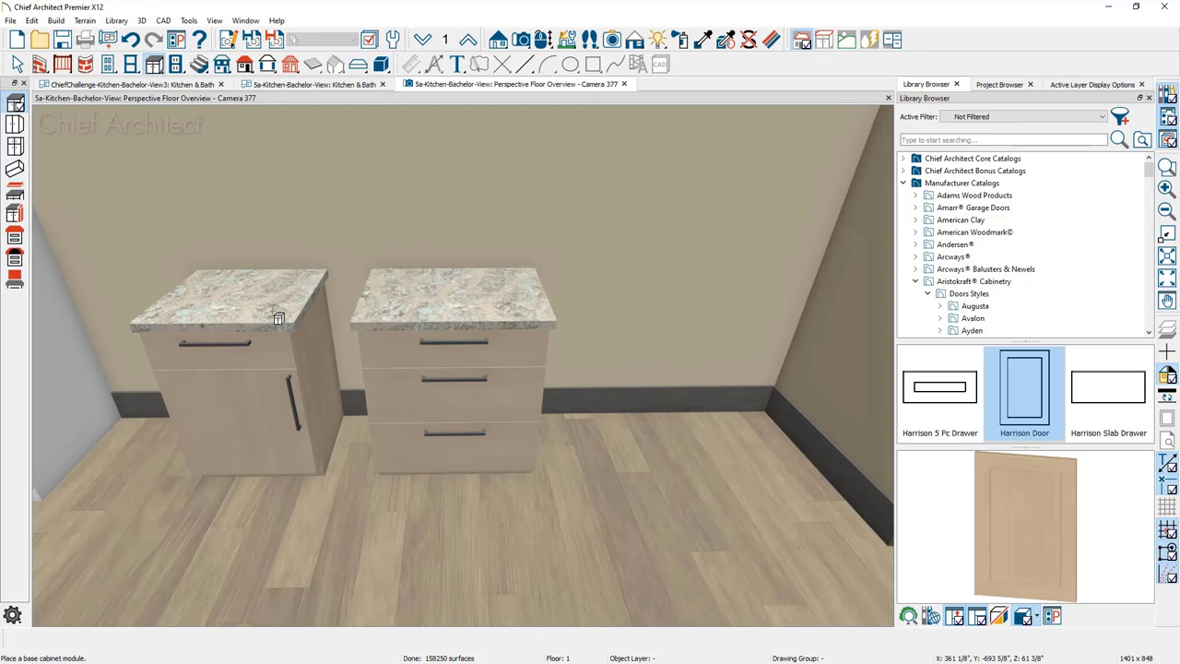
{"action": "key", "text": "Escape"}
{"action": "middle_click_drag", "start_coordinate": [283, 337], "coordinate": [431, 350]}
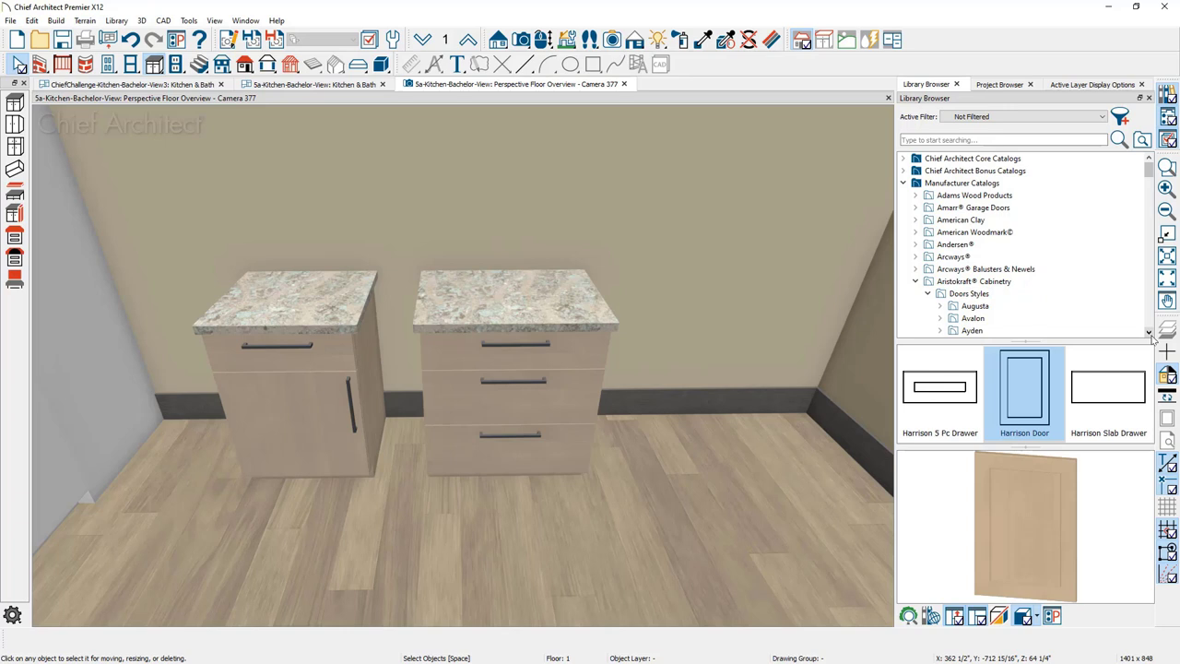
- Apply the Aristokraft Augusta Door and Augusta Drawer styles to the left base cabinet's door and drawer front
{"action": "scroll", "coordinate": [1151, 337], "scroll_direction": "down", "scroll_amount": 1}
{"action": "scroll", "coordinate": [1150, 338], "scroll_direction": "down", "scroll_amount": 1}
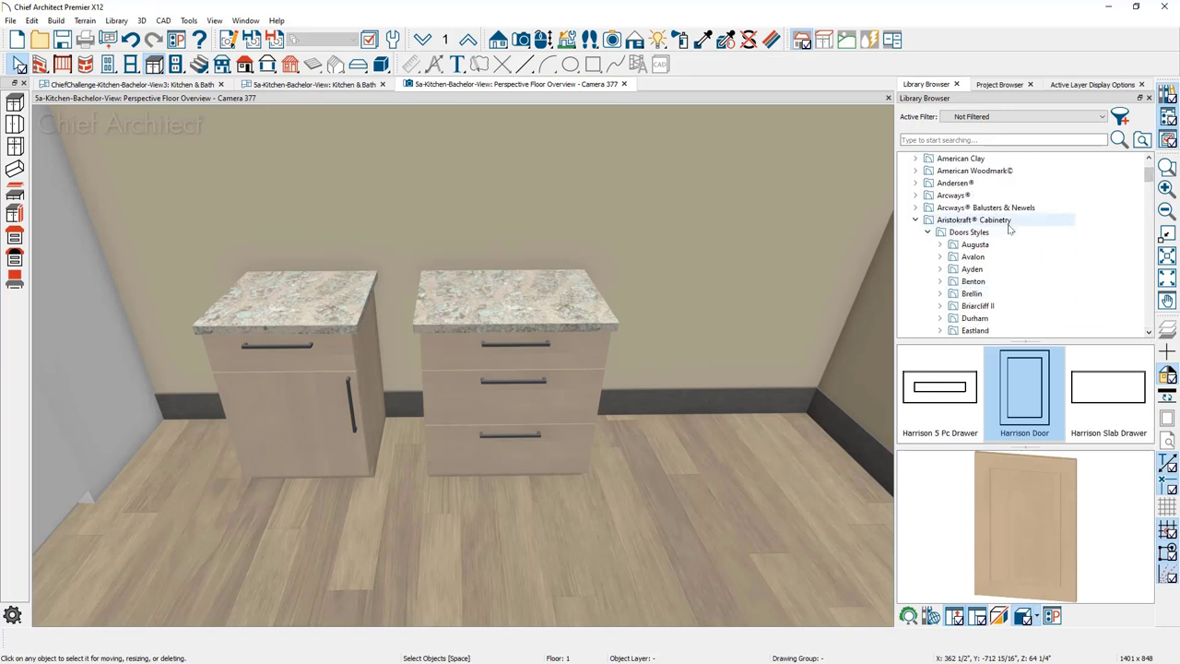
{"action": "left_click", "coordinate": [993, 246]}
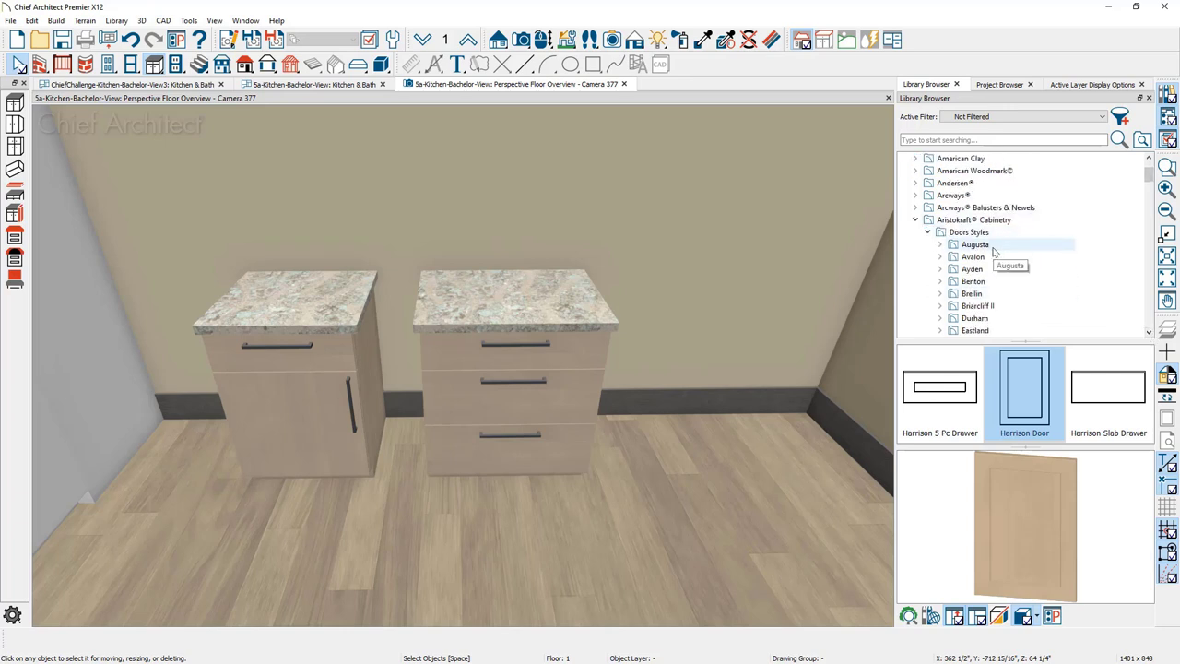
{"action": "left_click", "coordinate": [955, 398]}
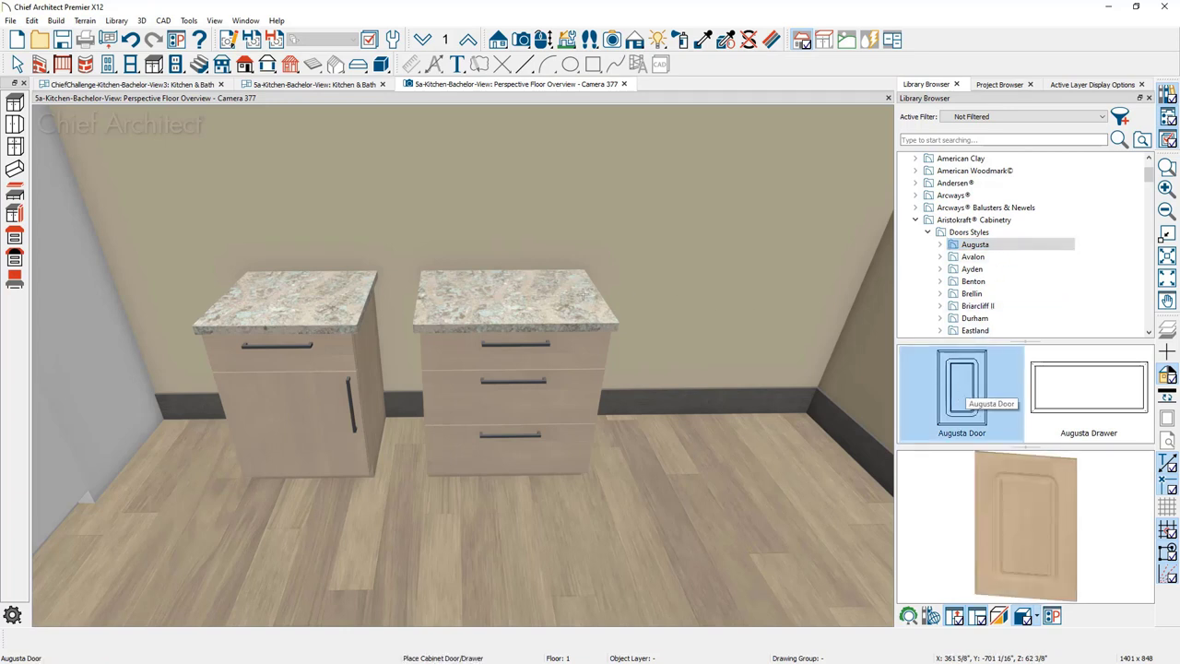
{"action": "left_click", "coordinate": [296, 408]}
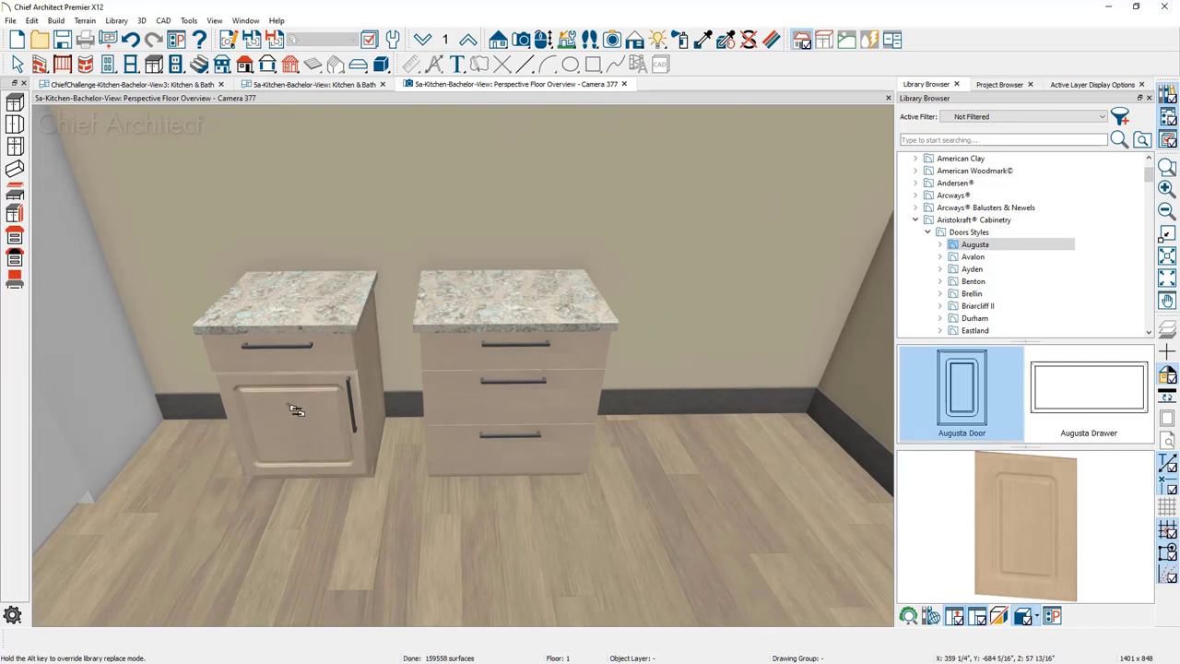
{"action": "left_click", "coordinate": [1095, 402]}
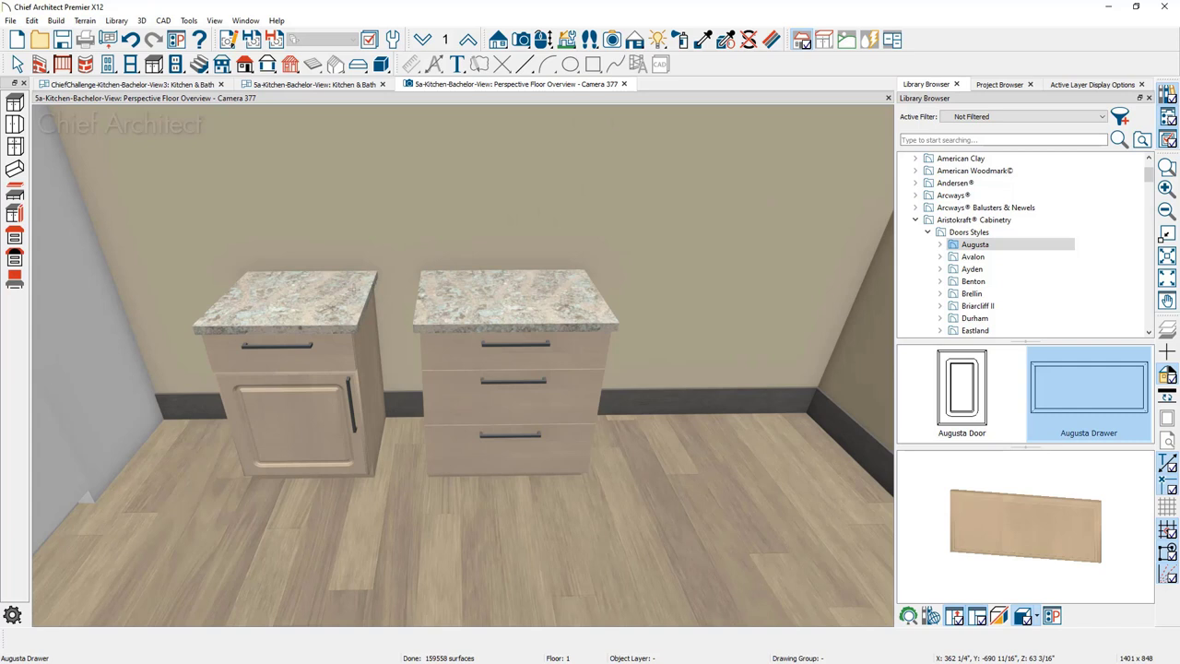
{"action": "left_click", "coordinate": [334, 364]}
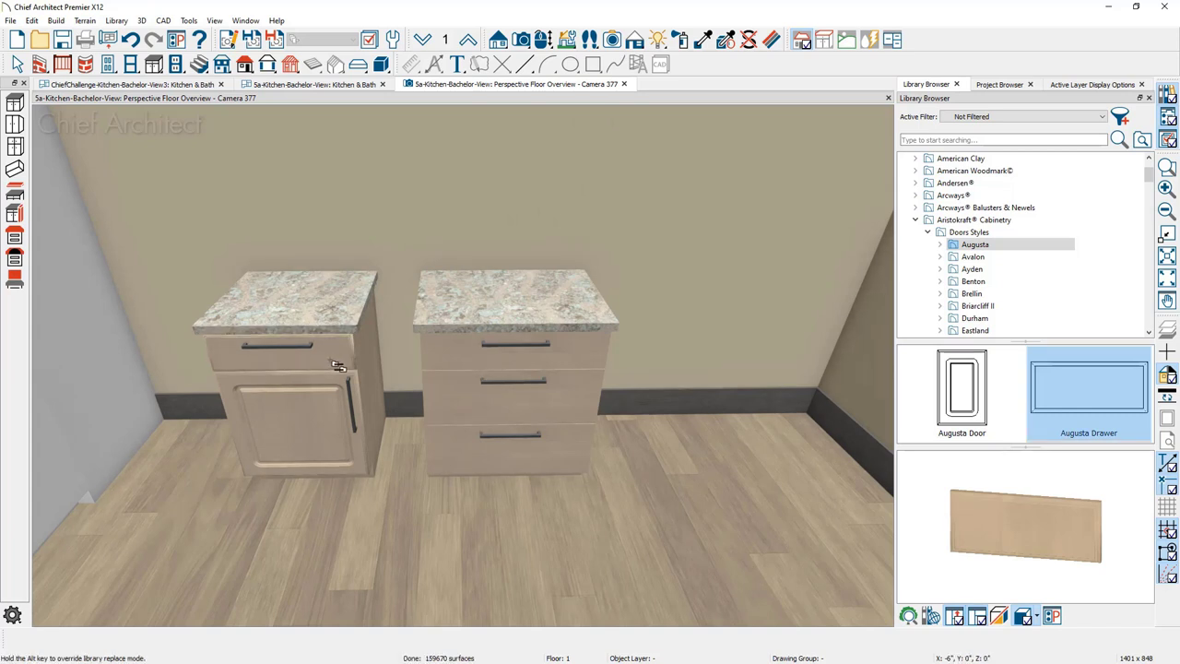
- Paint the whole left base cabinet with the Aristokraft Maple wood material, using the object mode of the Material Painter
{"action": "left_click", "coordinate": [928, 232]}
{"action": "left_click", "coordinate": [960, 257]}
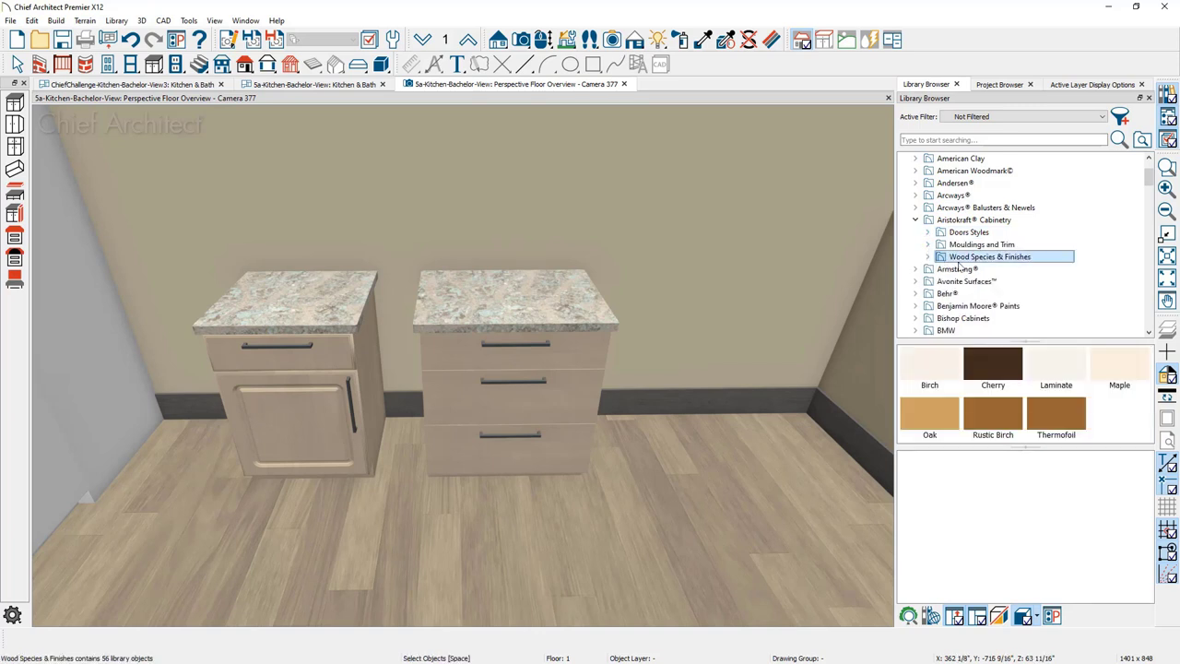
{"action": "left_click", "coordinate": [928, 257]}
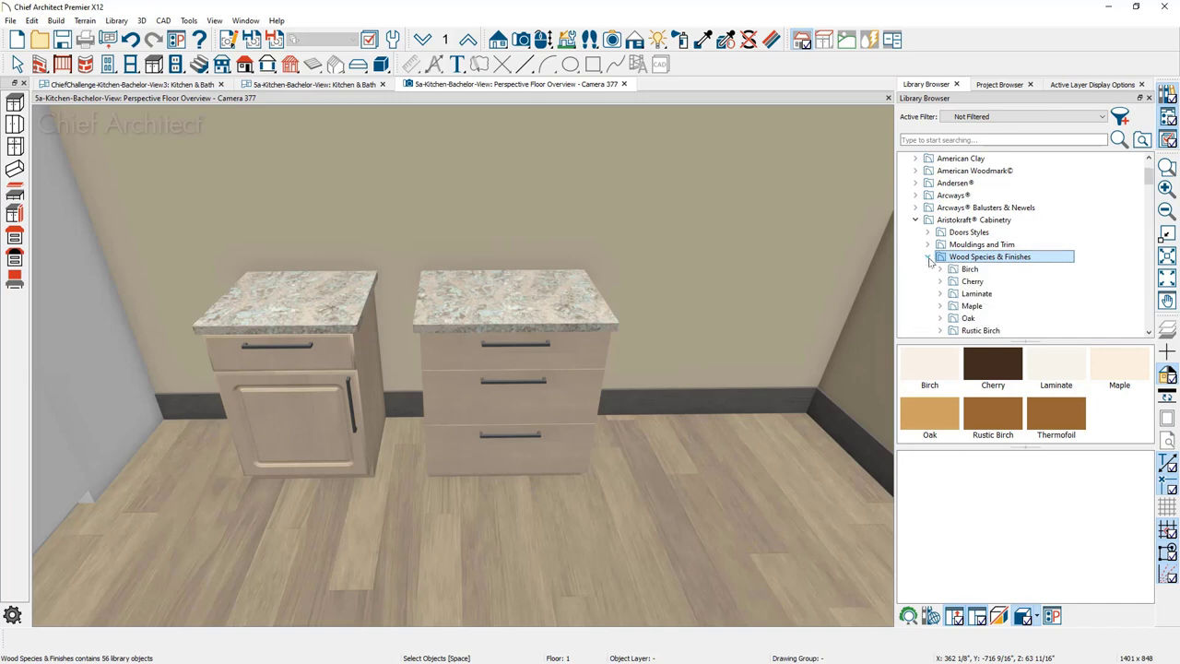
{"action": "left_click", "coordinate": [971, 305]}
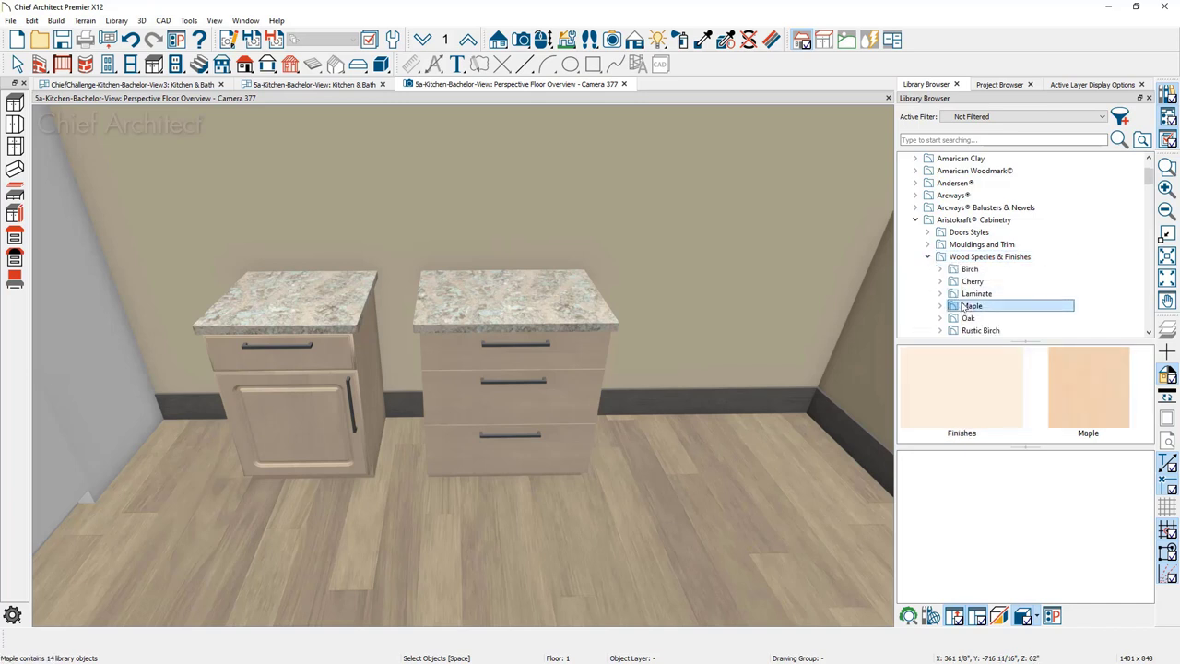
{"action": "left_click", "coordinate": [1088, 374]}
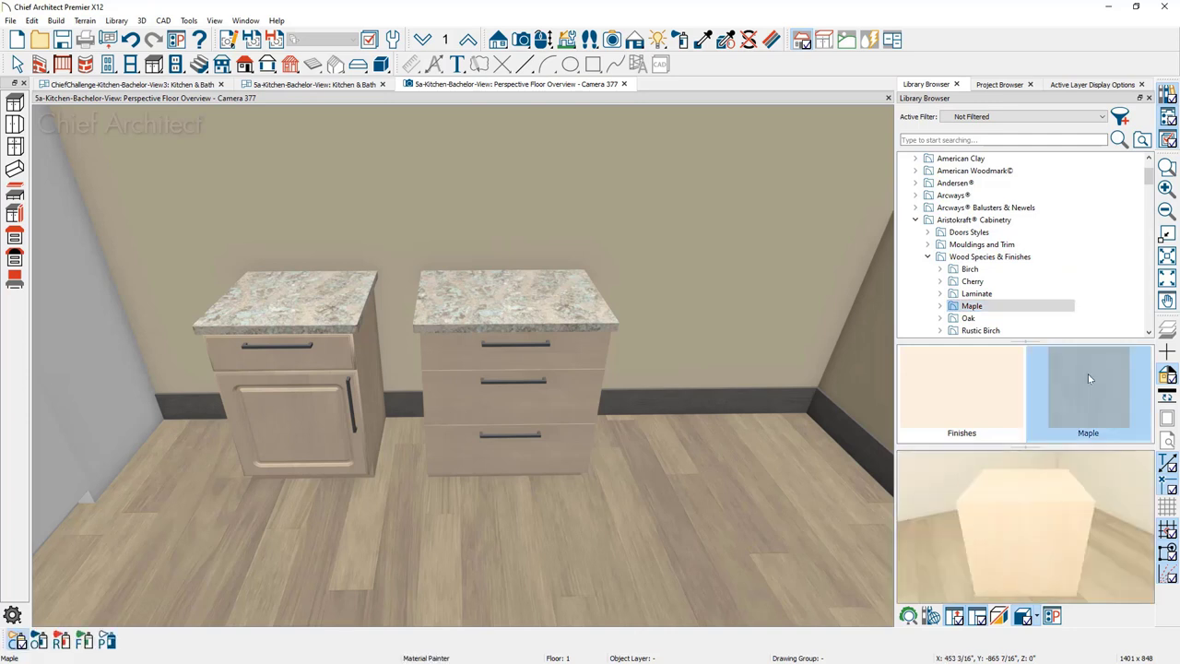
{"action": "left_click", "coordinate": [39, 640]}
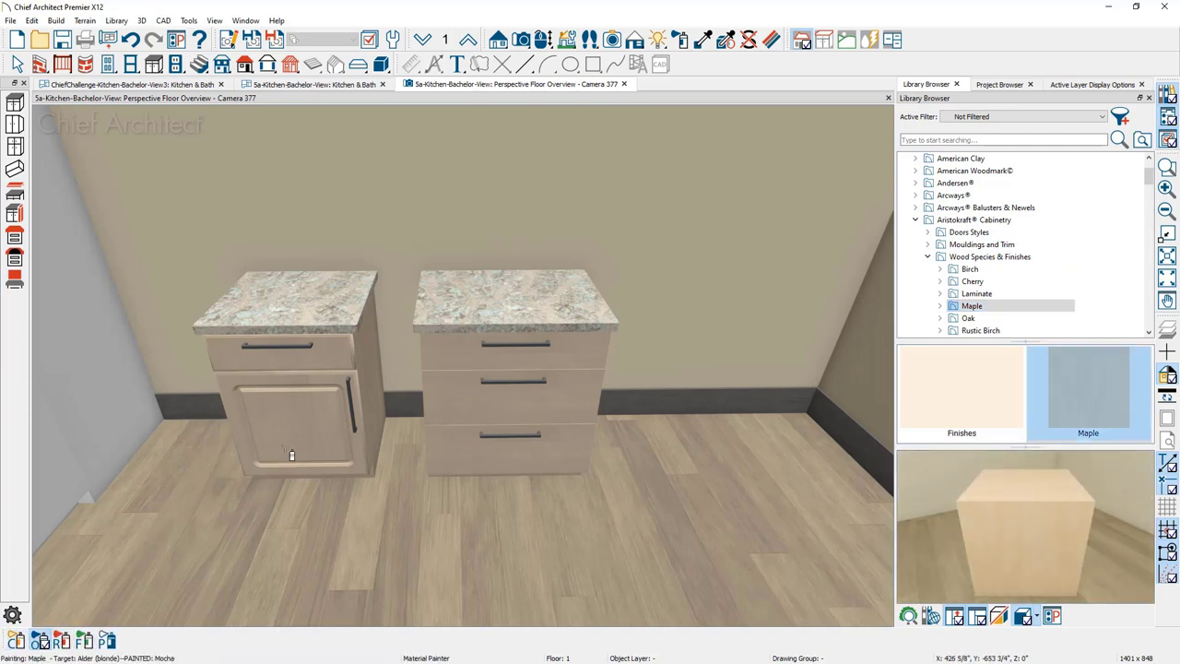
{"action": "left_click", "coordinate": [292, 455]}
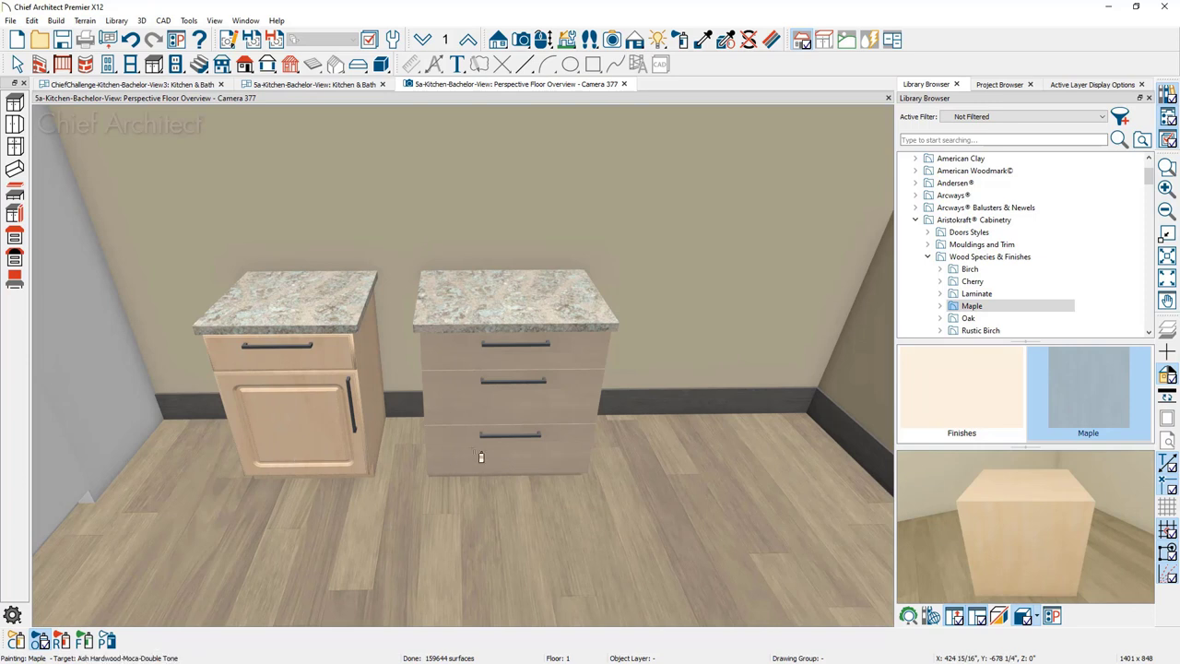
- Paint the left base cabinet with the Stone Gray Paint from the Aristokraft maple finishes
{"action": "double_click", "coordinate": [927, 422]}
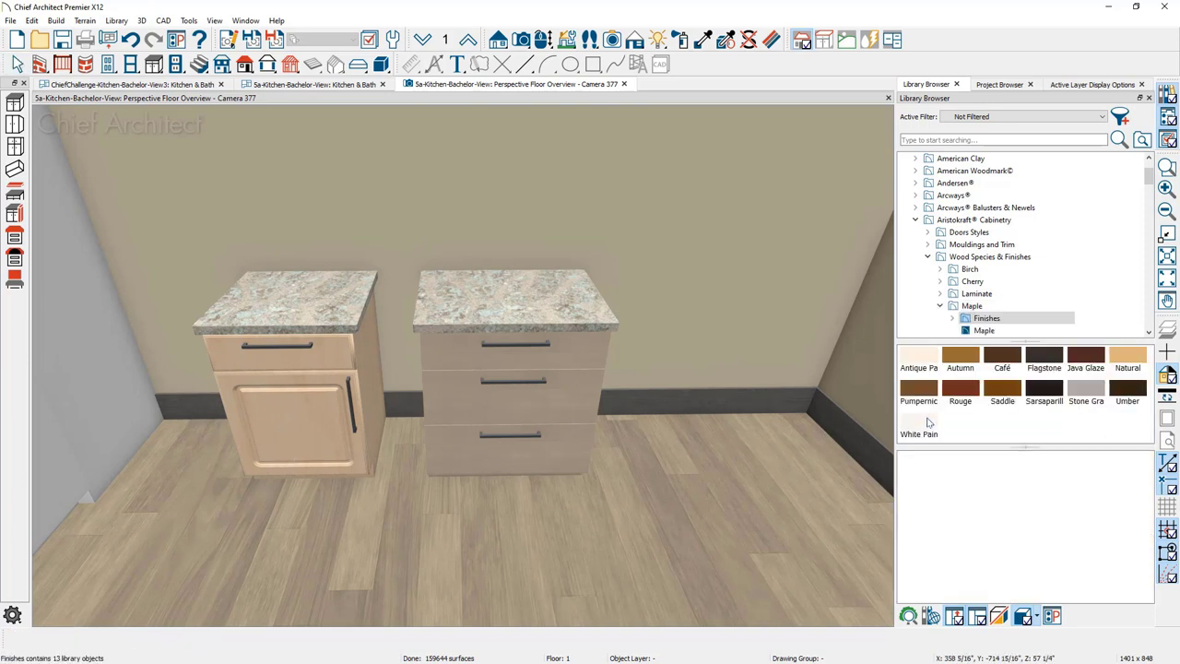
{"action": "left_click", "coordinate": [1092, 390]}
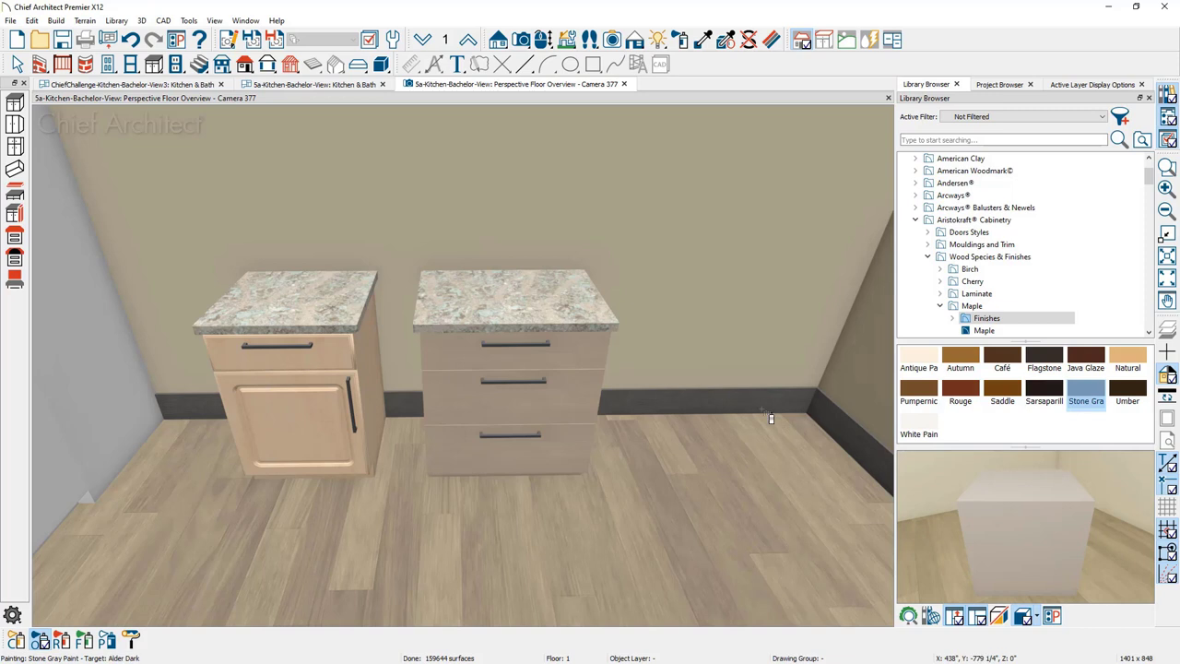
{"action": "left_click", "coordinate": [329, 475]}
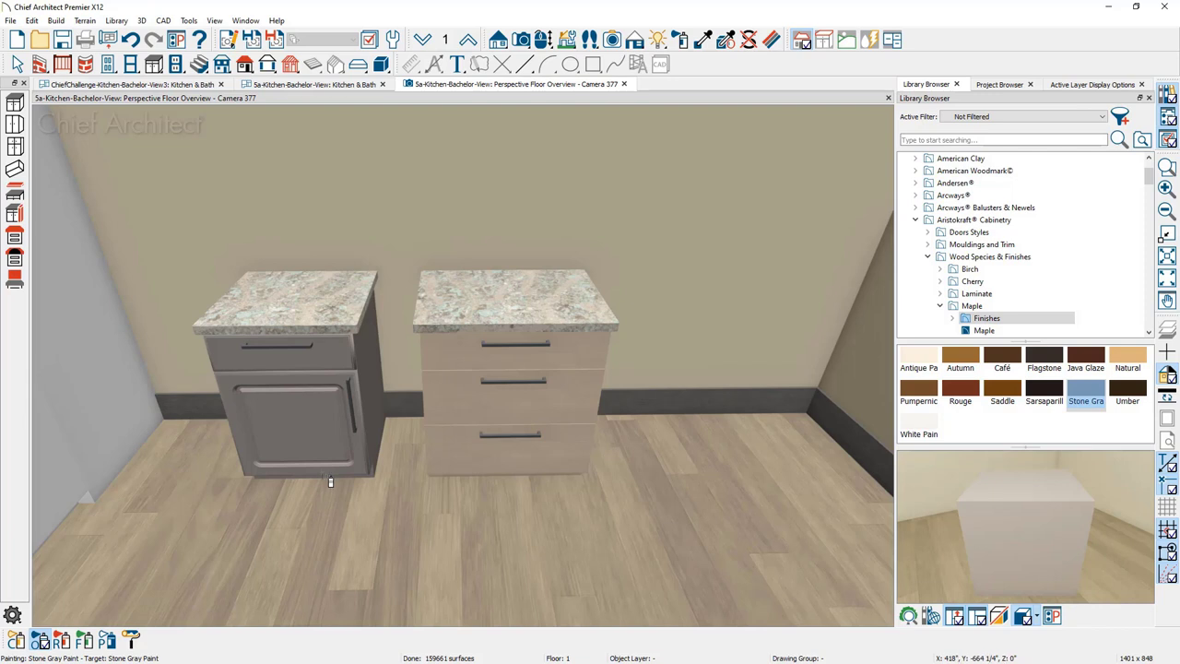
{"action": "key", "text": "space"}
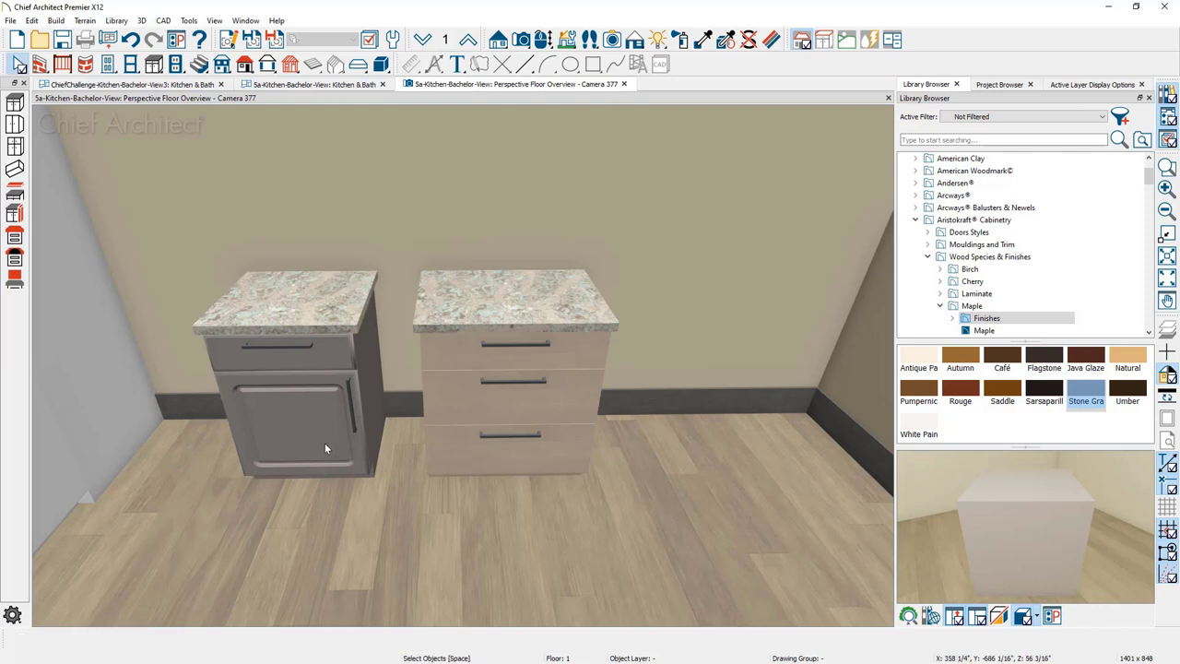
- Widen the left gray base cabinet to 30 inches and change its cabinet type to Bow Front
{"action": "left_click", "coordinate": [324, 443]}
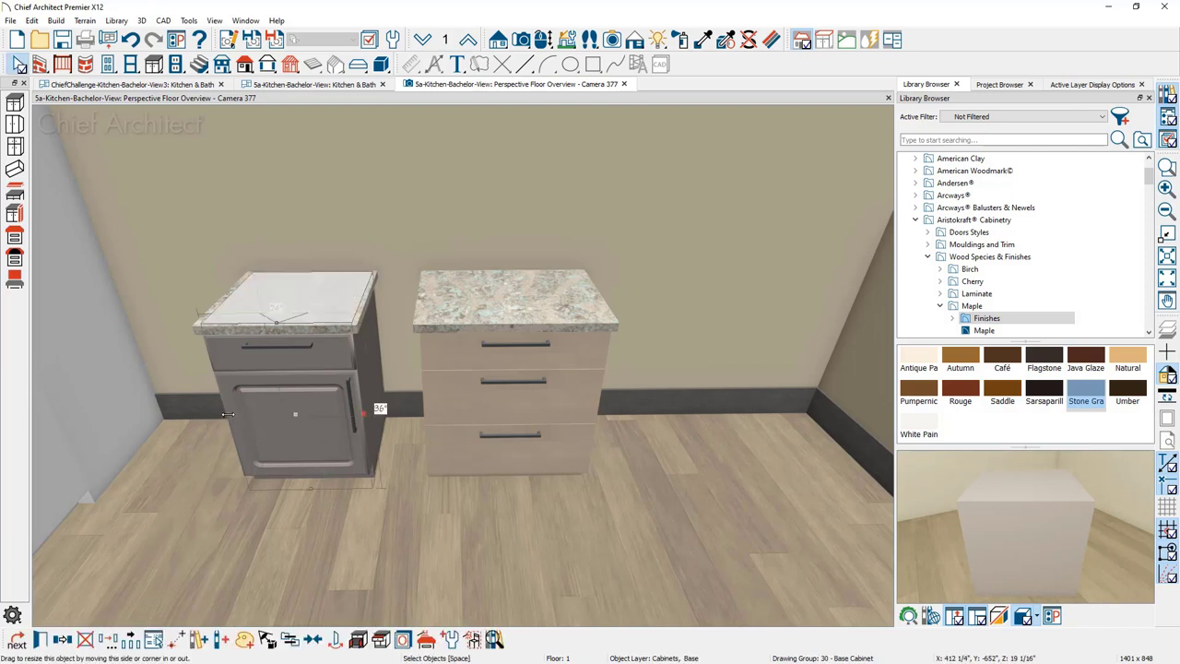
{"action": "left_click_drag", "start_coordinate": [200, 408], "coordinate": [189, 404]}
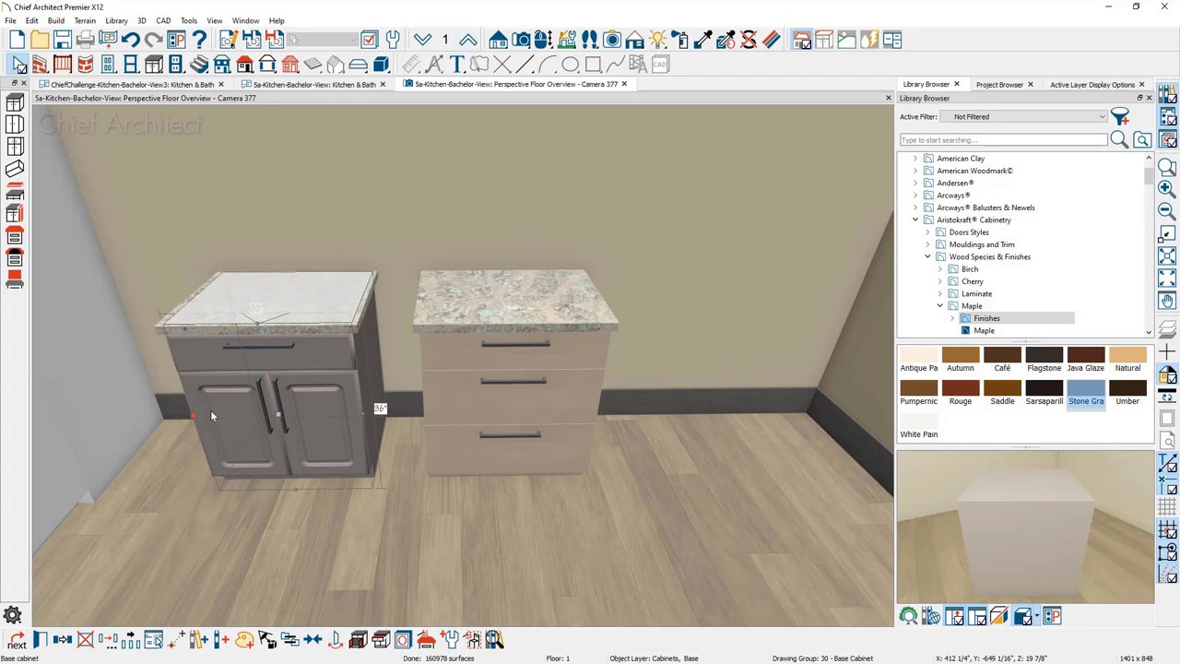
{"action": "double_click", "coordinate": [213, 414]}
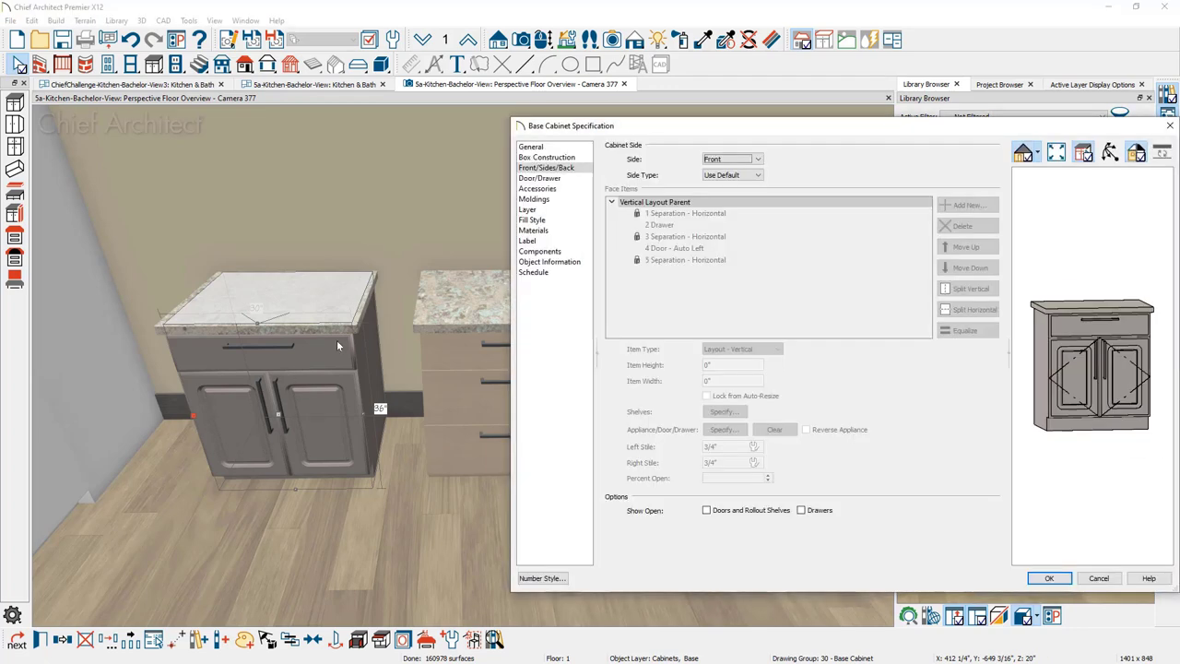
{"action": "left_click", "coordinate": [543, 148]}
{"action": "left_click", "coordinate": [748, 160]}
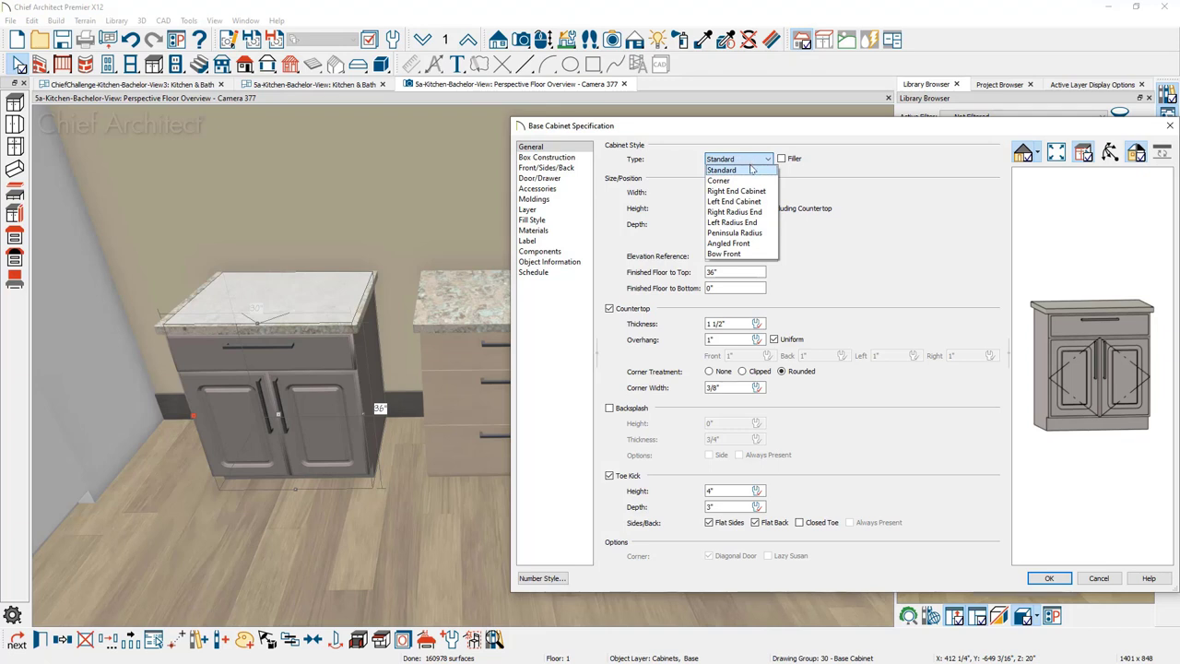
{"action": "left_click", "coordinate": [769, 255]}
- Give the bow-front base cabinet an inward curve by setting its bow depth to -3 inches
{"action": "left_click_drag", "start_coordinate": [762, 239], "coordinate": [680, 251]}
{"action": "type", "text": "3"}
{"action": "double_click", "coordinate": [709, 240]}
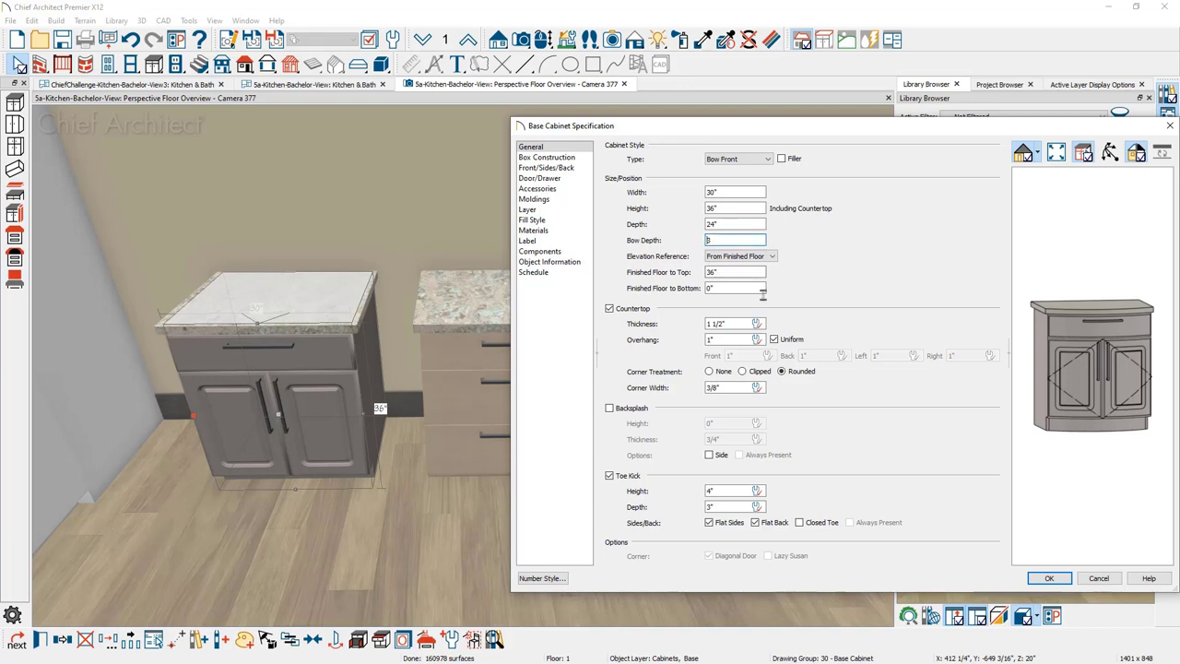
{"action": "type", "text": "-"}
{"action": "key", "text": "Tab"}
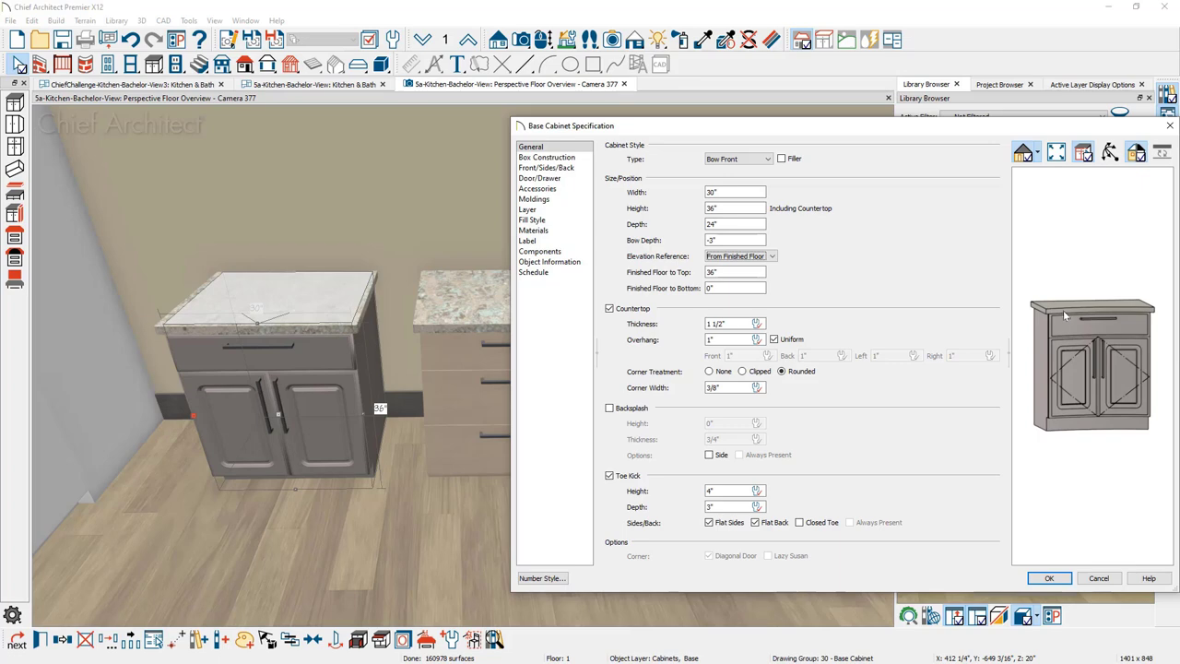
{"action": "left_click", "coordinate": [1048, 578]}
- Place a corner base cabinet in the room corner to the right of the three-drawer cabinet
{"action": "middle_click_drag", "start_coordinate": [516, 417], "coordinate": [377, 443]}
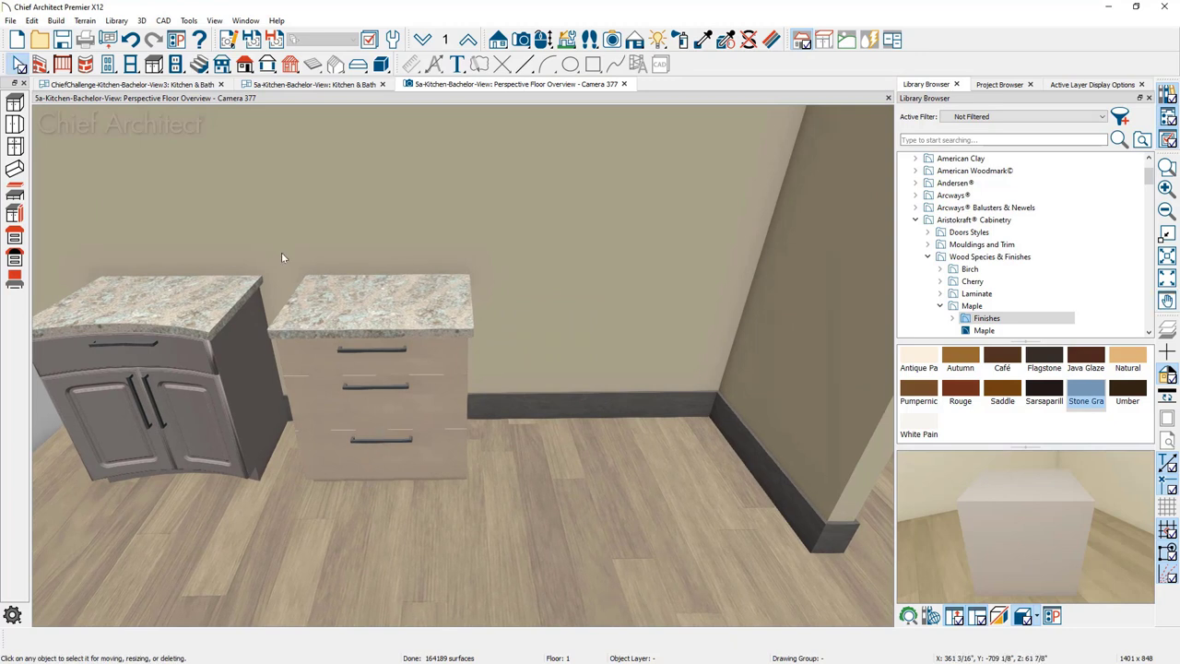
{"action": "left_click", "coordinate": [15, 102]}
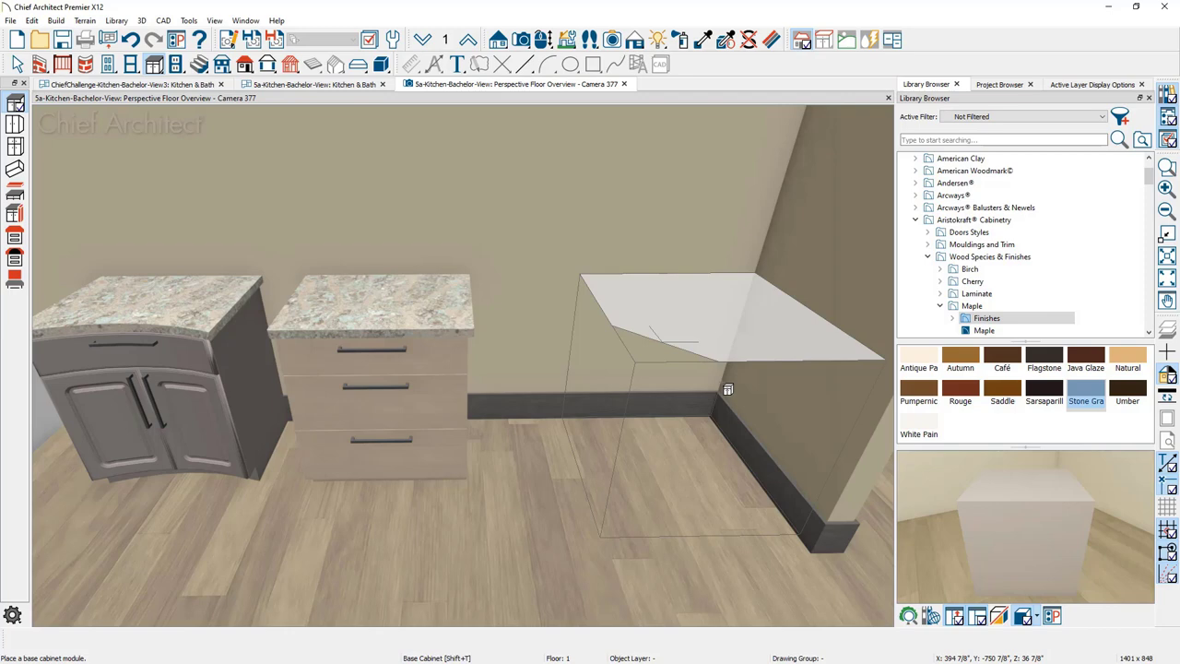
{"action": "left_click", "coordinate": [727, 390]}
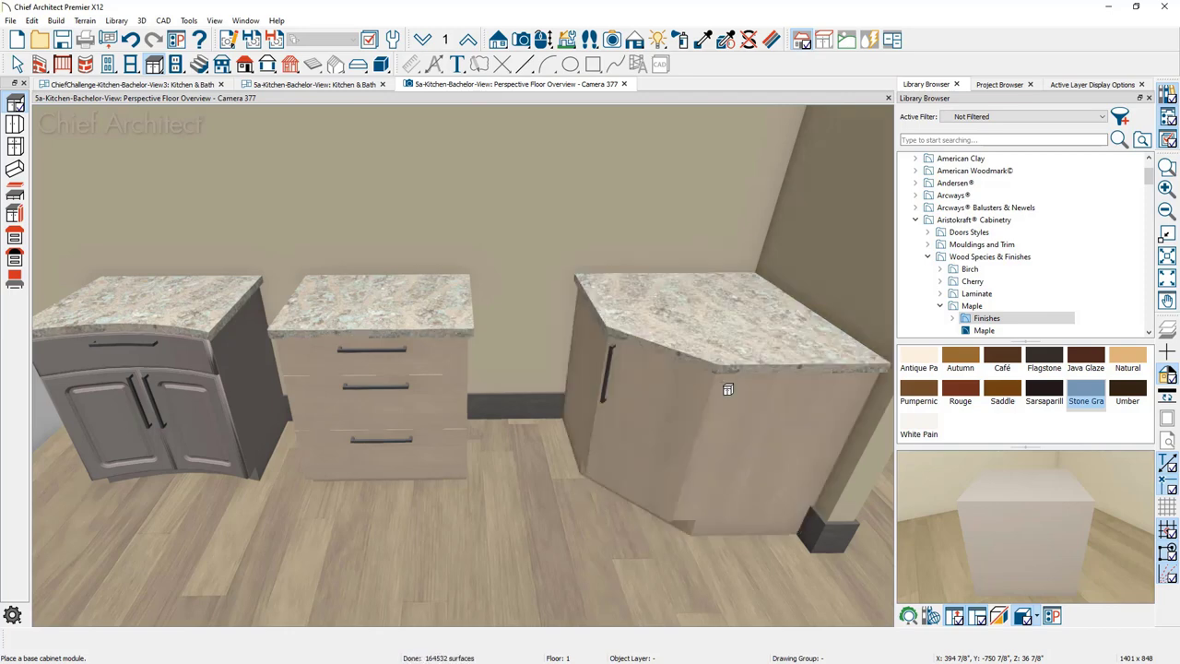
{"action": "middle_click_drag", "start_coordinate": [682, 498], "coordinate": [584, 481]}
{"action": "key", "text": "space"}
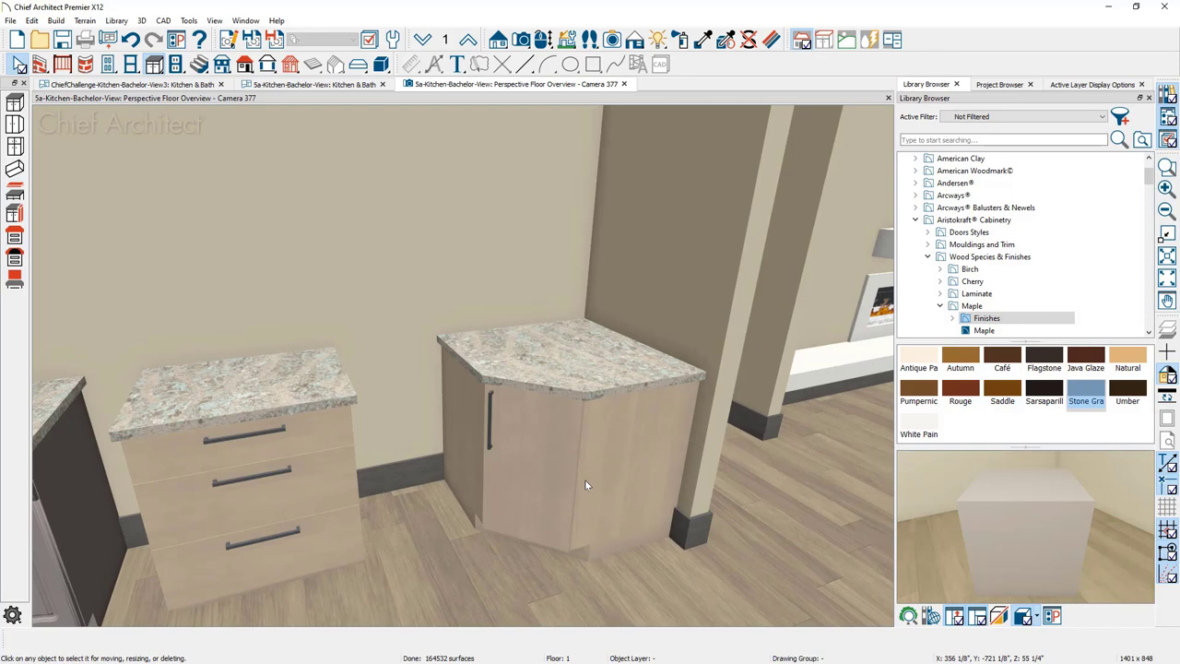
- Turn off the Diagonal Door option for the corner base cabinet
{"action": "double_click", "coordinate": [586, 485]}
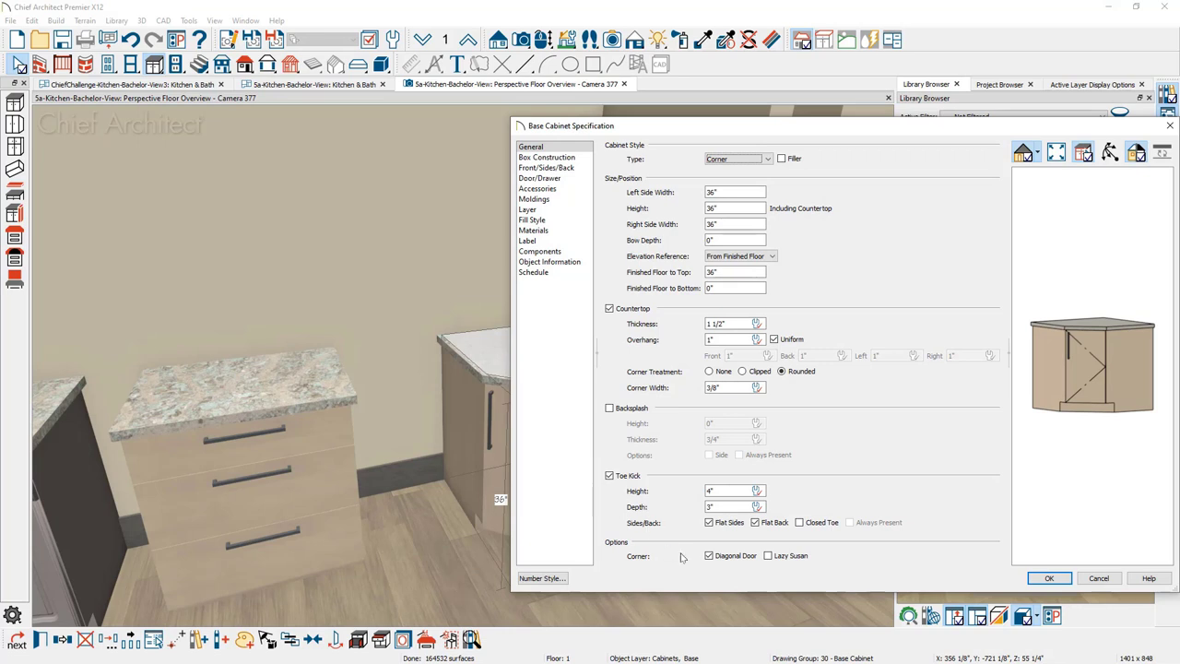
{"action": "left_click", "coordinate": [709, 555]}
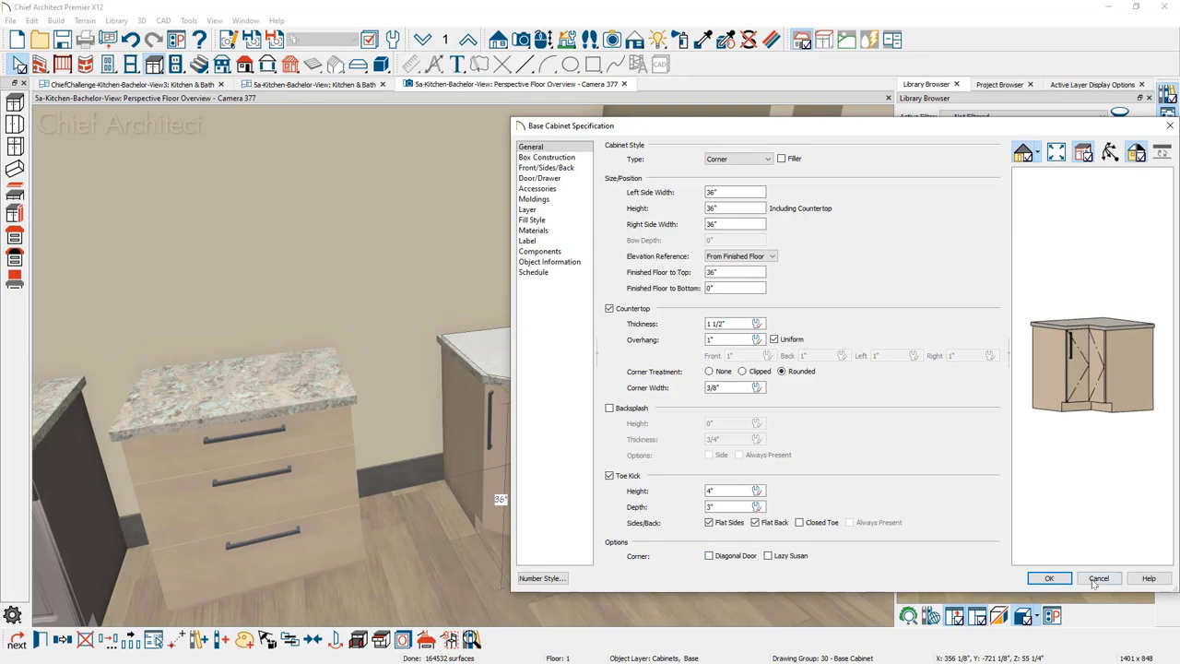
{"action": "left_click", "coordinate": [1056, 579]}
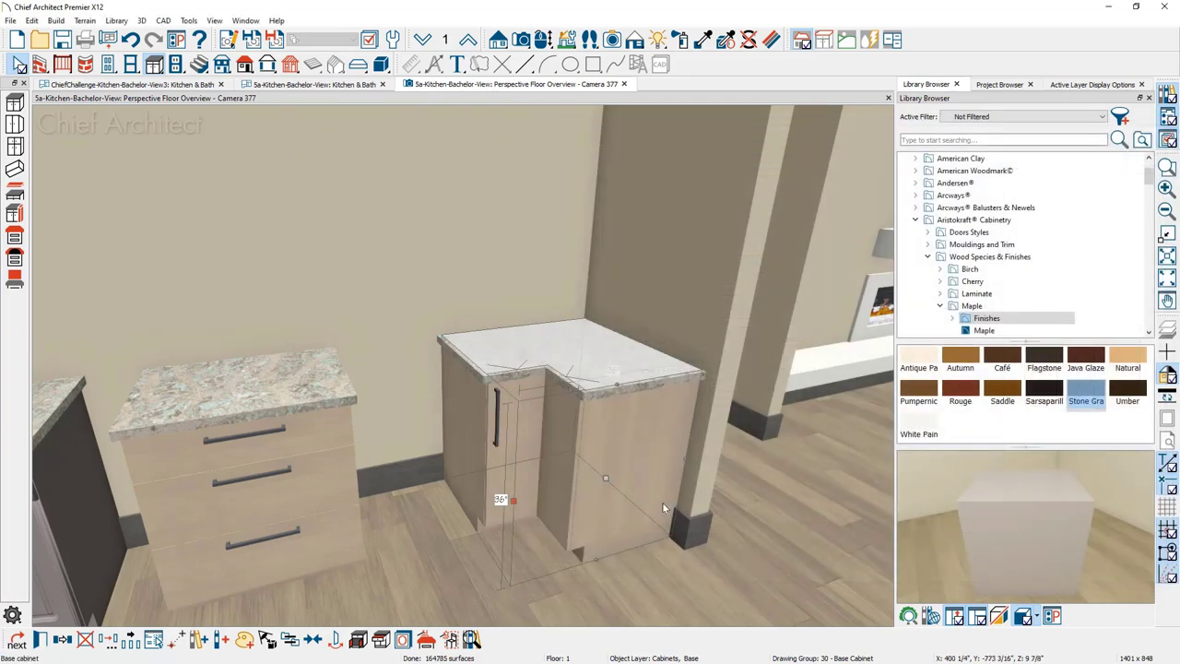
{"action": "key", "text": "Escape"}
{"action": "scroll", "coordinate": [657, 500], "scroll_direction": "up", "scroll_amount": 2}
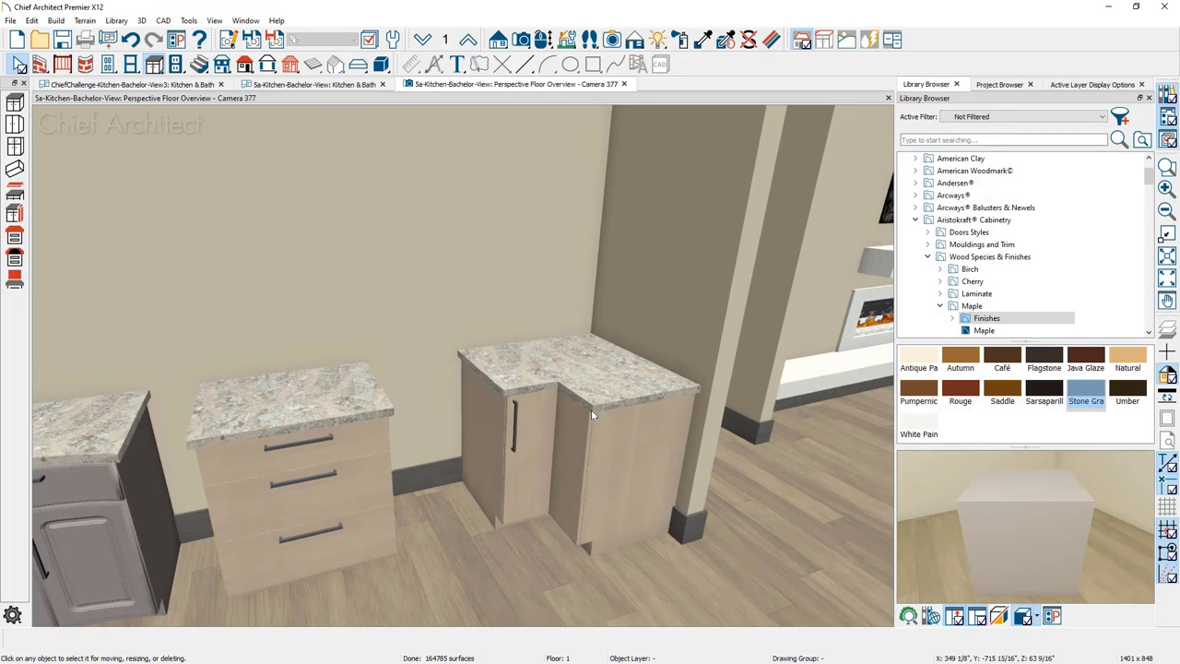
- In the Kitchen & Bath floor plan, place a corner wall cabinet above the corner base cabinet
{"action": "key", "text": "ctrl+Tab"}
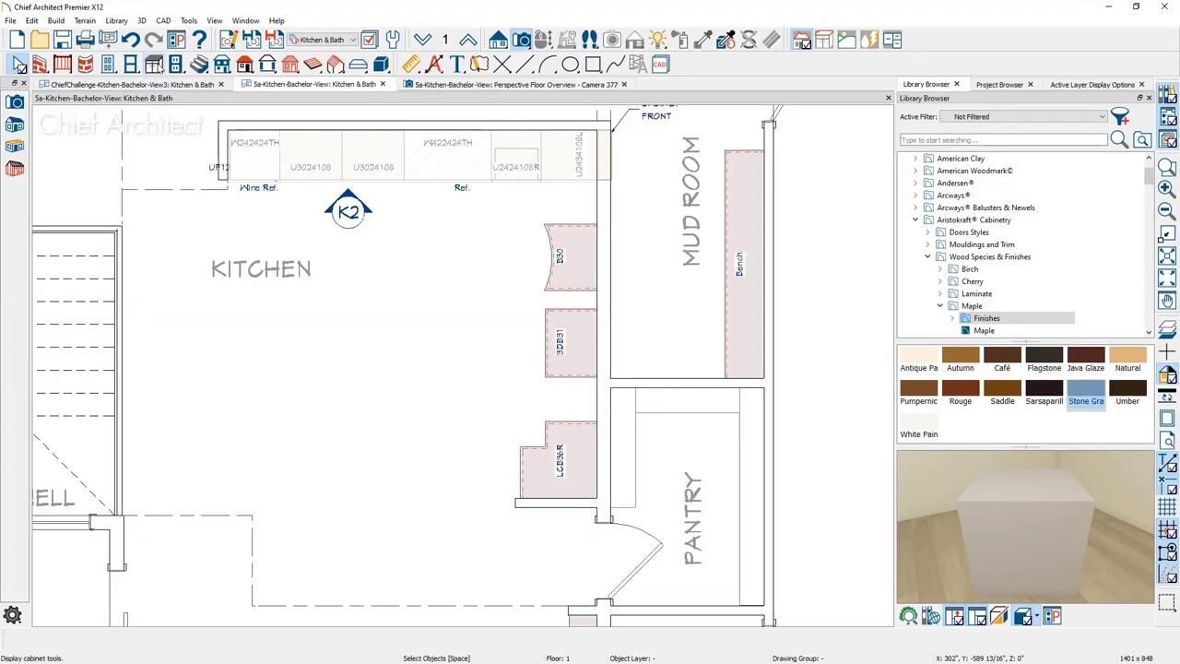
{"action": "left_click", "coordinate": [15, 103]}
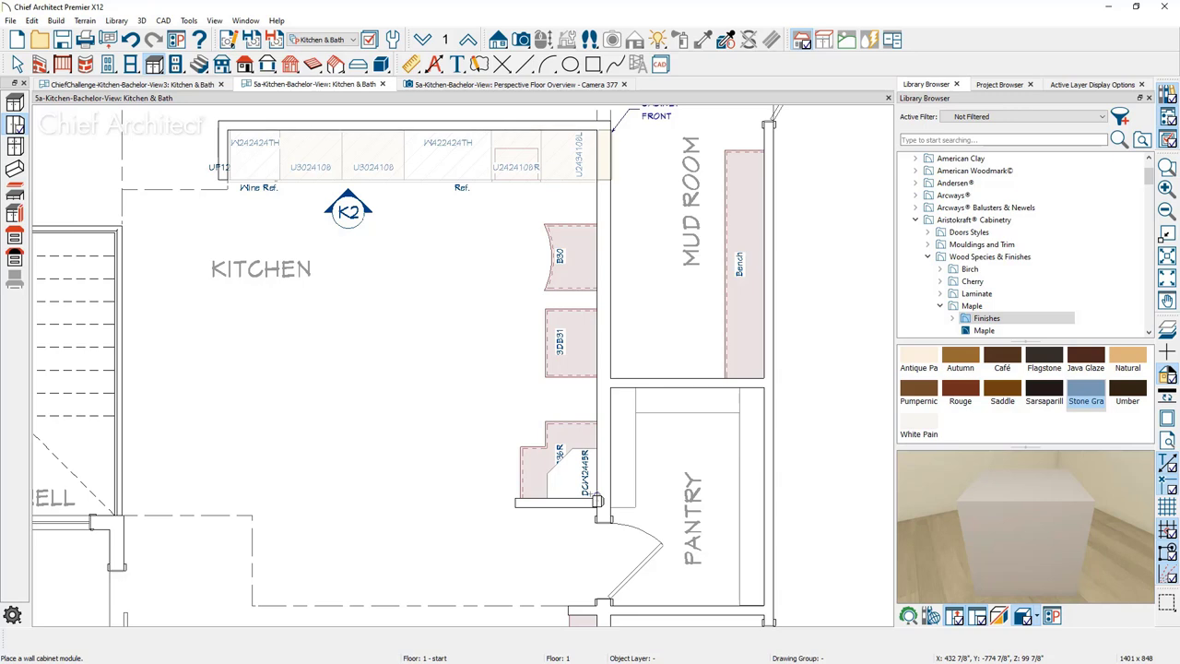
{"action": "left_click", "coordinate": [570, 496]}
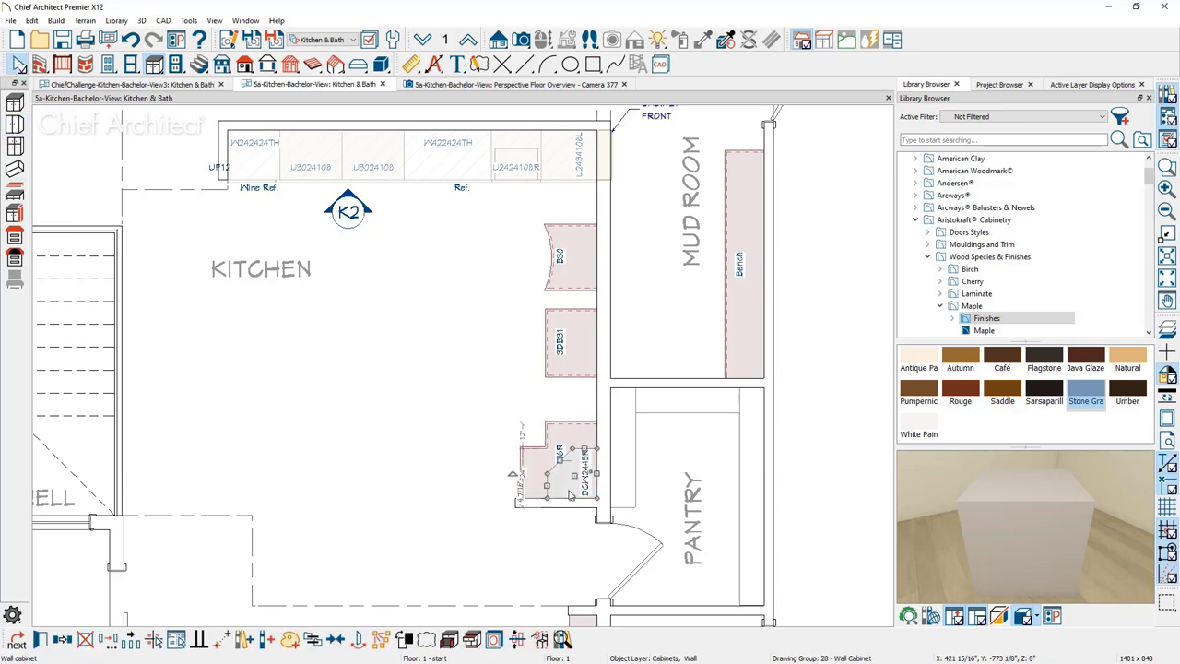
- Turn off the Diagonal corner option for the corner wall cabinet
{"action": "double_click", "coordinate": [570, 496]}
{"action": "left_click", "coordinate": [630, 394]}
{"action": "left_click", "coordinate": [630, 395]}
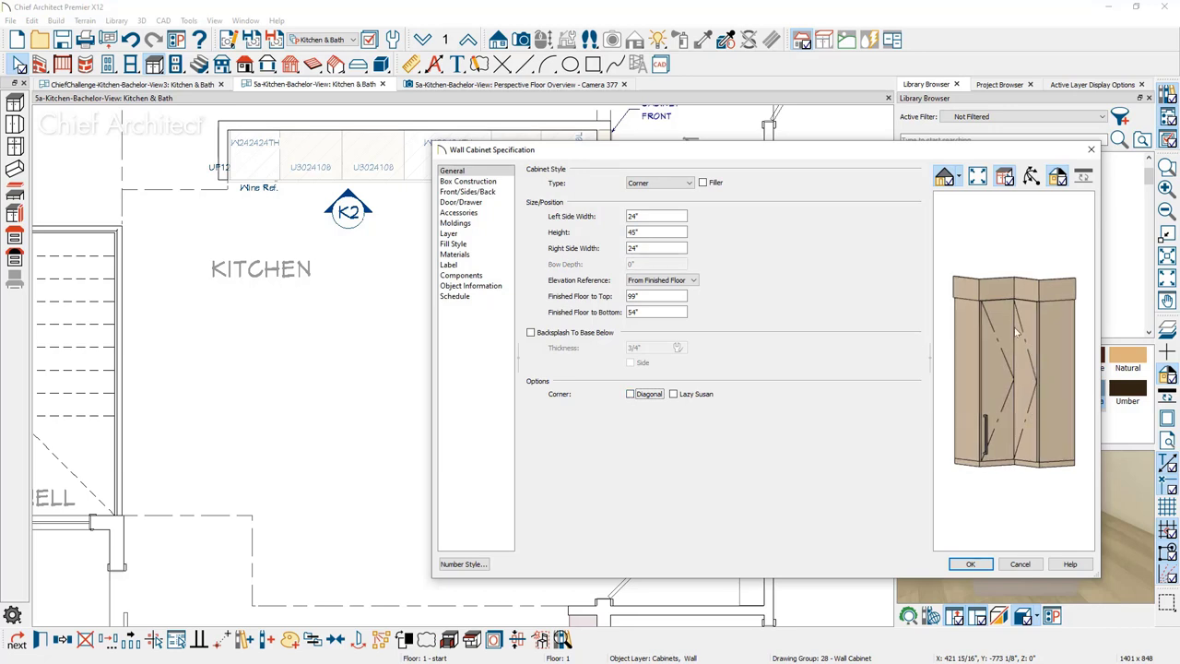
{"action": "left_click", "coordinate": [982, 564]}
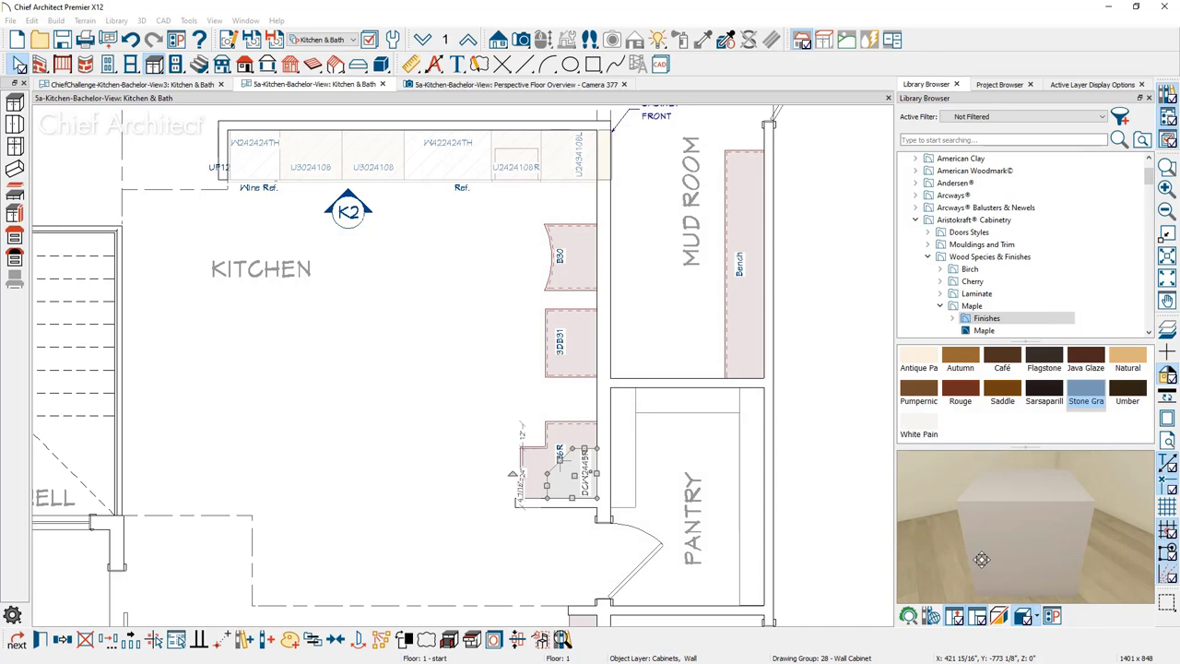
{"action": "left_click", "coordinate": [621, 484]}
- Stretch the corner wall cabinet along the pantry-side wall to 36 inches, even with the base cabinet below
{"action": "scroll", "coordinate": [553, 481], "scroll_direction": "up", "scroll_amount": 3}
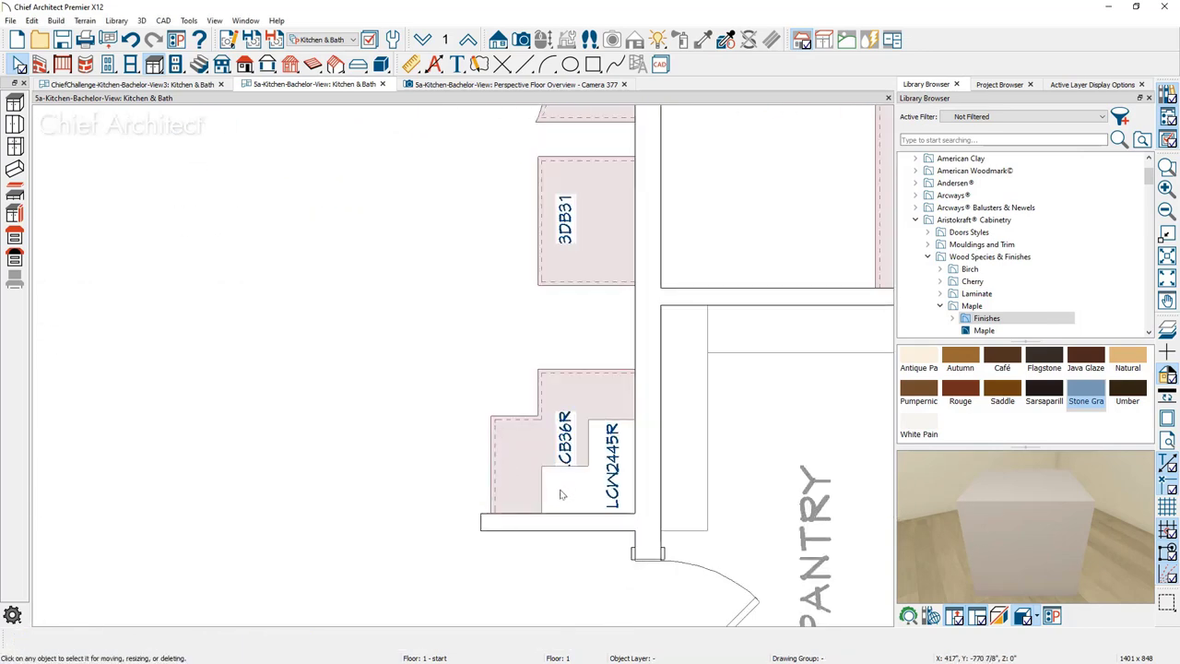
{"action": "left_click", "coordinate": [572, 491]}
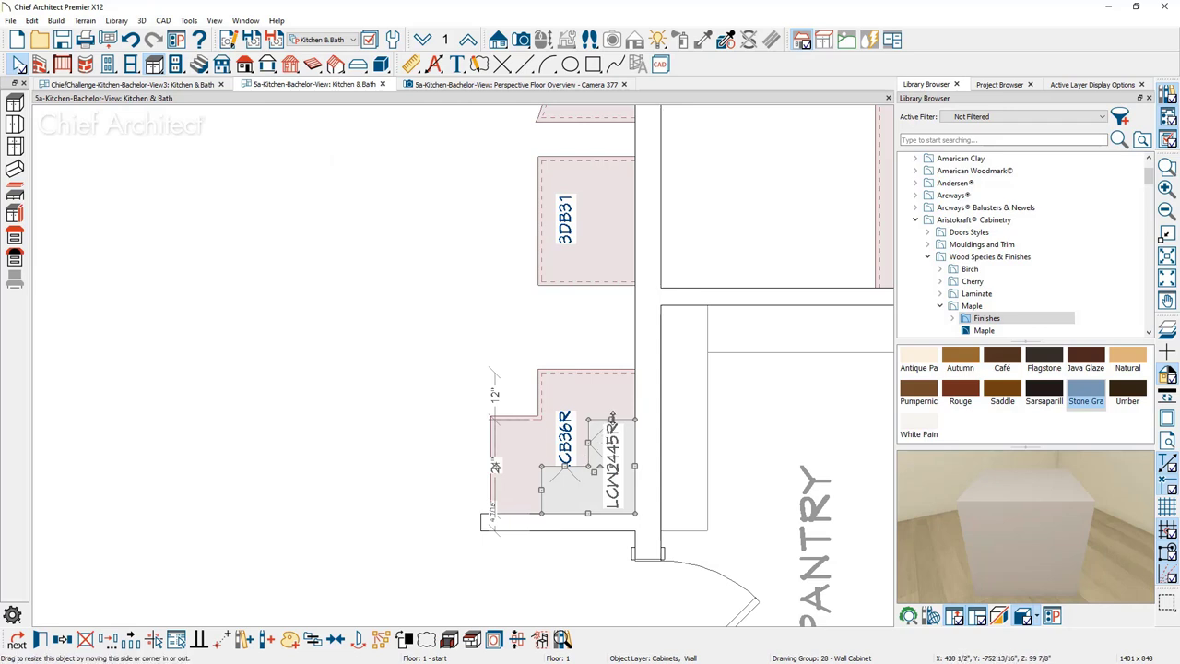
{"action": "left_click_drag", "start_coordinate": [610, 417], "coordinate": [609, 373]}
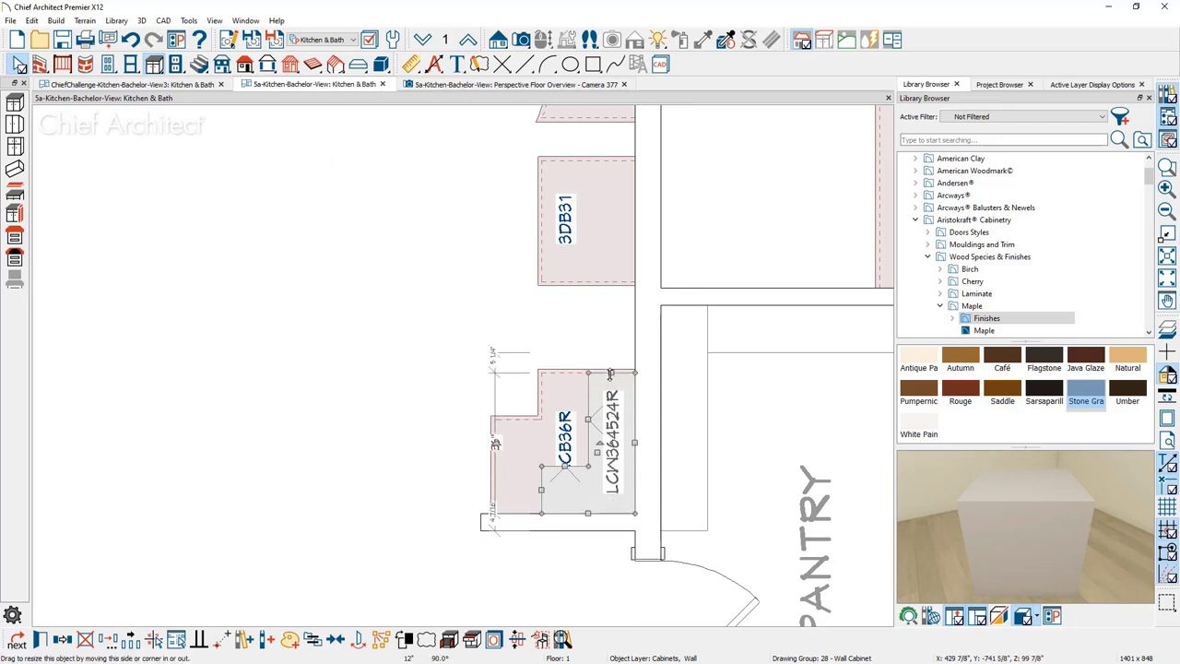
{"action": "key", "text": "Escape"}
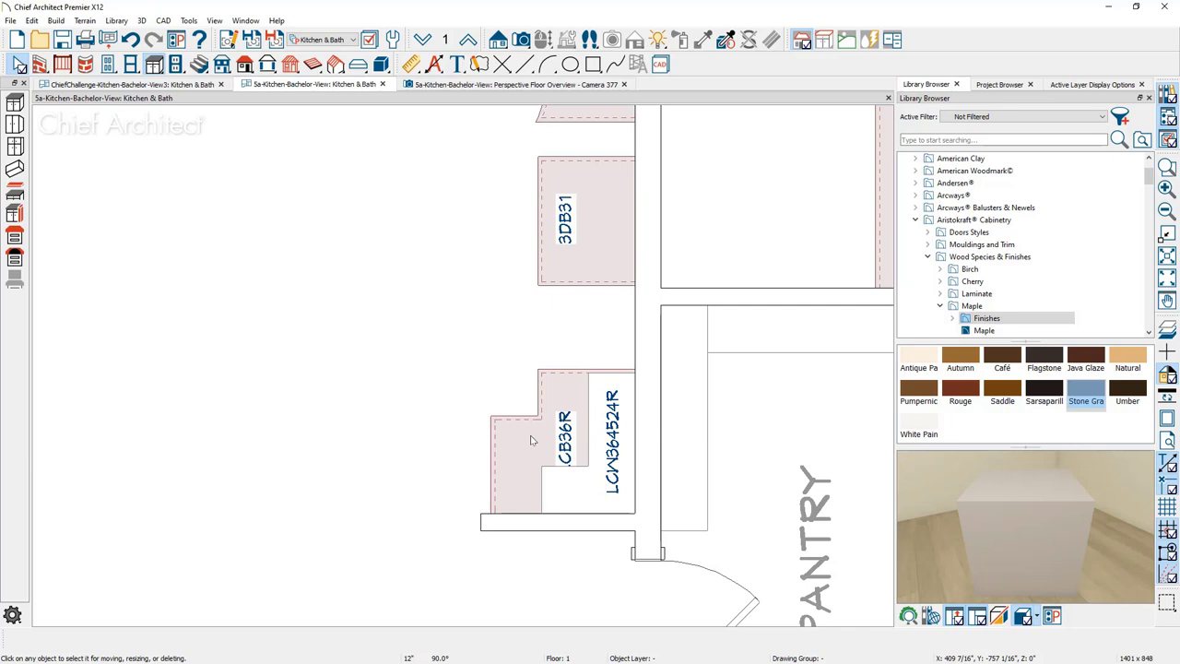
- Move the corner base cabinet's plan label clear of the wall cabinet above it
{"action": "key", "text": "space"}
{"action": "left_click", "coordinate": [526, 475]}
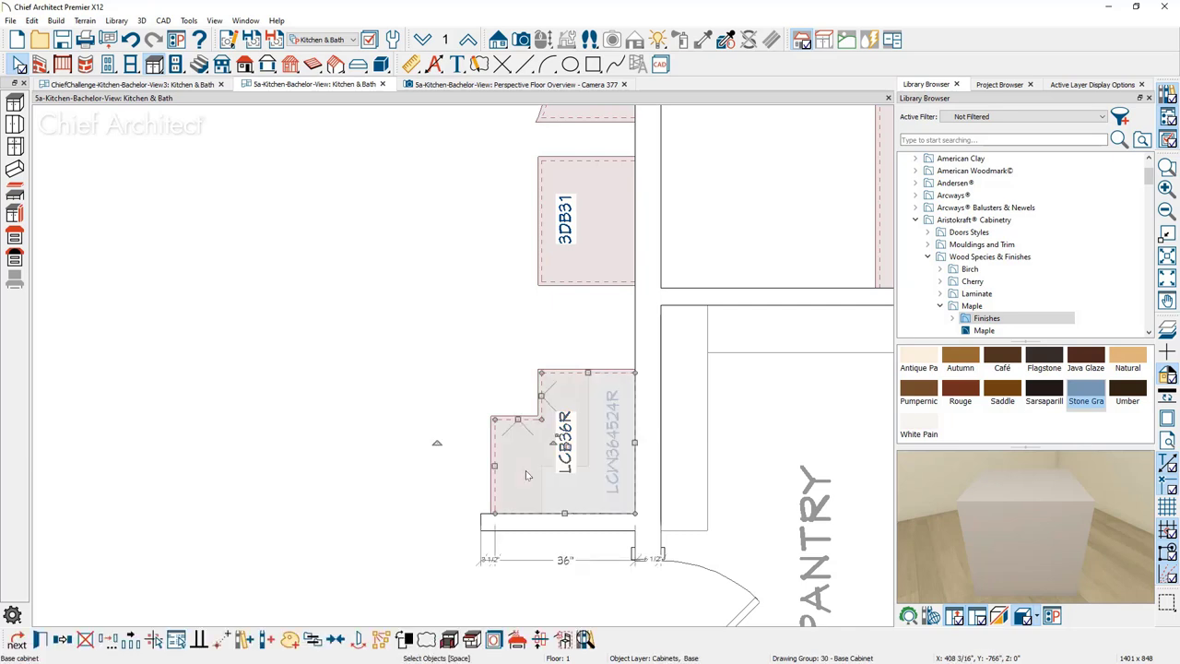
{"action": "left_click_drag", "start_coordinate": [554, 431], "coordinate": [557, 421]}
{"action": "left_click", "coordinate": [471, 495]}
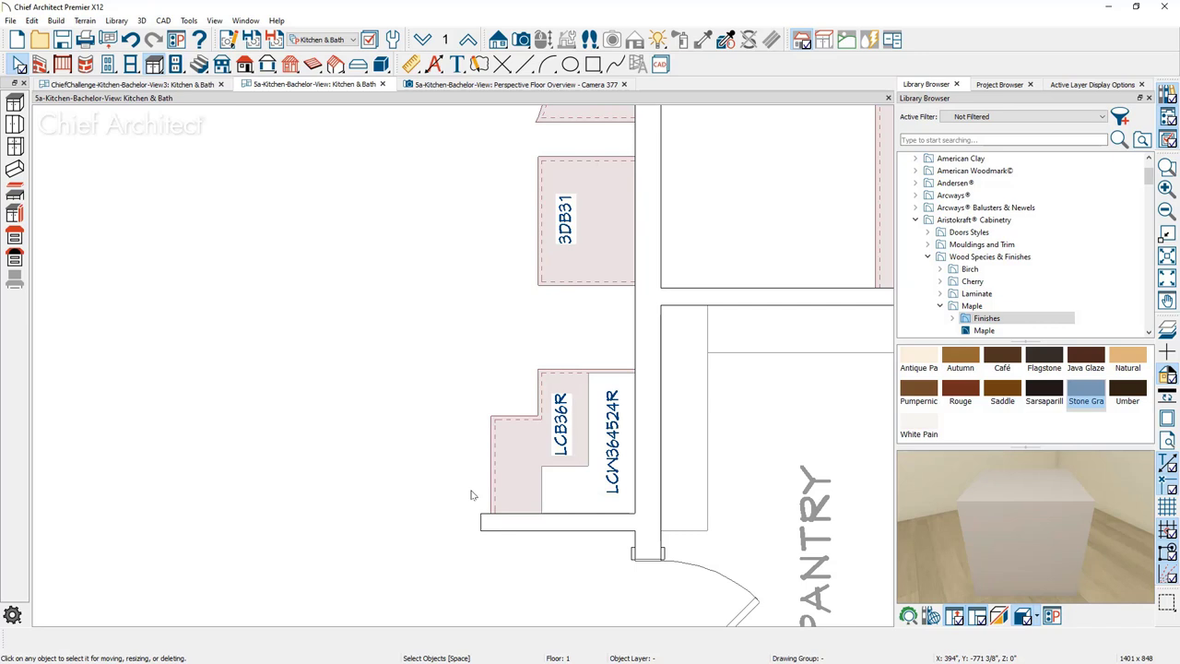
- Consult the WALL-CAB.jpg reference photo and place a standard wall cabinet directly beside the corner wall cabinet in plan
{"action": "left_click_drag", "start_coordinate": [1127, 214], "coordinate": [353, 184]}
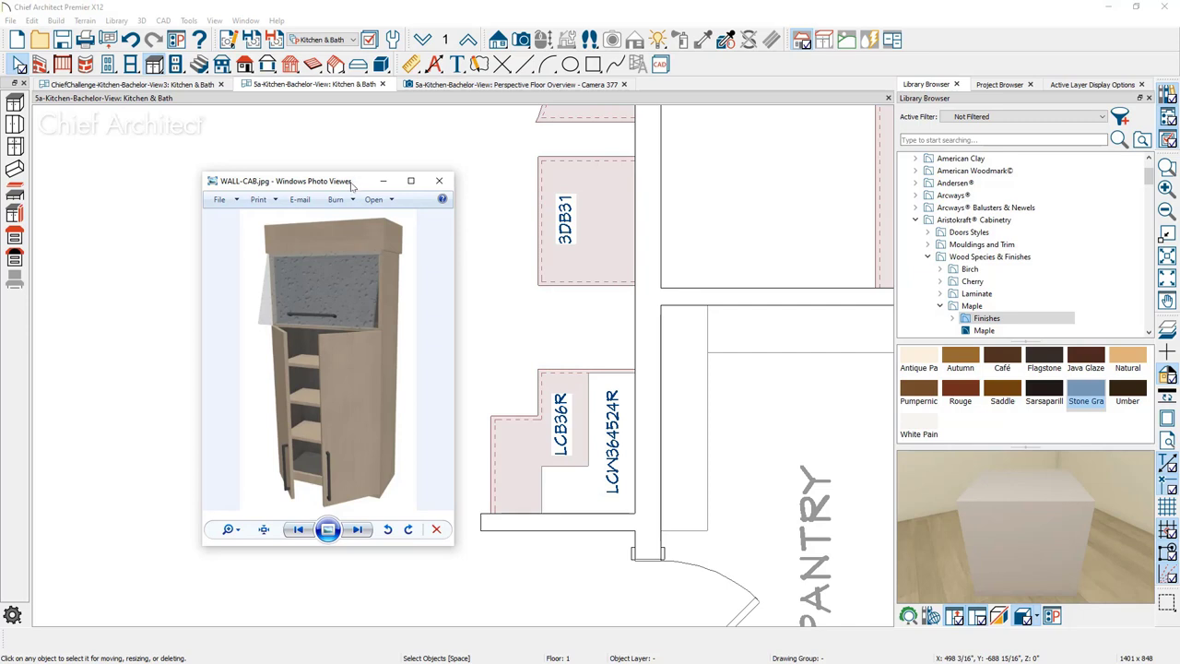
{"action": "left_click", "coordinate": [13, 124]}
{"action": "left_click", "coordinate": [600, 335]}
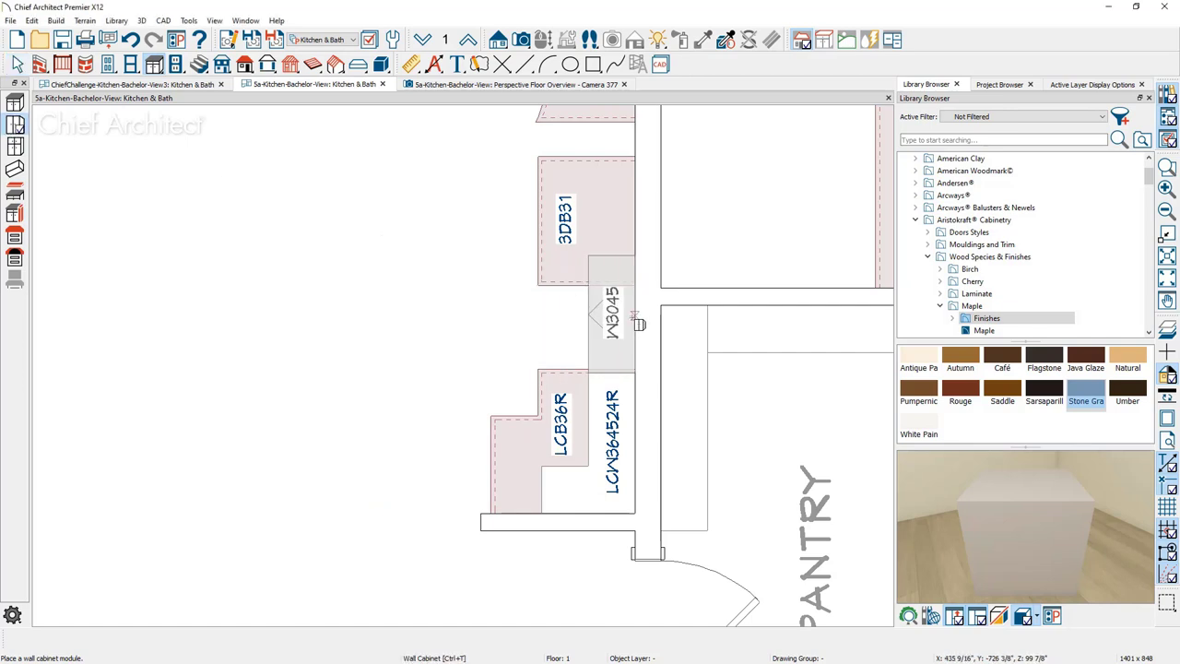
{"action": "left_click", "coordinate": [636, 325]}
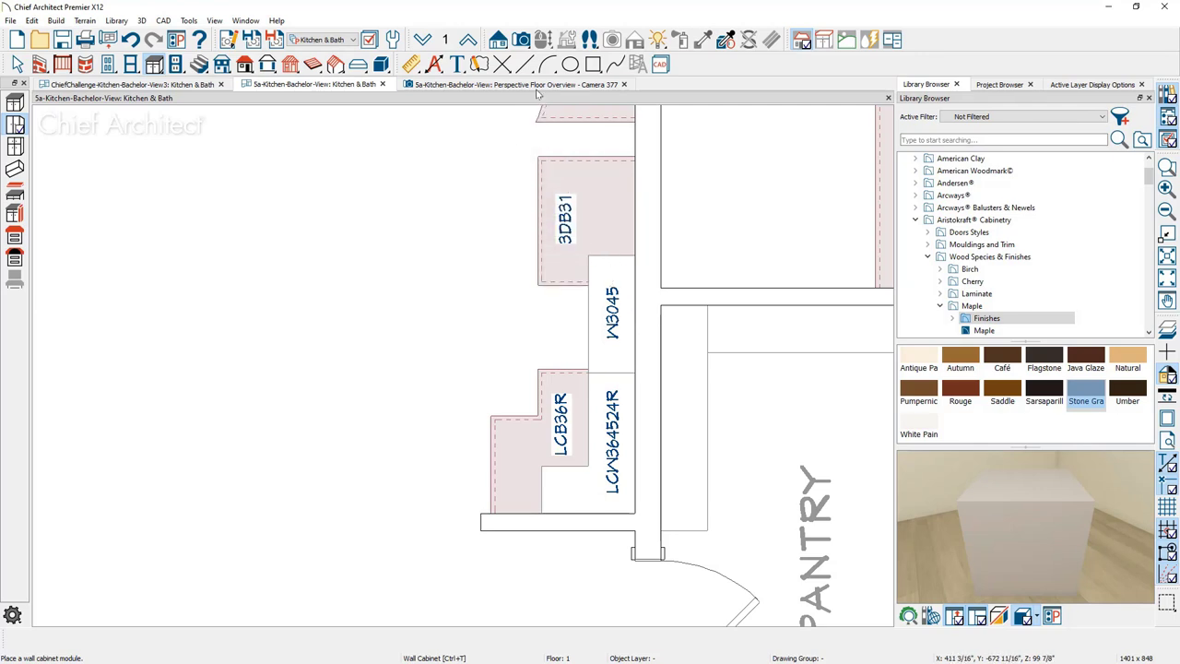
- In the Camera 377 perspective view, split the new wall cabinet's door face horizontally into upper and lower doors
{"action": "left_click", "coordinate": [505, 85]}
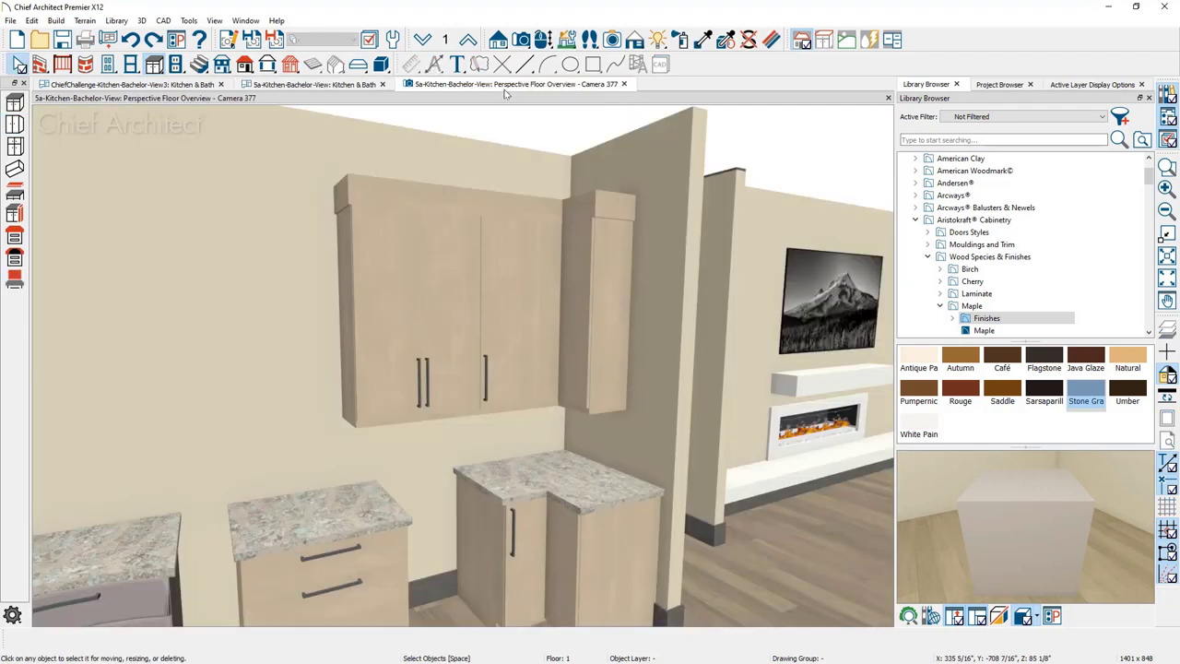
{"action": "left_click", "coordinate": [399, 241]}
{"action": "double_click", "coordinate": [399, 241]}
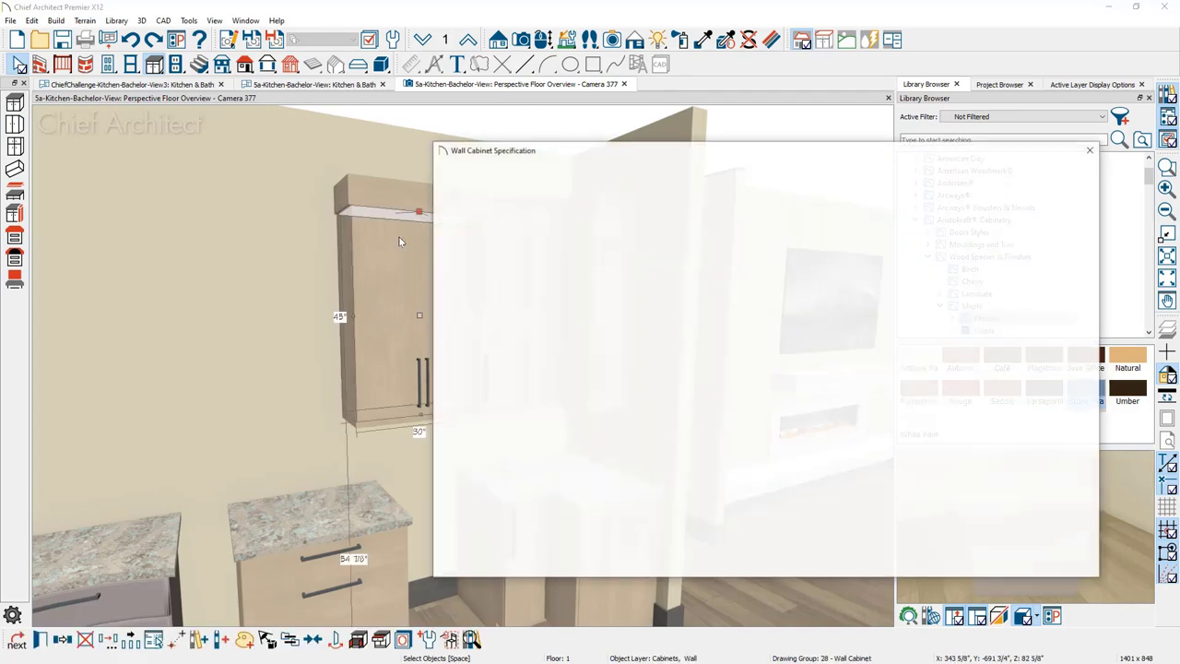
{"action": "left_click", "coordinate": [987, 362]}
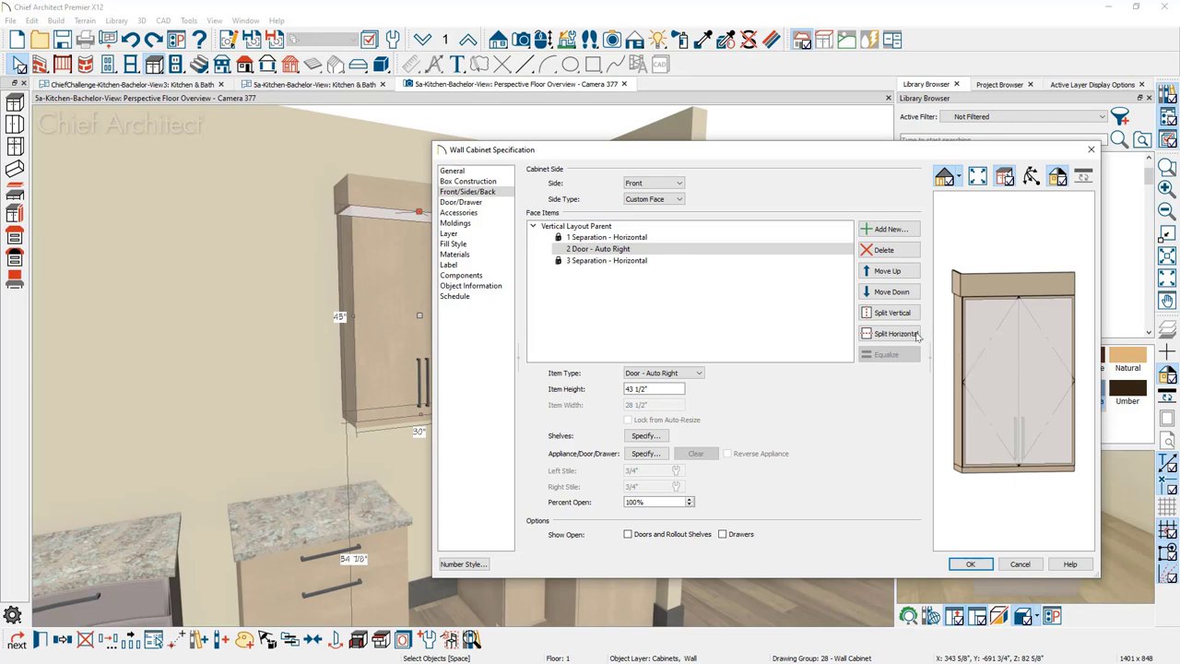
{"action": "left_click", "coordinate": [914, 335]}
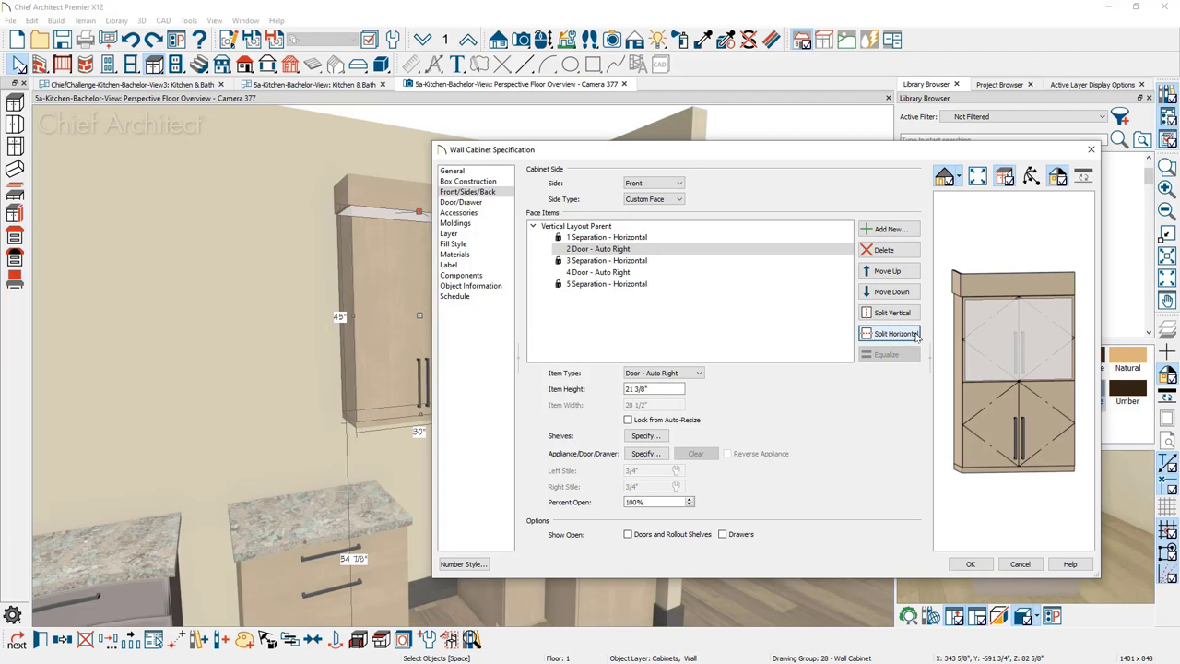
- Set the wall cabinet's upper door item height to 15 inches
{"action": "left_click_drag", "start_coordinate": [682, 389], "coordinate": [535, 398]}
{"action": "type", "text": "13"}
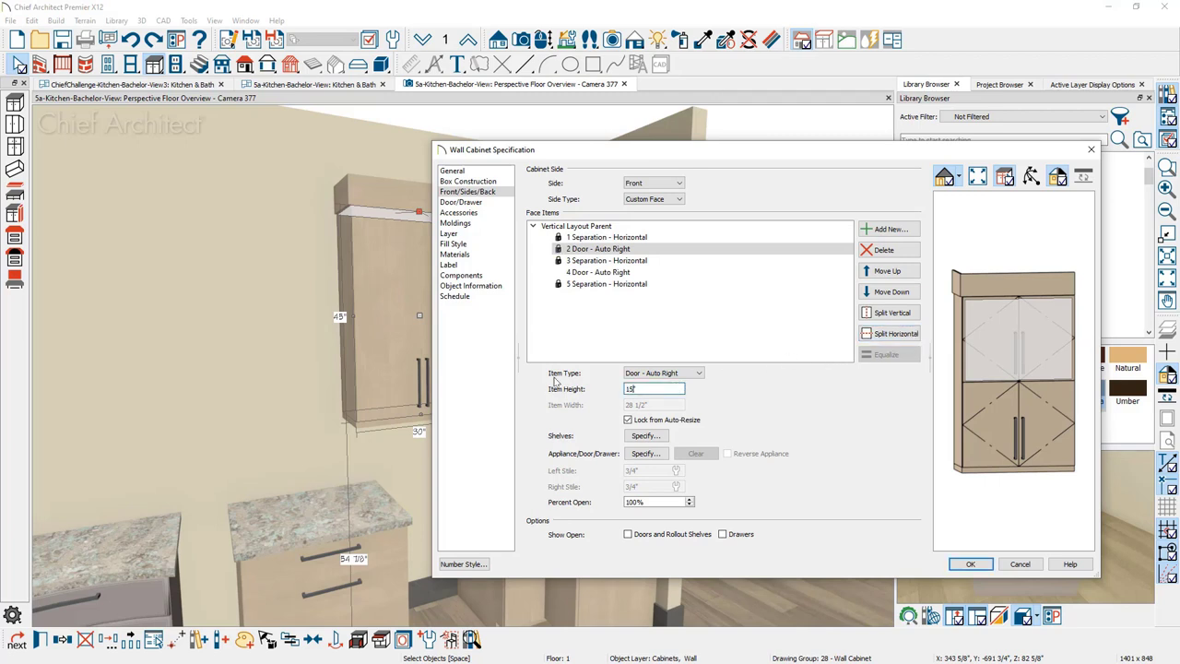
{"action": "key", "text": "Tab"}
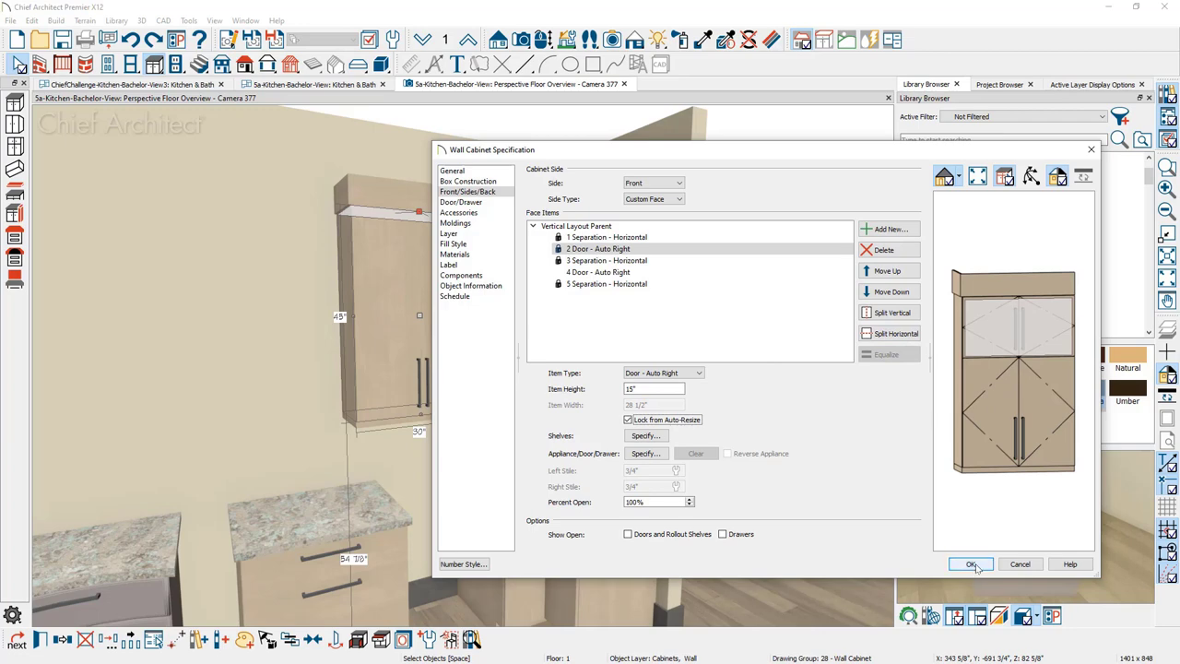
{"action": "left_click", "coordinate": [973, 565]}
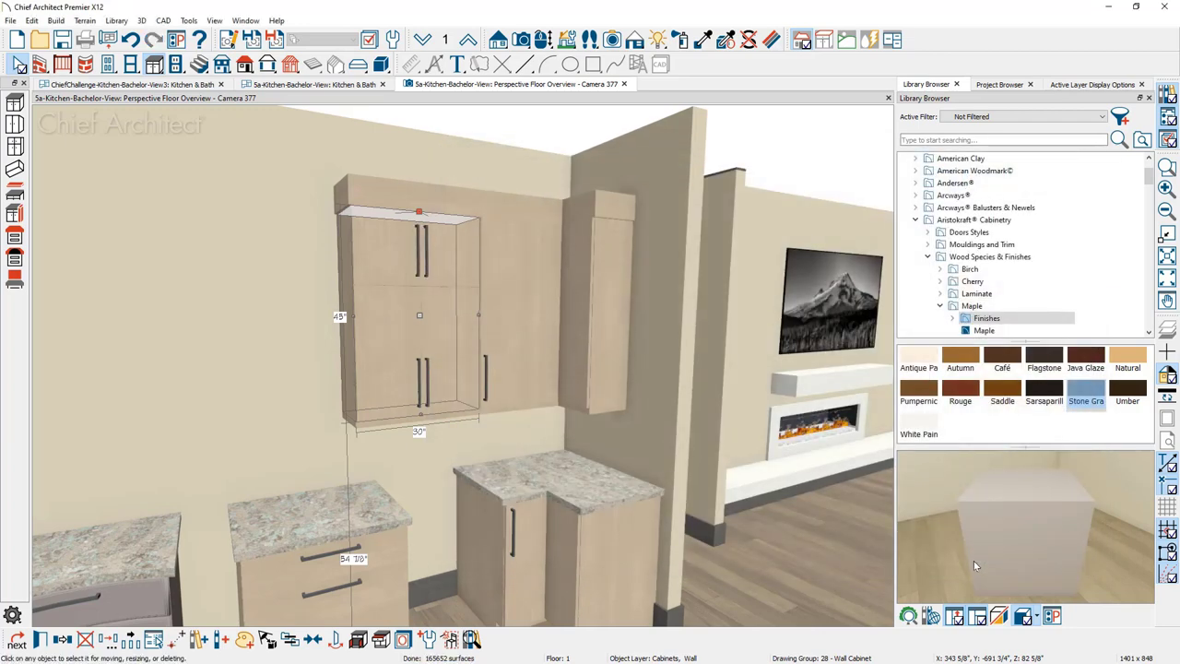
- Deselect the wall cabinet and switch the perspective view to line-based vector rendering
{"action": "key", "text": "Escape"}
{"action": "left_click", "coordinate": [636, 42]}
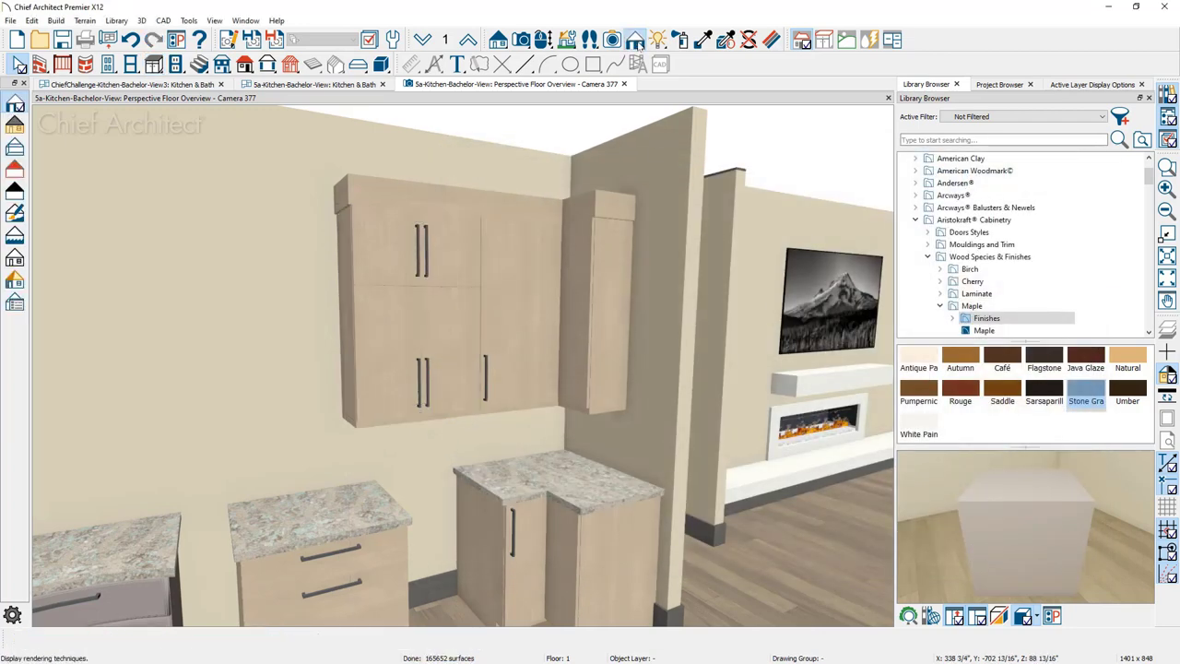
{"action": "left_click", "coordinate": [14, 126]}
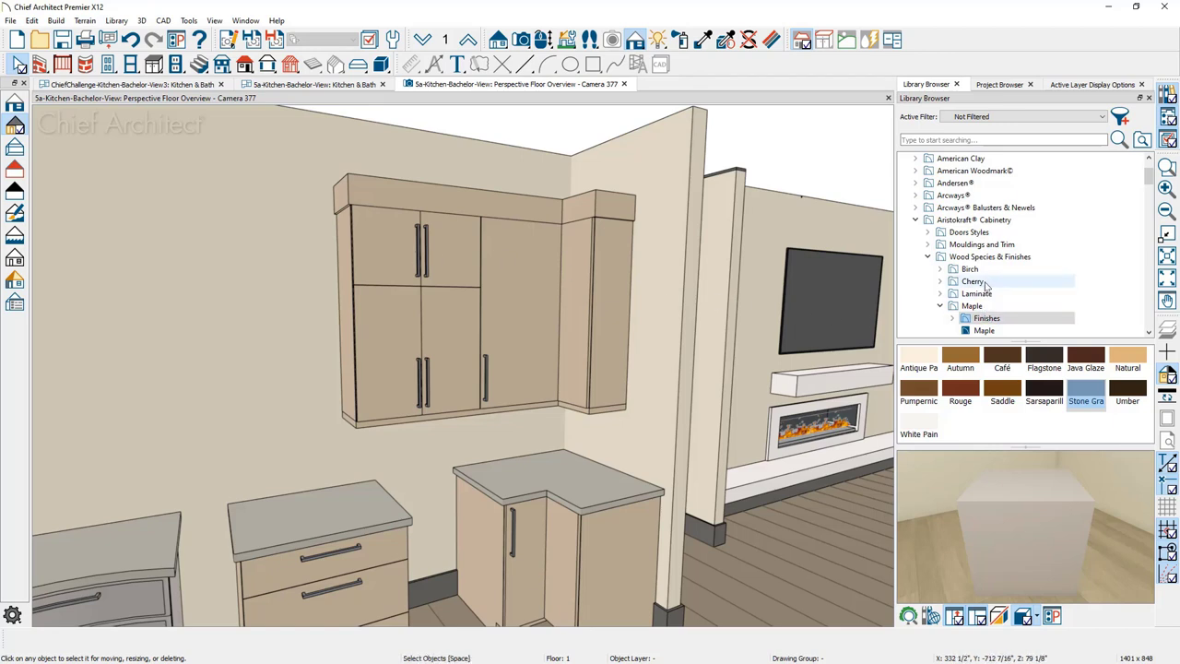
- Apply the Ellis Door from the Aristokraft door styles to the wall cabinet's upper and lower doors
{"action": "left_click", "coordinate": [970, 233]}
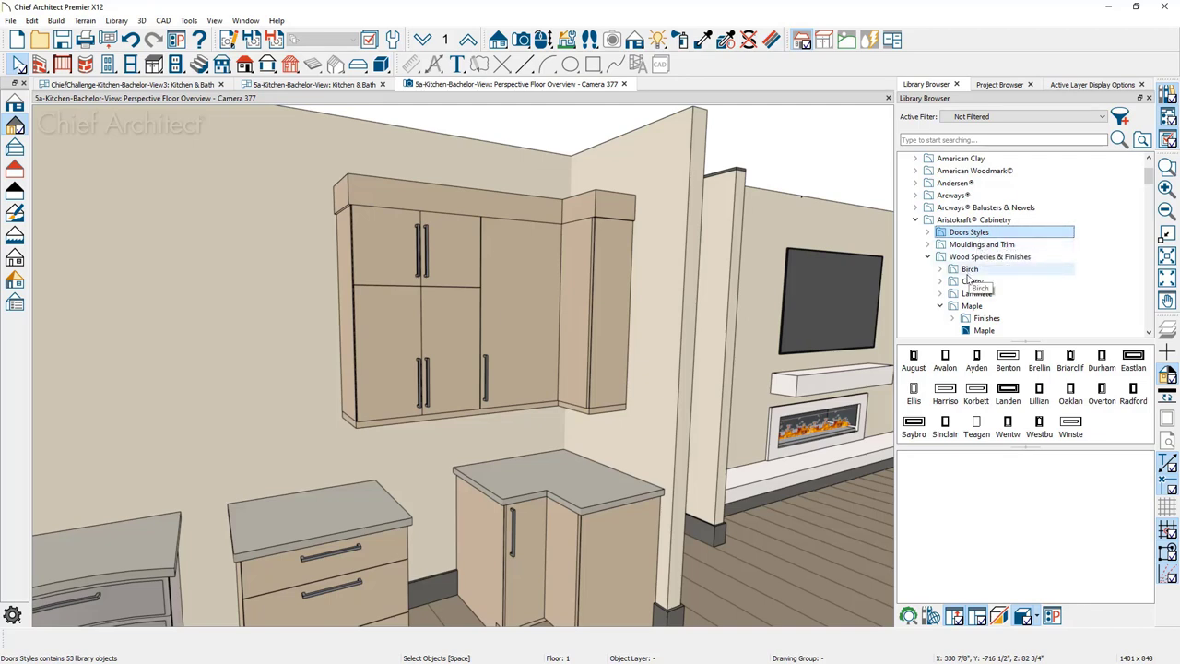
{"action": "double_click", "coordinate": [914, 392]}
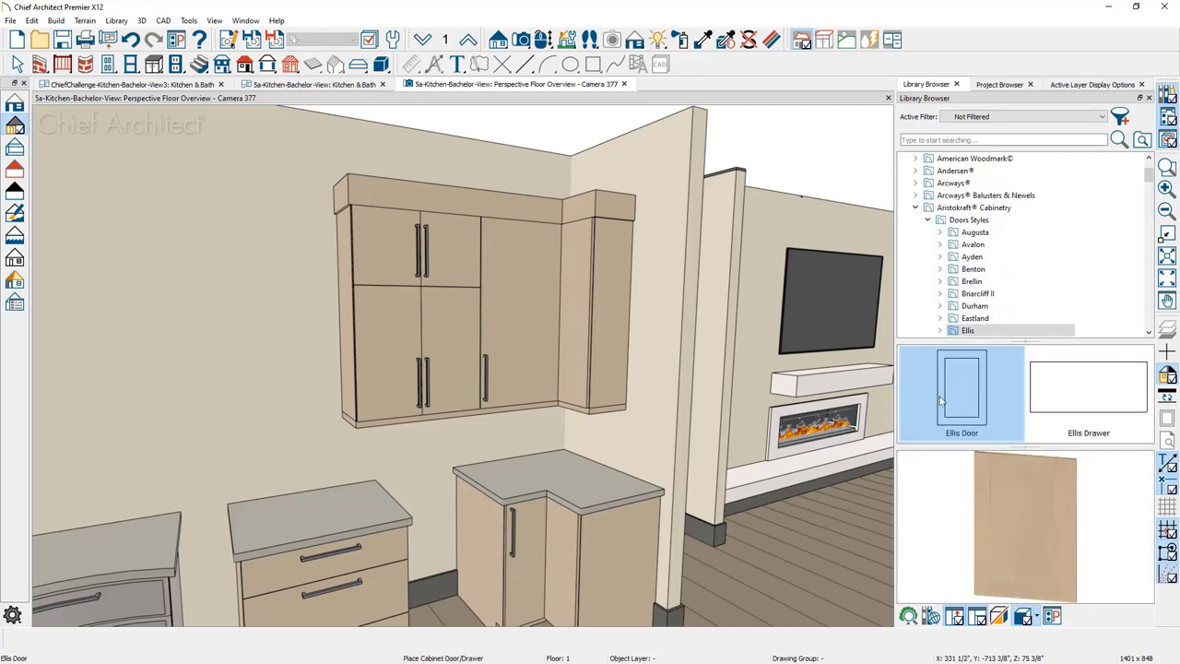
{"action": "left_click", "coordinate": [461, 337]}
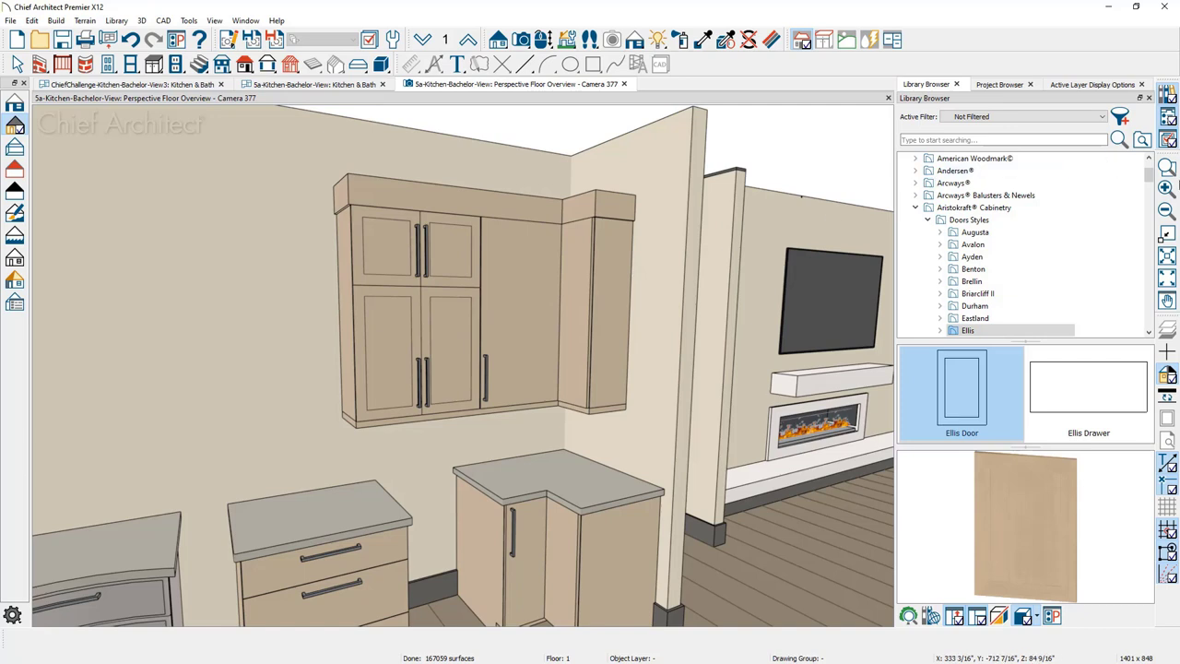
- Try the short vertical pull from the KBI-Class cabinet-hardware-millwork folder on the wall cabinet's doors, and undo the handle replacement
{"action": "scroll", "coordinate": [1149, 177], "scroll_direction": "up", "scroll_amount": 1}
{"action": "scroll", "coordinate": [1150, 176], "scroll_direction": "up", "scroll_amount": 3}
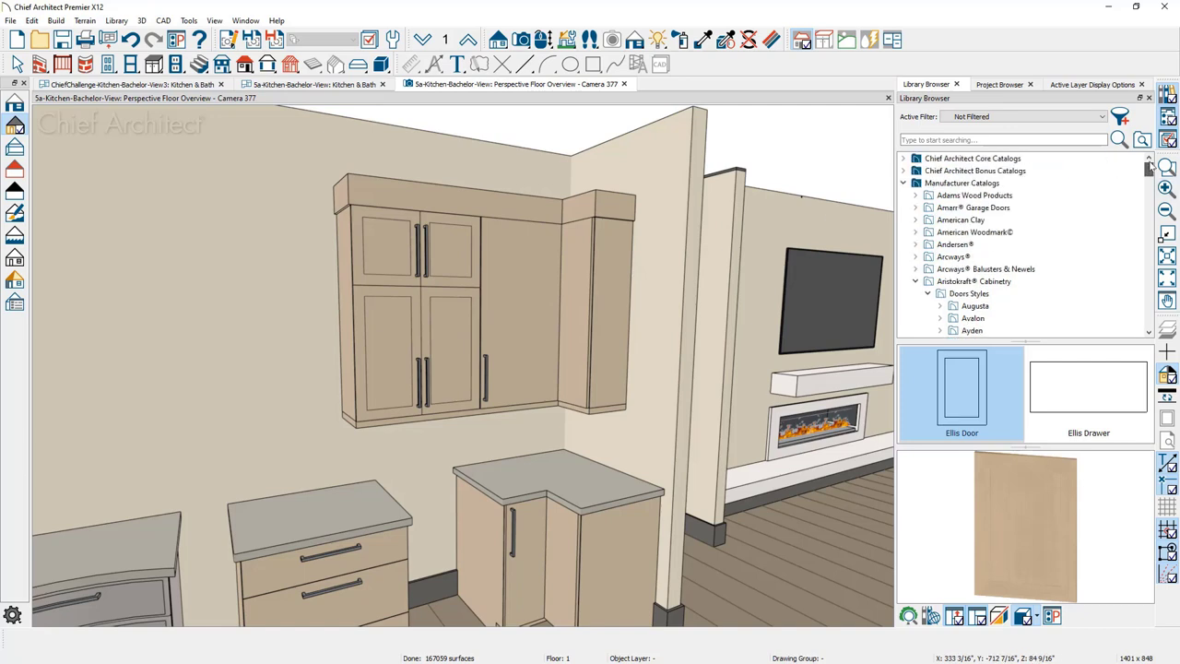
{"action": "left_click", "coordinate": [905, 183]}
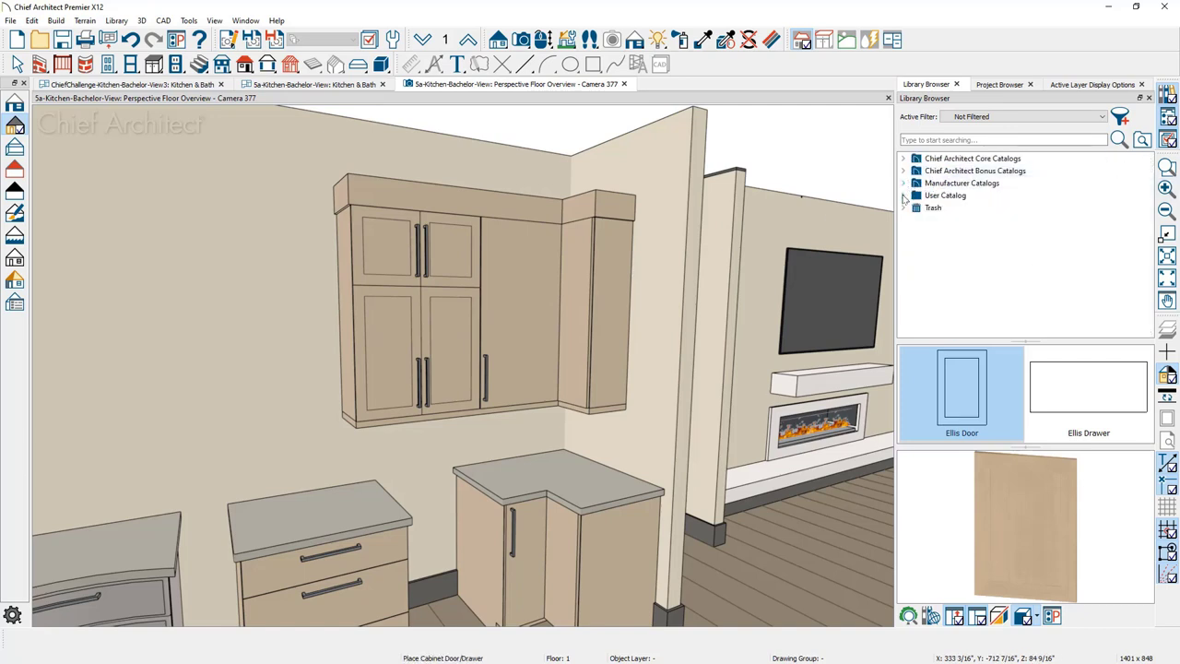
{"action": "left_click", "coordinate": [904, 195]}
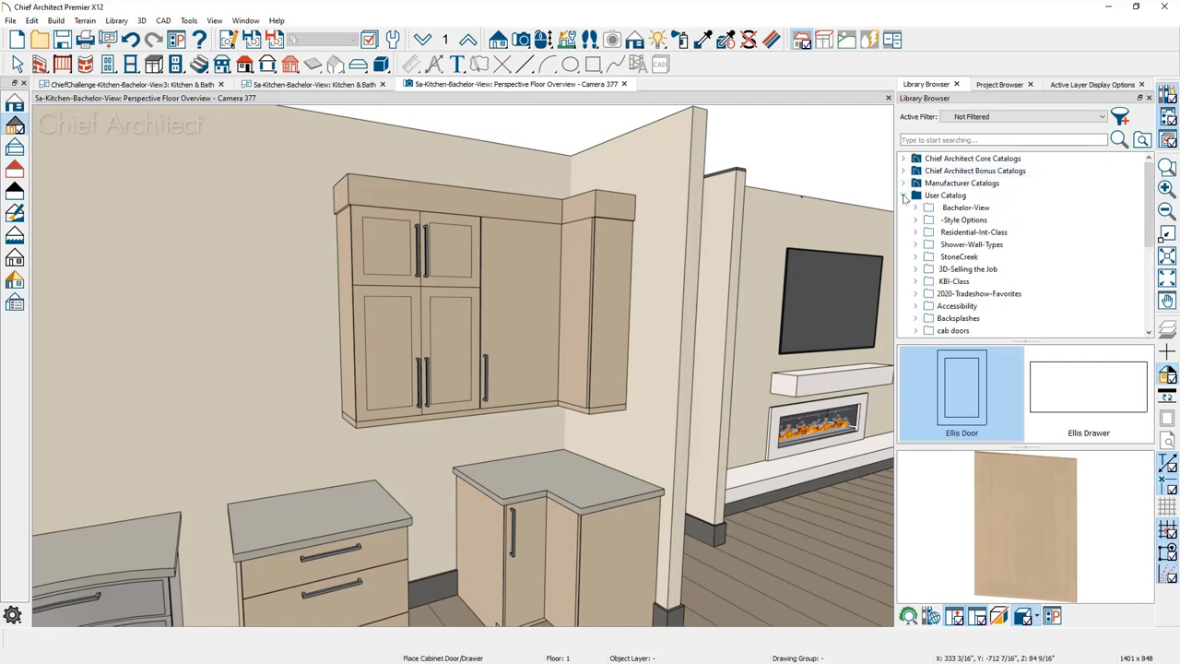
{"action": "left_click", "coordinate": [916, 282]}
{"action": "left_click", "coordinate": [965, 306]}
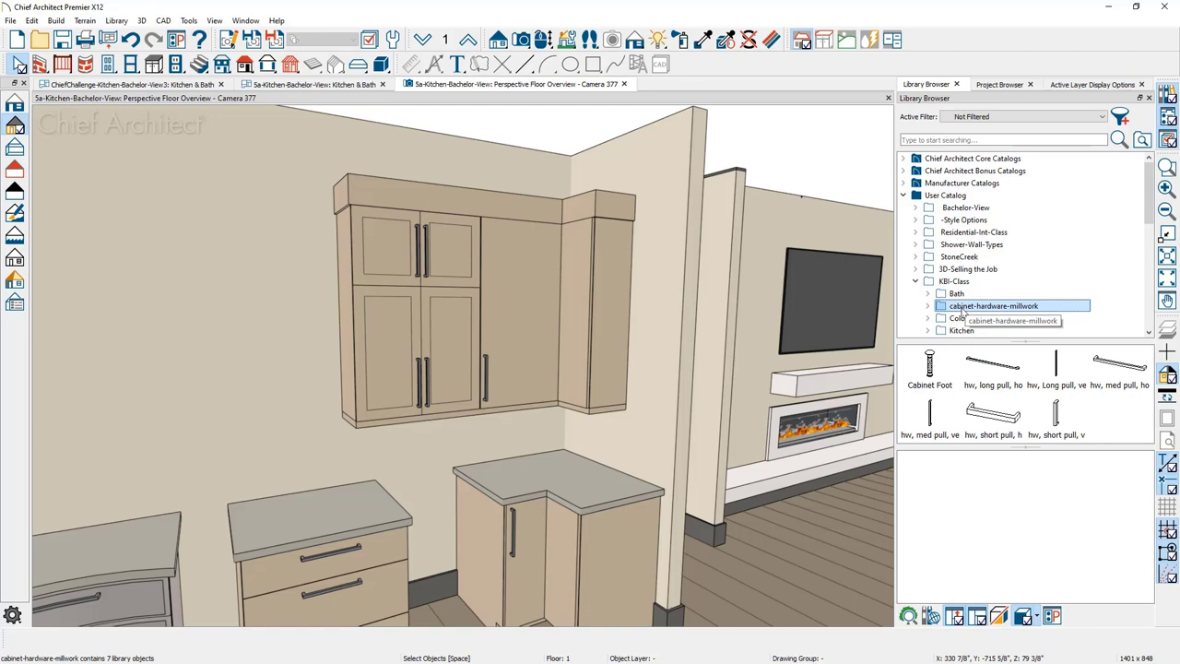
{"action": "left_click", "coordinate": [1058, 414]}
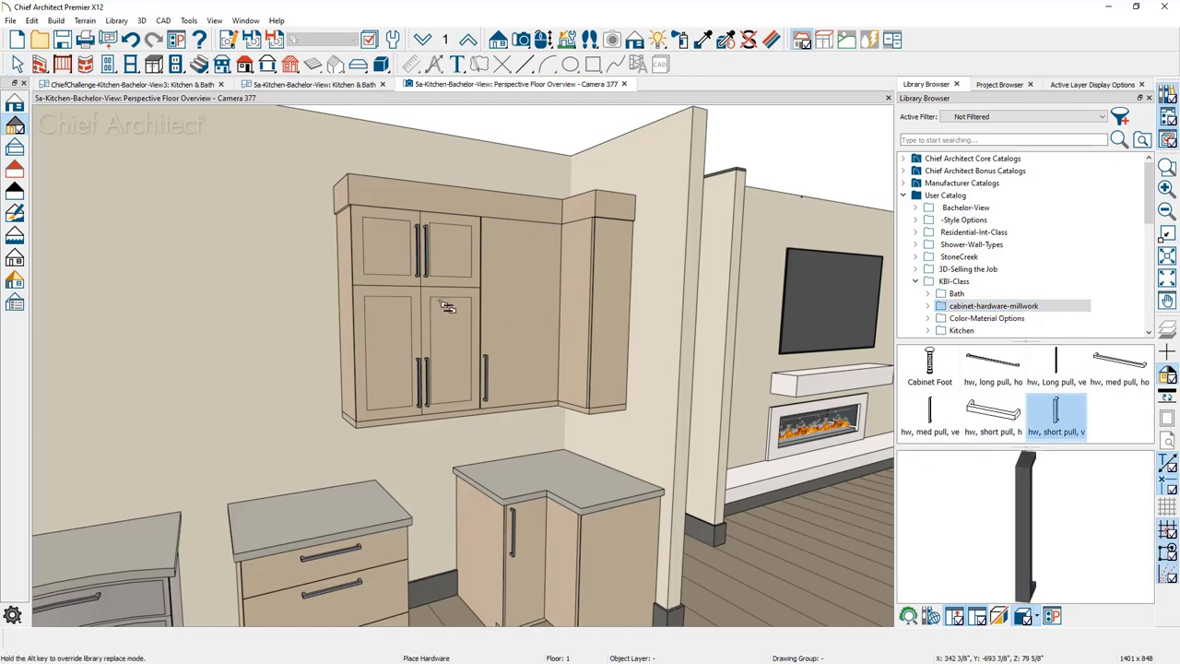
{"action": "left_click", "coordinate": [449, 268]}
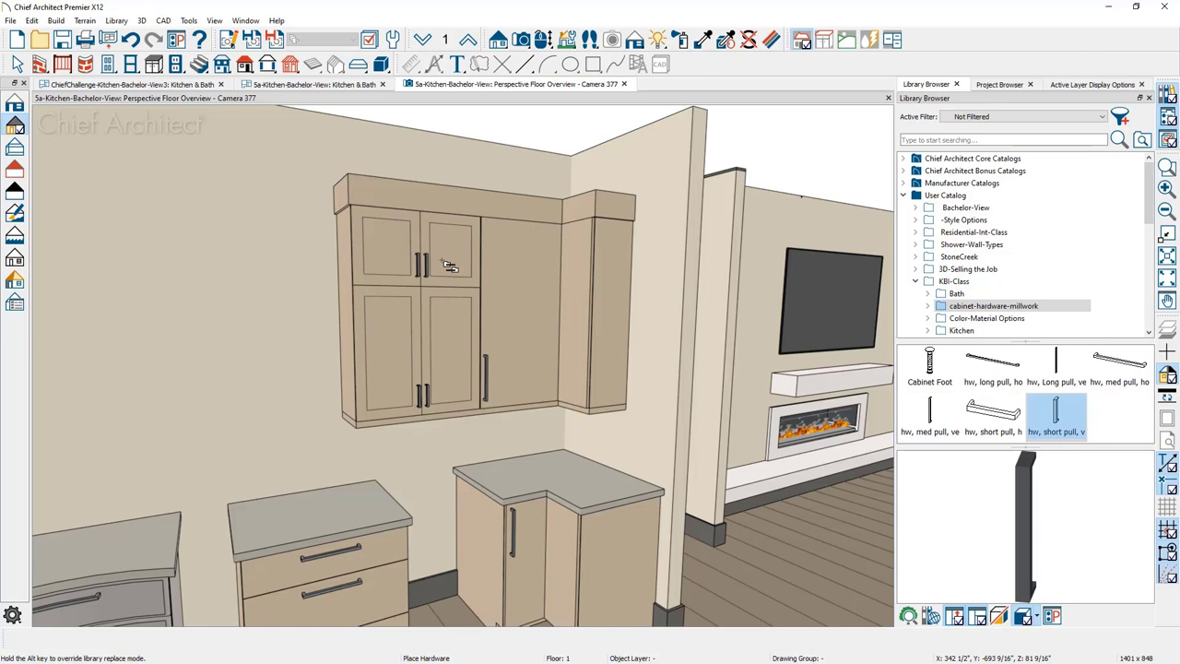
{"action": "left_click", "coordinate": [130, 40]}
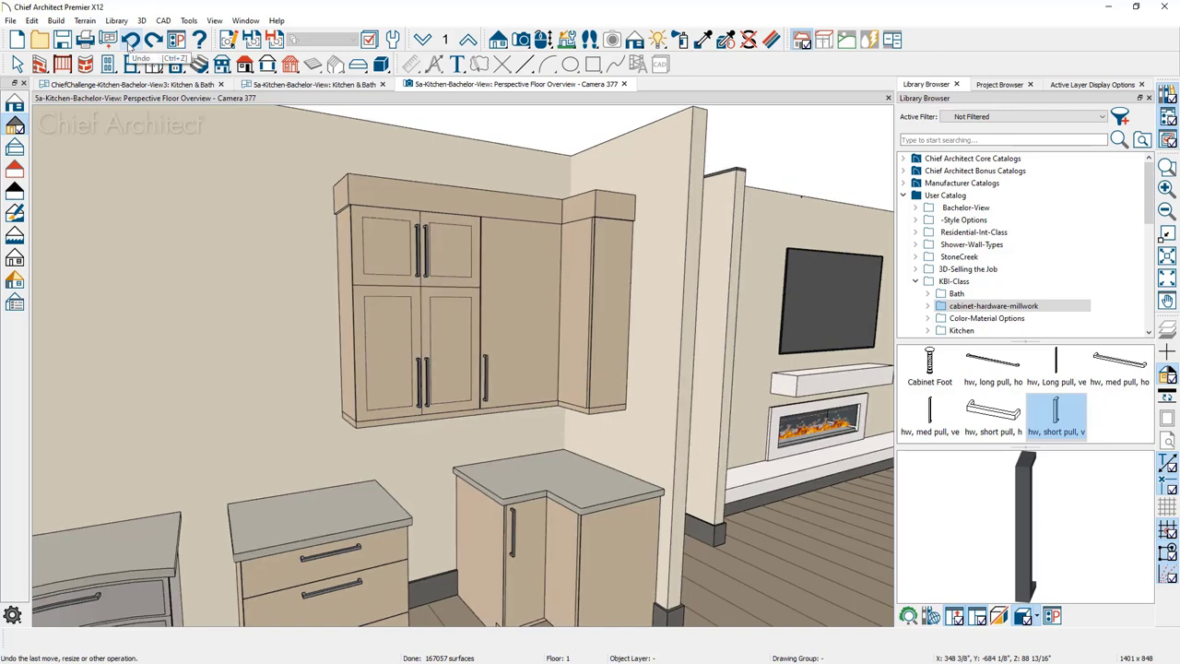
- Assign the "hw, short pull, vert" handle to only the wall cabinet's upper door item through its door face specification
{"action": "key", "text": "space"}
{"action": "double_click", "coordinate": [395, 285]}
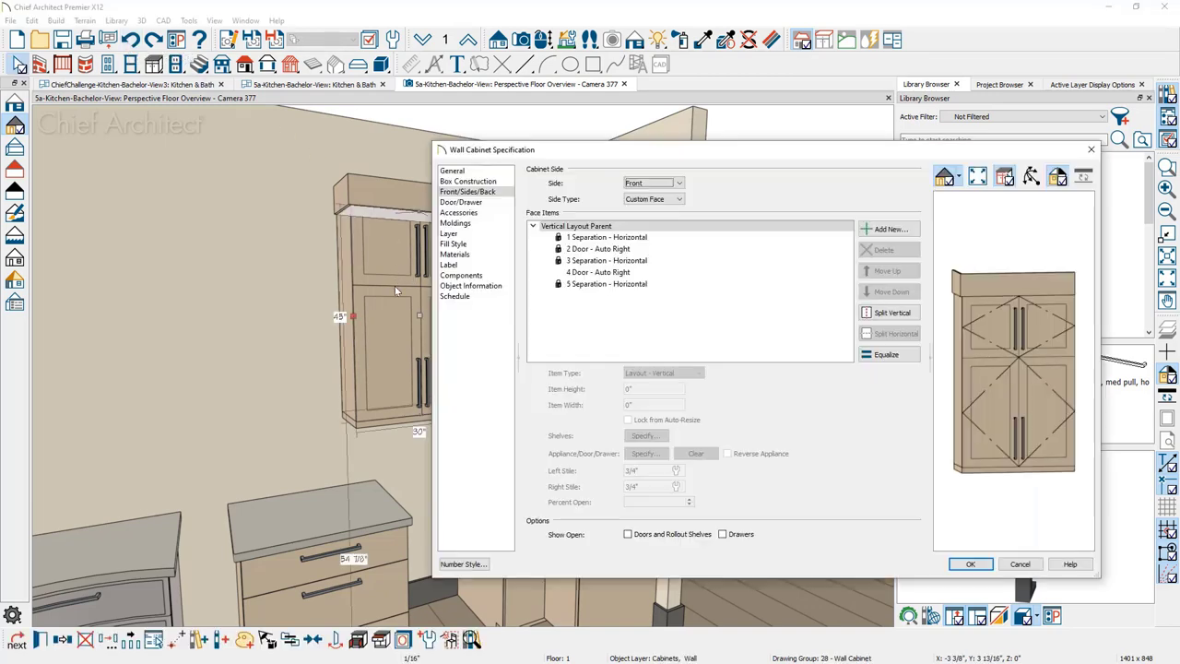
{"action": "left_click", "coordinate": [1005, 345]}
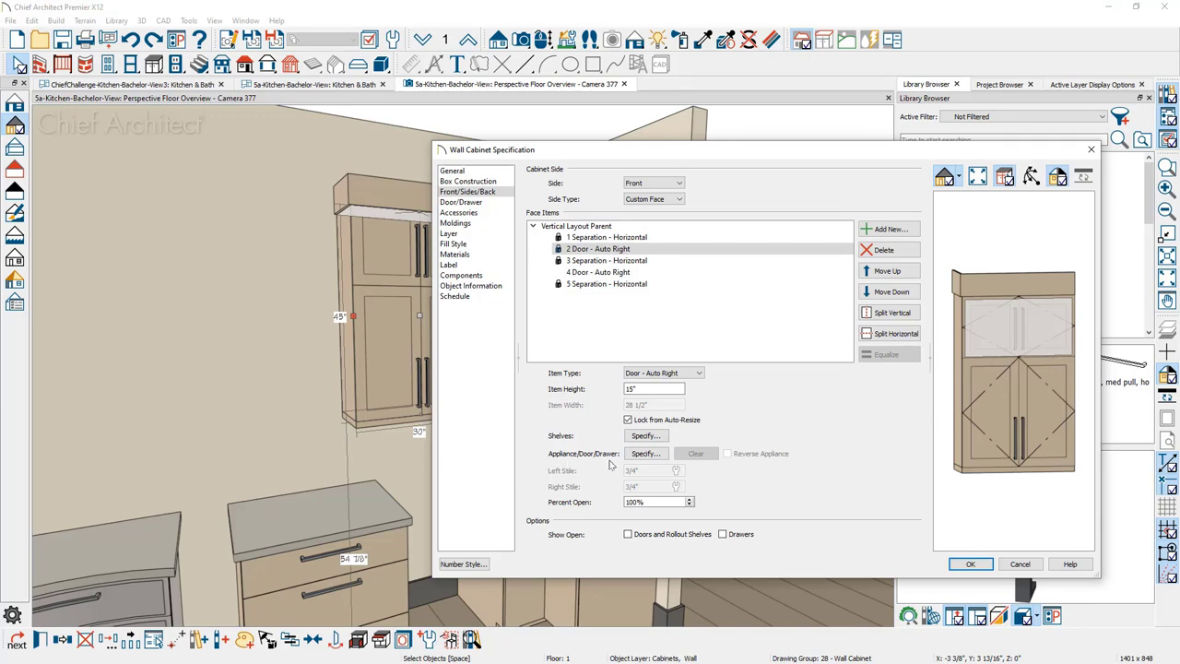
{"action": "left_click", "coordinate": [651, 459]}
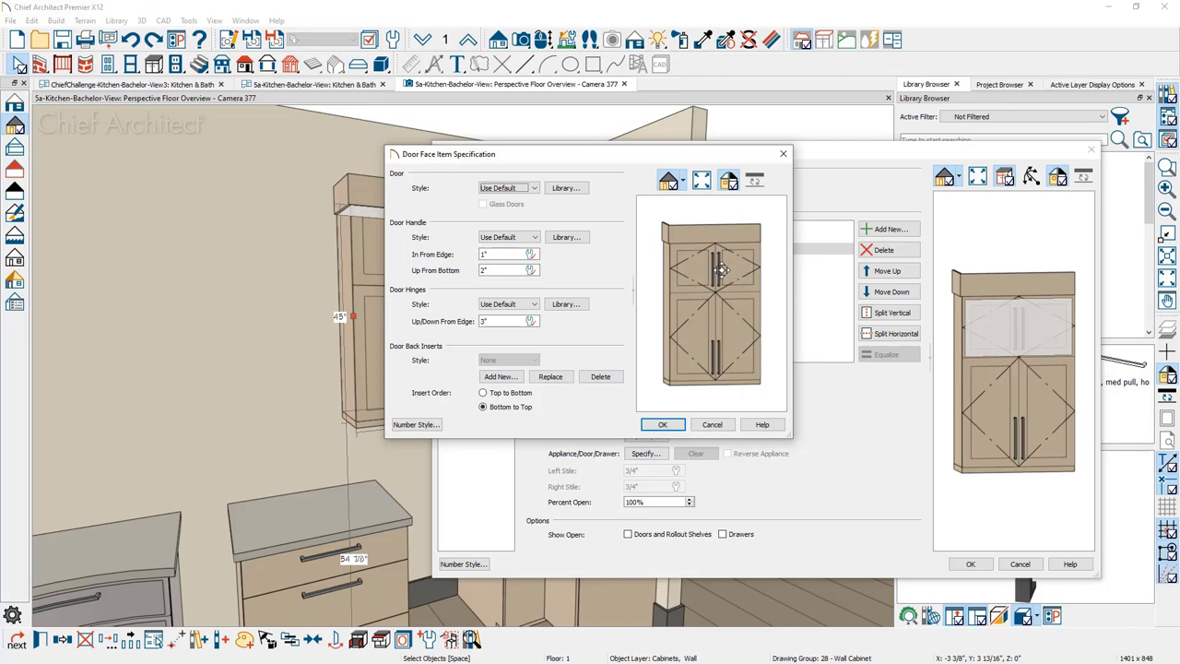
{"action": "left_click", "coordinate": [565, 238]}
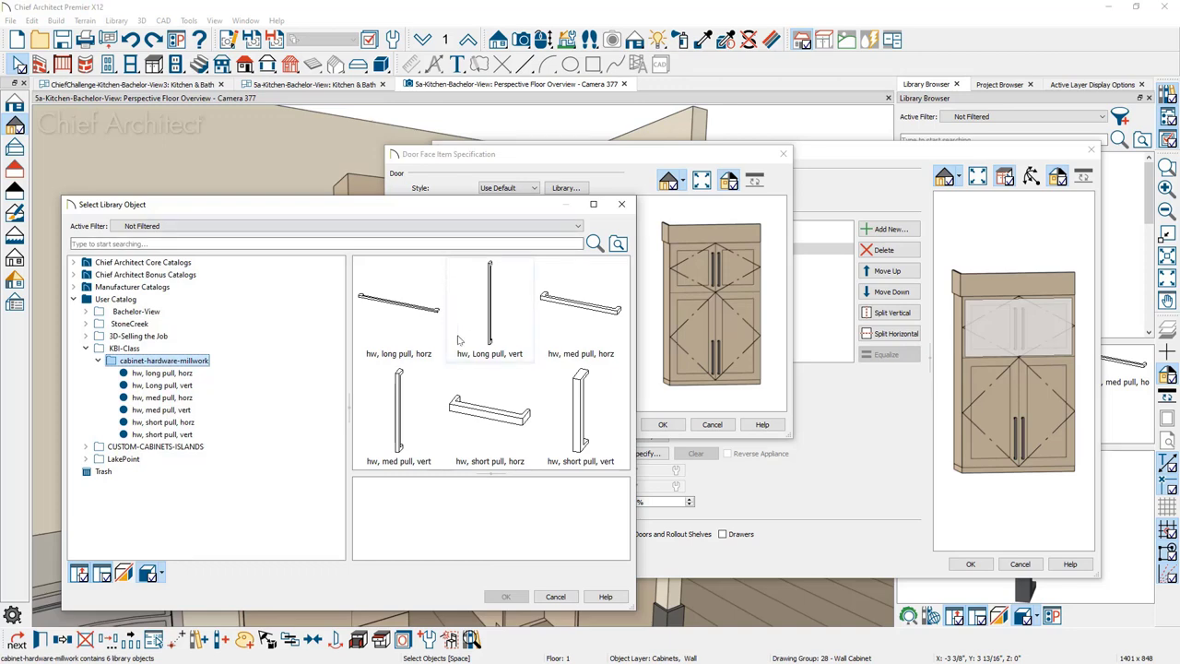
{"action": "left_click", "coordinate": [586, 426]}
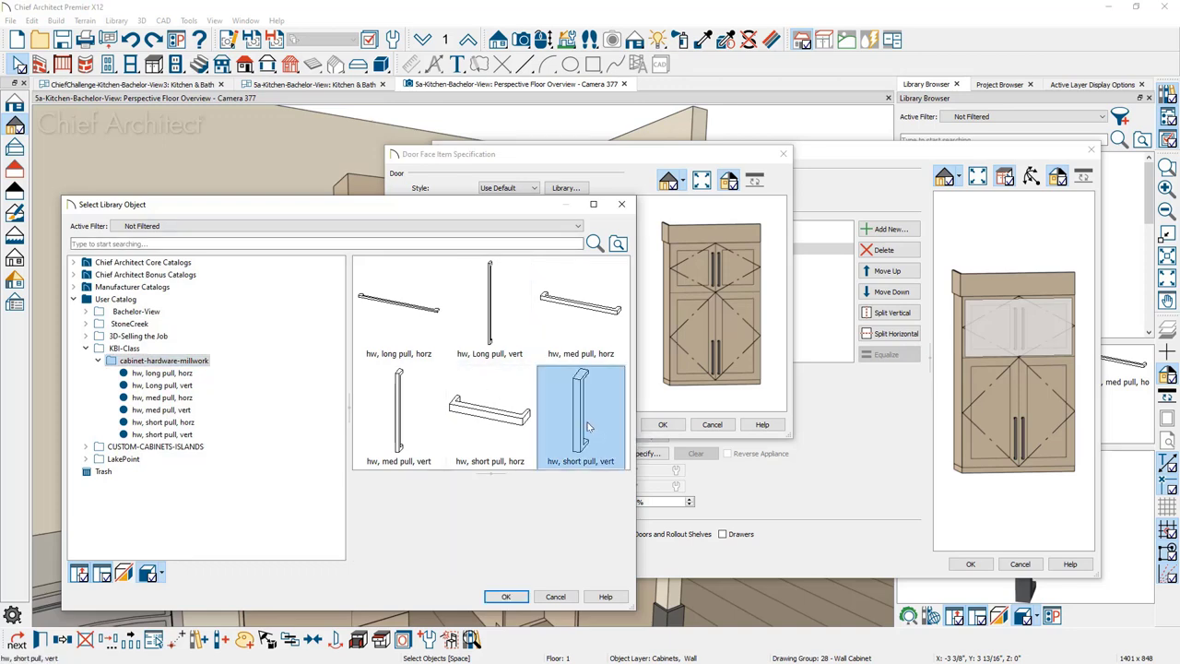
{"action": "left_click", "coordinate": [506, 597]}
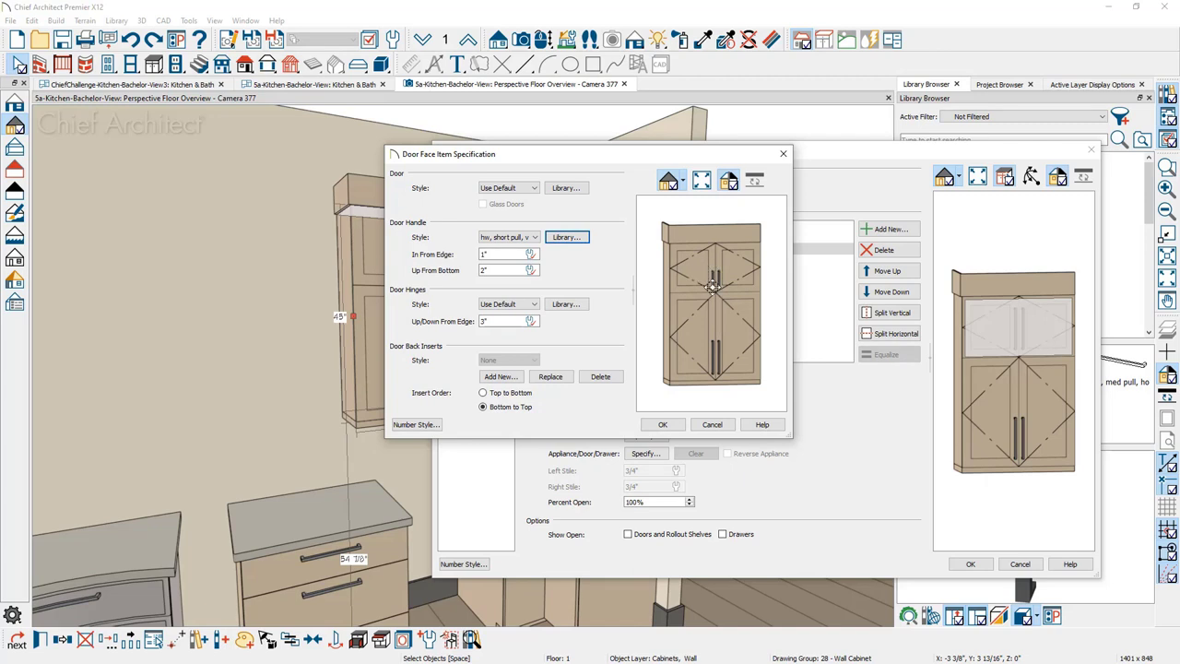
{"action": "left_click", "coordinate": [500, 270]}
{"action": "left_click", "coordinate": [664, 424]}
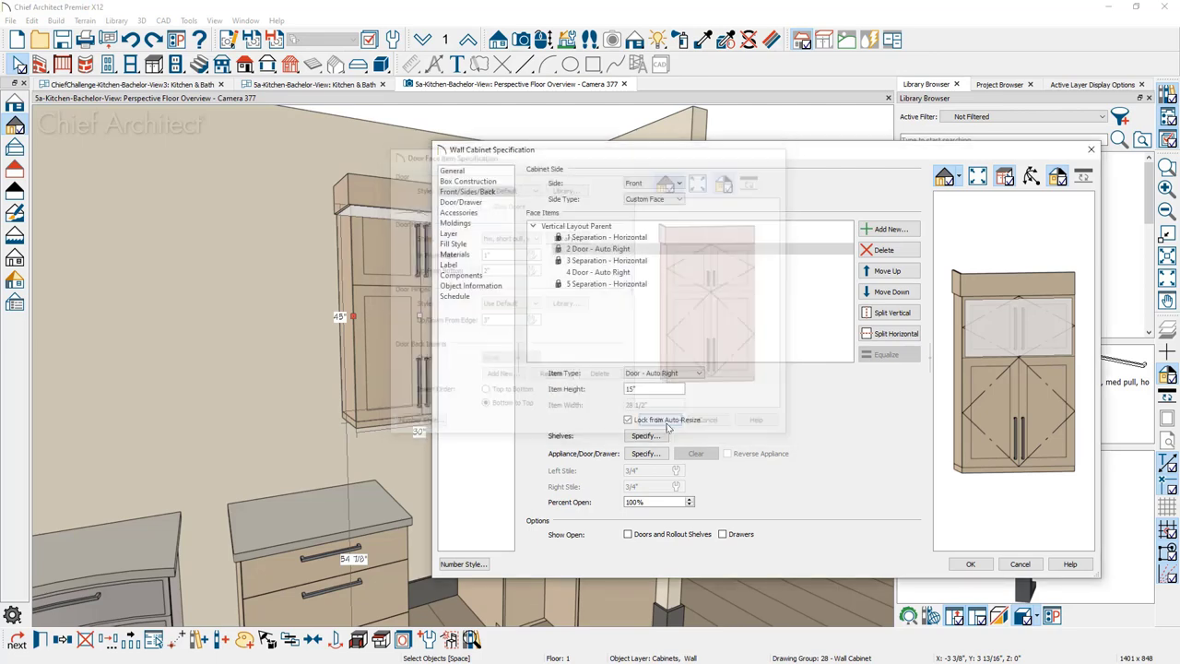
{"action": "left_click", "coordinate": [969, 563]}
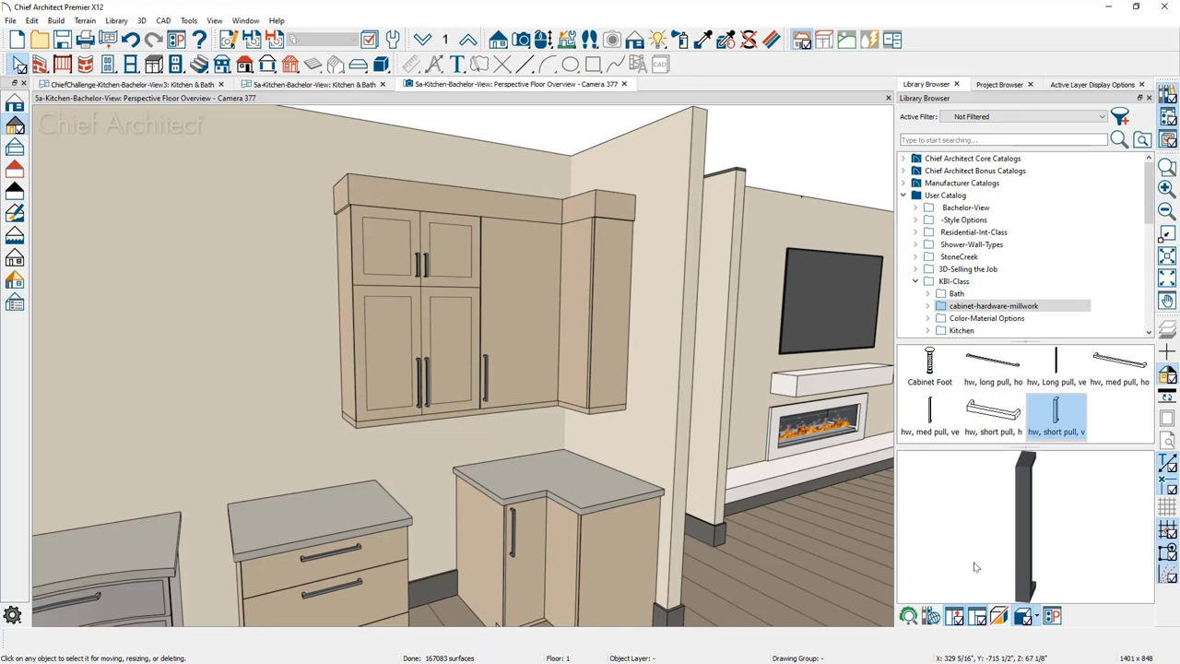
- Consult the WALL-CAB.jpg reference photo and change the wall cabinet's upper door item type to Door - Hinge Top
{"action": "key", "text": "alt+Tab"}
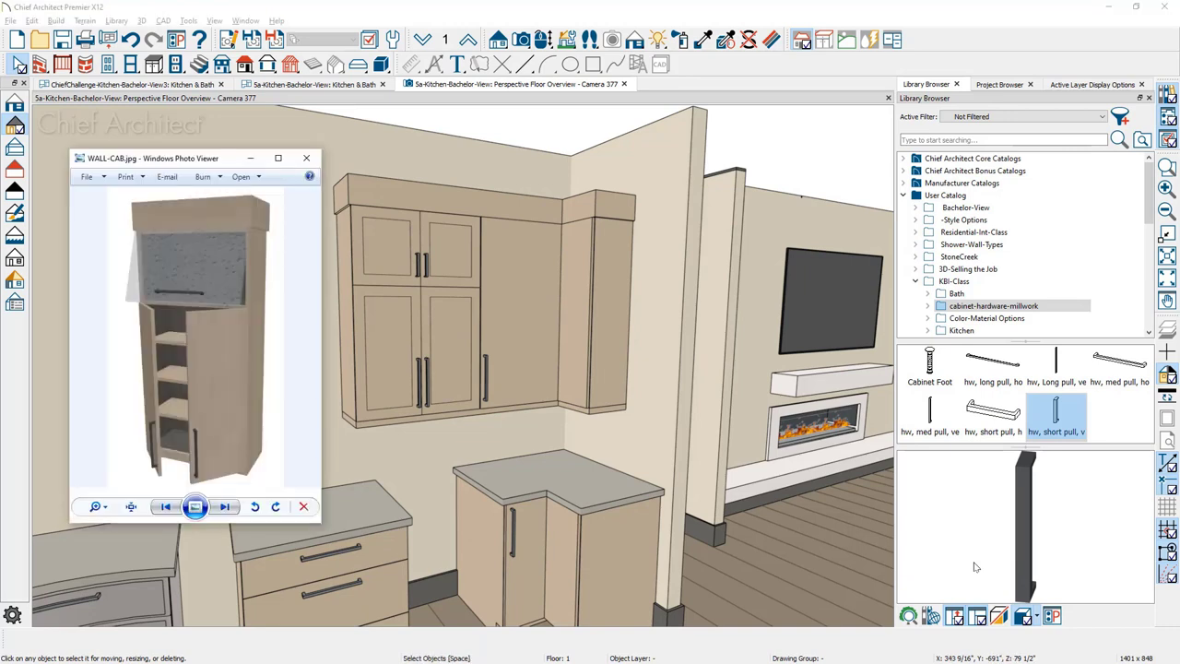
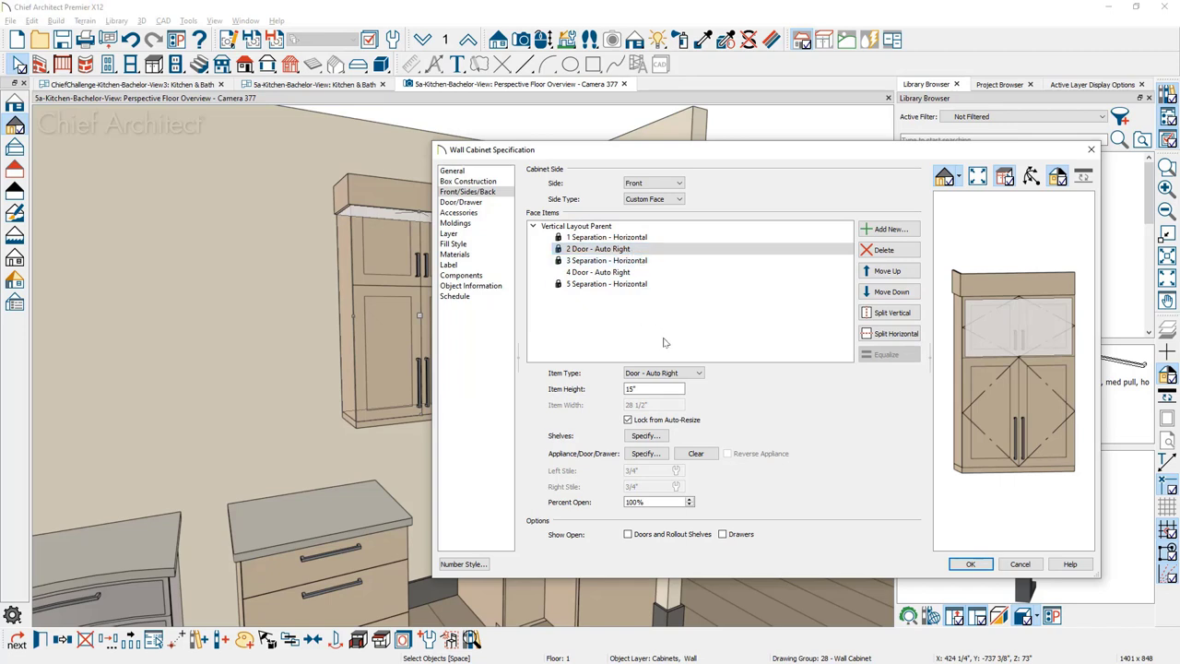
{"action": "left_click", "coordinate": [685, 374]}
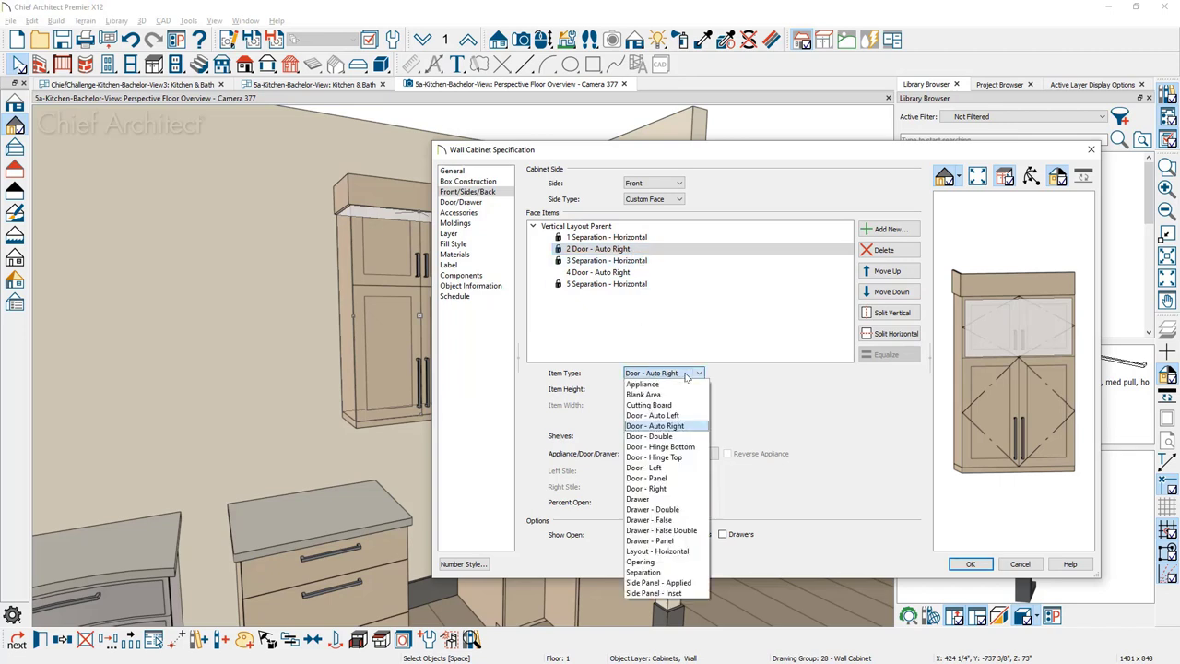
{"action": "left_click", "coordinate": [700, 458]}
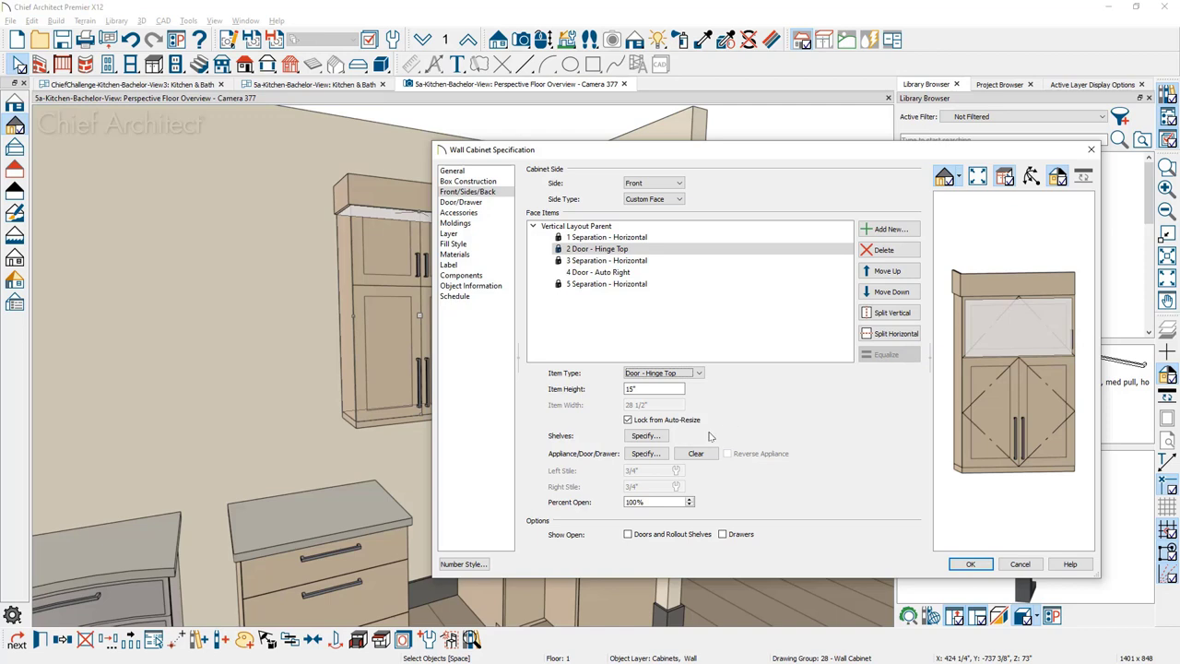
- Set the upper door item's style to Slab Doors and make it a glass door
{"action": "left_click", "coordinate": [646, 453]}
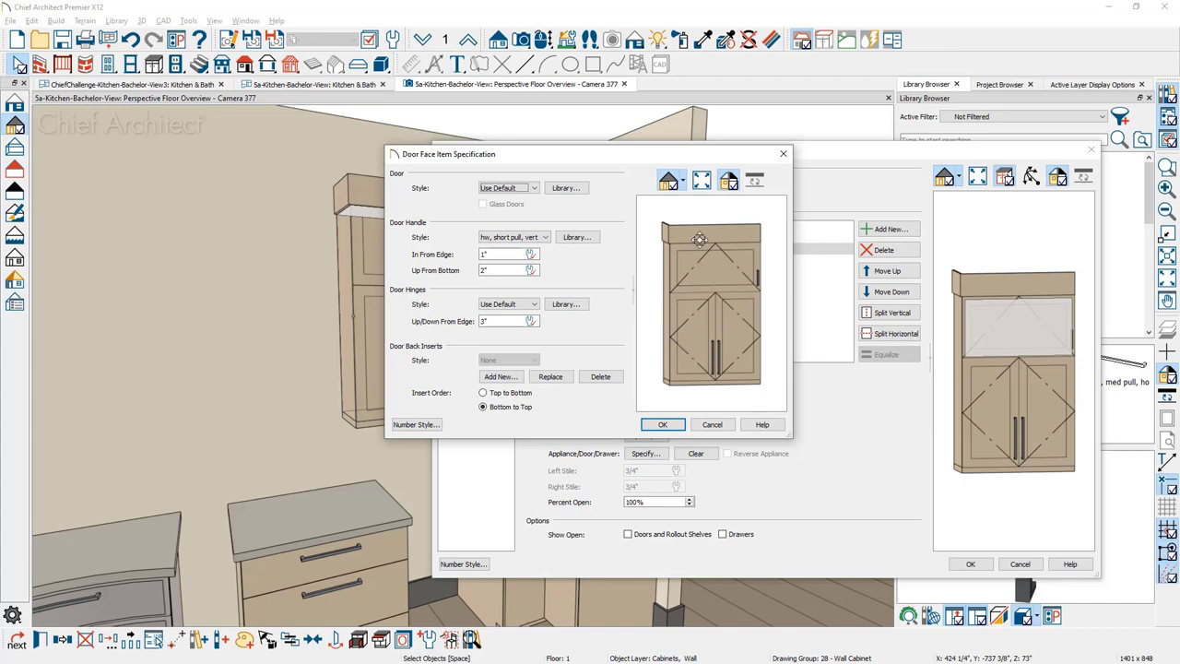
{"action": "left_click", "coordinate": [534, 188]}
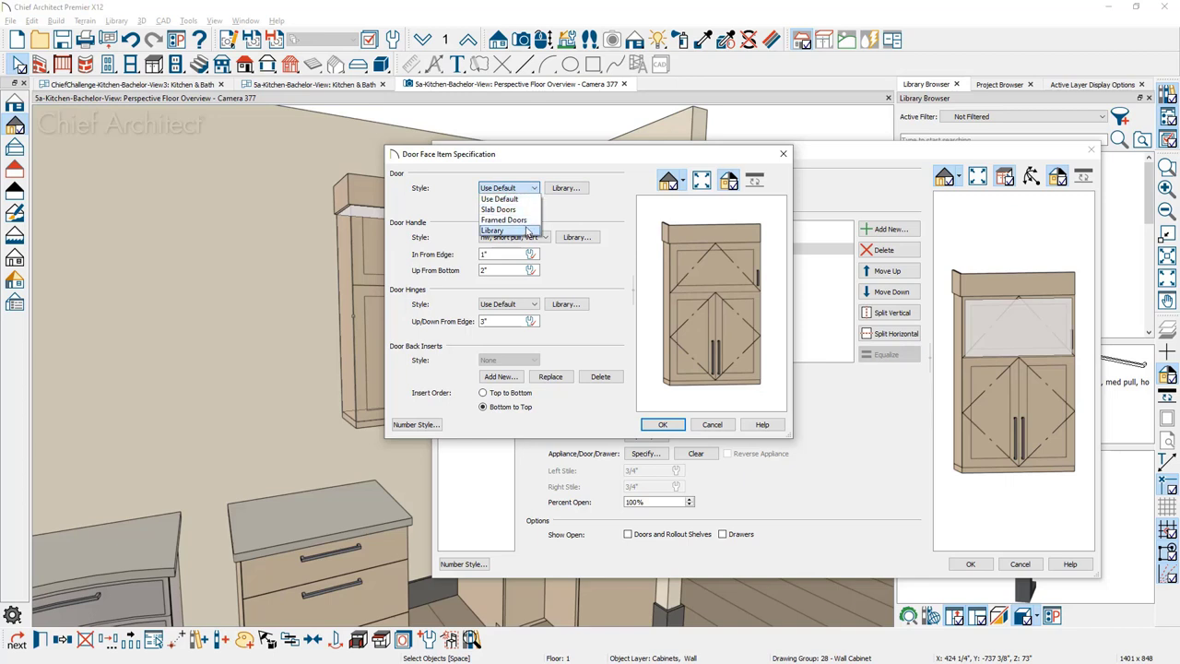
{"action": "left_click", "coordinate": [507, 210]}
{"action": "left_click", "coordinate": [494, 205]}
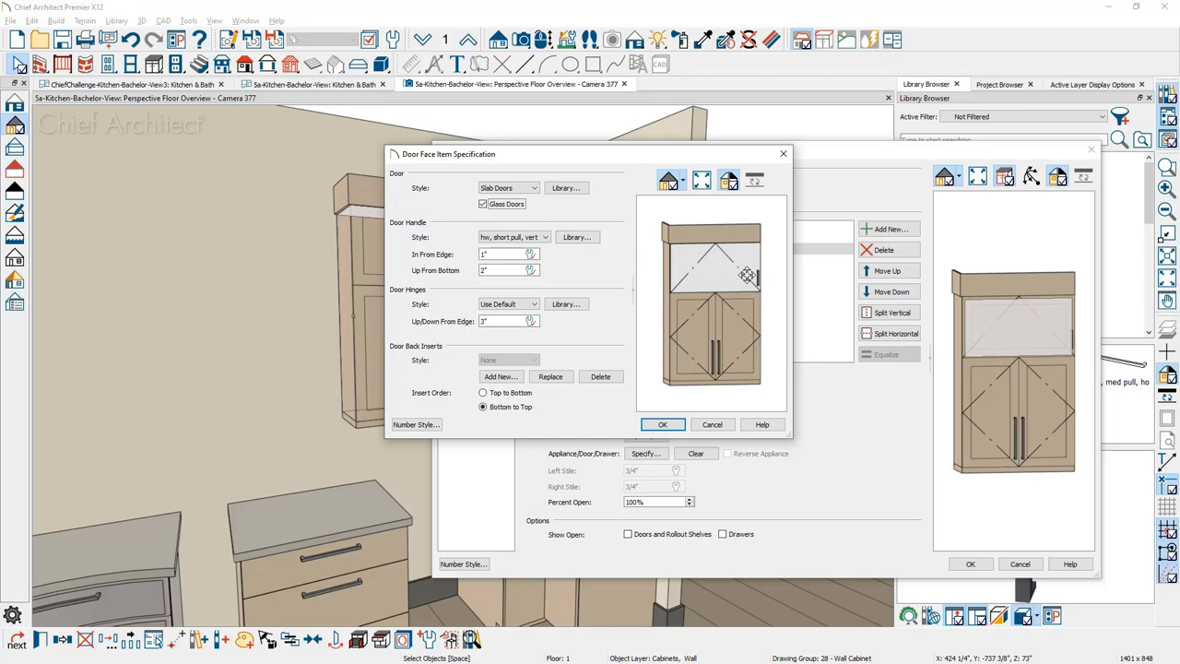
- Give the upper glass door the "hw, med pull, horz" handle, centred with an In From Edge value of 0 inches
{"action": "left_click", "coordinate": [591, 239]}
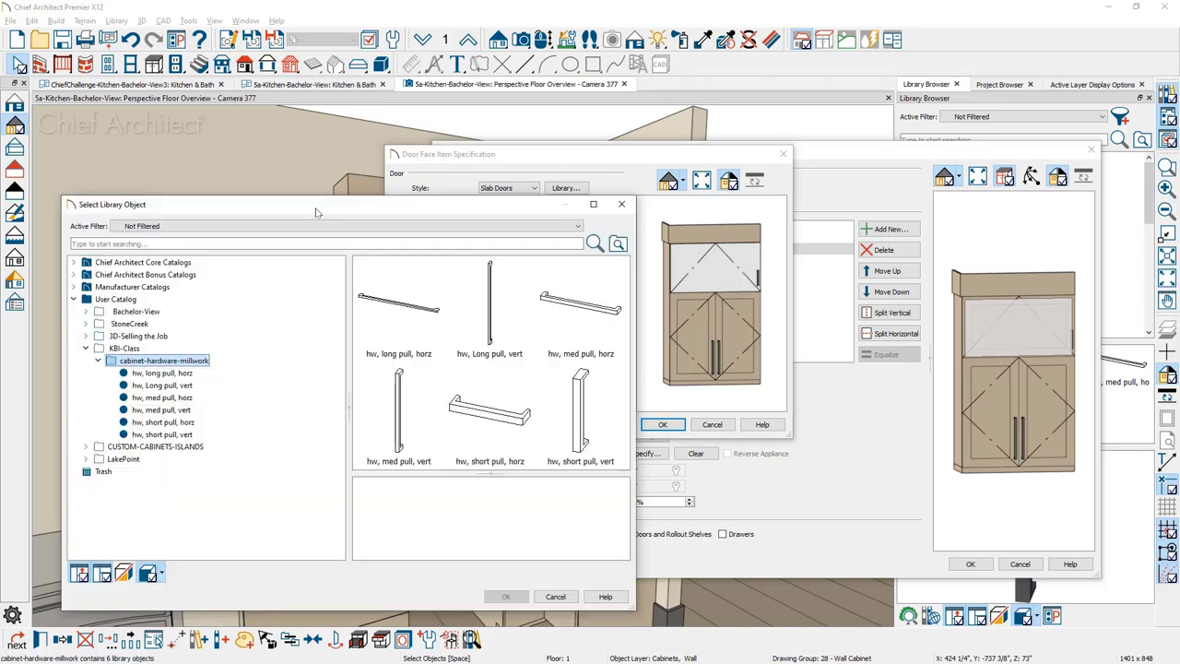
{"action": "left_click", "coordinate": [576, 332]}
{"action": "left_click", "coordinate": [505, 597]}
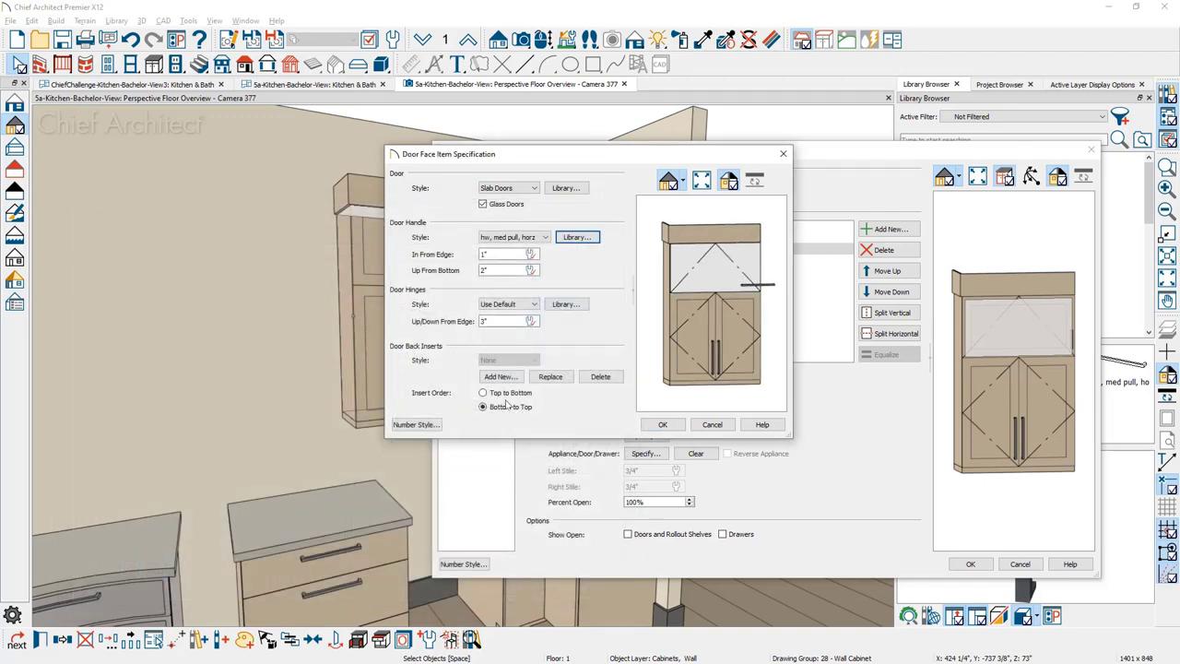
{"action": "double_click", "coordinate": [498, 258]}
{"action": "type", "text": "0"}
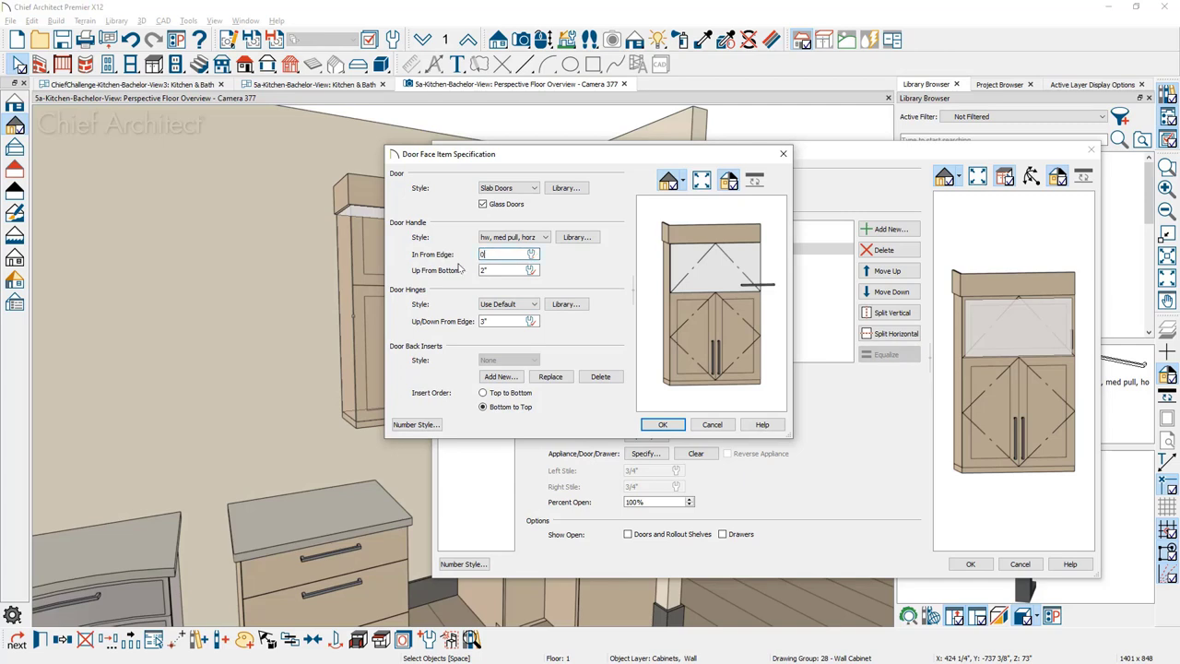
{"action": "key", "text": "Tab"}
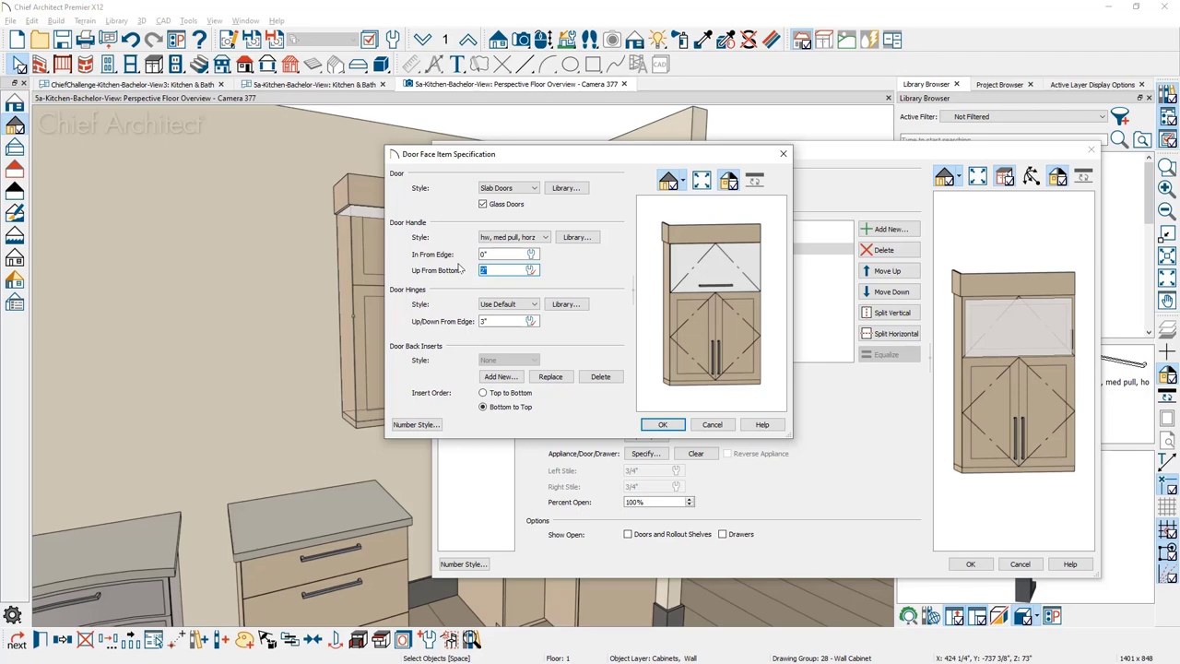
{"action": "left_click", "coordinate": [662, 424]}
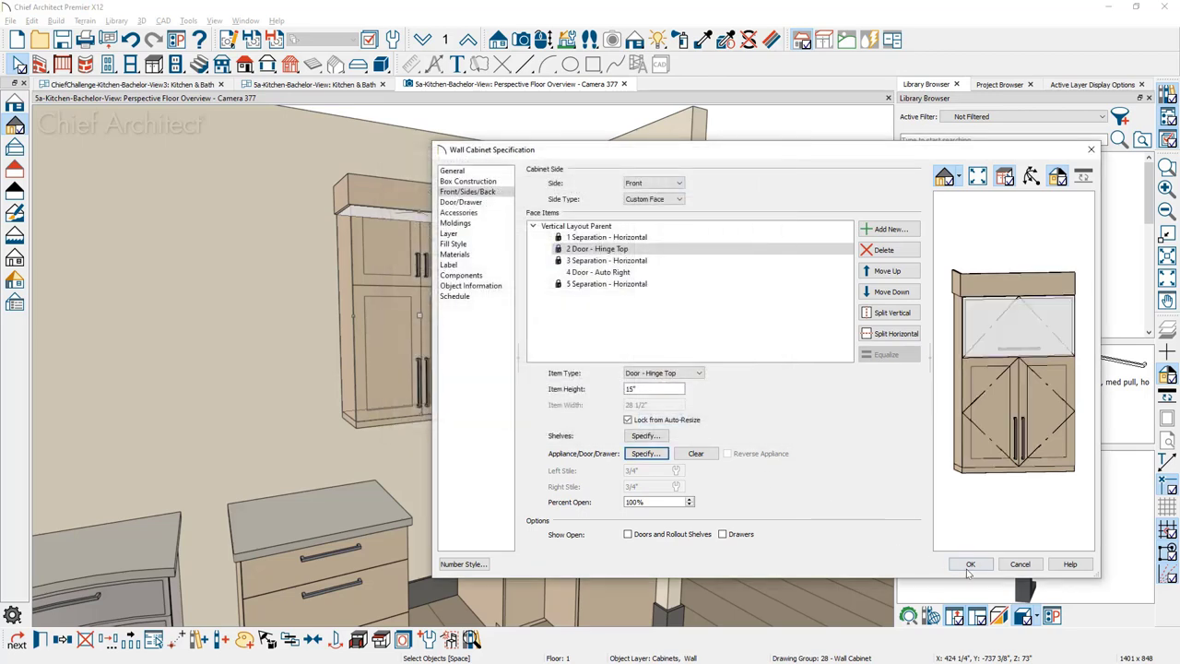
{"action": "left_click", "coordinate": [970, 563]}
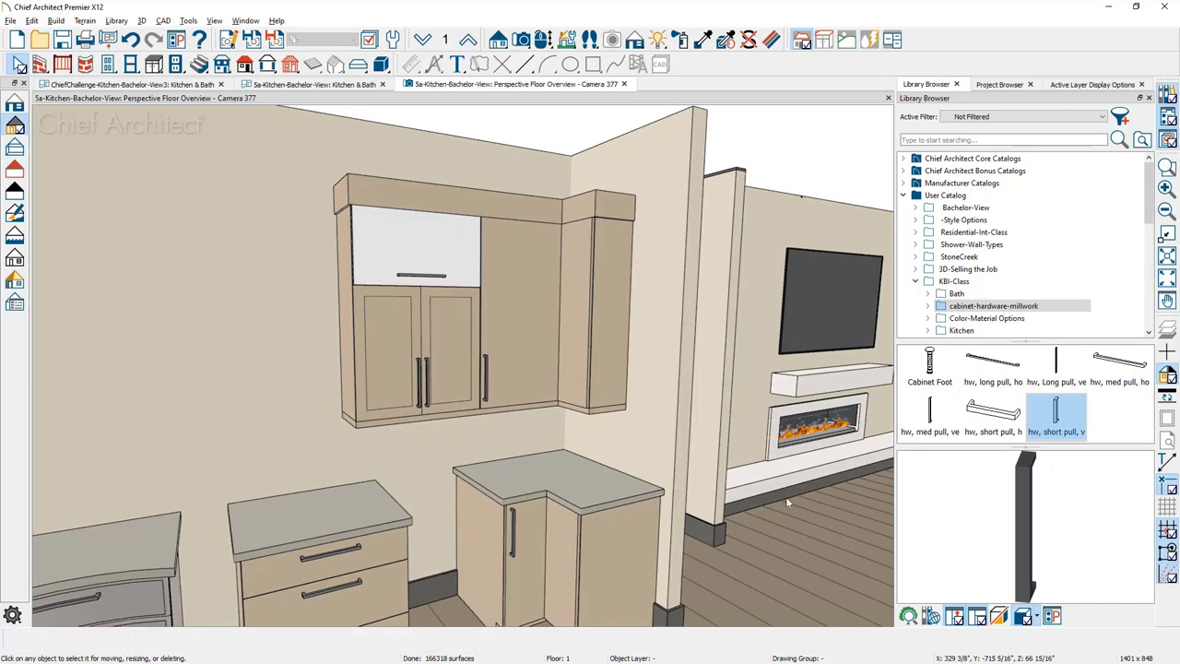
- Show the ChiefChallenge-Kitchen-Bachelor-View3 Kitchen & Bath plan view with the challenge notes
{"action": "scroll", "coordinate": [564, 352], "scroll_direction": "down", "scroll_amount": 2}
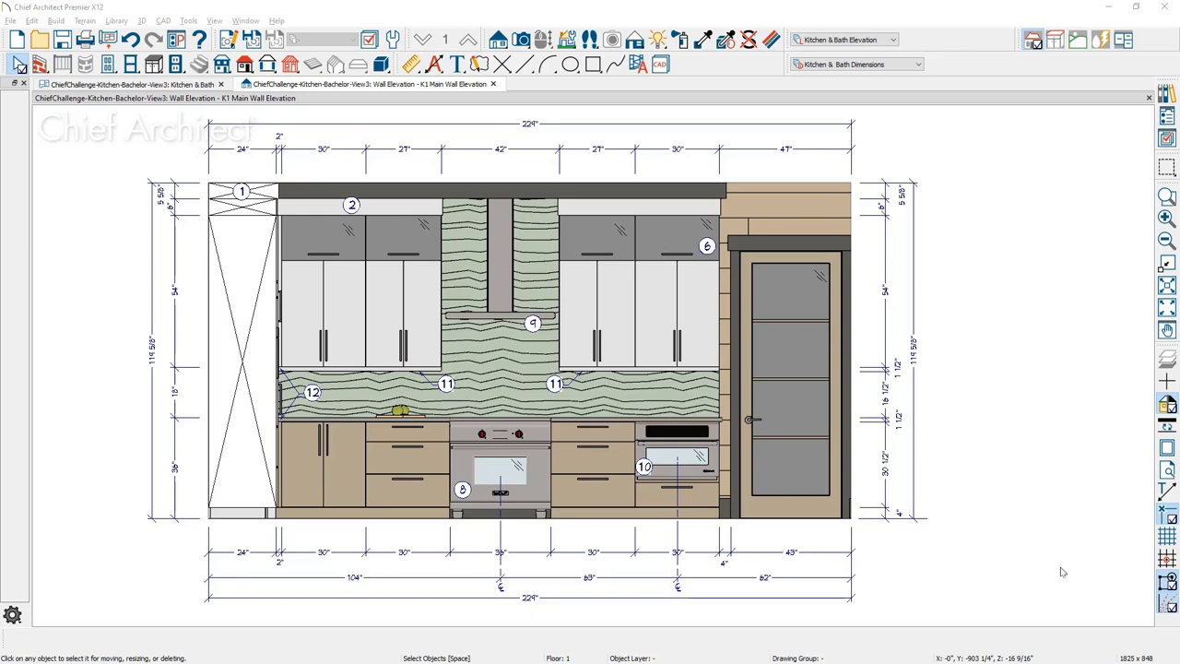
{"action": "left_click", "coordinate": [138, 84]}
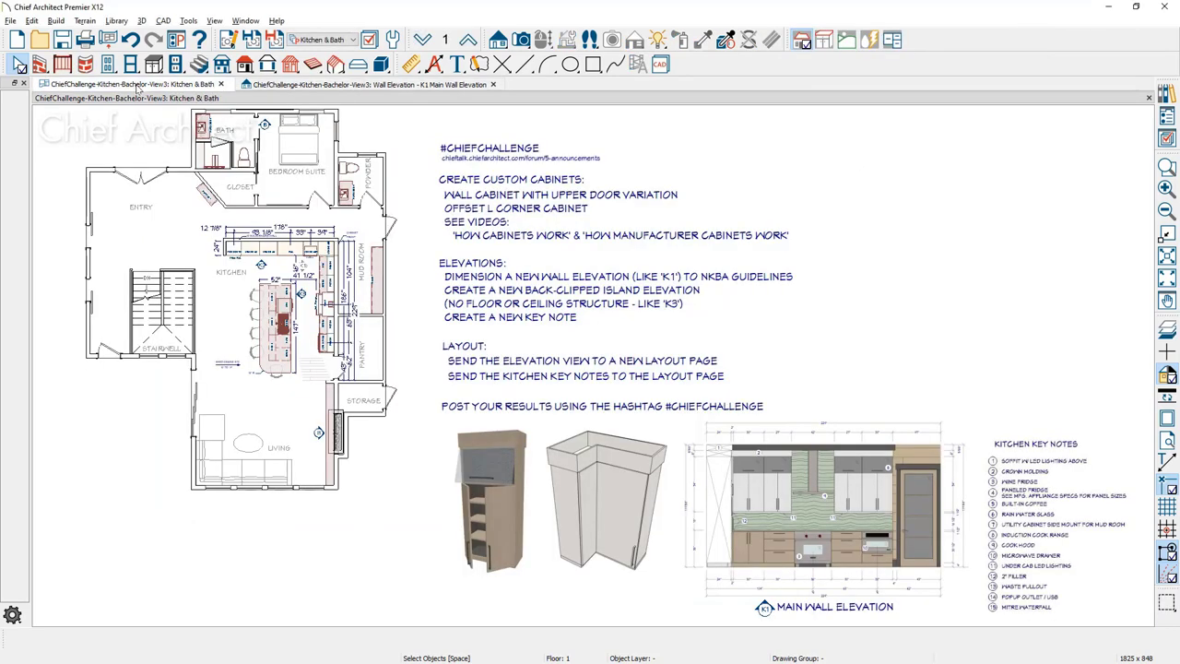
- Create a new wall elevation looking from the kitchen aisle toward the range wall
{"action": "scroll", "coordinate": [189, 277], "scroll_direction": "up", "scroll_amount": 4}
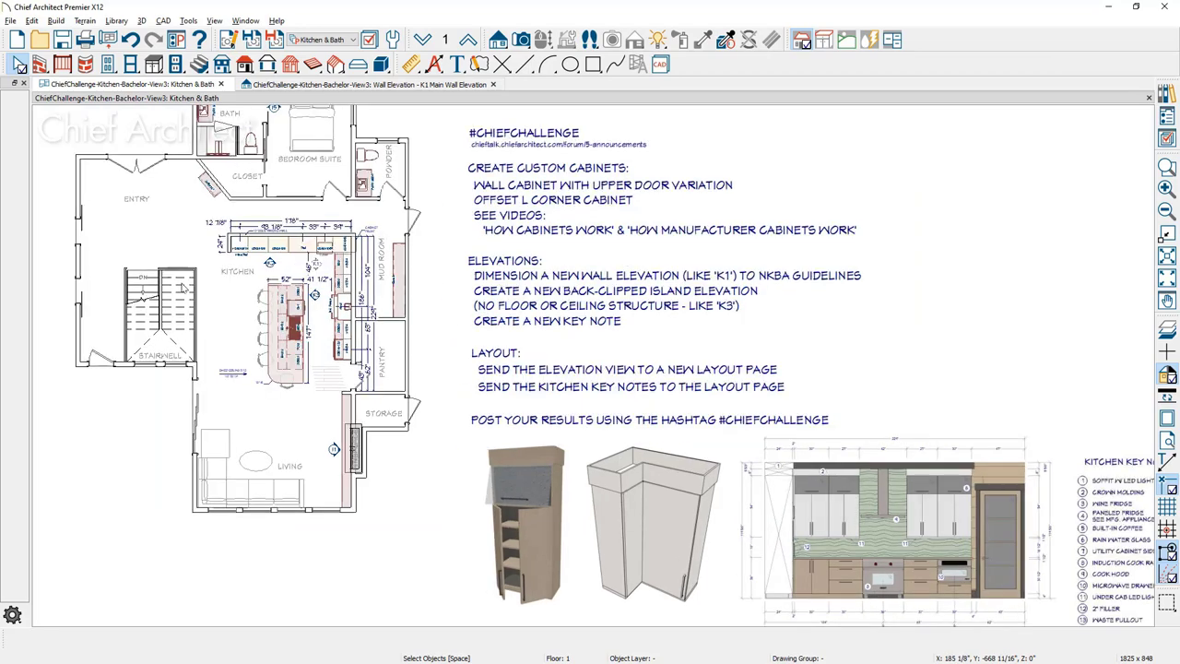
{"action": "scroll", "coordinate": [293, 329], "scroll_direction": "up", "scroll_amount": 5}
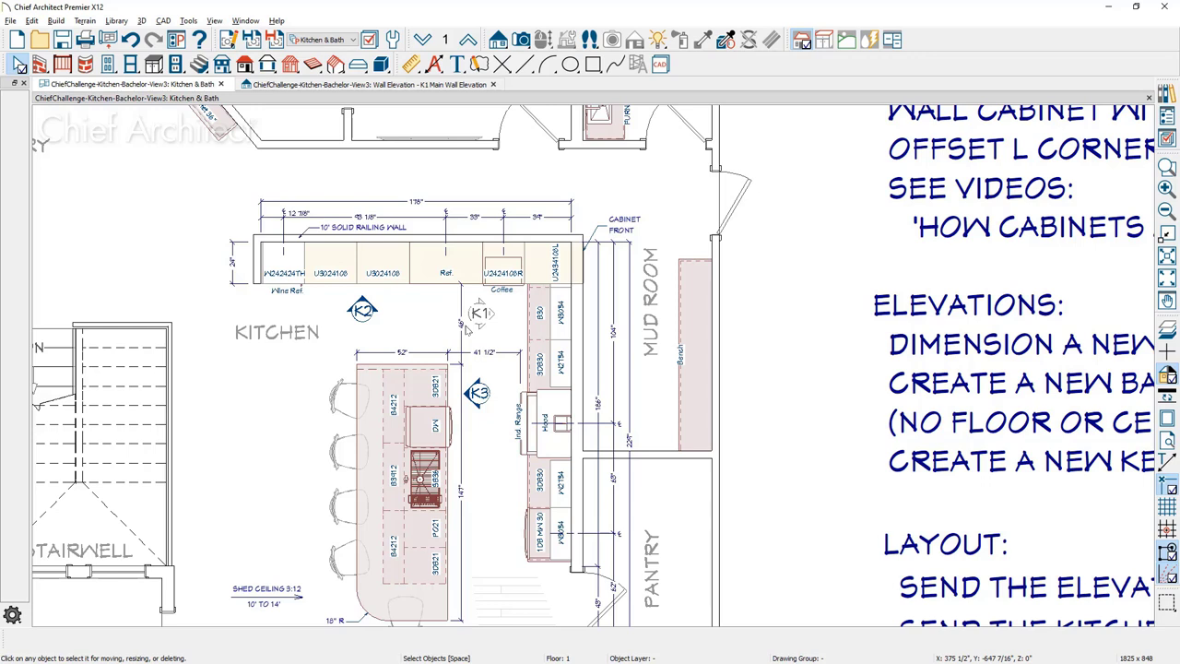
{"action": "left_click", "coordinate": [498, 40]}
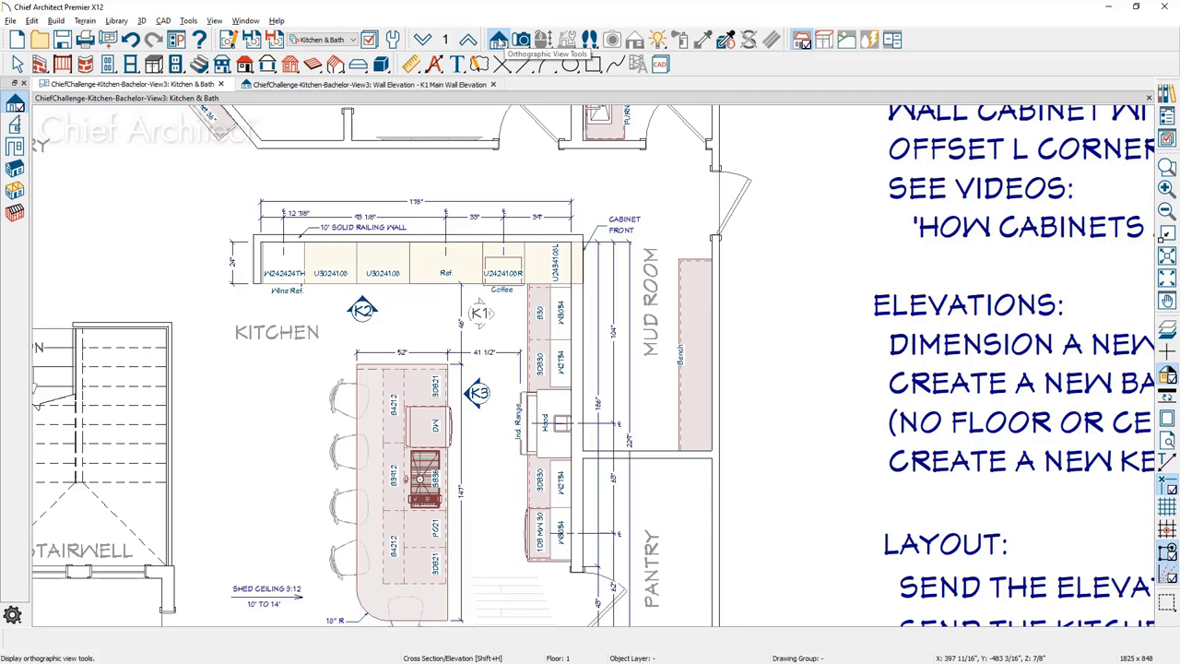
{"action": "left_click", "coordinate": [11, 148]}
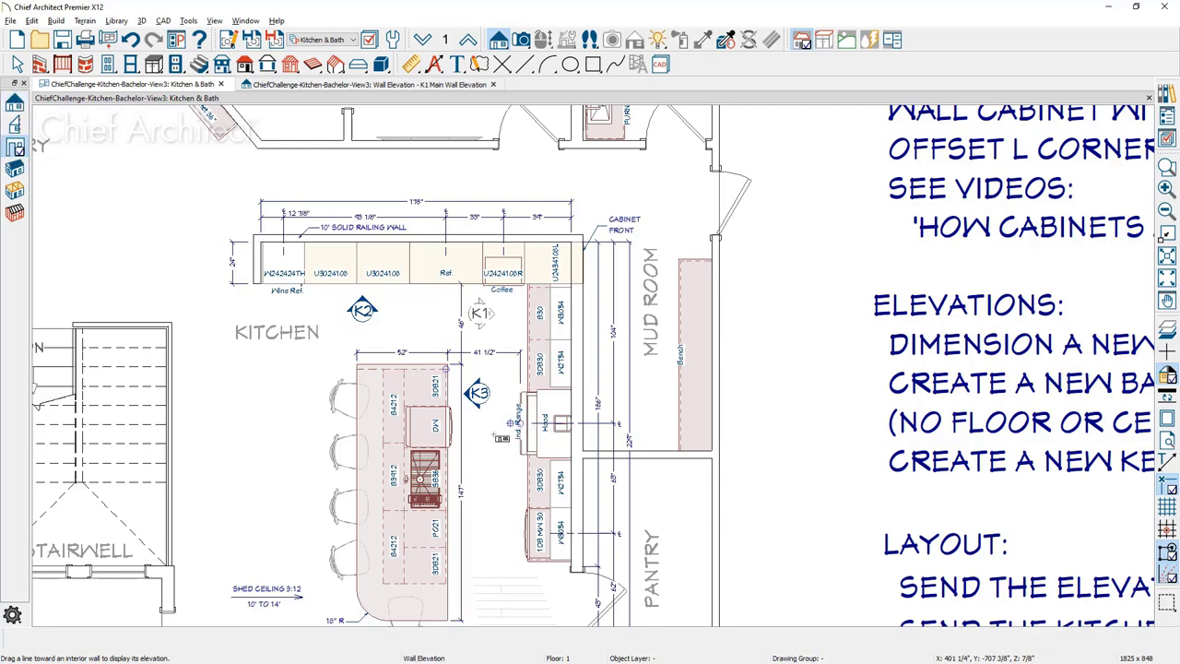
{"action": "left_click_drag", "start_coordinate": [472, 434], "coordinate": [623, 440]}
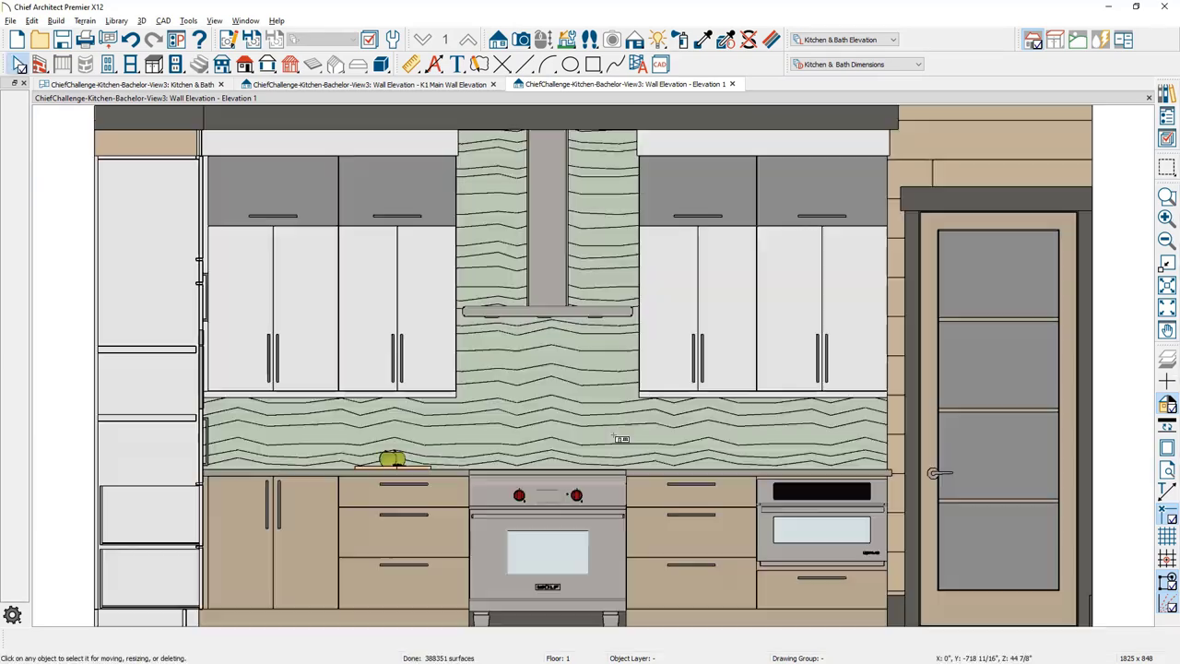
{"action": "scroll", "coordinate": [645, 446], "scroll_direction": "down", "scroll_amount": 3}
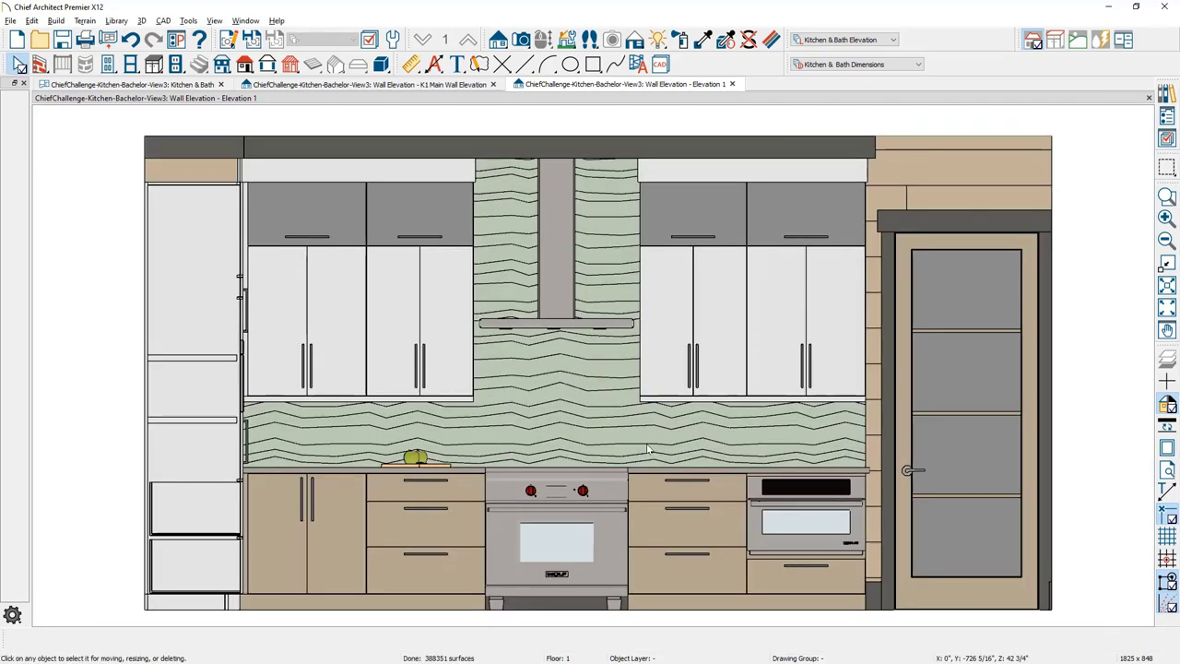
{"action": "mouse_move", "coordinate": [645, 447]}
{"action": "middle_mouse_down"}
{"action": "mouse_move", "coordinate": [614, 411]}
{"action": "mouse_move", "coordinate": [609, 423]}
{"action": "middle_mouse_up"}
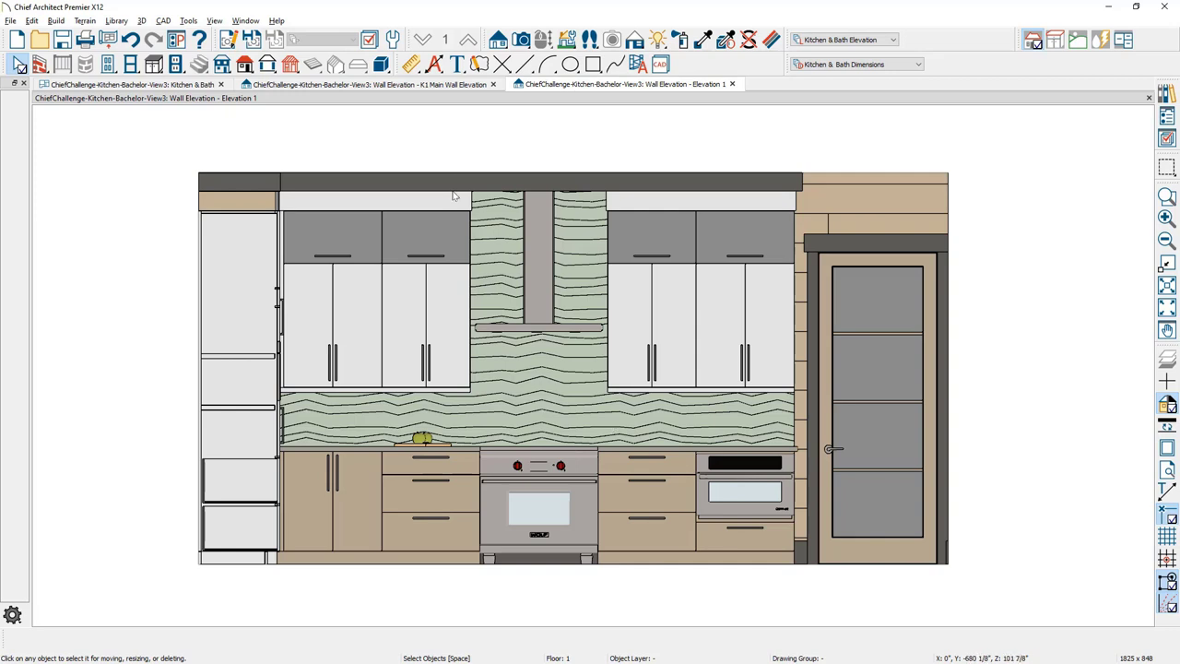
- Add automatic NKBA elevation dimensions to the range wall elevation and review the view's selected defaults
{"action": "left_click", "coordinate": [435, 64]}
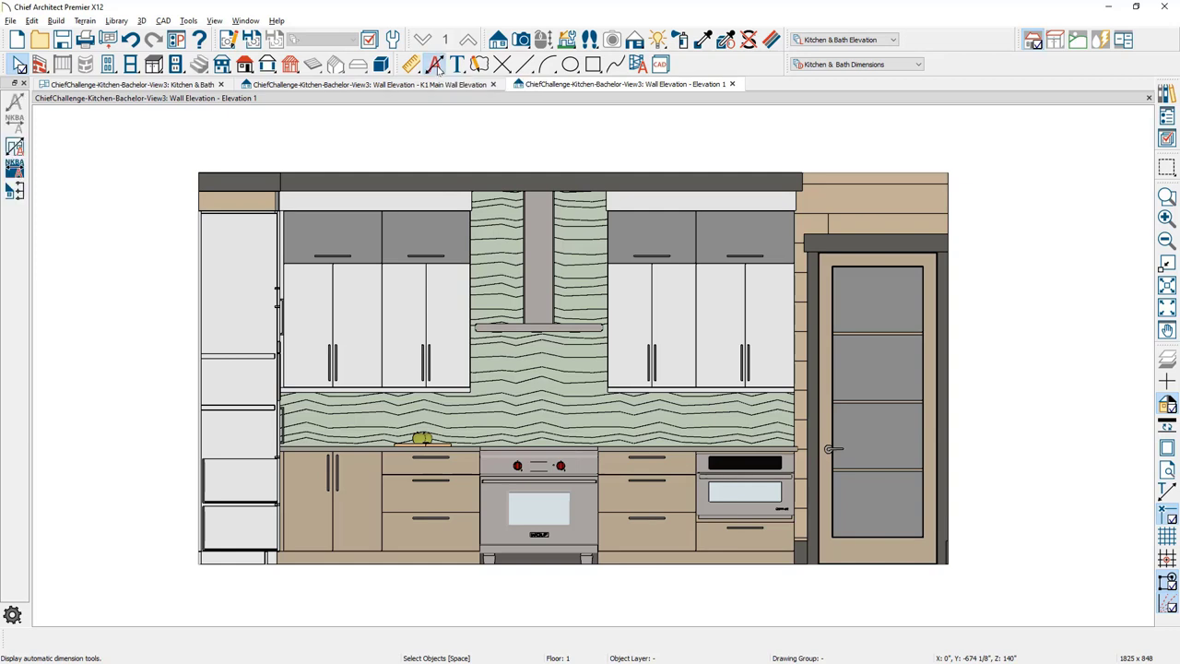
{"action": "left_click", "coordinate": [16, 170]}
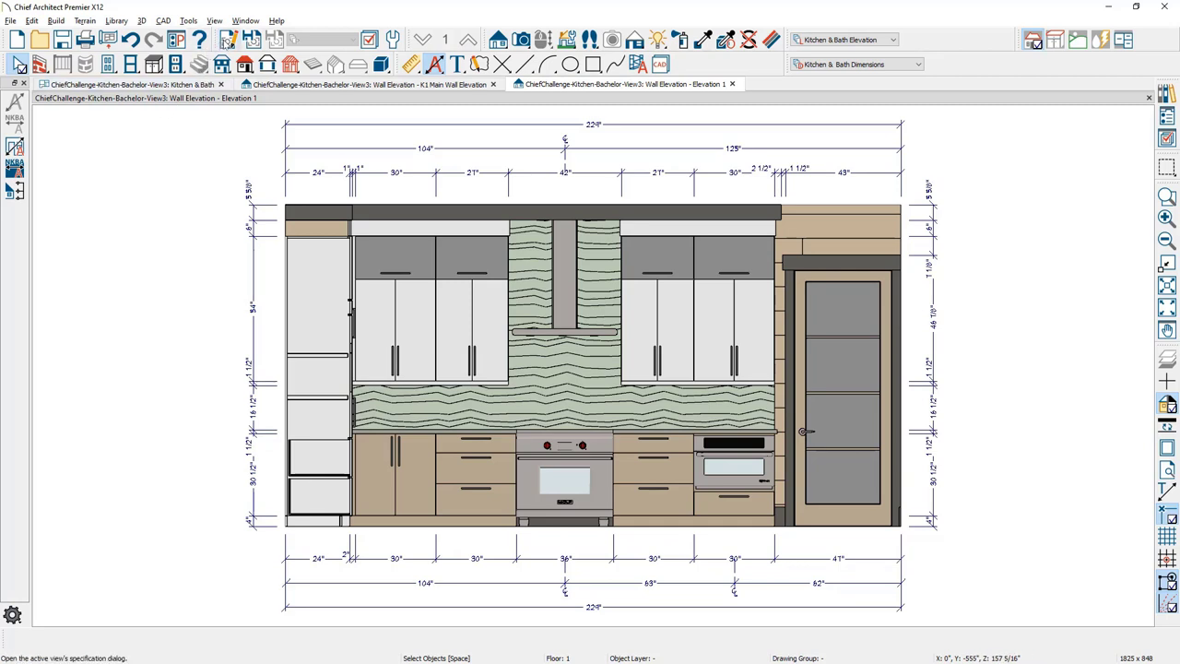
{"action": "left_click", "coordinate": [227, 46]}
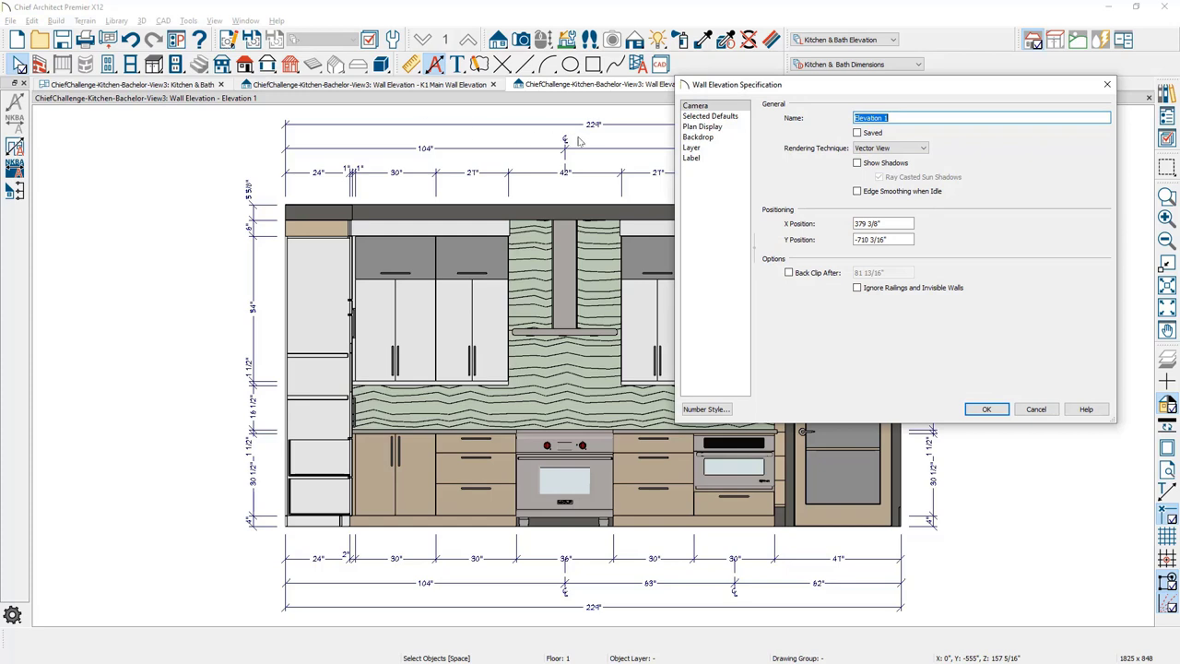
{"action": "left_click", "coordinate": [730, 119]}
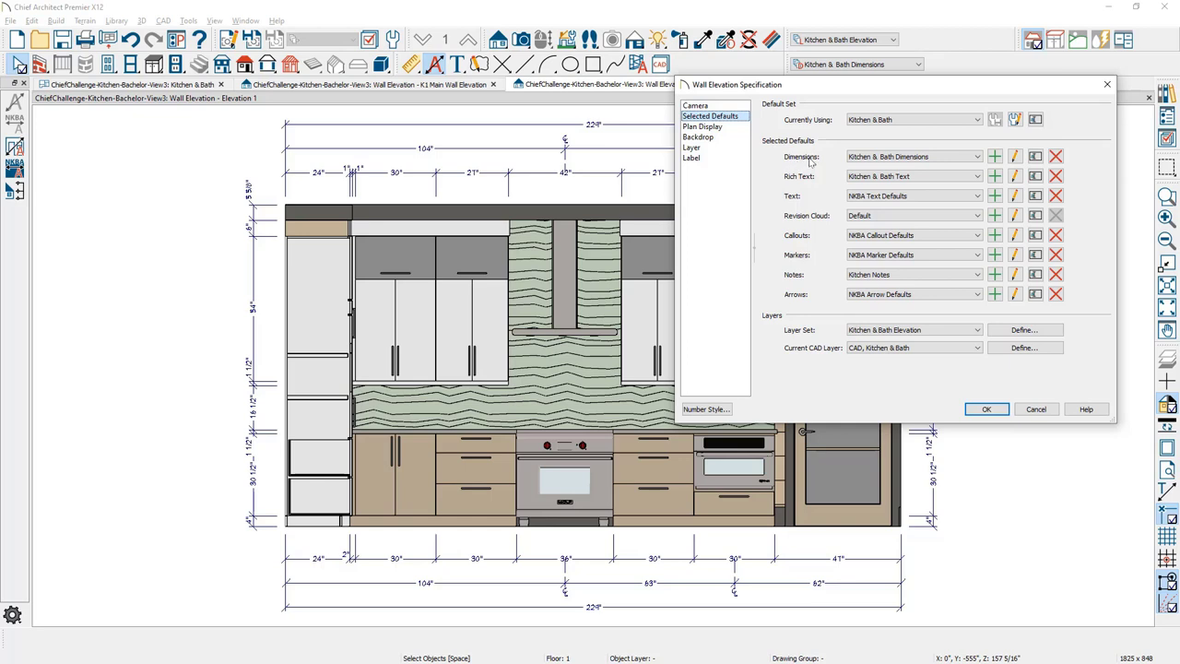
{"action": "left_click", "coordinate": [988, 410]}
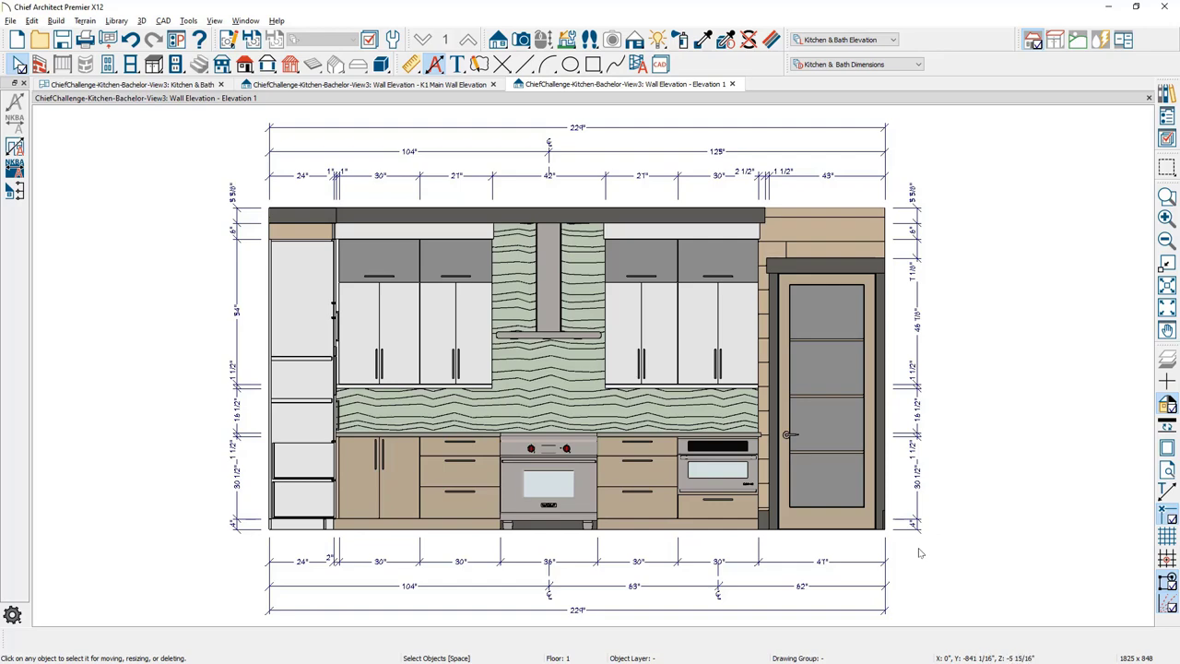
- Turn on the crosshairs, add the door casing's edge to the base cabinet dimension string, and move the narrow 4" label below the line
{"action": "middle_click_drag", "start_coordinate": [937, 516], "coordinate": [946, 441]}
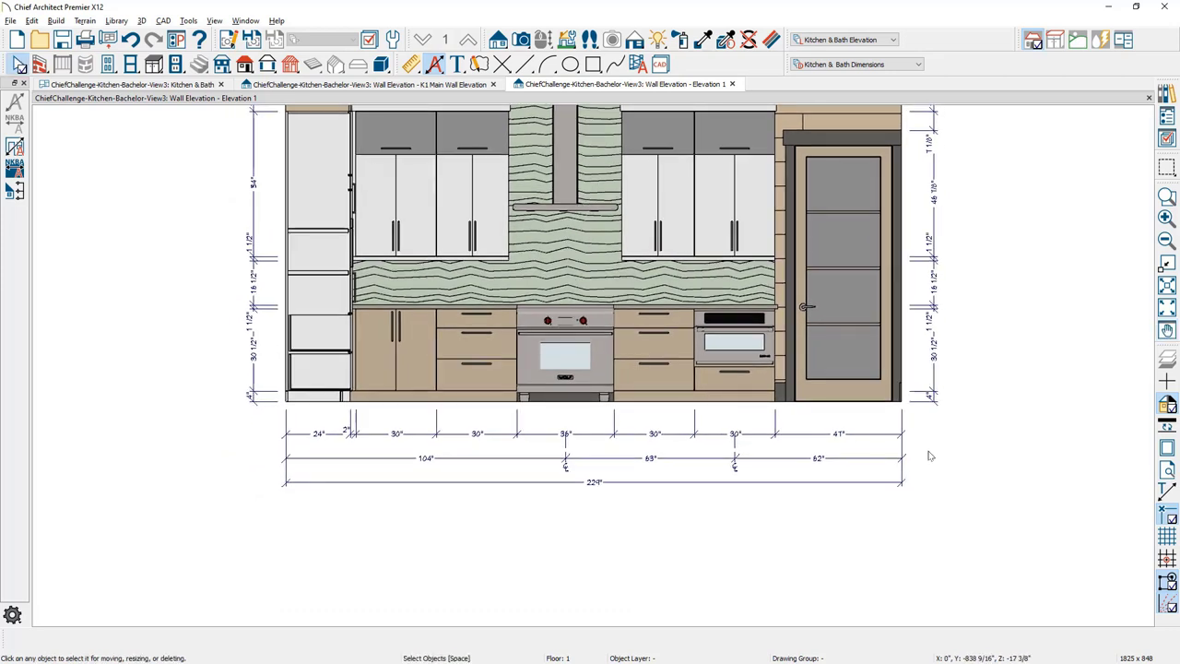
{"action": "key", "text": "d"}
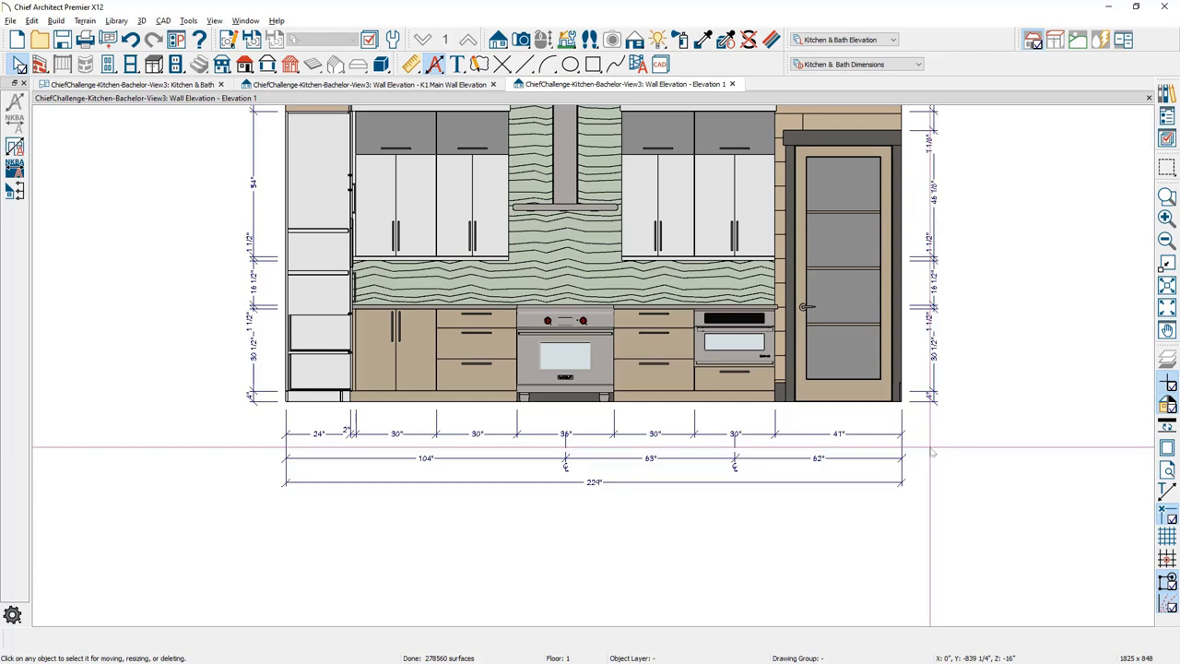
{"action": "left_click", "coordinate": [896, 433]}
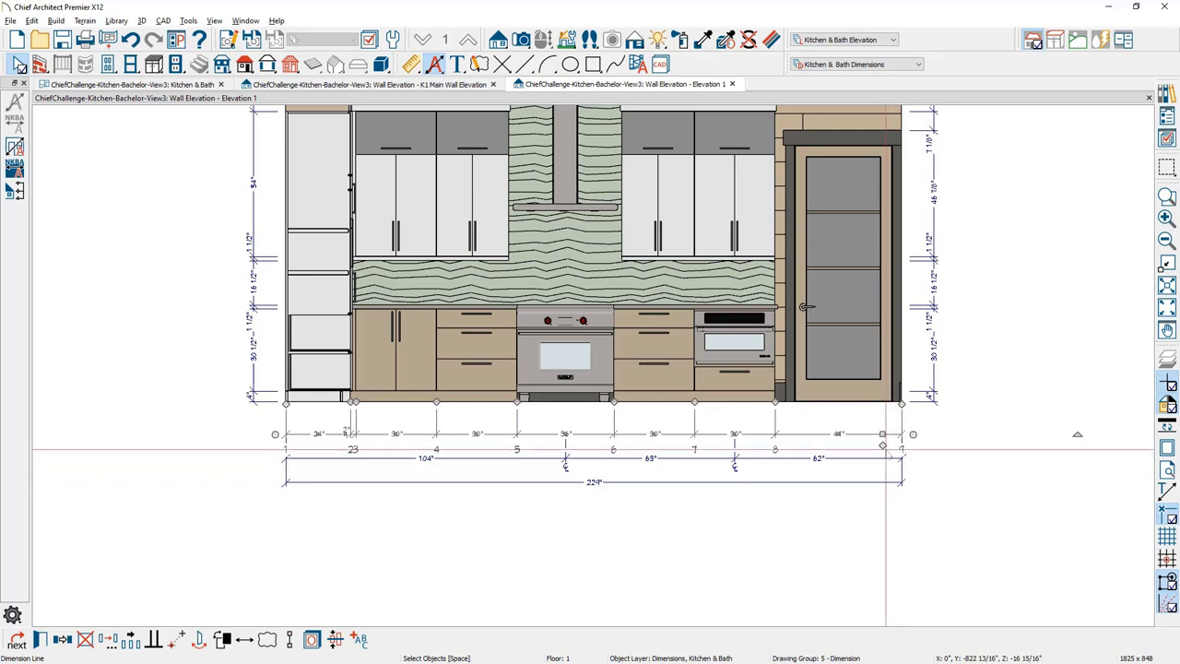
{"action": "left_click_drag", "start_coordinate": [883, 448], "coordinate": [783, 405]}
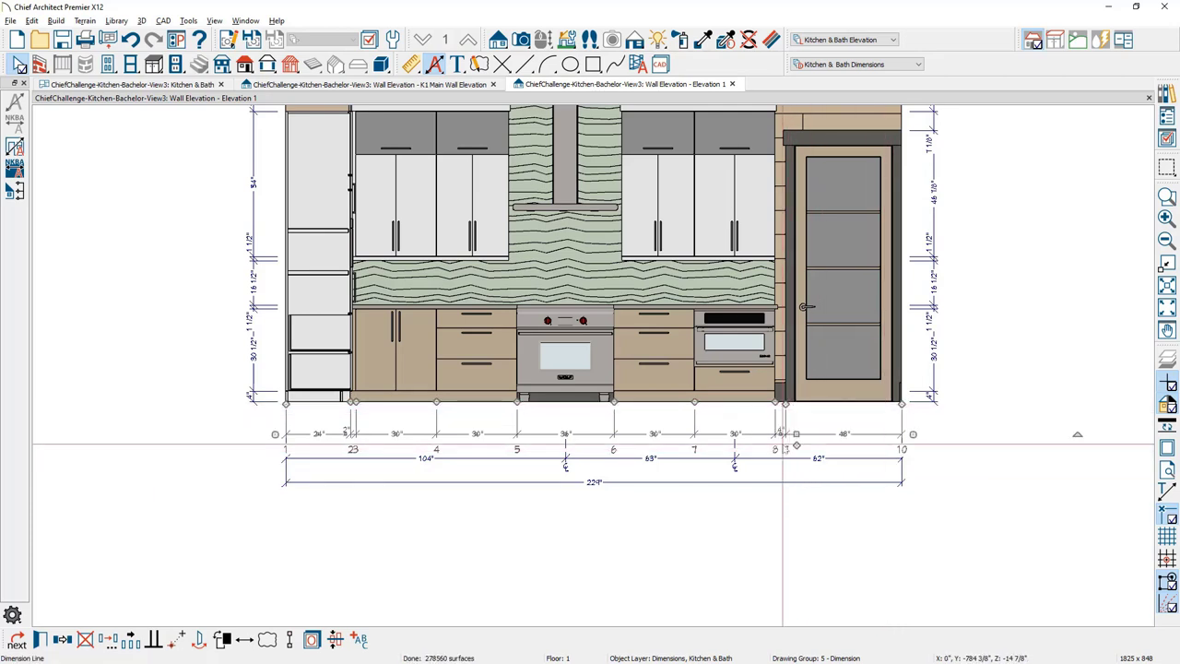
{"action": "left_click", "coordinate": [782, 444]}
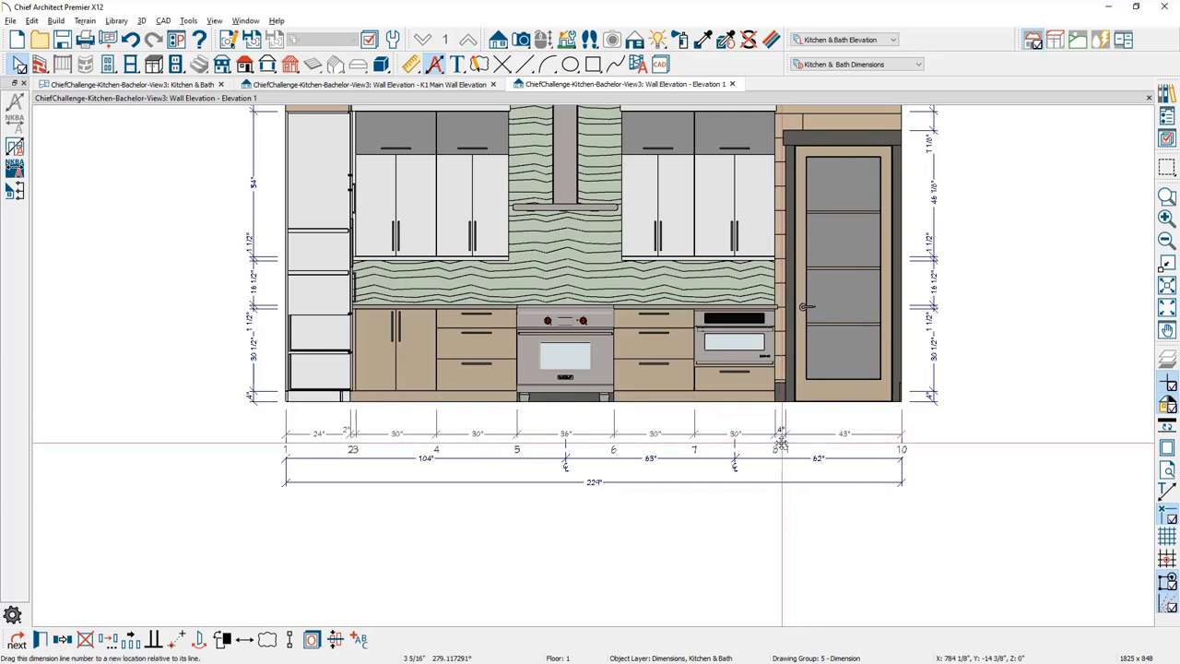
{"action": "left_click", "coordinate": [780, 445]}
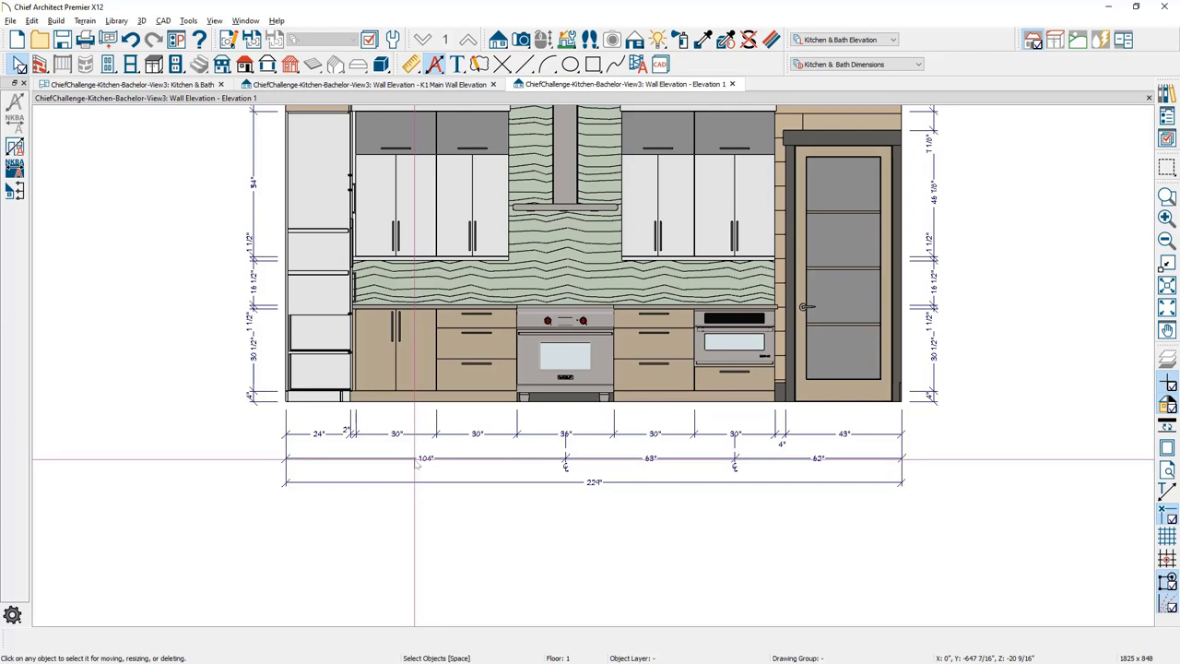
- Extend the centerline marks up into the range and microwave, and move the 2" filler label below its dimension line
{"action": "left_click", "coordinate": [566, 450]}
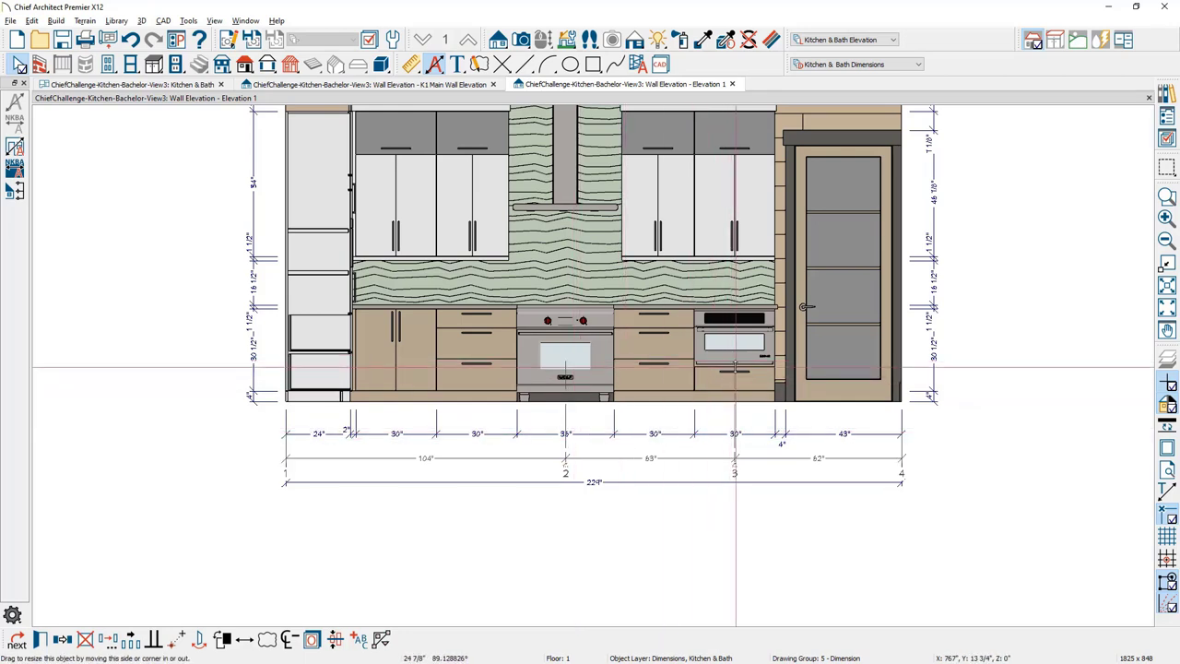
{"action": "left_click", "coordinate": [845, 540]}
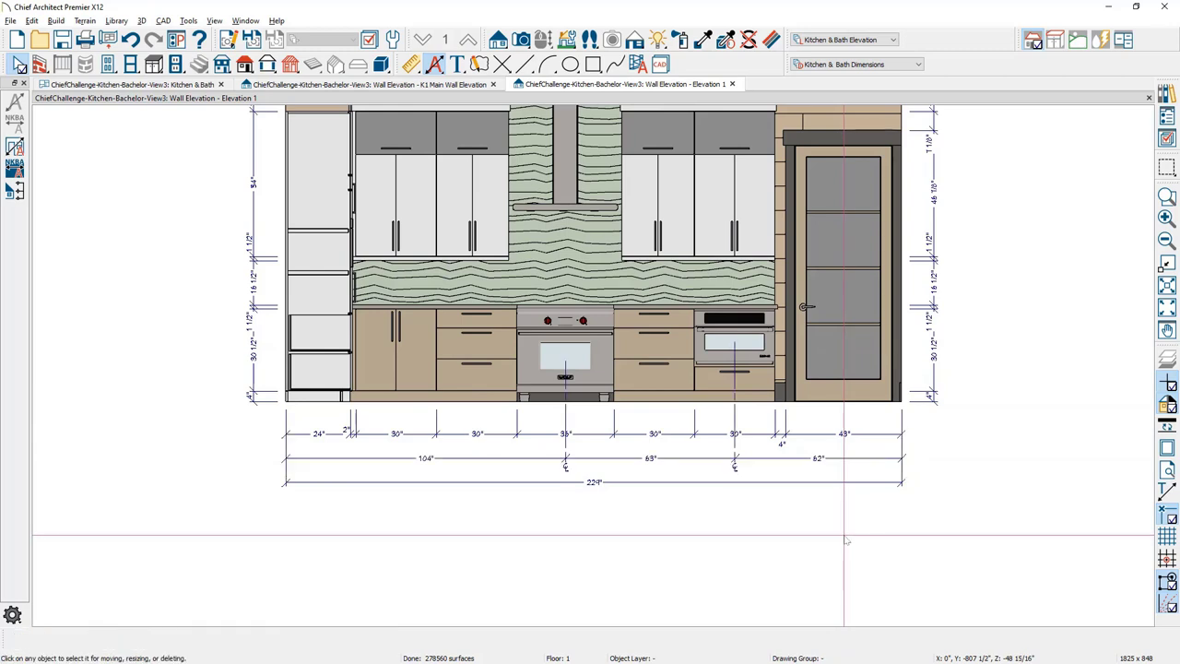
{"action": "left_click", "coordinate": [344, 433]}
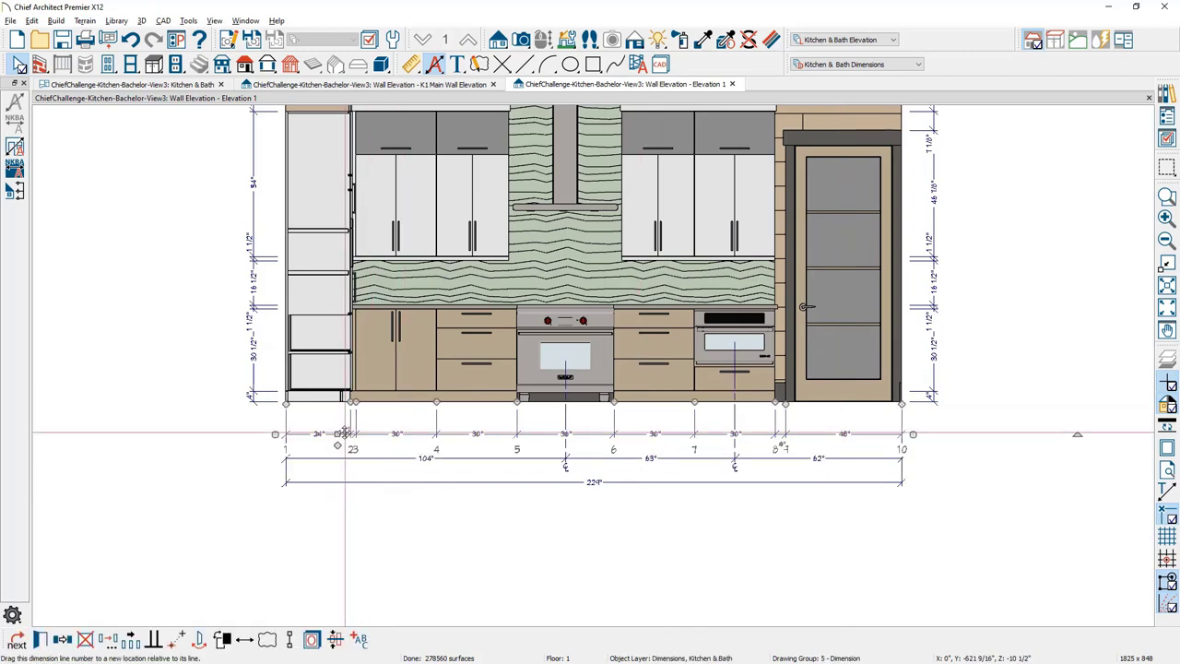
{"action": "left_click_drag", "start_coordinate": [346, 433], "coordinate": [354, 444]}
{"action": "left_click", "coordinate": [376, 503]}
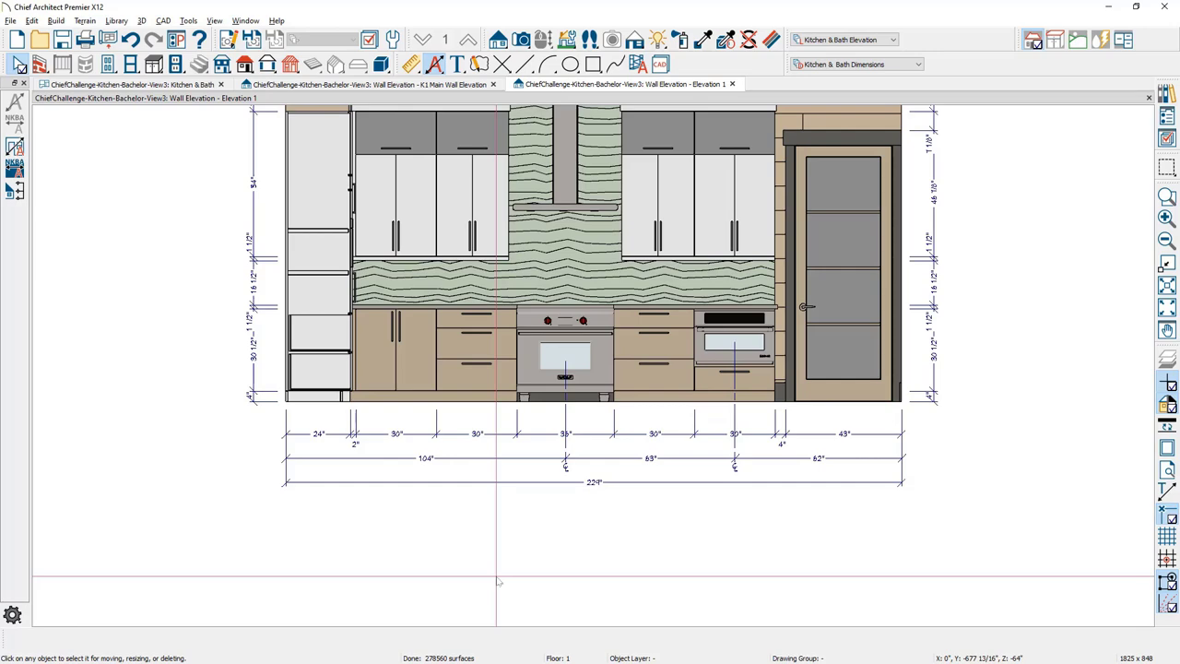
- Remove the toe kick, countertop underside, light rail and soffit underside extension points from the elevation's left vertical dimension string
{"action": "middle_click_drag", "start_coordinate": [445, 493], "coordinate": [443, 569]}
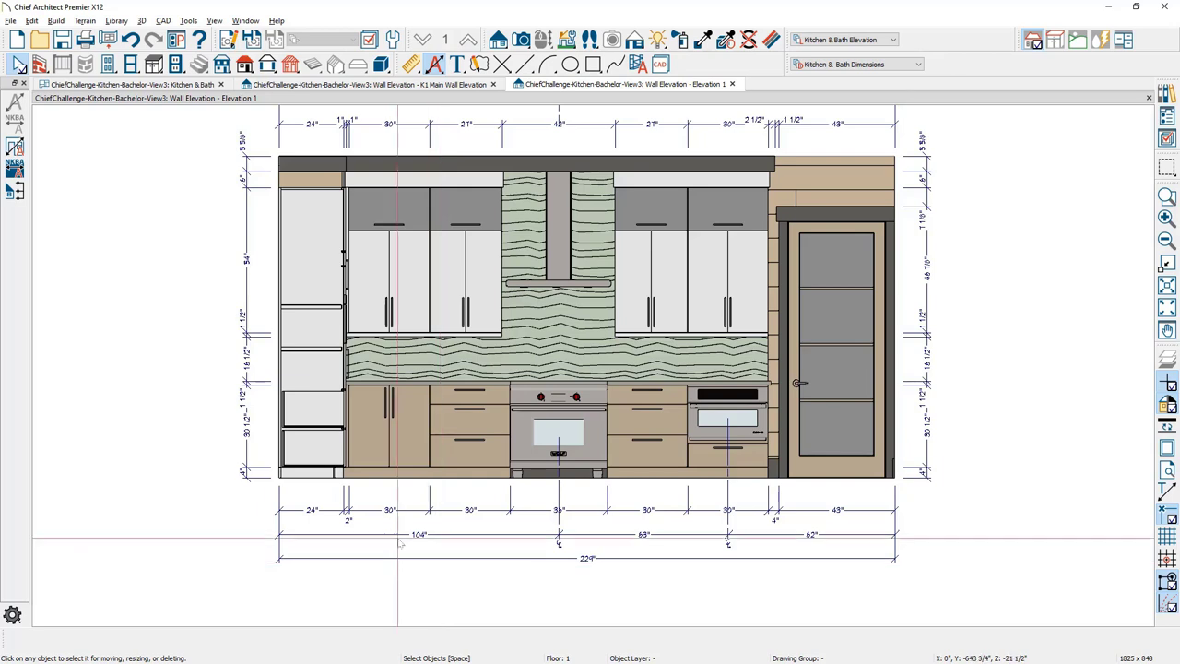
{"action": "left_click", "coordinate": [247, 449]}
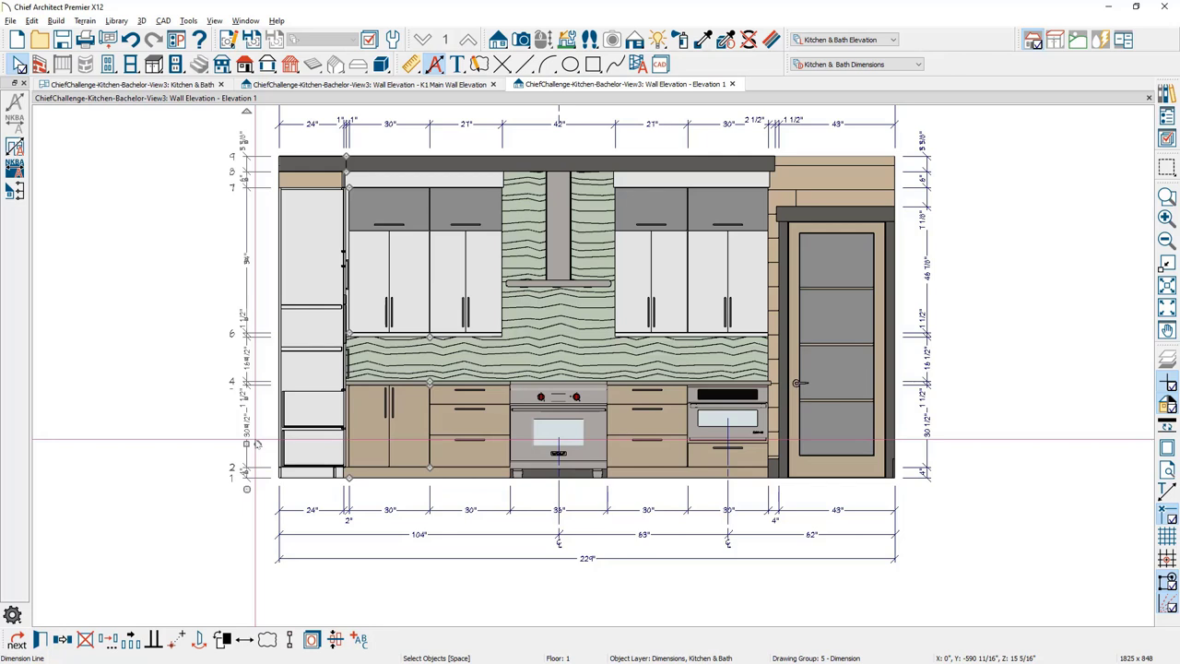
{"action": "left_click", "coordinate": [427, 469]}
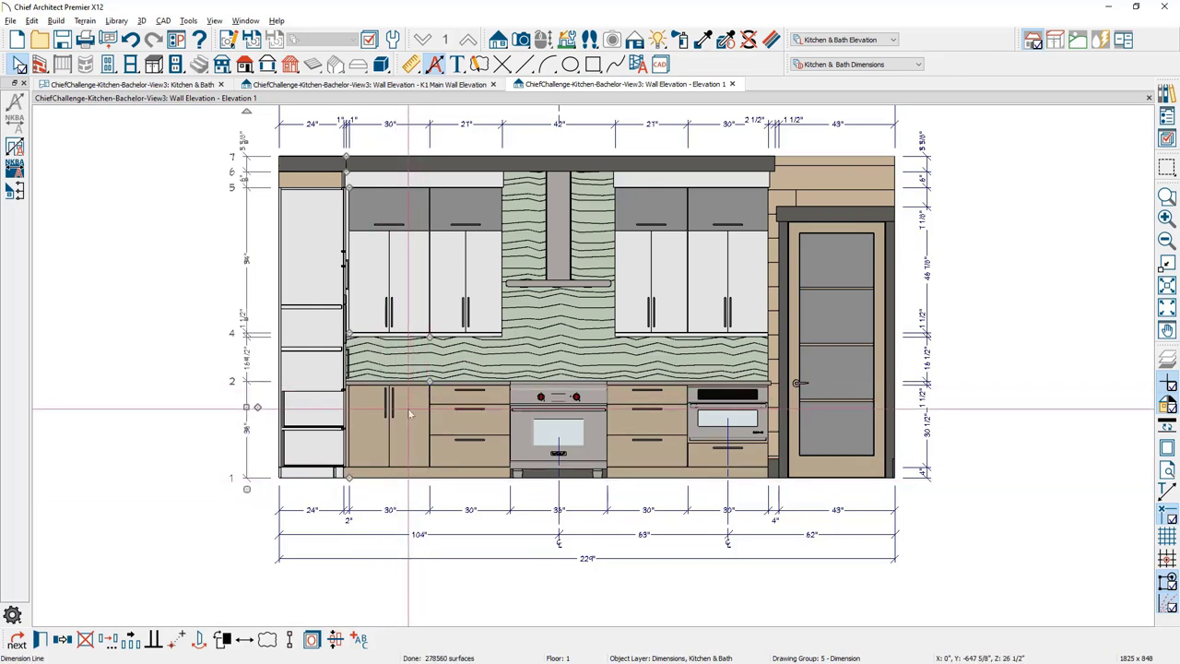
{"action": "left_click", "coordinate": [392, 359]}
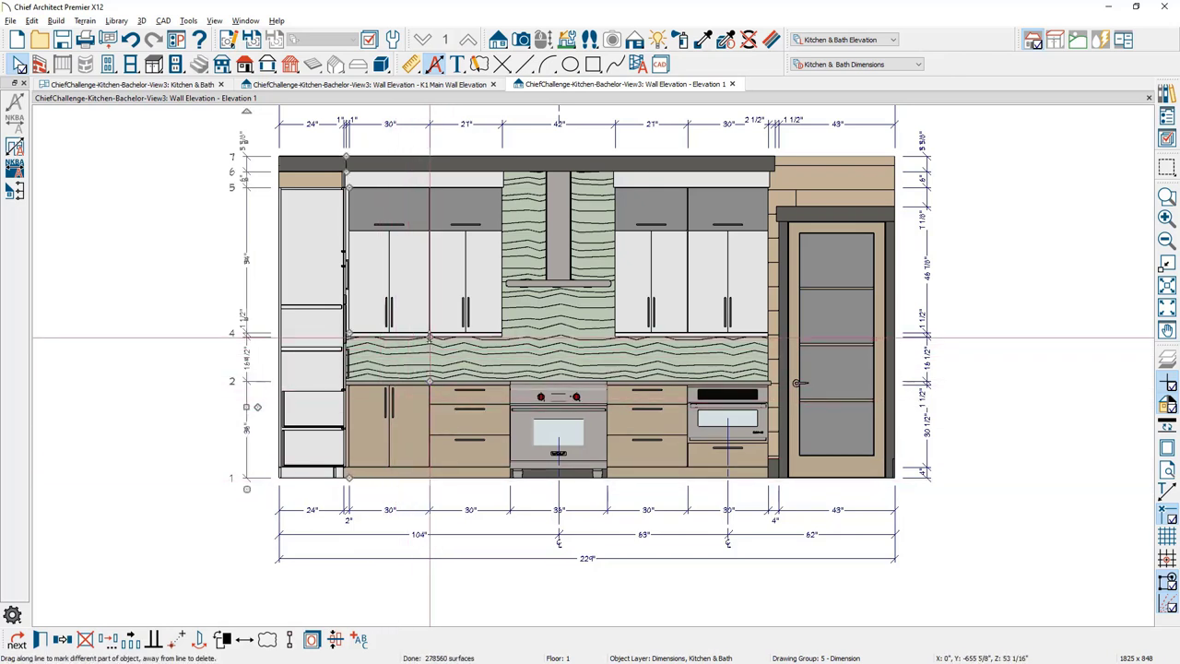
{"action": "left_click", "coordinate": [426, 347]}
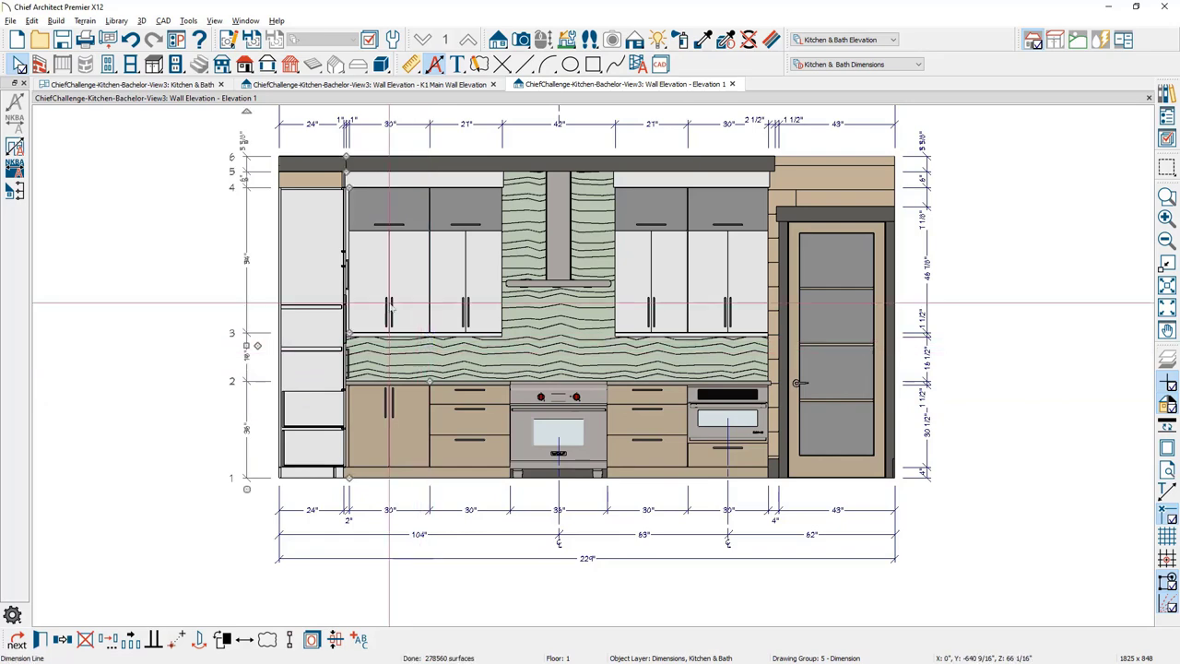
{"action": "scroll", "coordinate": [207, 187], "scroll_direction": "up", "scroll_amount": 2}
{"action": "scroll", "coordinate": [197, 220], "scroll_direction": "up", "scroll_amount": 2}
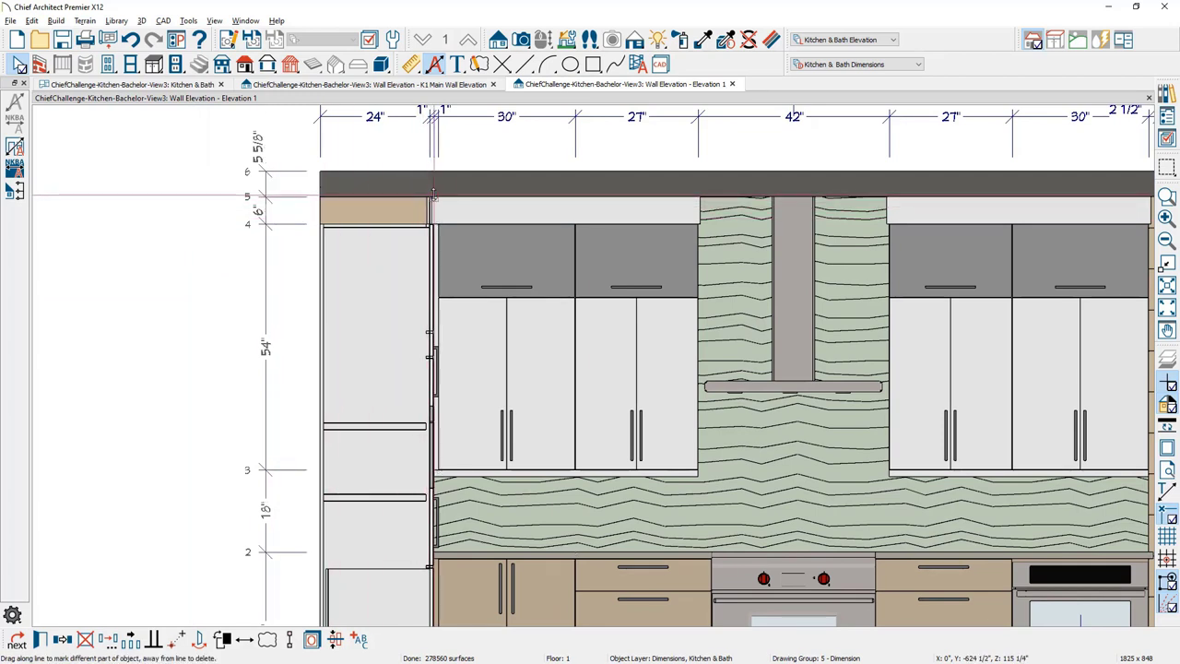
{"action": "left_click", "coordinate": [164, 245]}
{"action": "scroll", "coordinate": [164, 245], "scroll_direction": "down", "scroll_amount": 2}
{"action": "scroll", "coordinate": [164, 245], "scroll_direction": "down", "scroll_amount": 2}
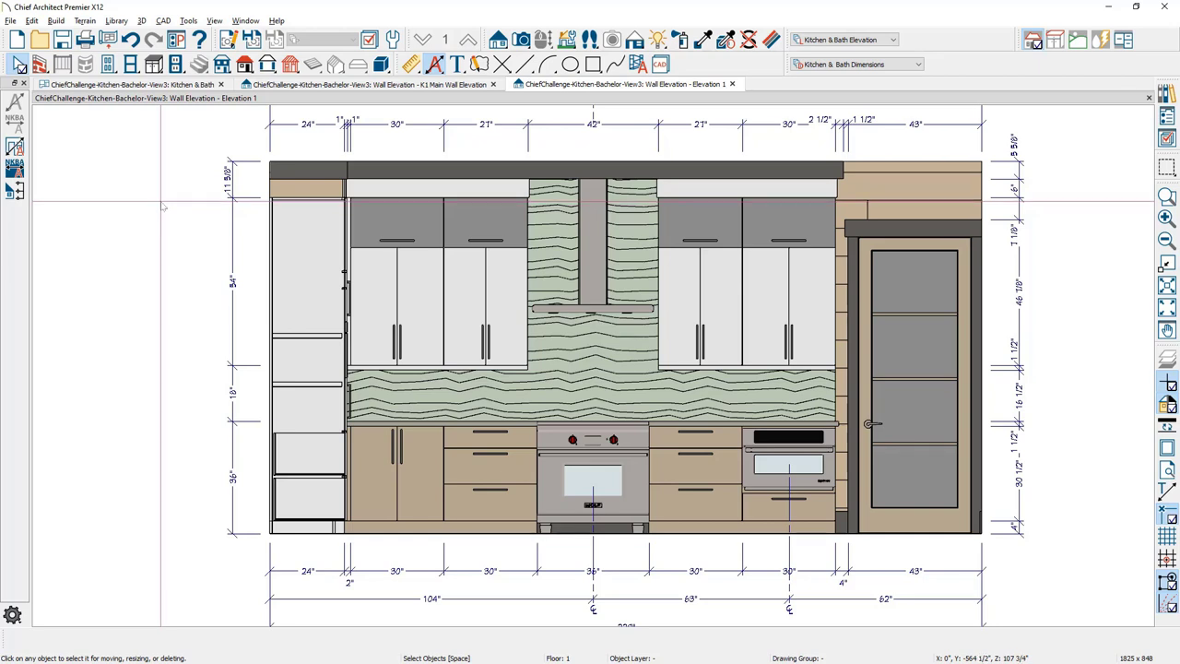
- Add an End to End overall height dimension from ceiling to floor and place it outside the left vertical dimension string
{"action": "left_click", "coordinate": [411, 63]}
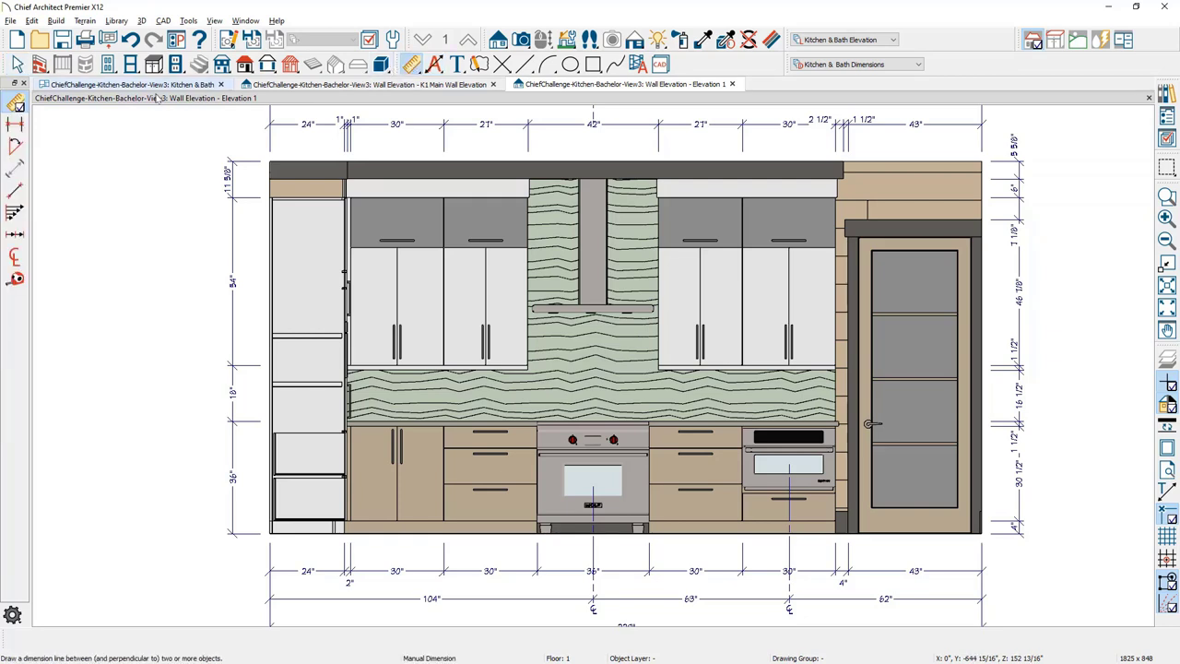
{"action": "left_click", "coordinate": [16, 127]}
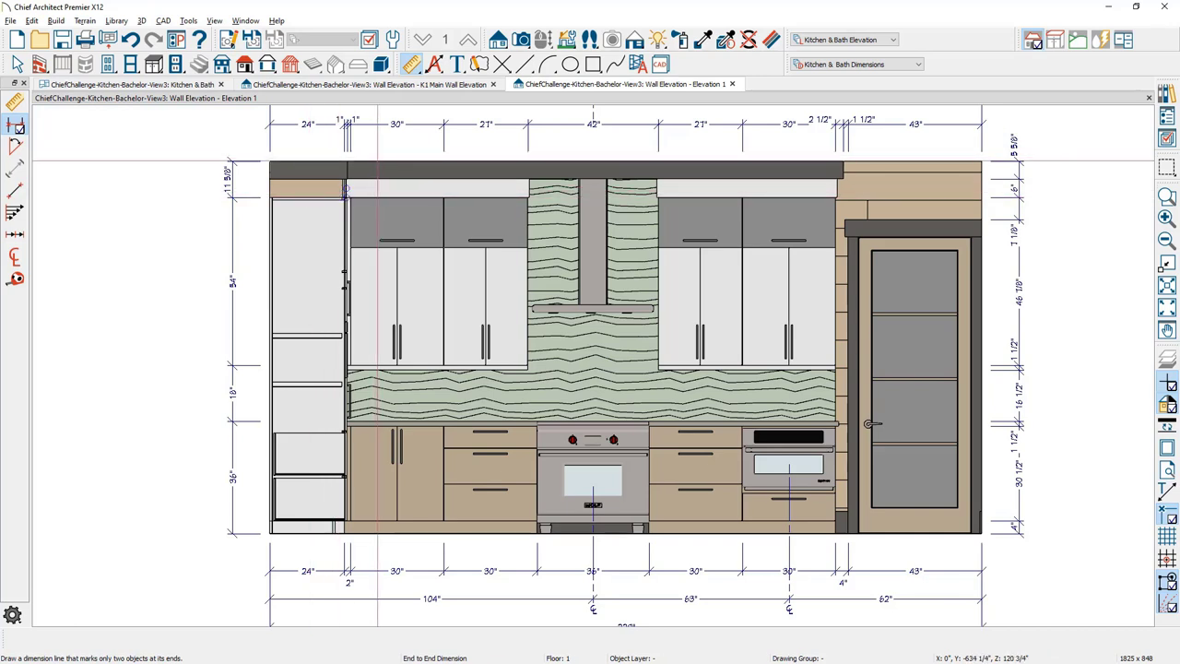
{"action": "left_click_drag", "start_coordinate": [377, 159], "coordinate": [371, 532]}
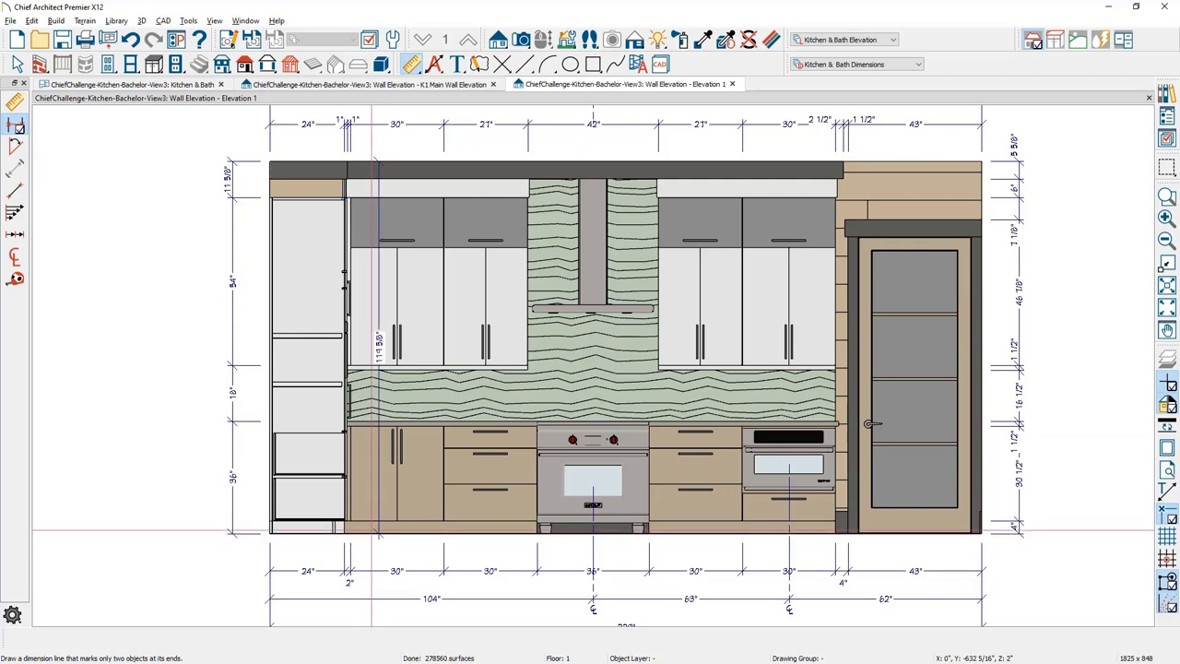
{"action": "left_click_drag", "start_coordinate": [376, 403], "coordinate": [203, 400]}
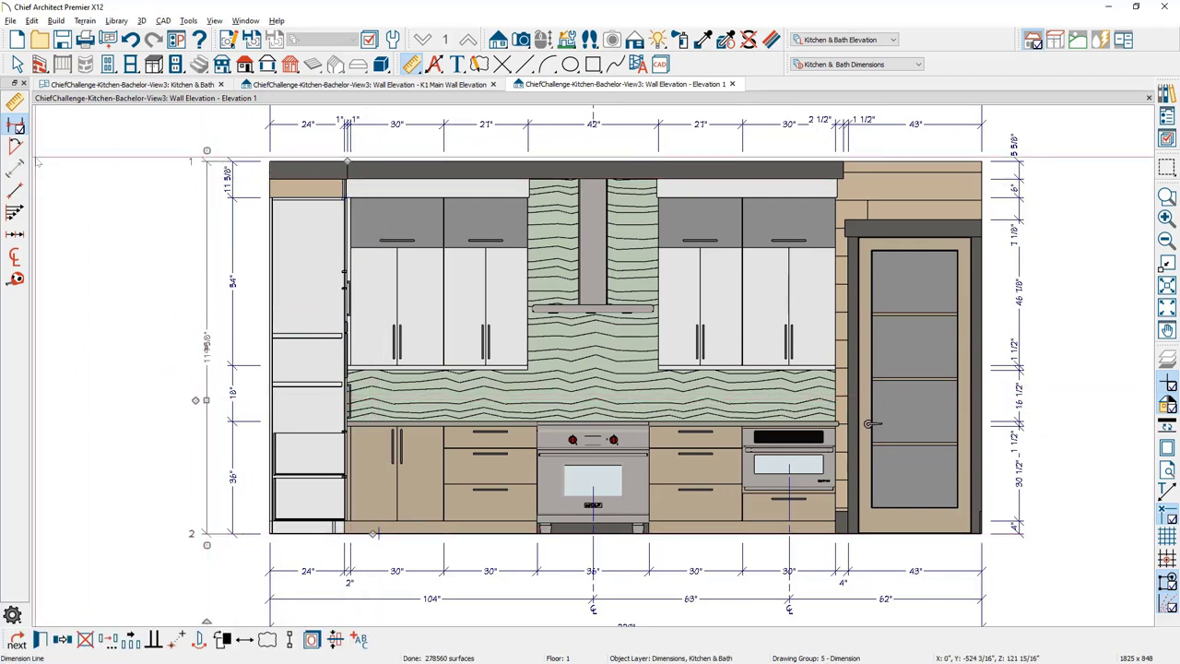
{"action": "key", "text": "Escape"}
- Add a matching overall height dimension and place it outside the elevation's right vertical dimension string
{"action": "left_click_drag", "start_coordinate": [797, 159], "coordinate": [811, 393]}
{"action": "left_click_drag", "start_coordinate": [922, 412], "coordinate": [1039, 397]}
{"action": "key", "text": "Escape"}
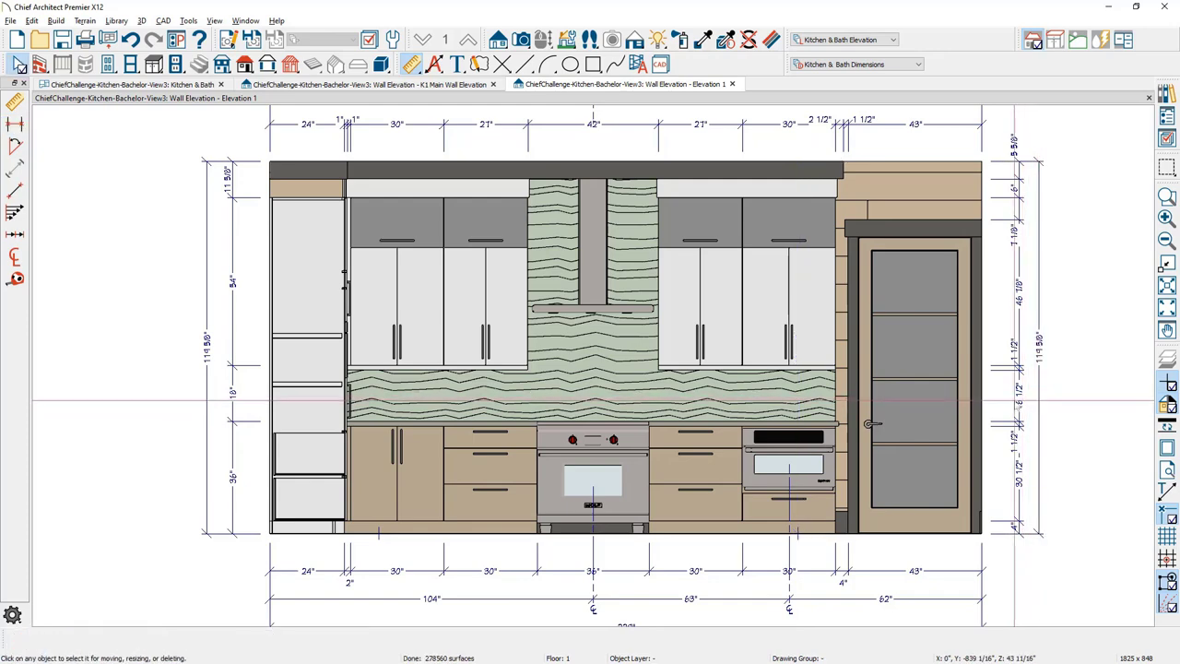
{"action": "mouse_move", "coordinate": [829, 322]}
{"action": "middle_mouse_down"}
{"action": "mouse_move", "coordinate": [700, 341]}
{"action": "mouse_move", "coordinate": [592, 390]}
{"action": "middle_mouse_up"}
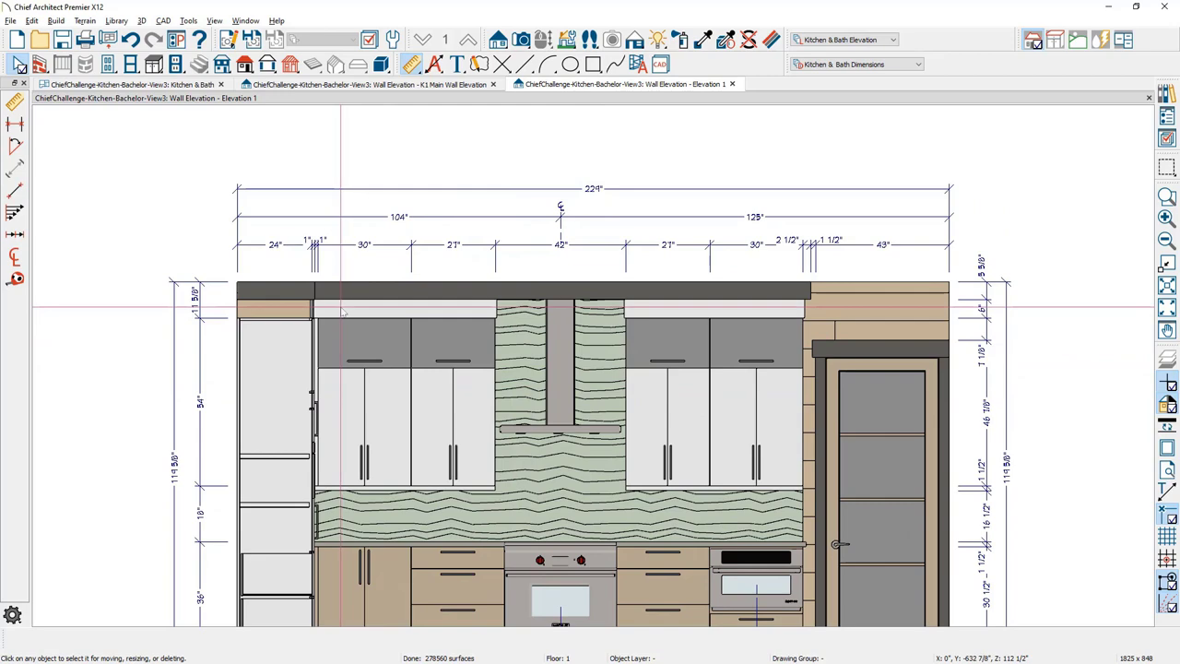
- Remove the crown molding extension points near both ends of the upper horizontal dimension string and move the two filler labels above the line
{"action": "scroll", "coordinate": [313, 275], "scroll_direction": "up", "scroll_amount": 1}
{"action": "scroll", "coordinate": [313, 275], "scroll_direction": "up", "scroll_amount": 1}
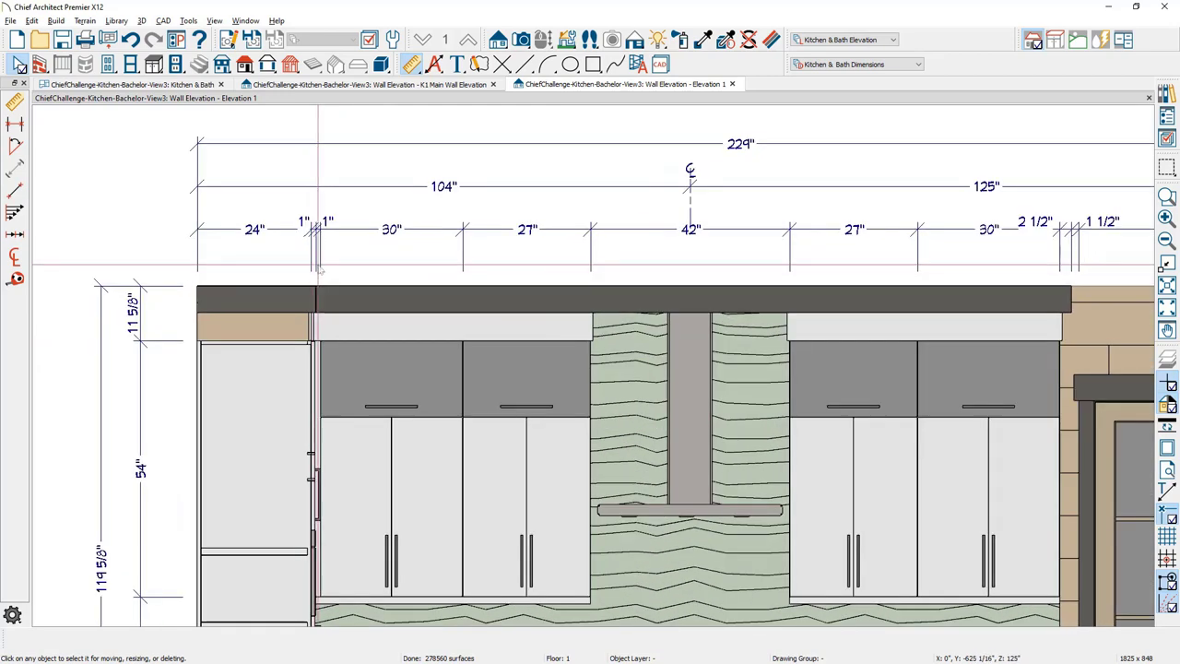
{"action": "left_click", "coordinate": [350, 228]}
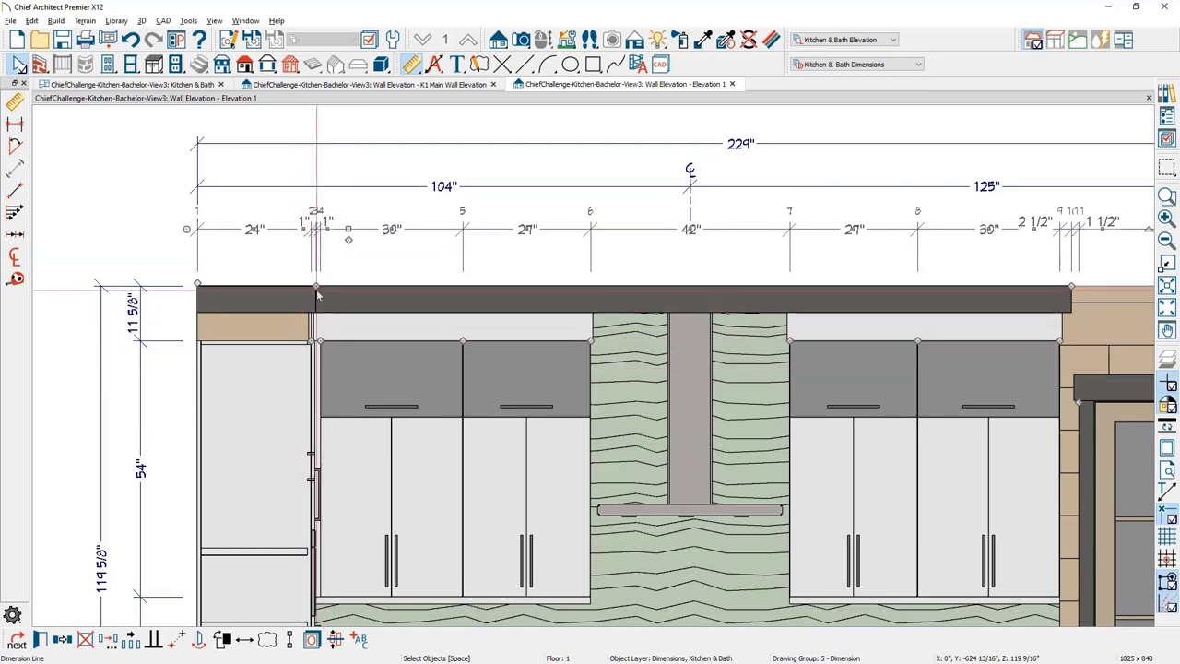
{"action": "left_click_drag", "start_coordinate": [309, 293], "coordinate": [196, 237]}
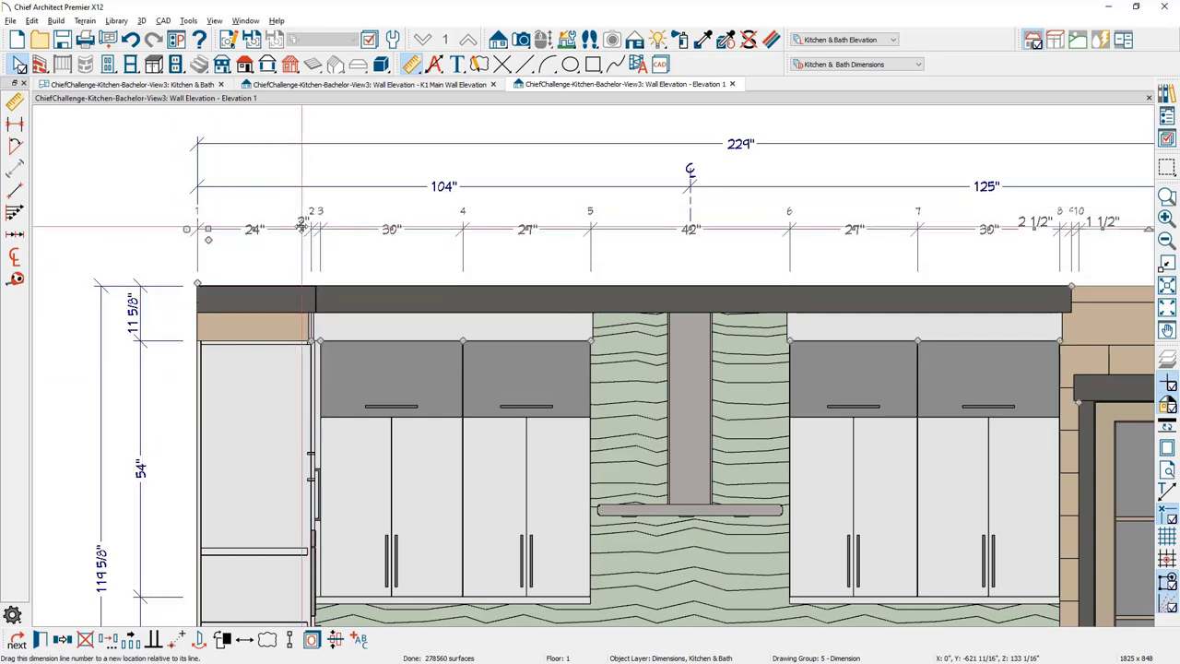
{"action": "left_click_drag", "start_coordinate": [302, 229], "coordinate": [314, 211]}
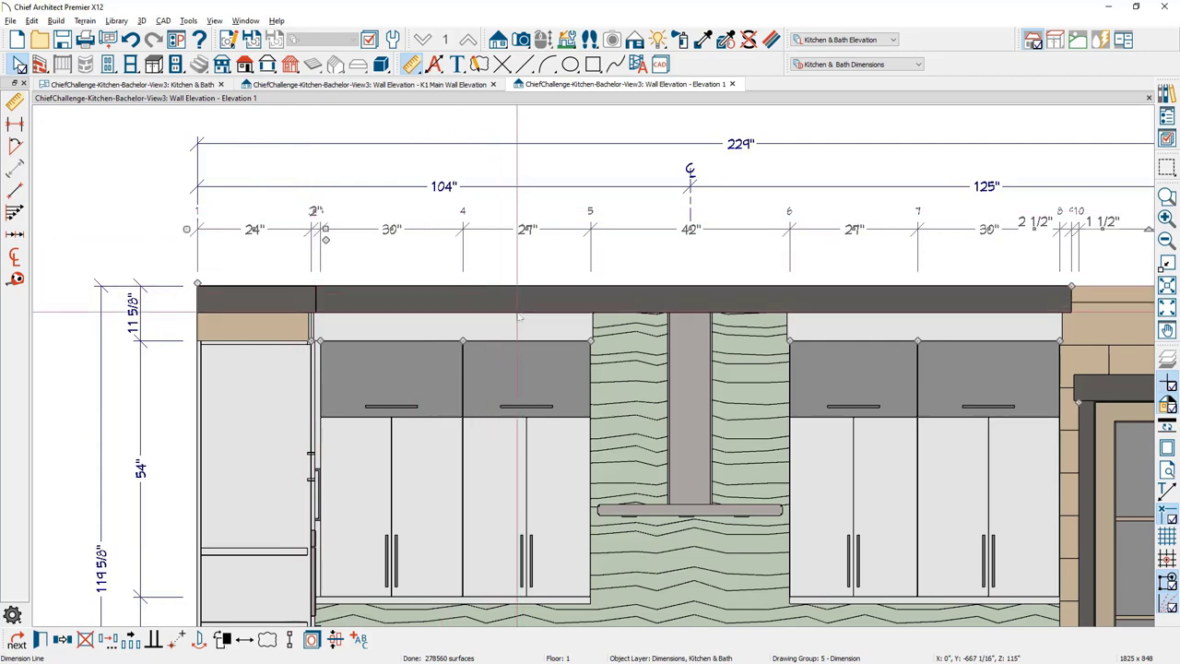
{"action": "middle_click_drag", "start_coordinate": [519, 318], "coordinate": [316, 296]}
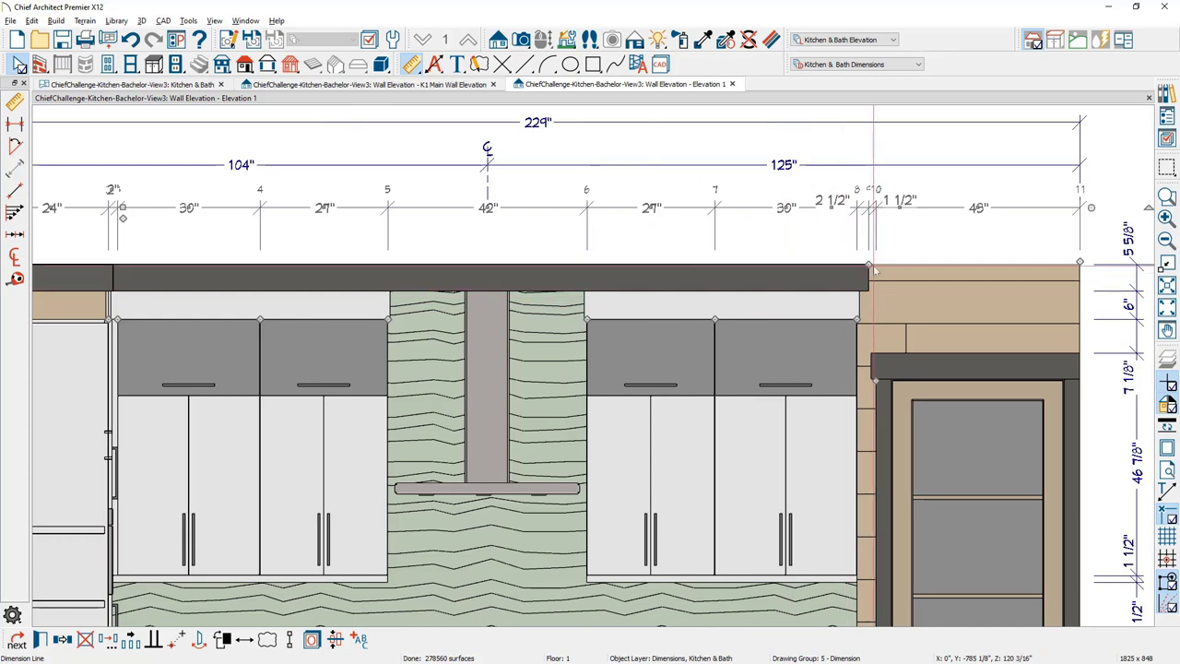
{"action": "left_click_drag", "start_coordinate": [874, 270], "coordinate": [913, 265]}
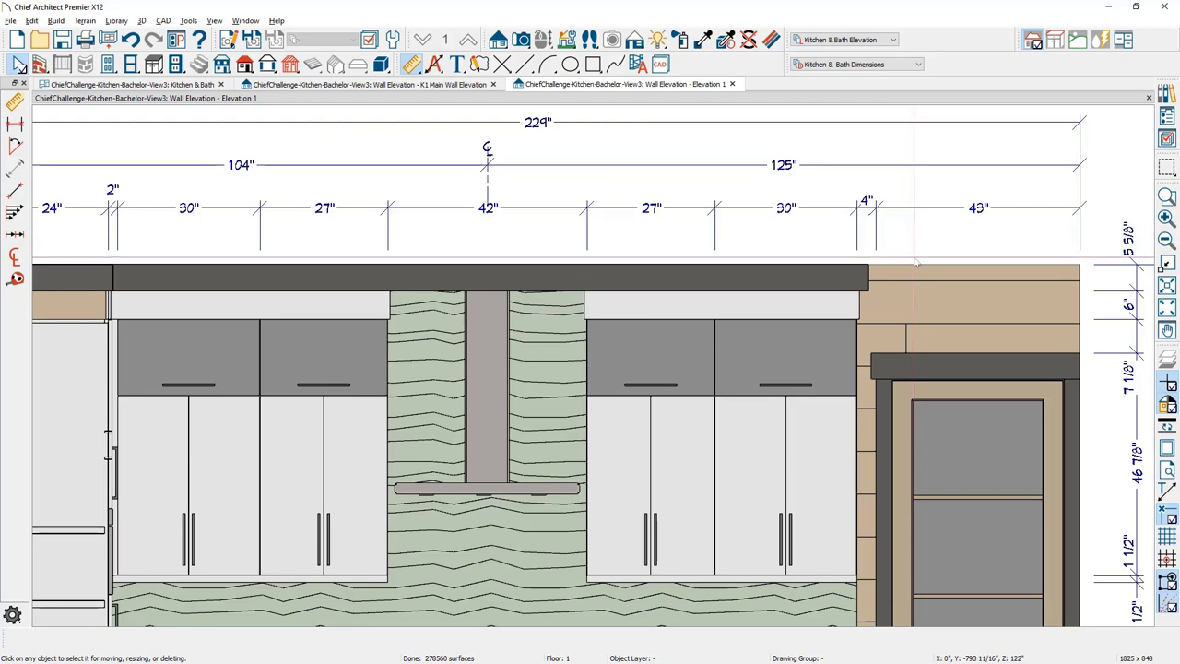
- Delete the hood centerline dimension string above the elevation and move the overall width dimension down into its place
{"action": "scroll", "coordinate": [682, 229], "scroll_direction": "down", "scroll_amount": 4}
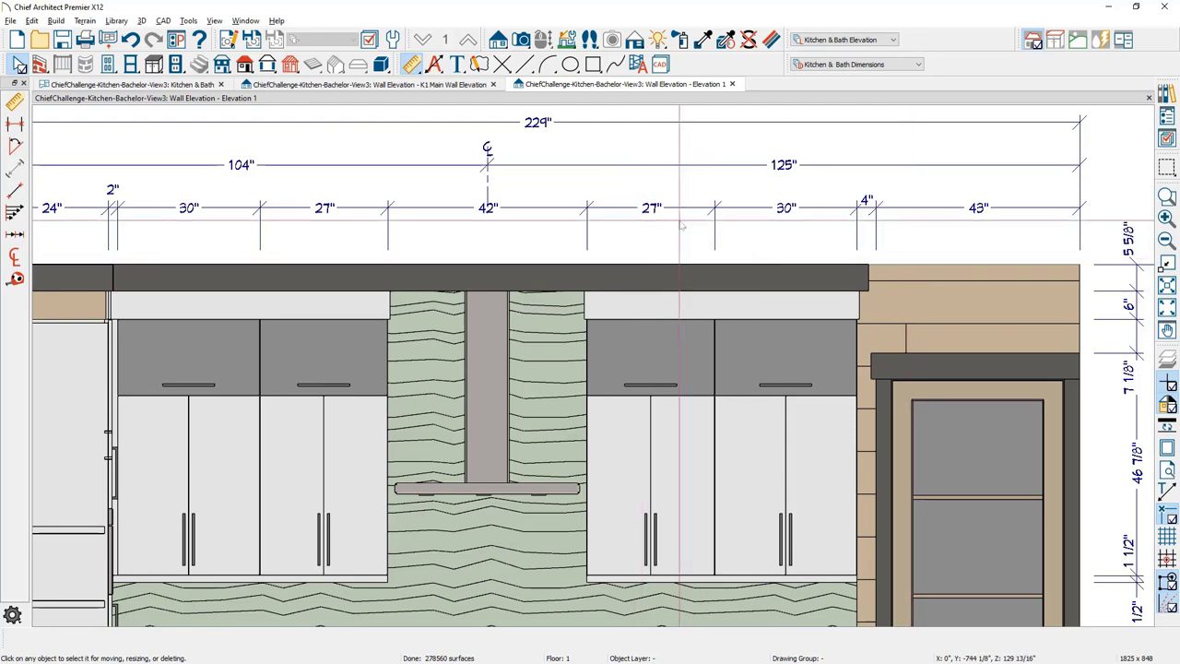
{"action": "scroll", "coordinate": [673, 233], "scroll_direction": "down", "scroll_amount": 4}
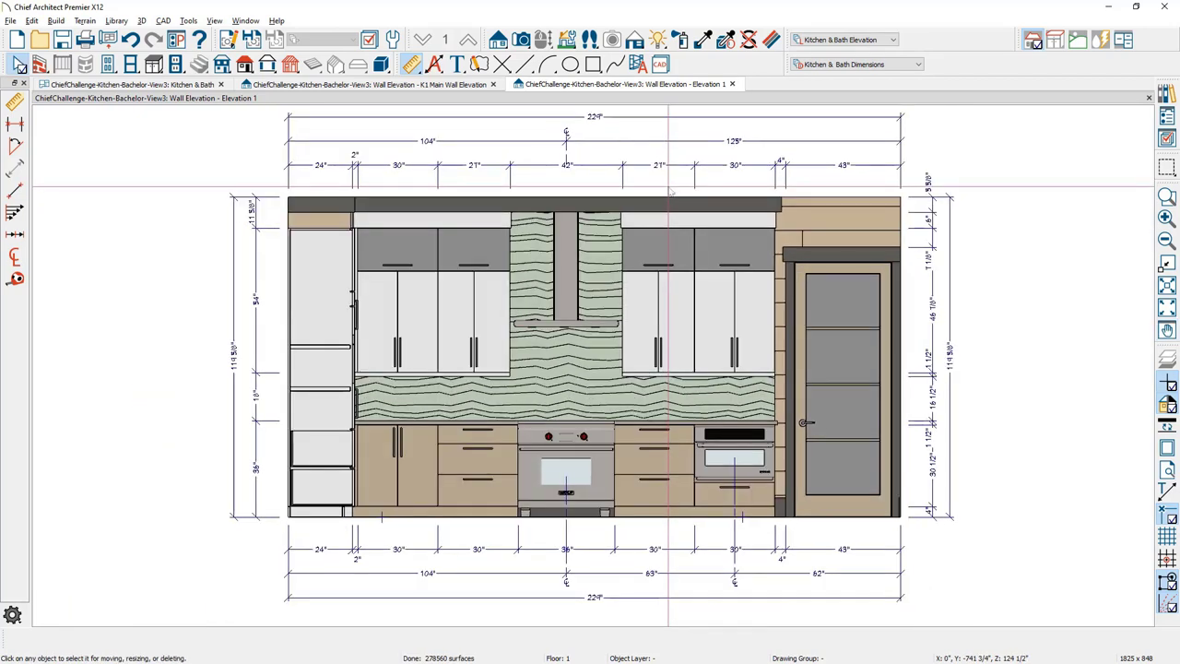
{"action": "middle_click_drag", "start_coordinate": [667, 201], "coordinate": [669, 211]}
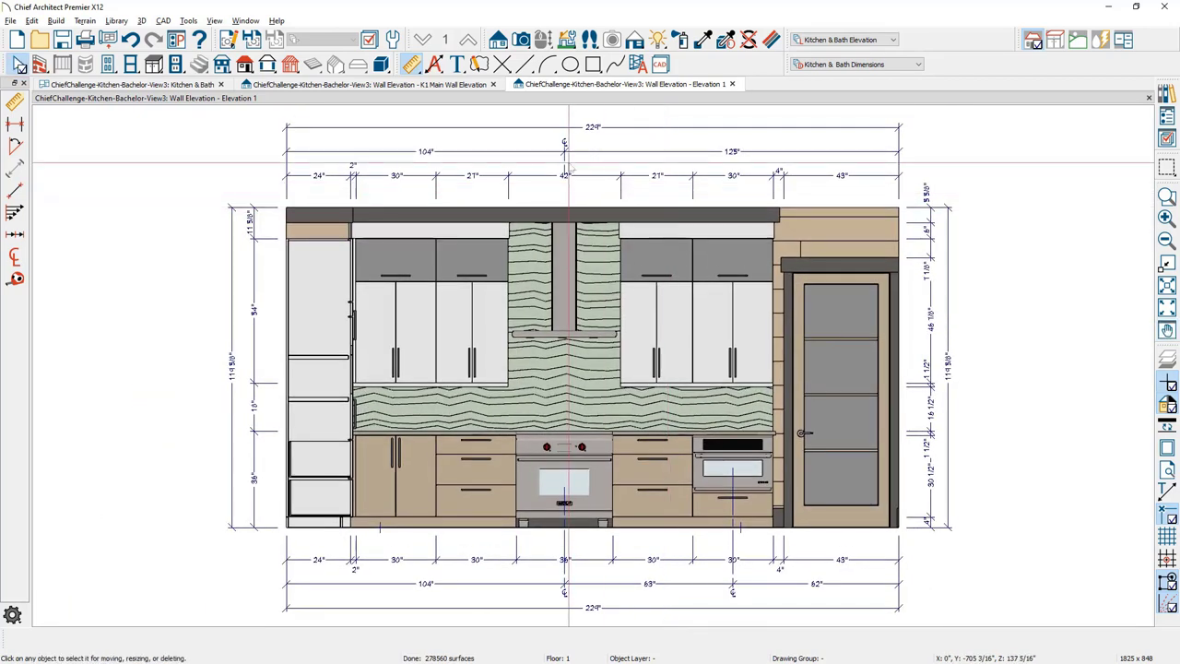
{"action": "left_click", "coordinate": [565, 203]}
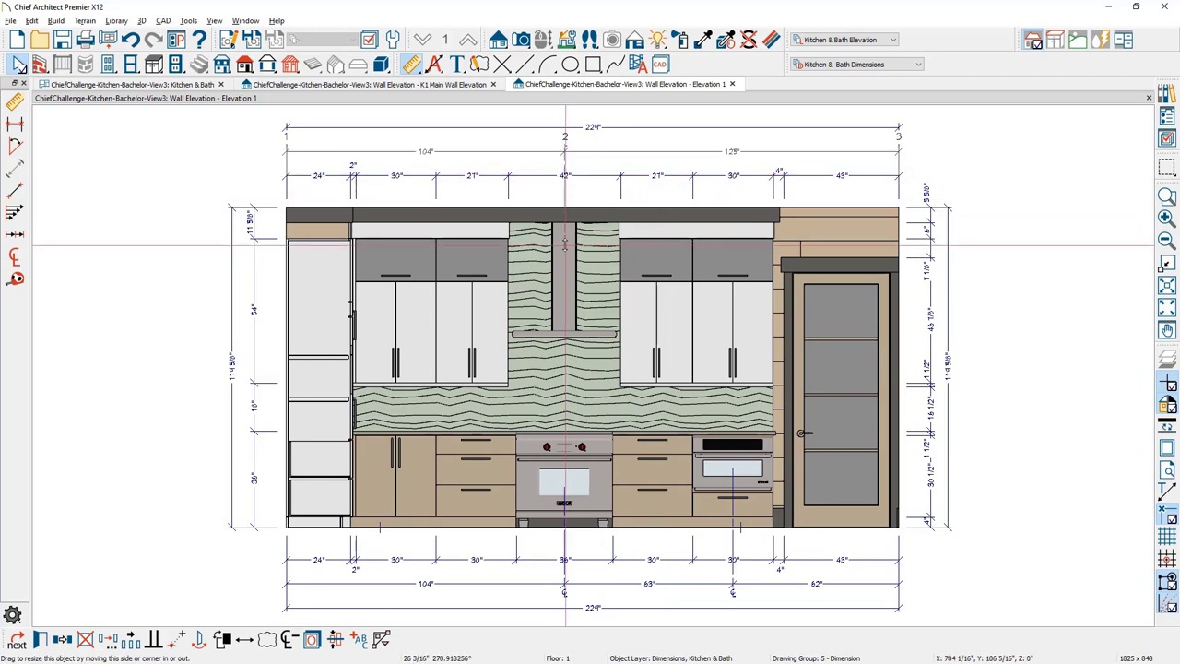
{"action": "left_click", "coordinate": [603, 155]}
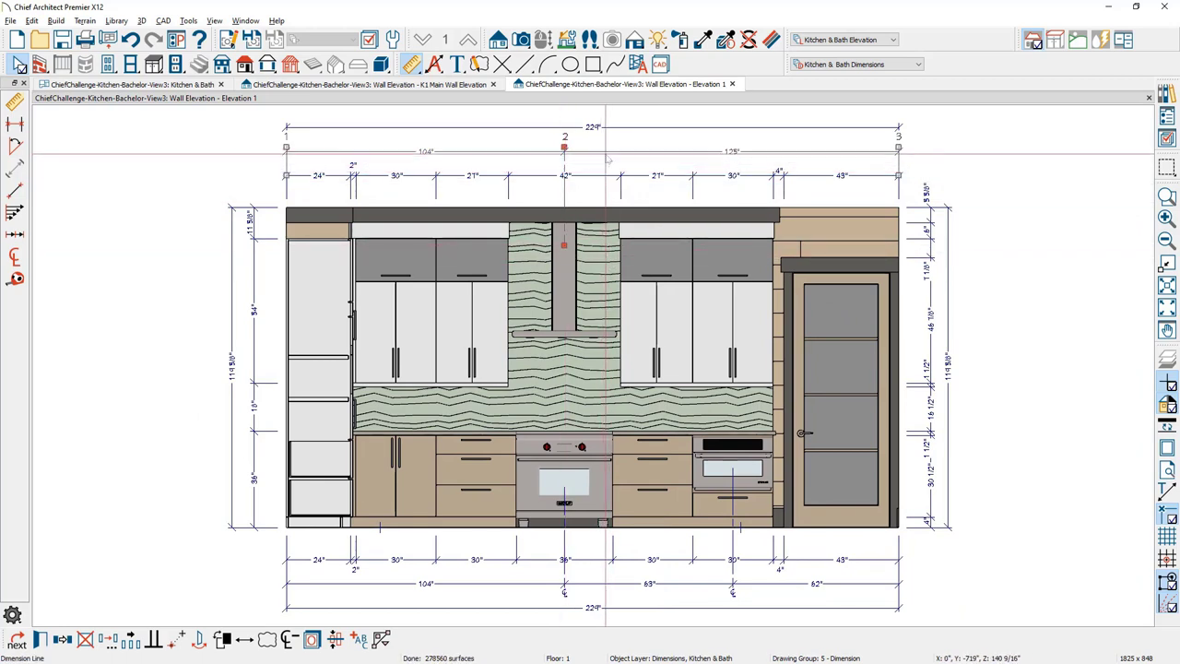
{"action": "mouse_move", "coordinate": [604, 157]}
{"action": "left_mouse_down"}
{"action": "mouse_move", "coordinate": [623, 129]}
{"action": "mouse_move", "coordinate": [615, 149]}
{"action": "left_mouse_up"}
{"action": "left_click", "coordinate": [618, 154]}
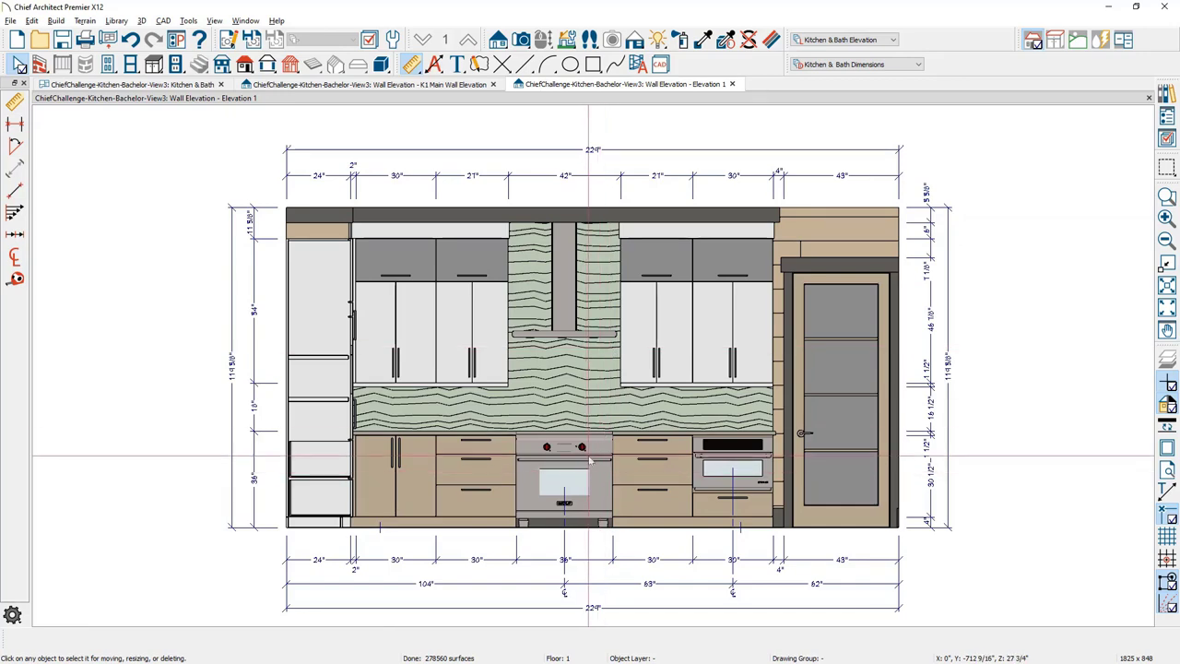
- Draw a cross box over the tall cut cabinet at the elevation's left end, from above its toe kick to its top
{"action": "middle_click_drag", "start_coordinate": [817, 347], "coordinate": [809, 343]}
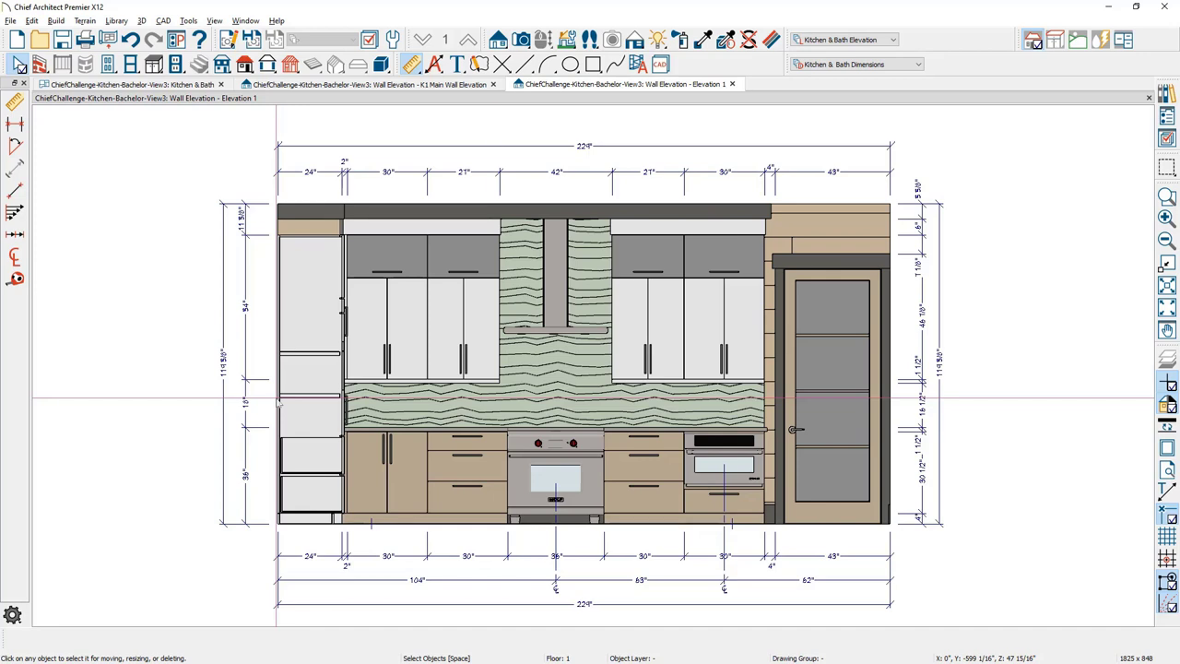
{"action": "left_click", "coordinate": [593, 63]}
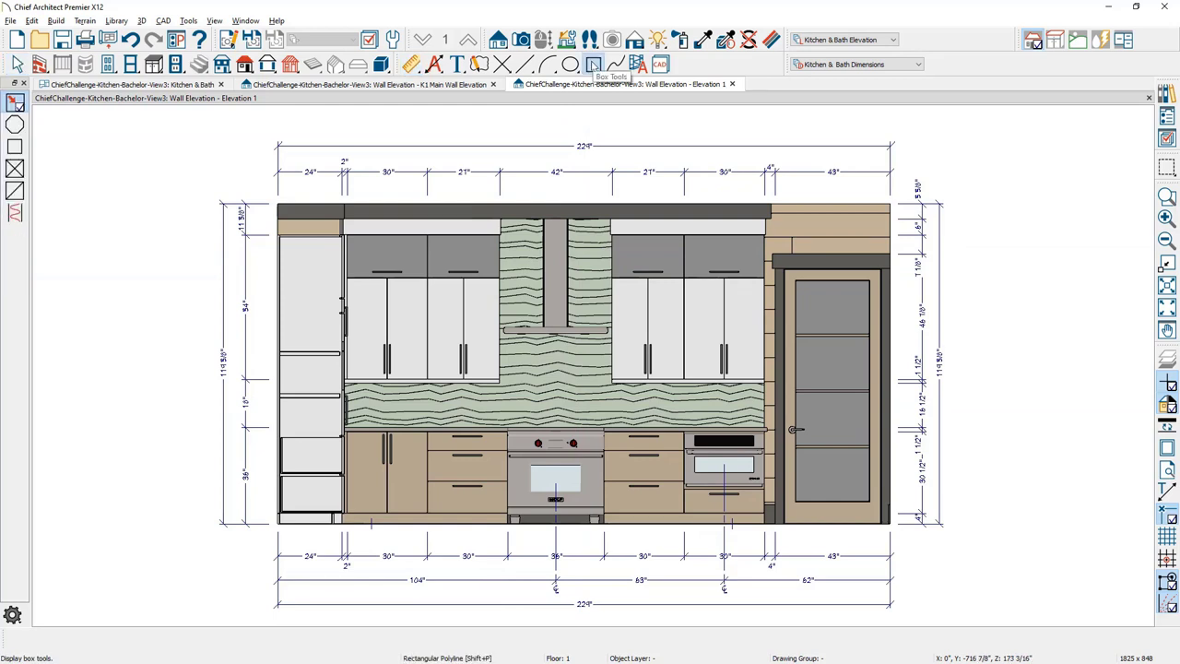
{"action": "left_click", "coordinate": [14, 168]}
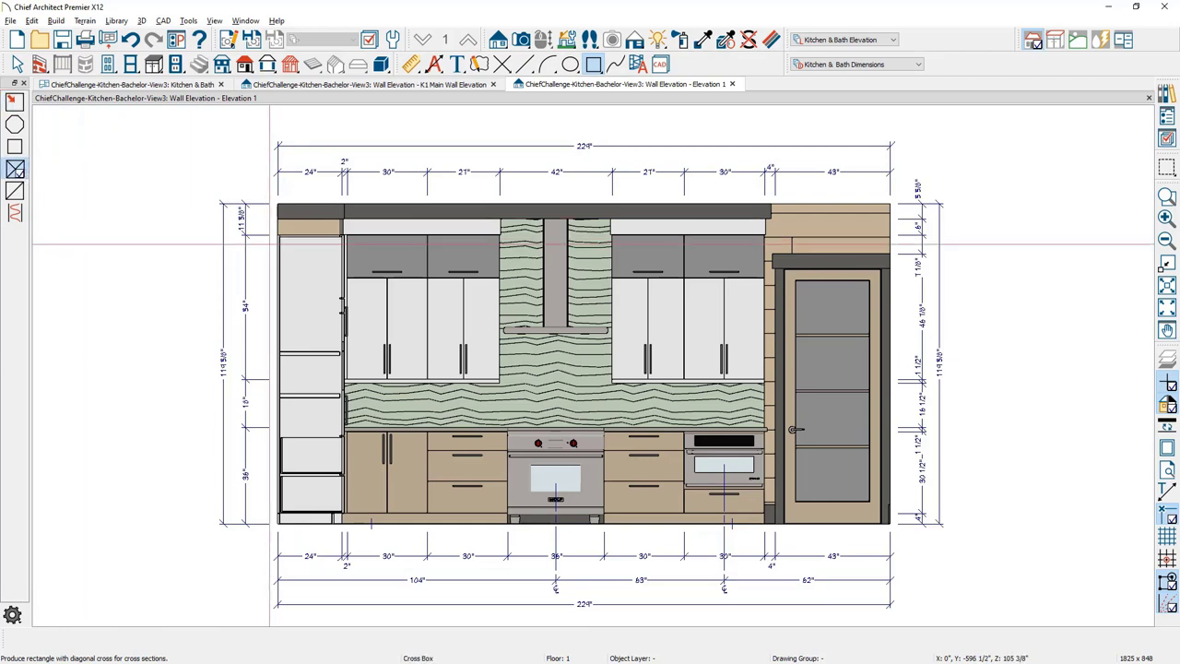
{"action": "left_click_drag", "start_coordinate": [282, 242], "coordinate": [342, 513]}
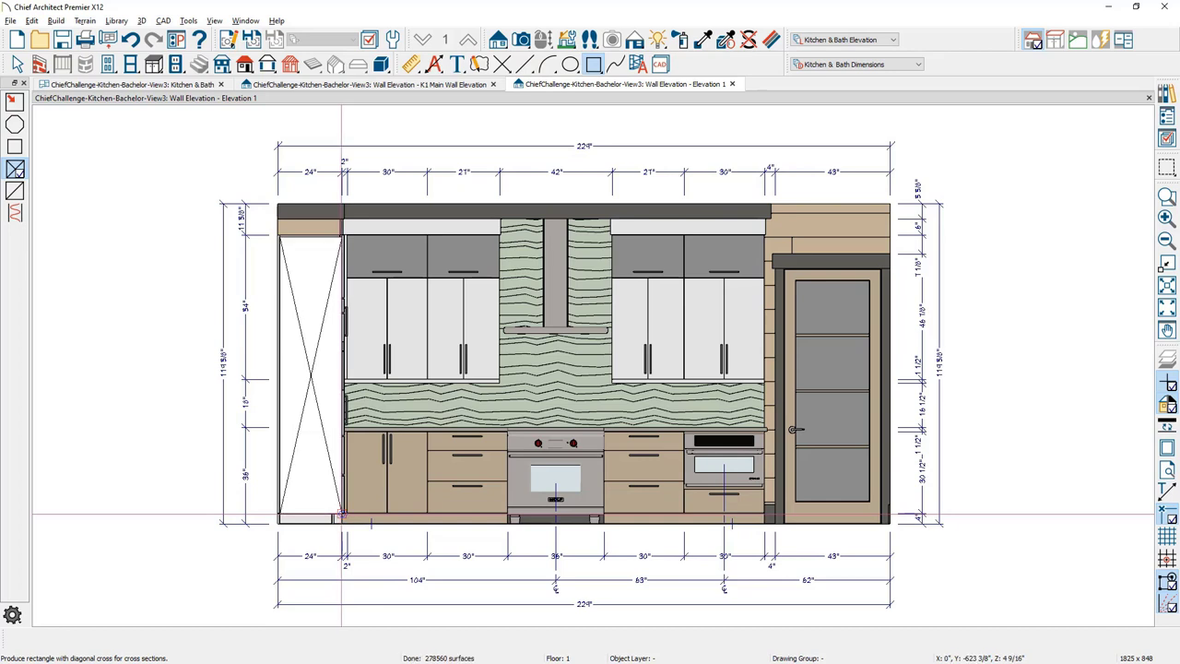
{"action": "key", "text": "space"}
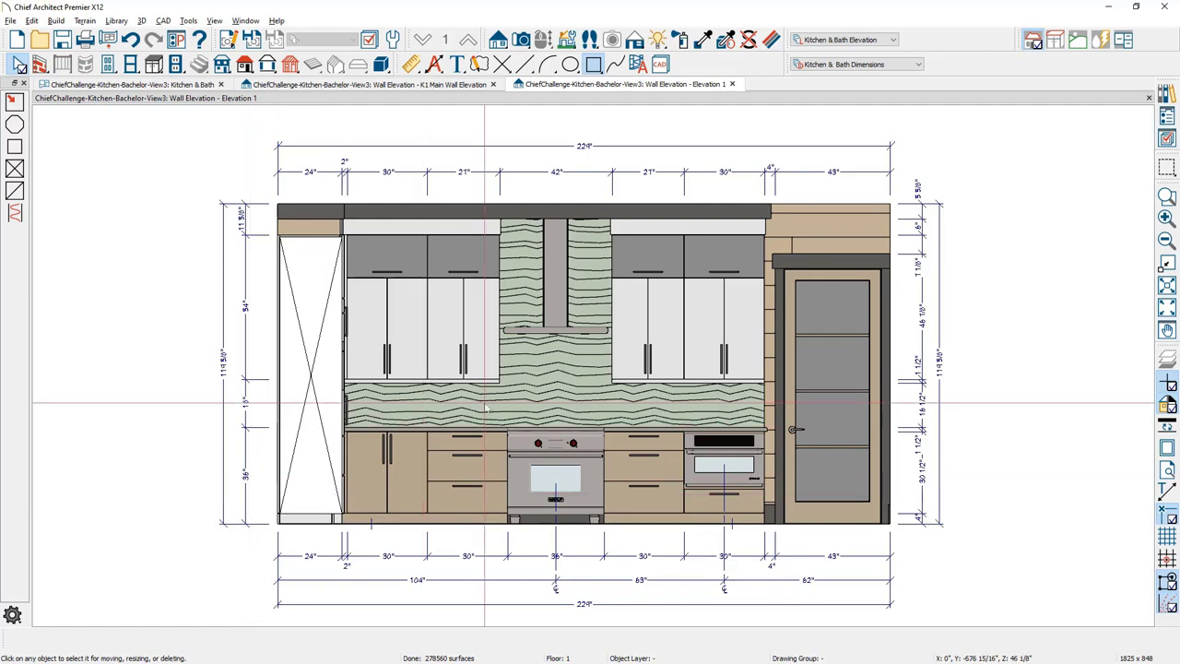
- Search the library for "reflection" and place the Reflection Lines CAD block on the pantry door glass and the four upper glass cabinet doors
{"action": "left_click", "coordinate": [1166, 94]}
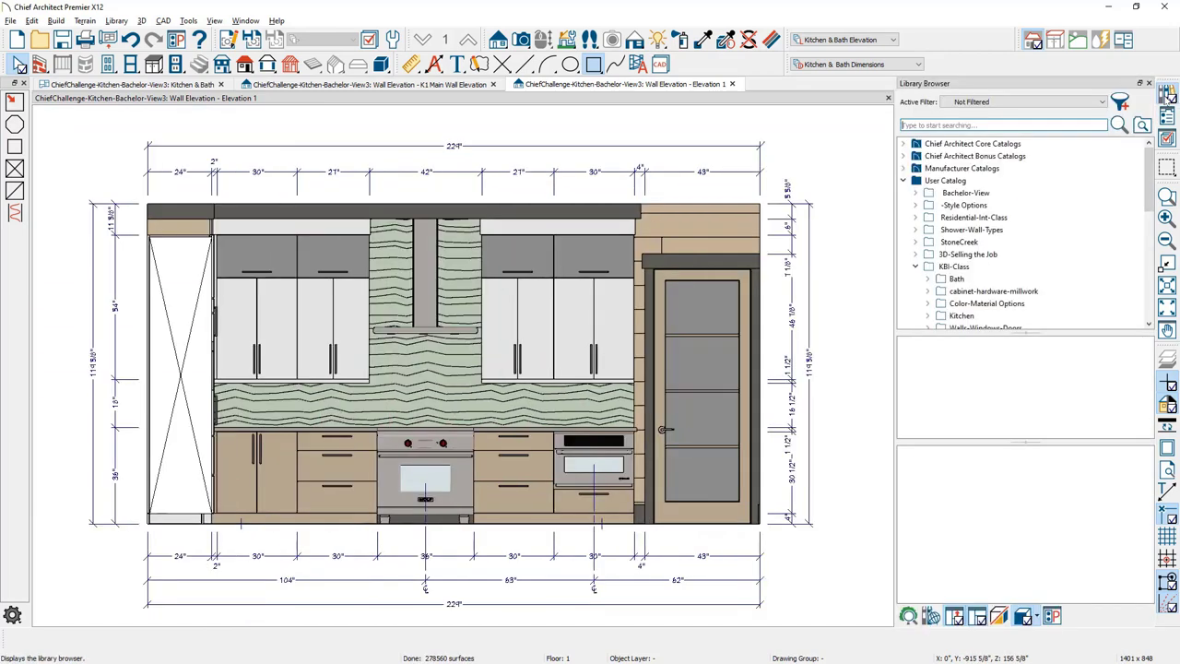
{"action": "type", "text": "reflection"}
{"action": "key", "text": "Return"}
{"action": "left_click", "coordinate": [977, 279]}
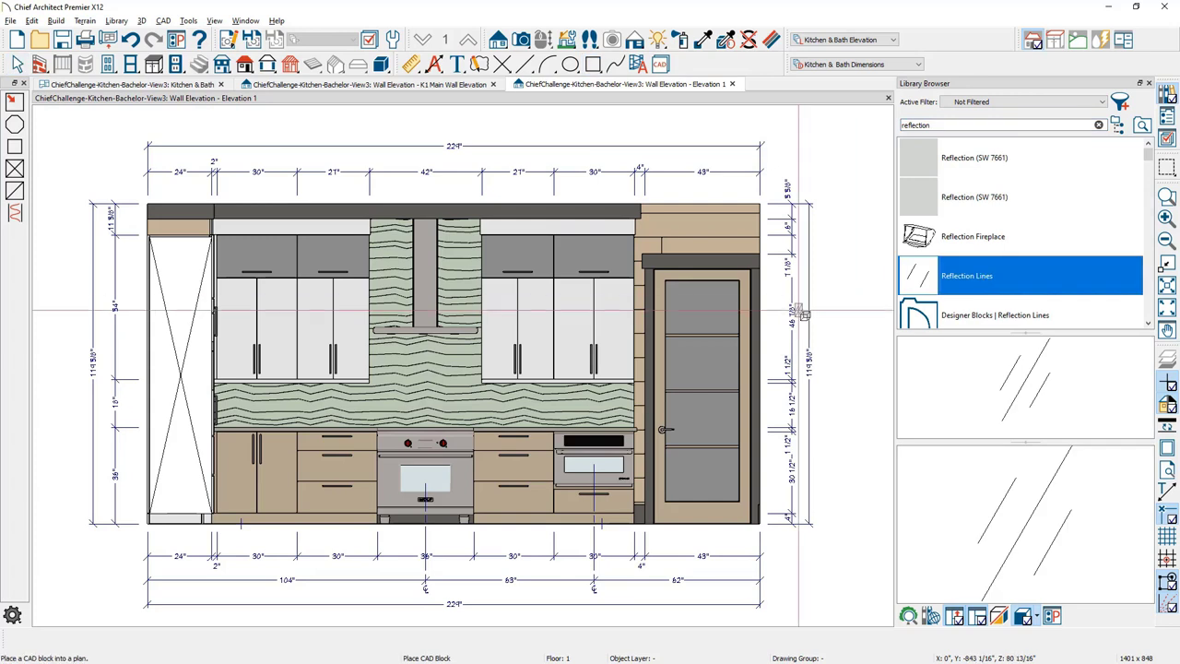
{"action": "left_click", "coordinate": [686, 282]}
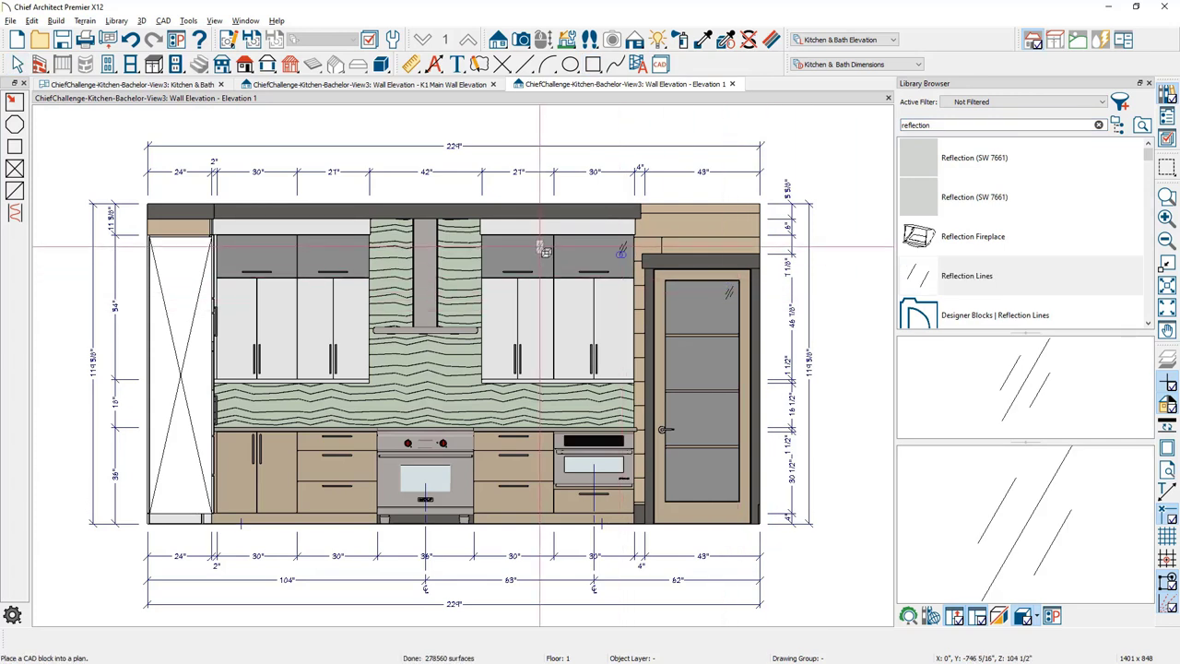
{"action": "left_click", "coordinate": [540, 249]}
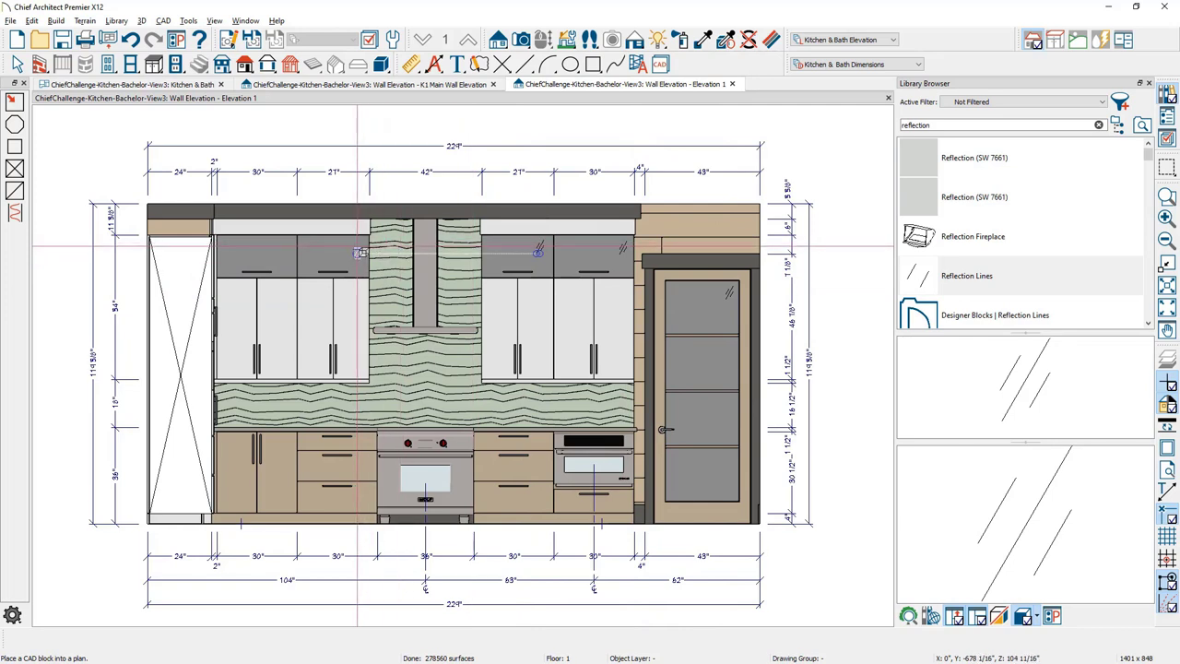
{"action": "left_click", "coordinate": [359, 251]}
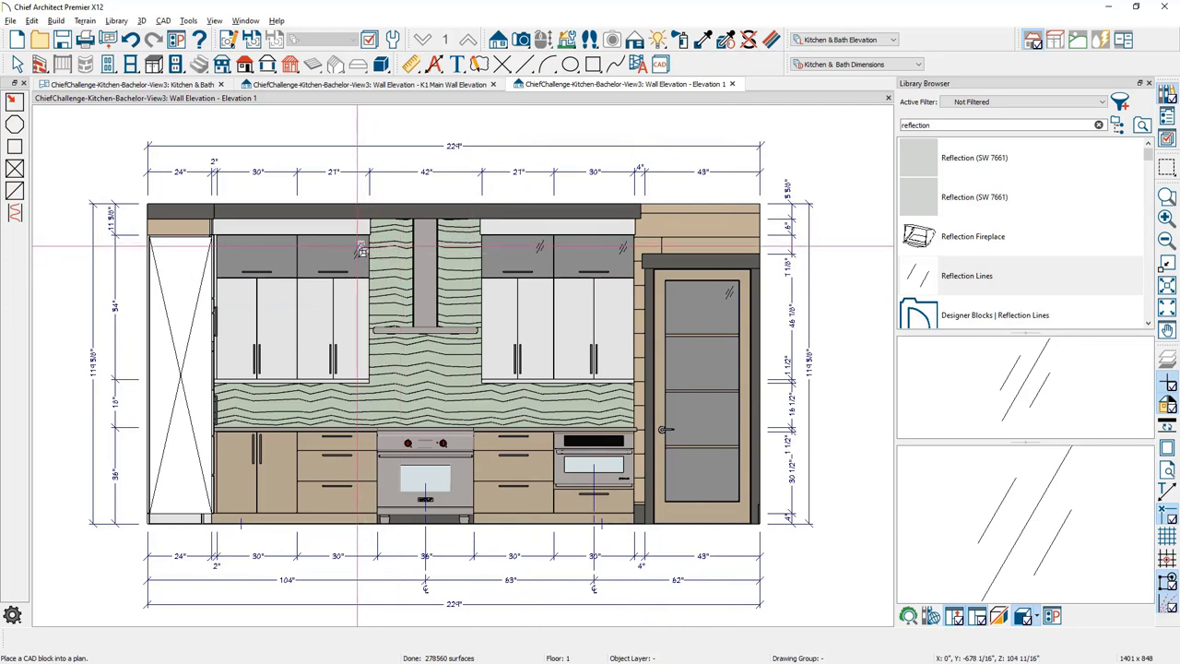
{"action": "left_click", "coordinate": [285, 251]}
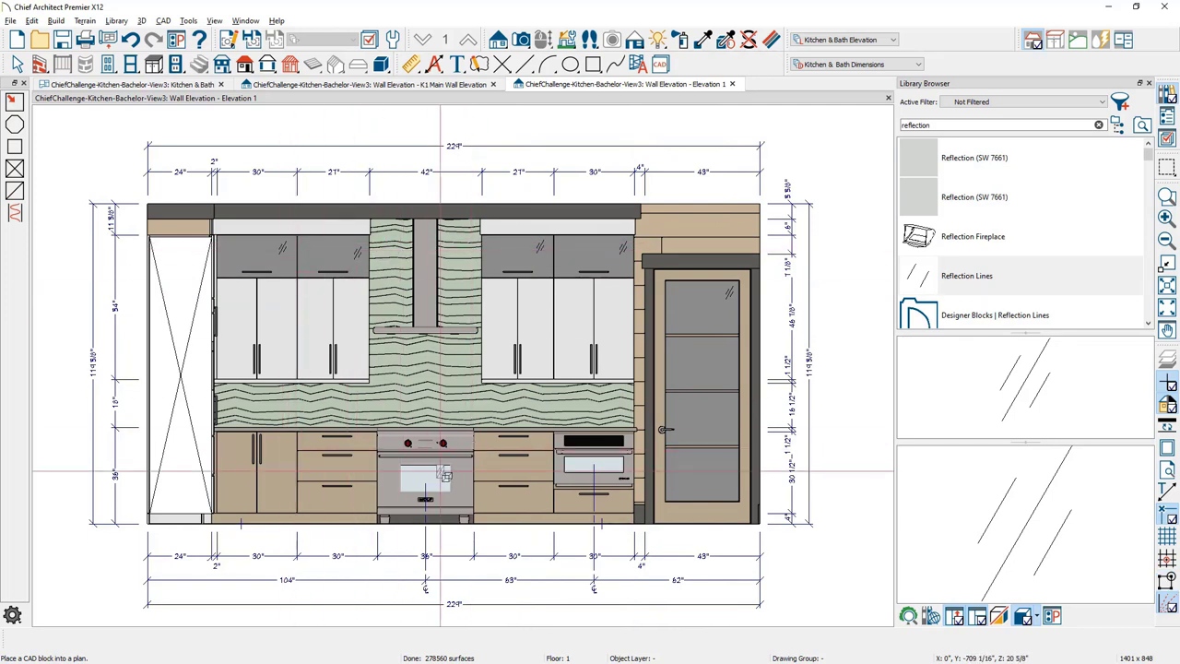
- Place Reflection Lines blocks on the range oven window and the microwave window
{"action": "left_click", "coordinate": [442, 476]}
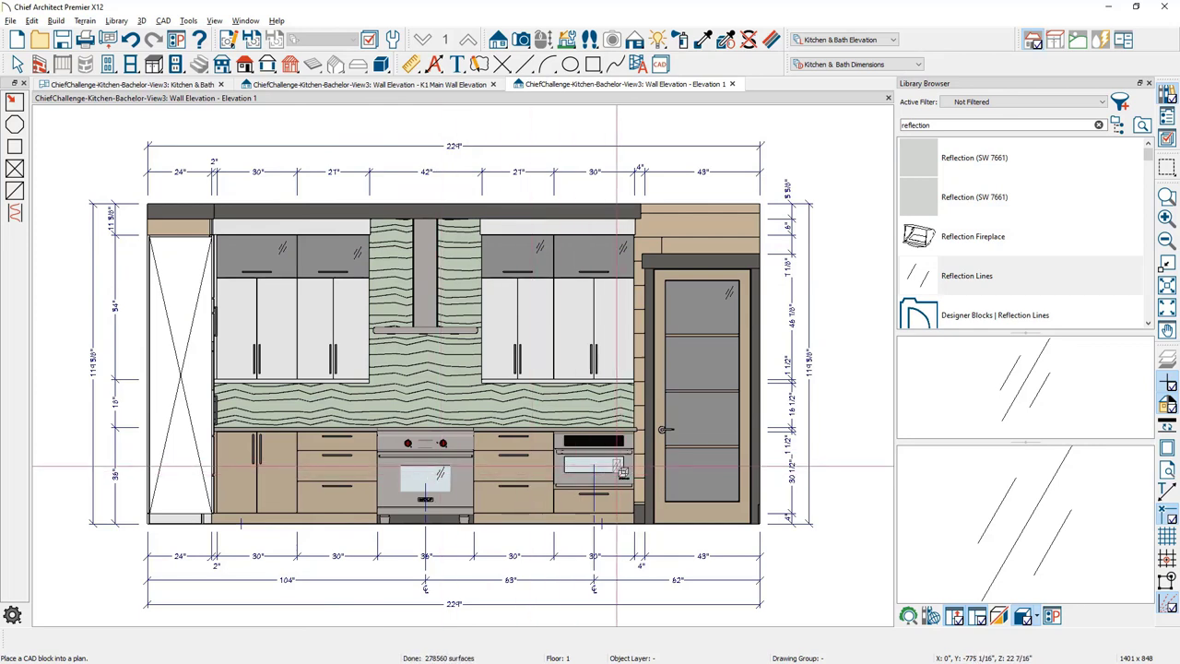
{"action": "left_click", "coordinate": [619, 470]}
{"action": "key", "text": "Escape"}
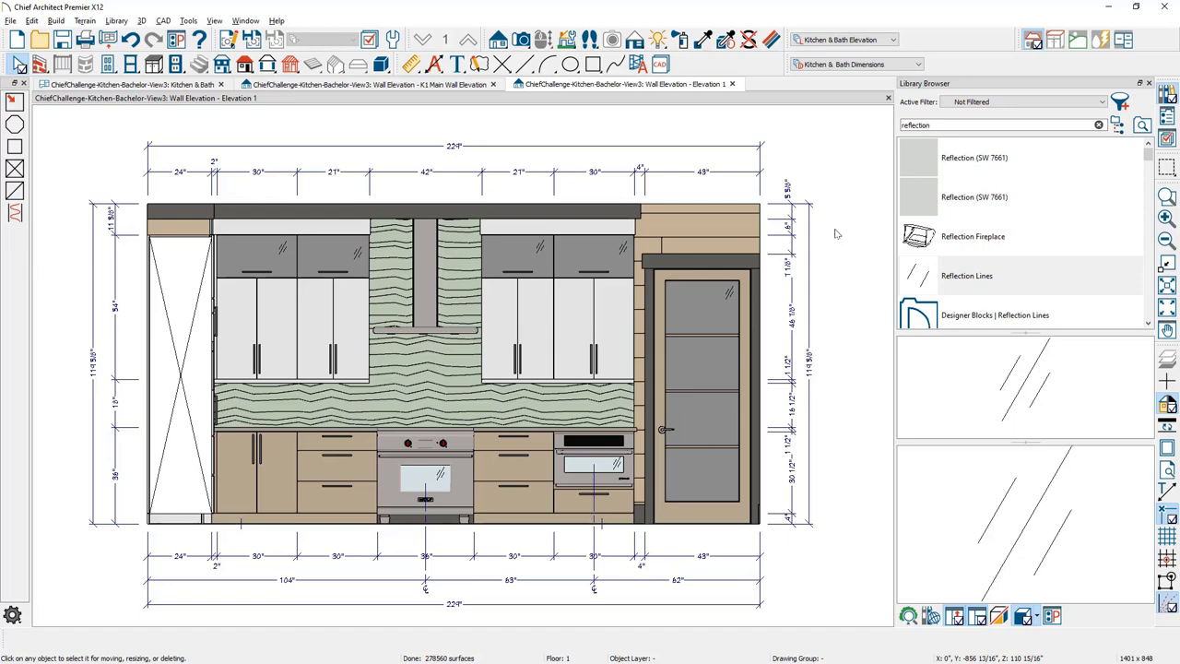
- Return to the Kitchen & Bath plan view and list the plan's saved cross sections in the Project Browser
{"action": "left_click", "coordinate": [160, 85]}
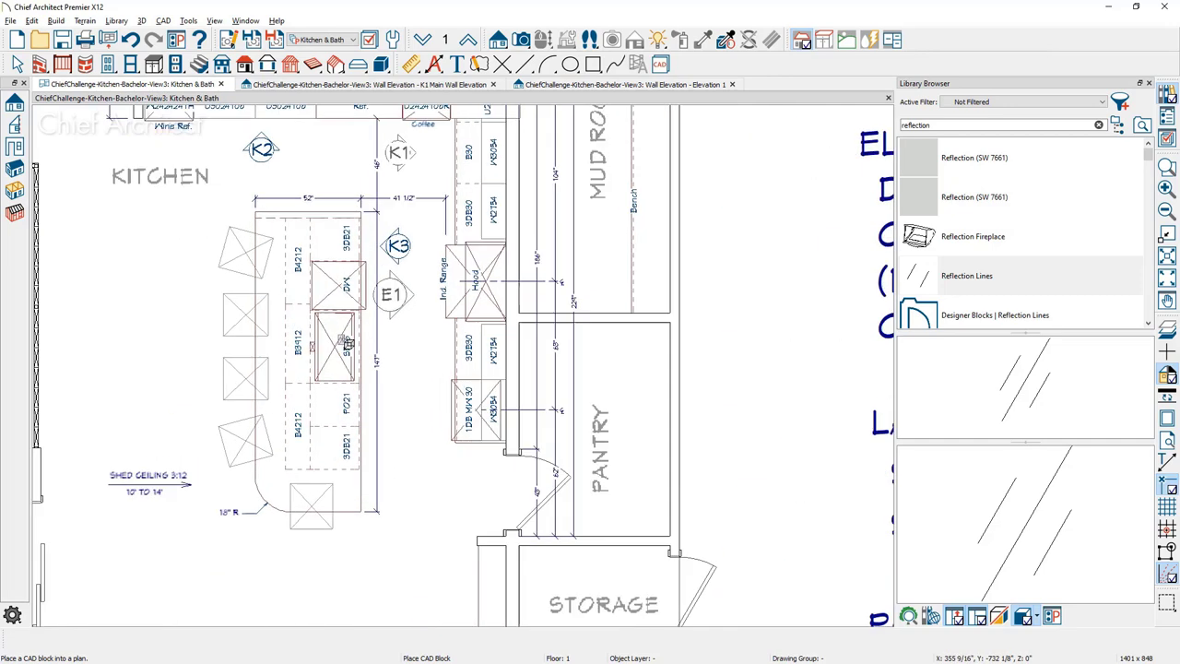
{"action": "scroll", "coordinate": [346, 343], "scroll_direction": "up", "scroll_amount": 3}
{"action": "key", "text": "space"}
{"action": "scroll", "coordinate": [355, 338], "scroll_direction": "up", "scroll_amount": 2}
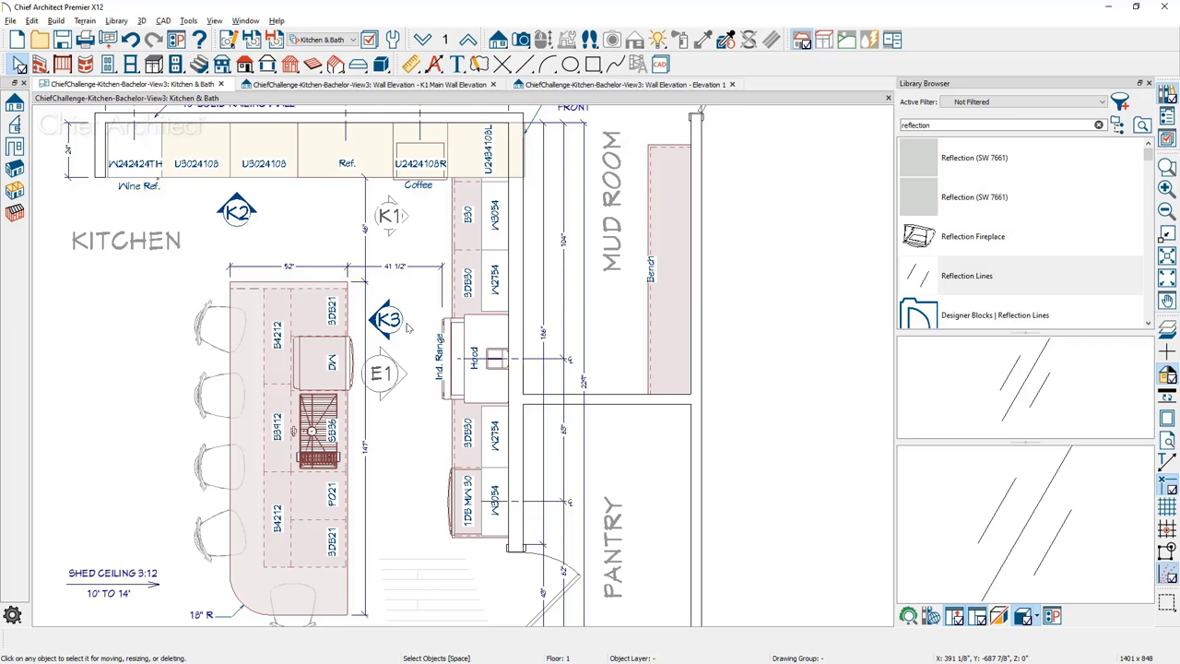
{"action": "left_click", "coordinate": [1168, 119]}
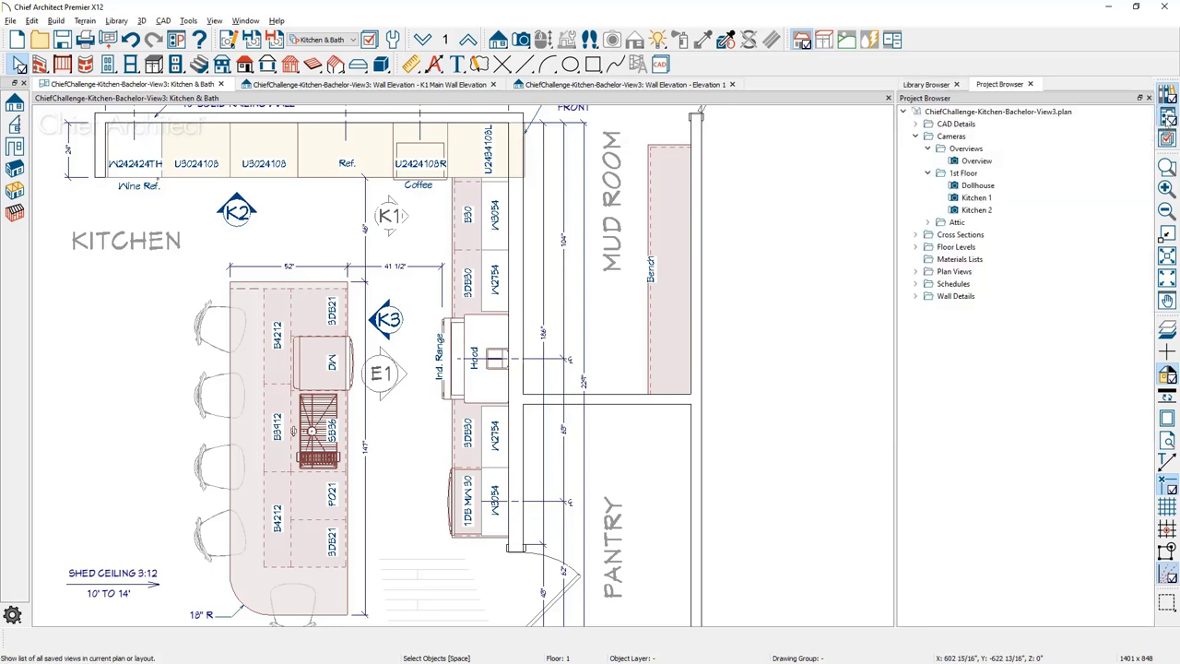
{"action": "left_click", "coordinate": [915, 235]}
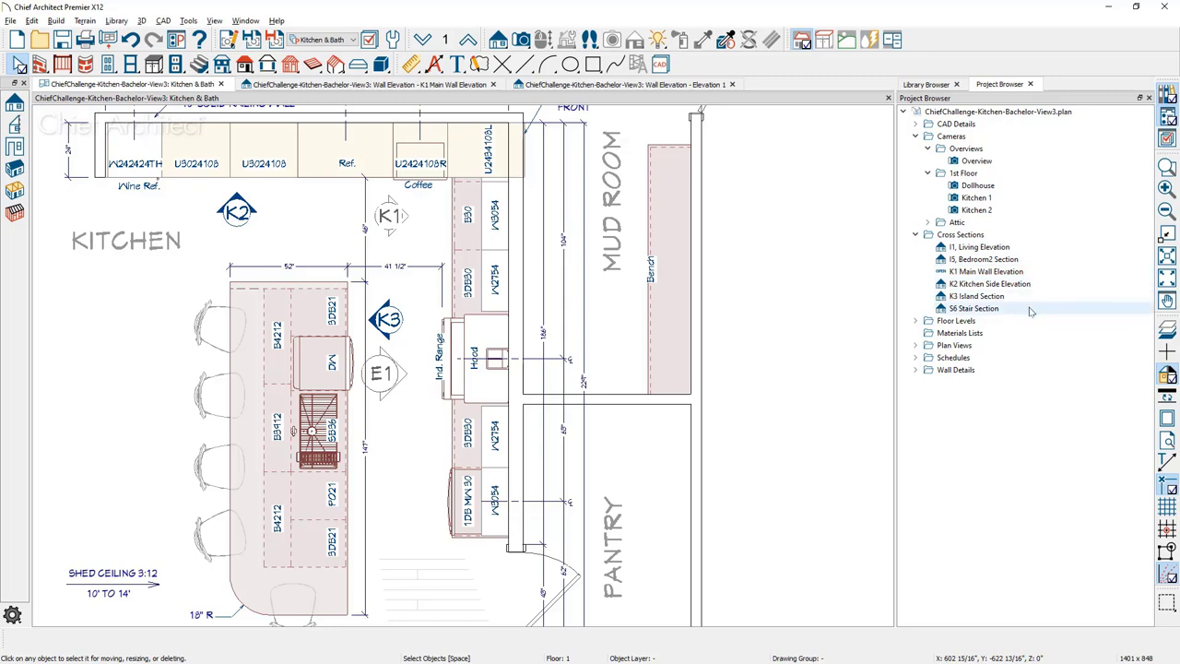
- Rename the E1 wall elevation camera "Elevation Main 2" so it is a saved camera
{"action": "left_click", "coordinate": [390, 389]}
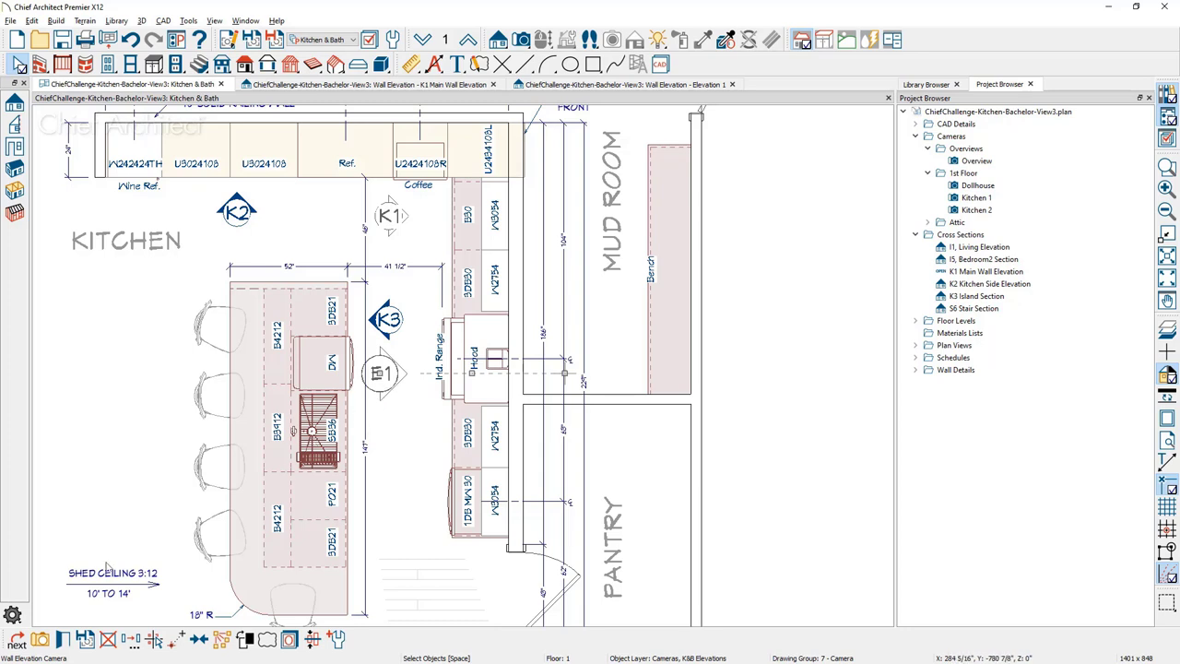
{"action": "left_click", "coordinate": [63, 643]}
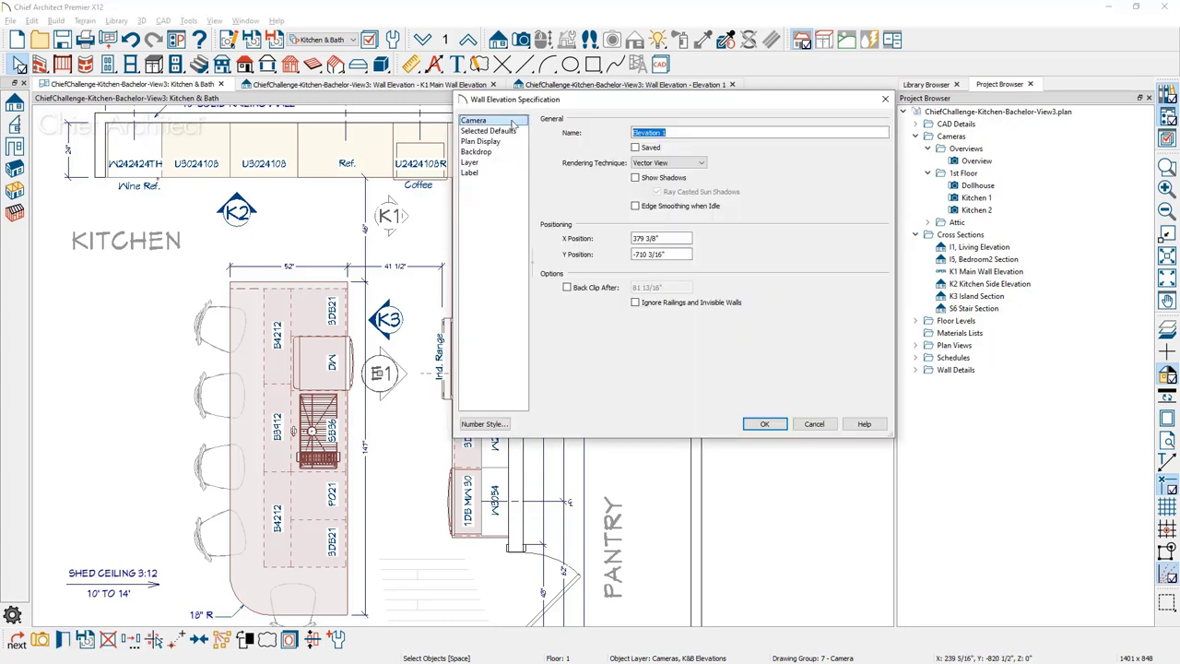
{"action": "left_click", "coordinate": [684, 137]}
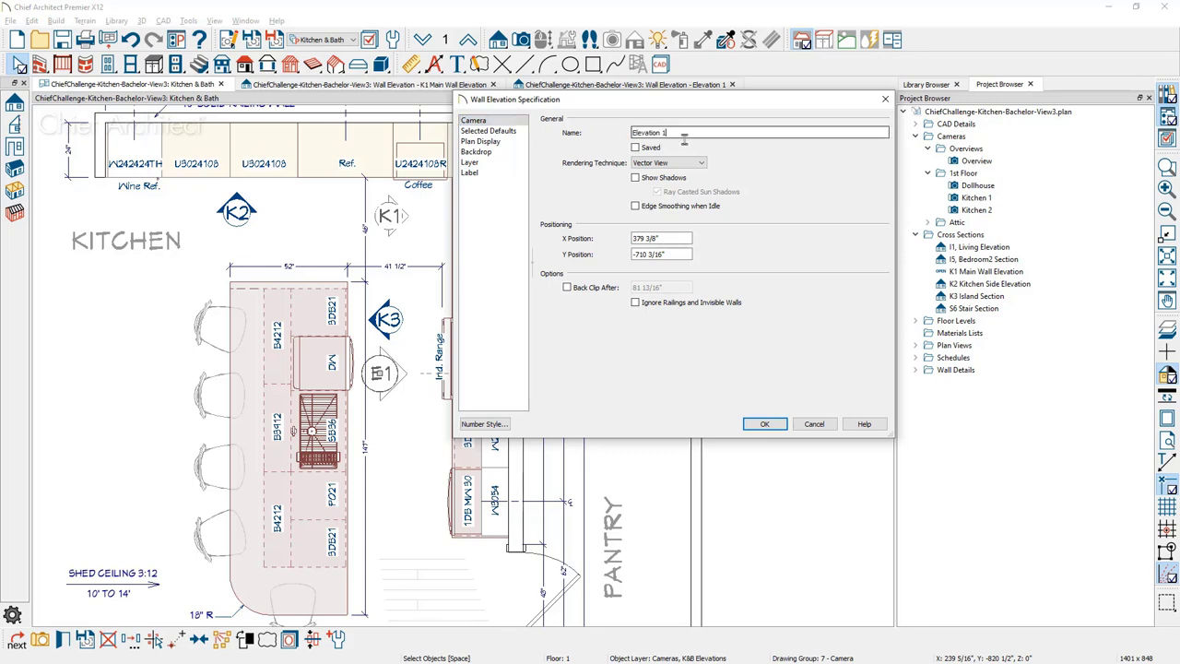
{"action": "key", "text": "BackSpace"}
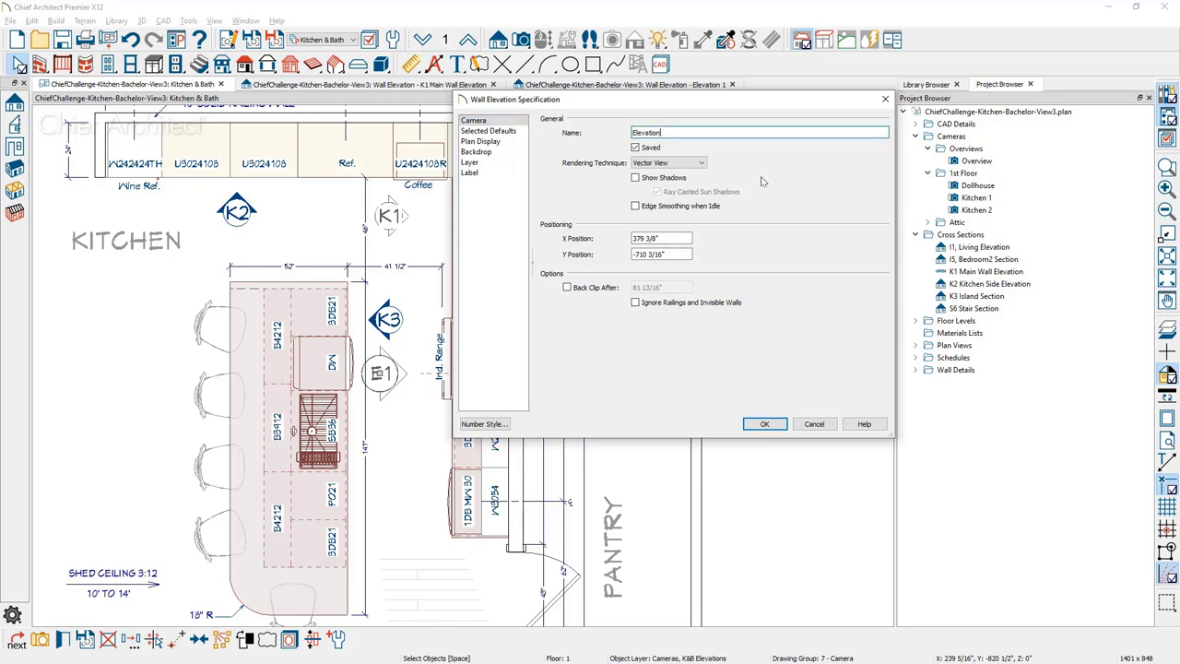
{"action": "type", "text": "Main "}
{"action": "type", "text": "2"}
- Set the range wall camera's plan callout label to K4, turn off automatic callout sizing, and set the callout size to 12"
{"action": "left_click", "coordinate": [521, 143]}
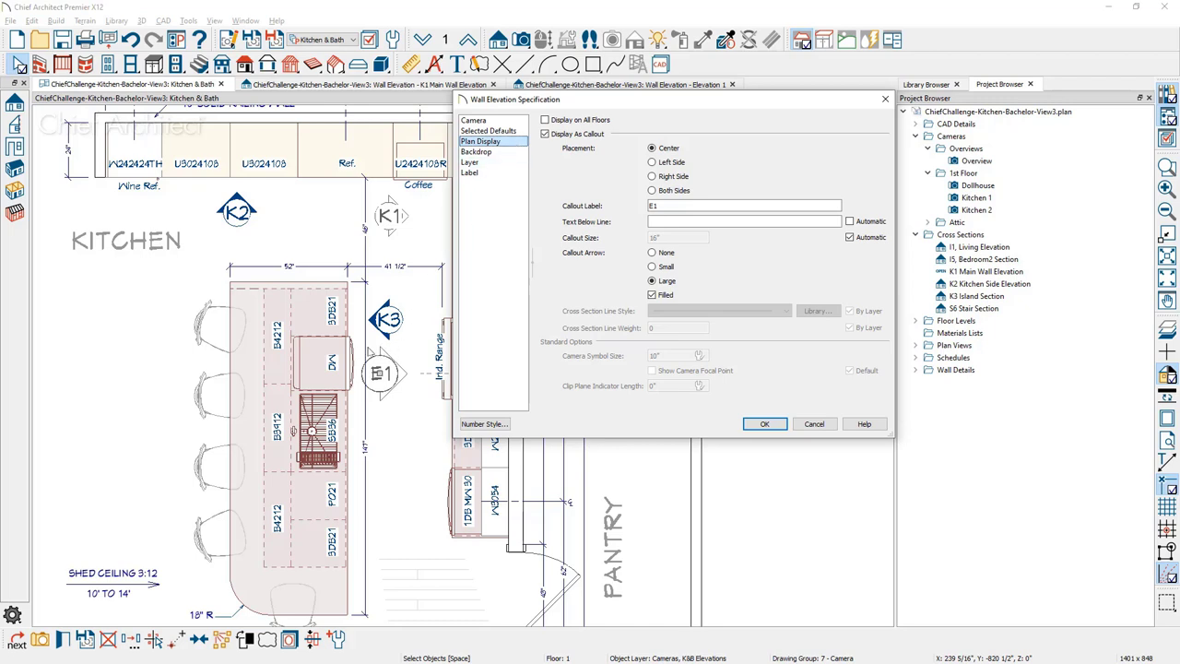
{"action": "left_click", "coordinate": [687, 206]}
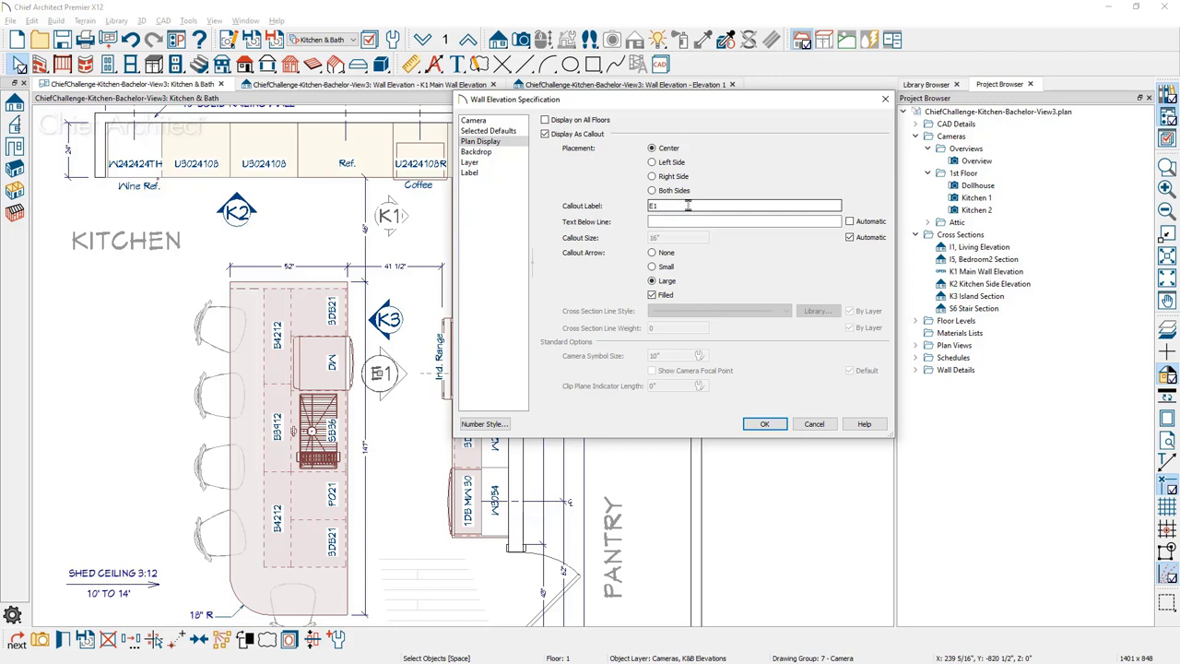
{"action": "left_click_drag", "start_coordinate": [687, 206], "coordinate": [614, 210]}
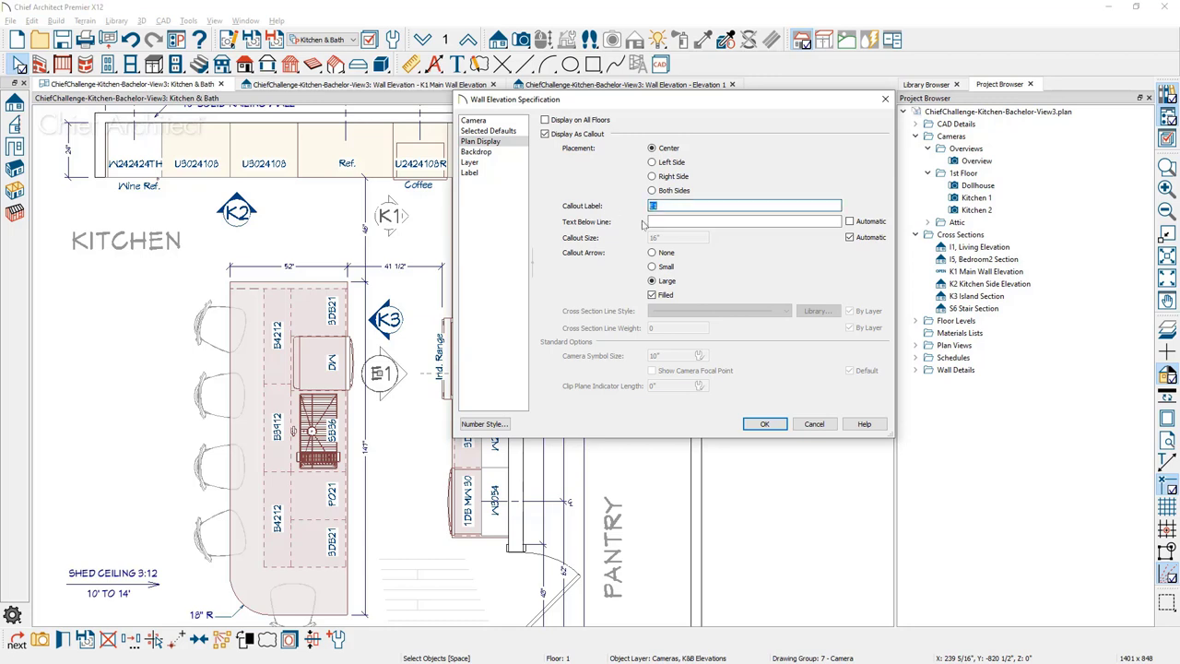
{"action": "type", "text": "K4"}
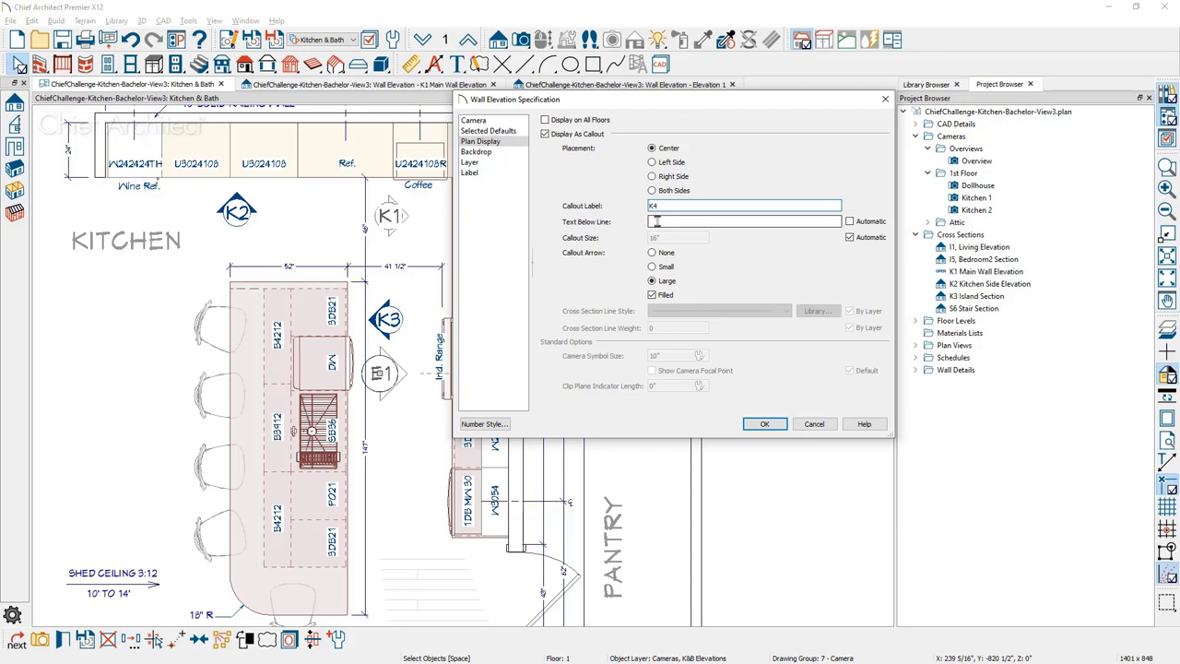
{"action": "left_click", "coordinate": [850, 222]}
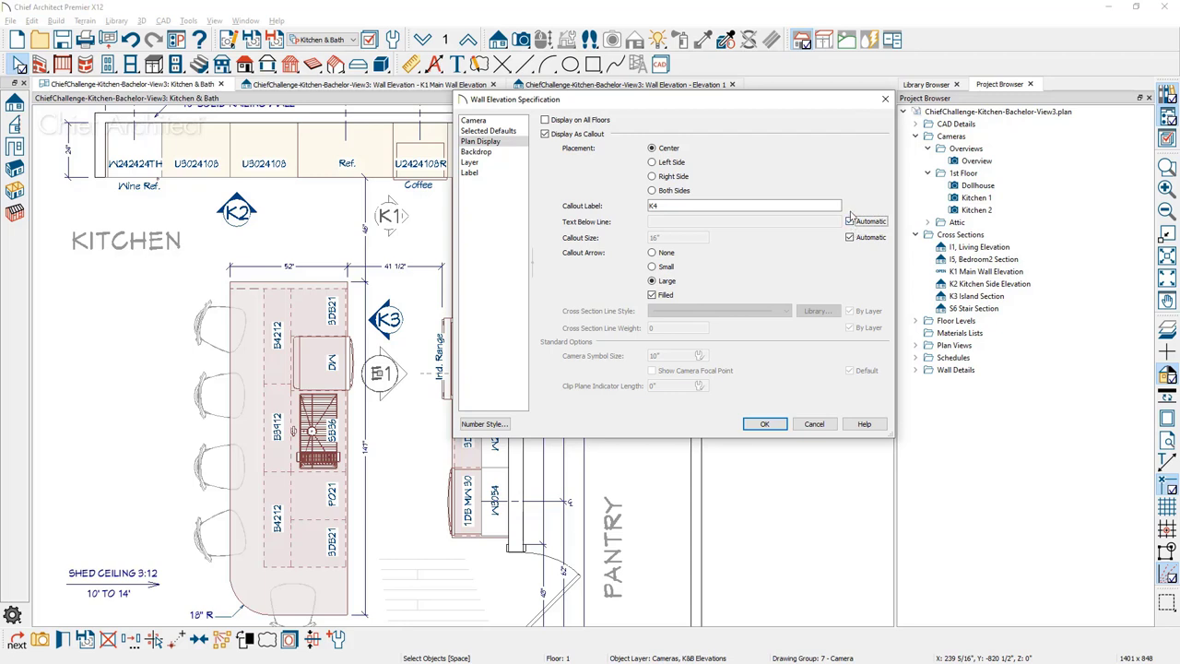
{"action": "left_click", "coordinate": [849, 221]}
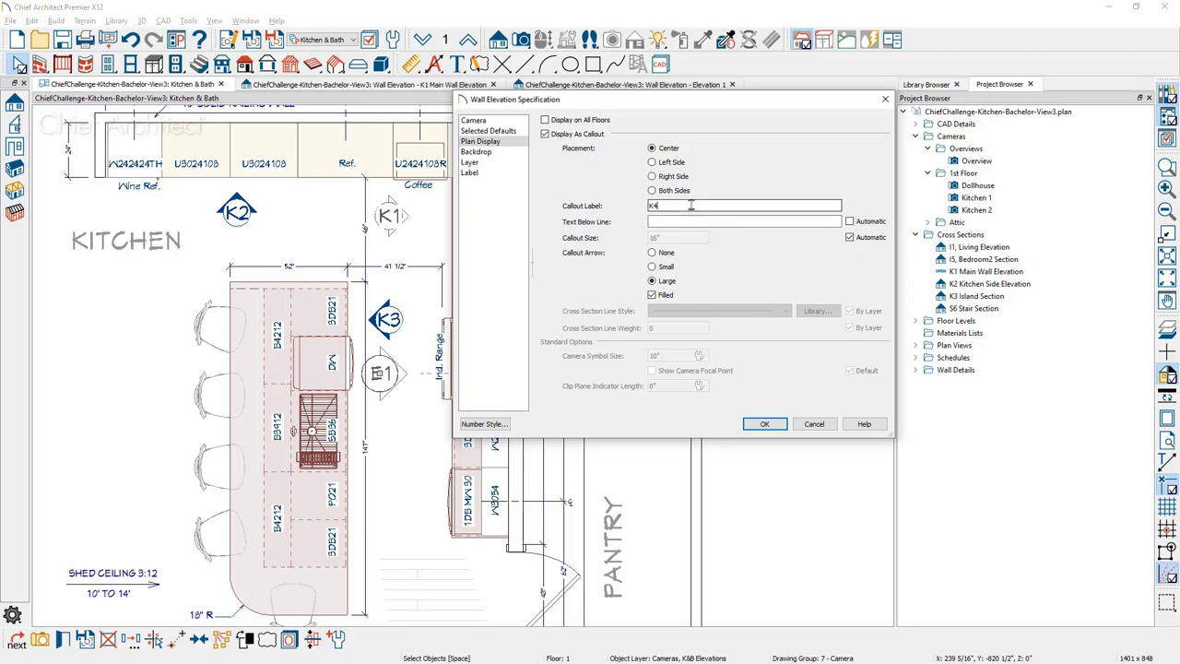
{"action": "left_click", "coordinate": [850, 237]}
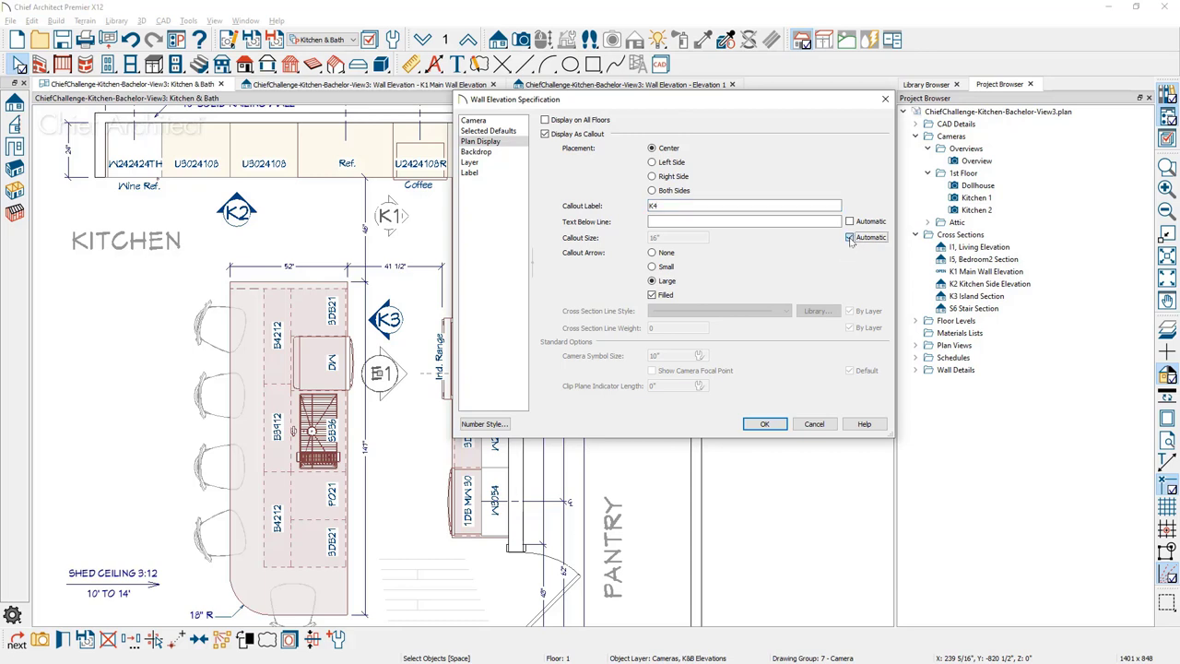
{"action": "double_click", "coordinate": [643, 237]}
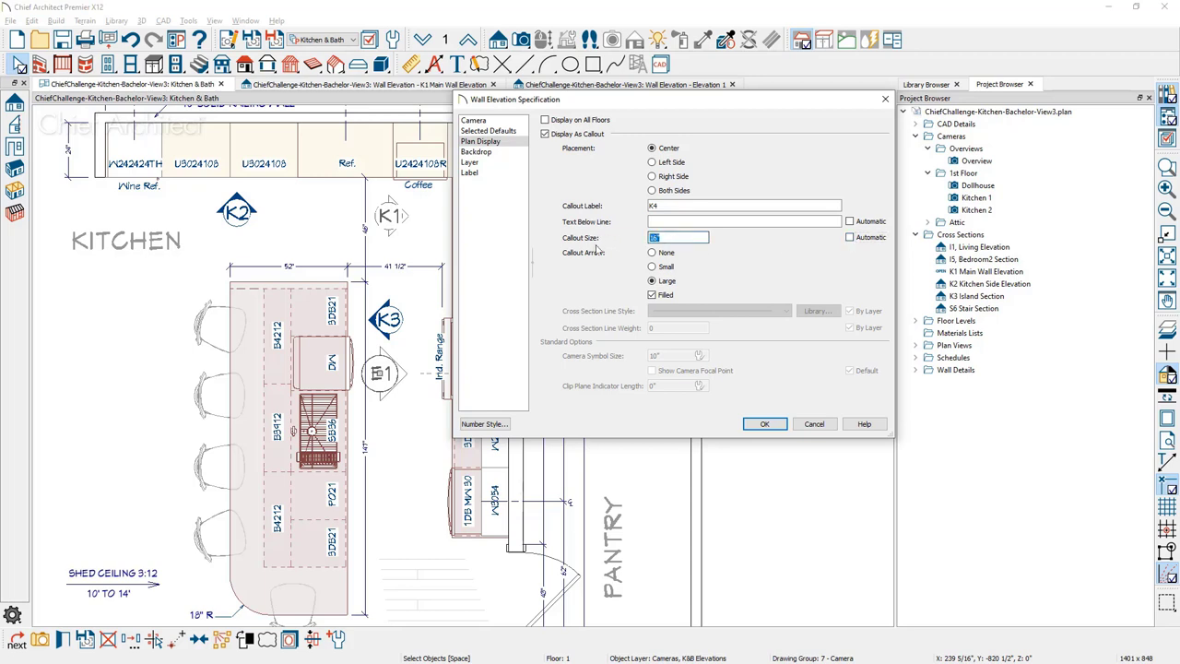
{"action": "type", "text": "12"}
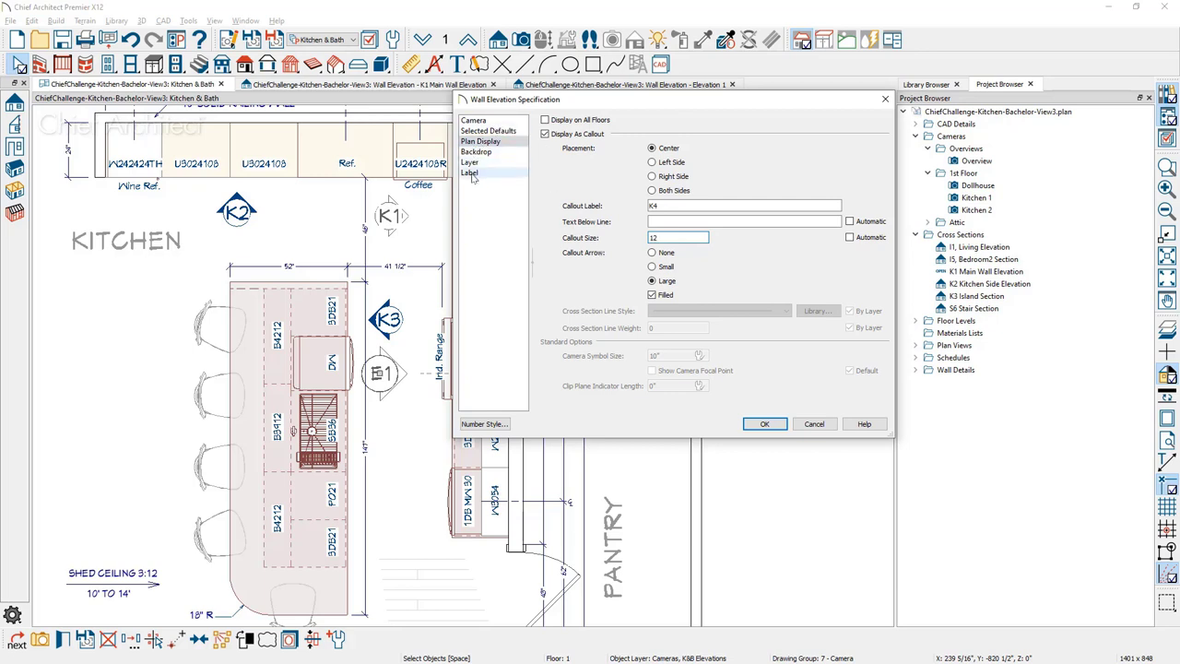
{"action": "left_click", "coordinate": [764, 425]}
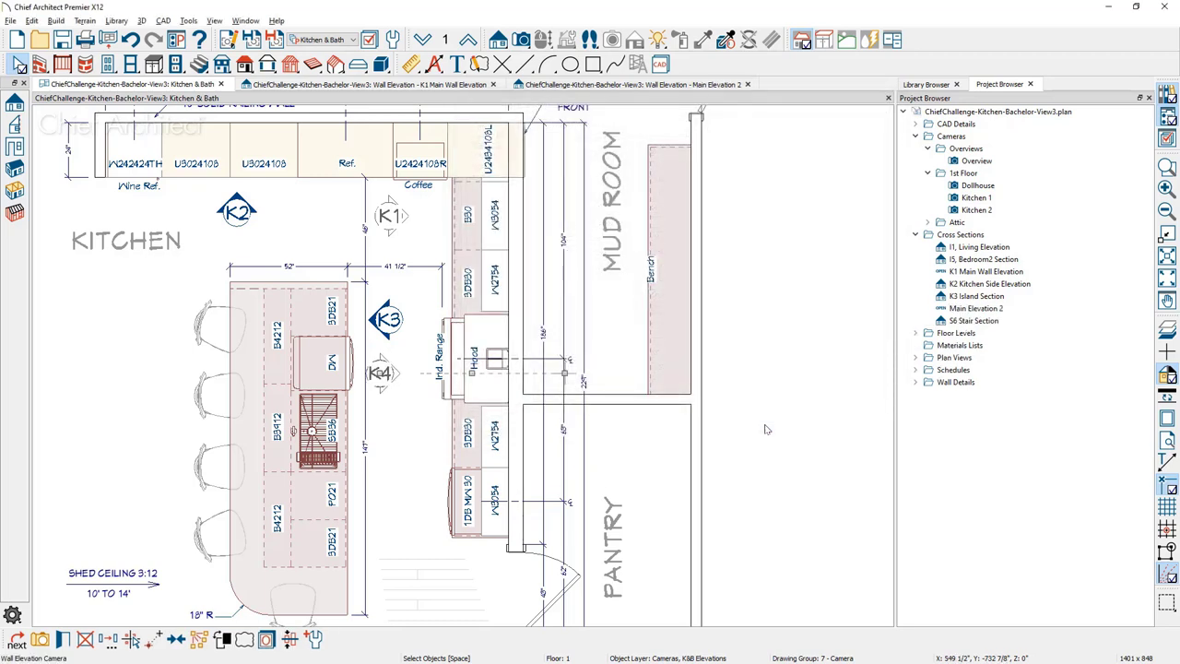
{"action": "left_click", "coordinate": [765, 429]}
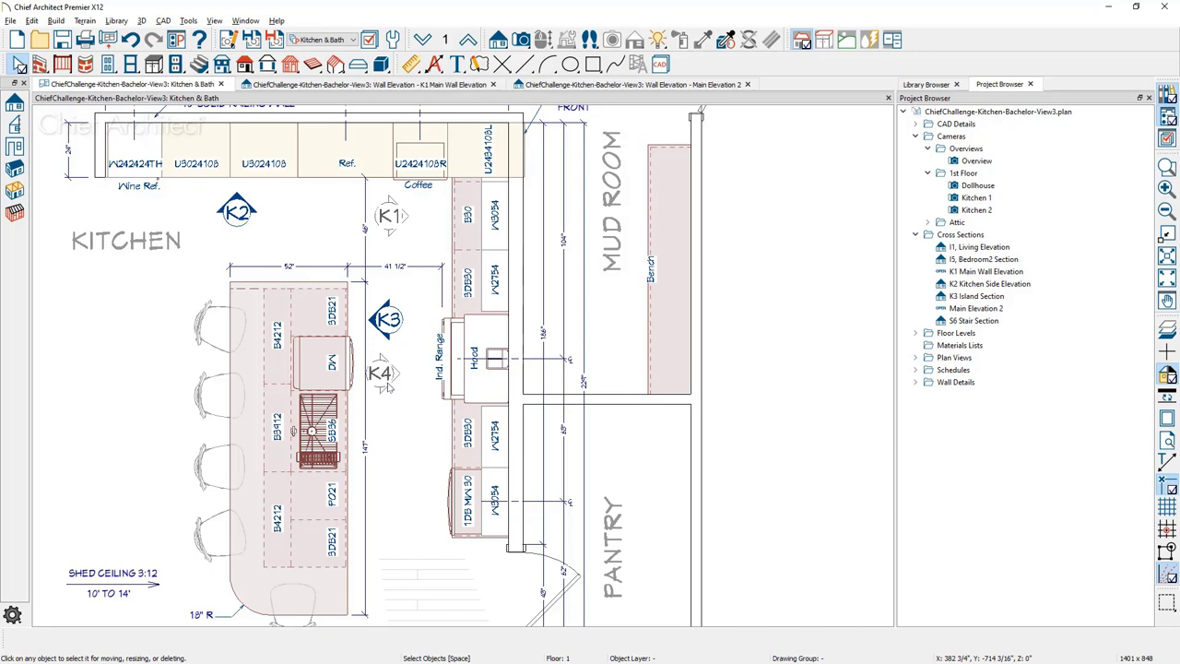
- Edit the saved Main Elevation 2 cross section and rename it "K4, Main Elevation 2"
{"action": "right_click", "coordinate": [1003, 311]}
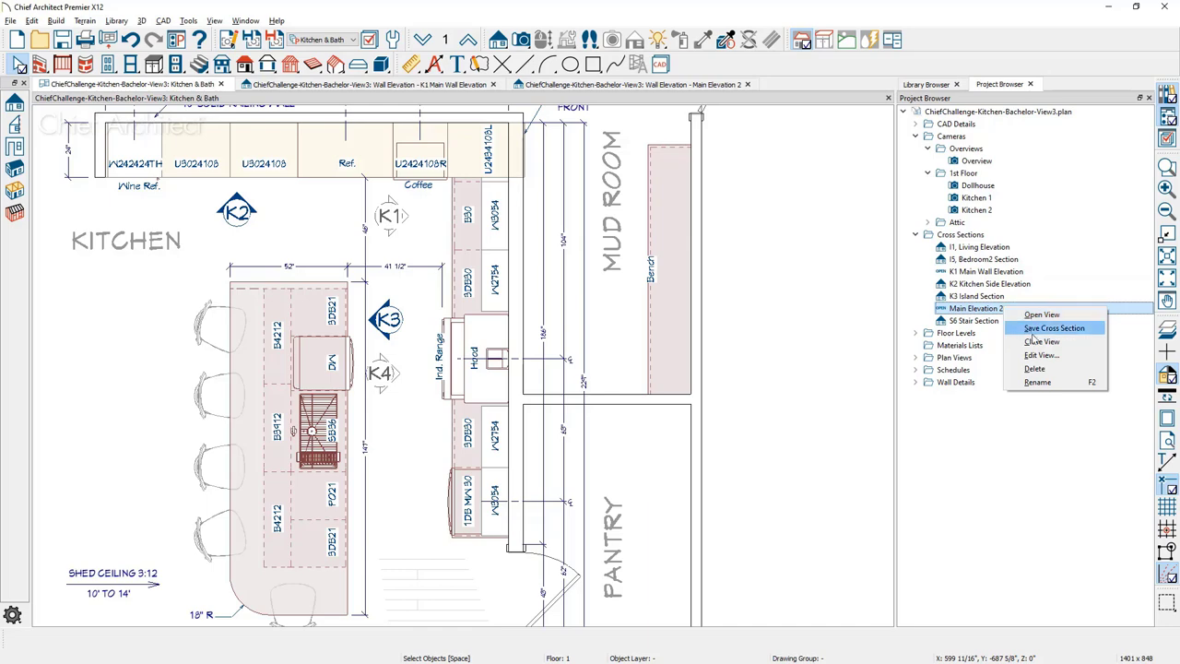
{"action": "left_click", "coordinate": [1041, 355]}
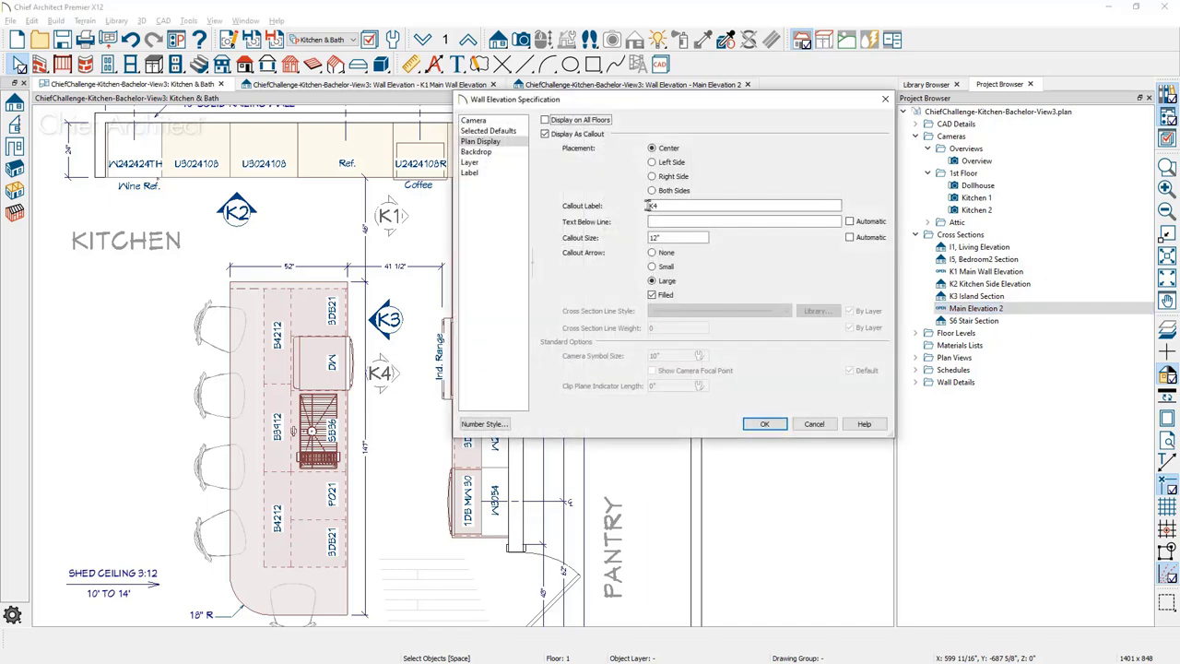
{"action": "left_click", "coordinate": [473, 121]}
{"action": "left_click_drag", "start_coordinate": [682, 134], "coordinate": [634, 133]}
{"action": "left_click", "coordinate": [633, 133]}
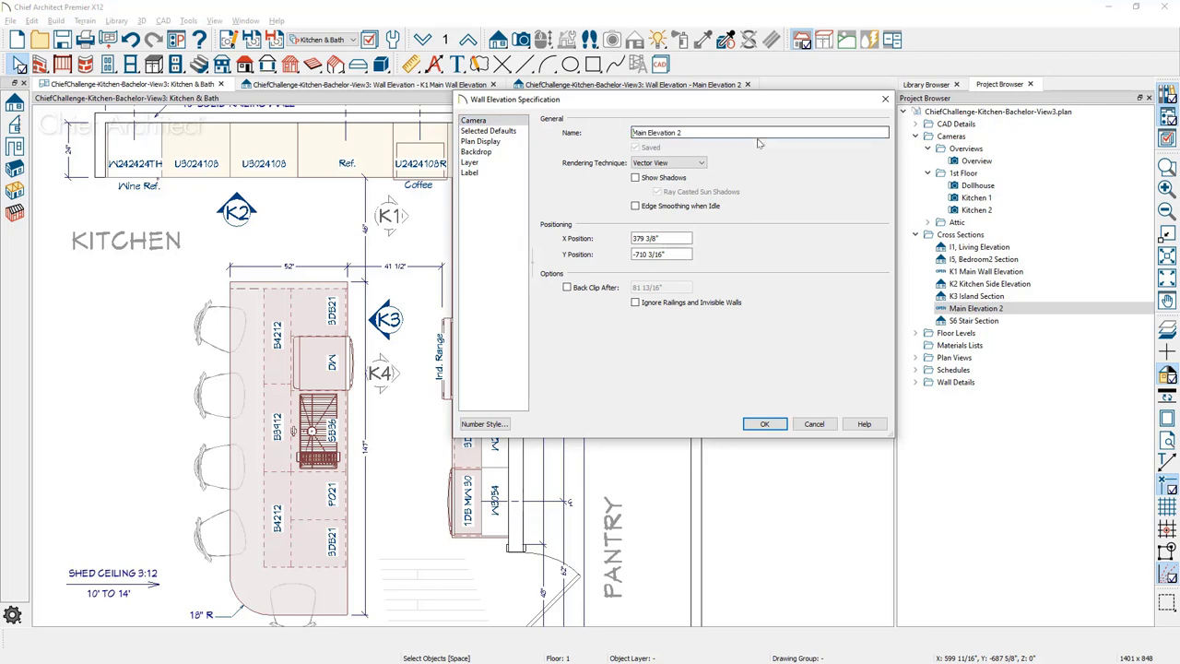
{"action": "type", "text": "K"}
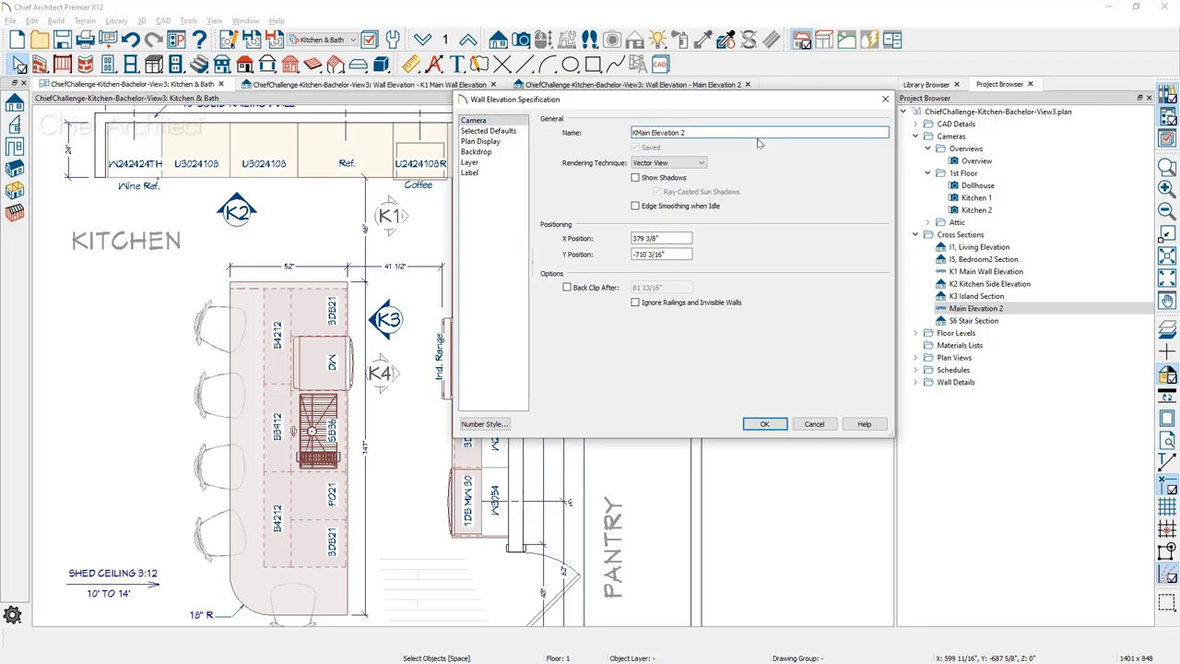
{"action": "type", "text": "4,"}
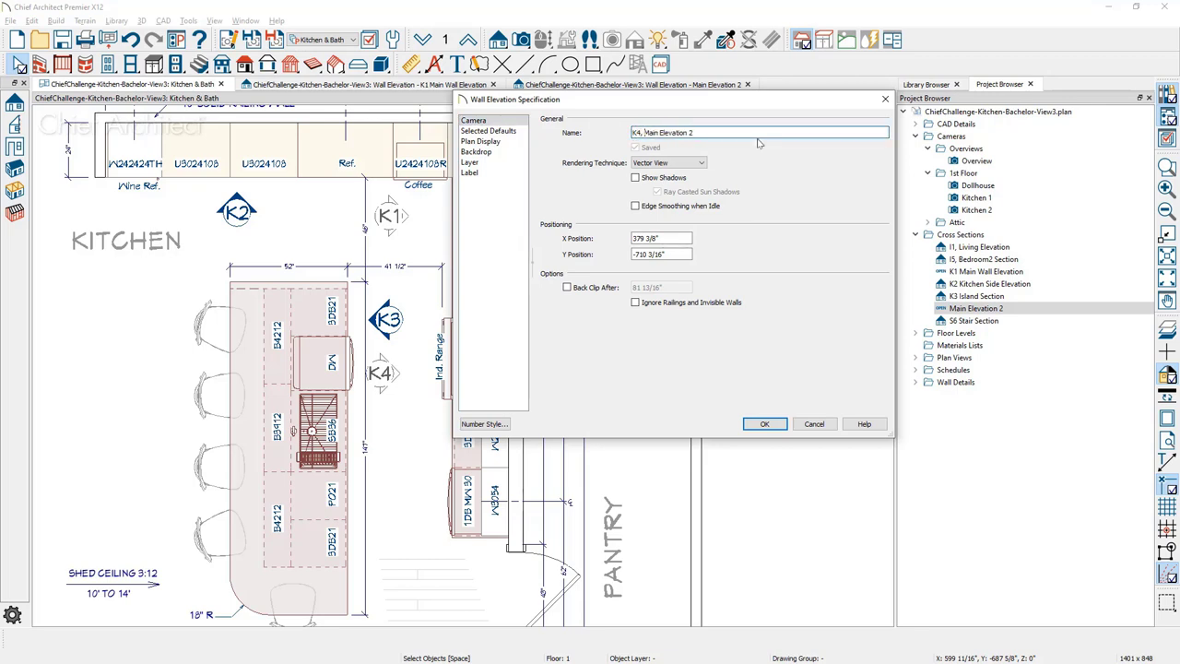
{"action": "left_click", "coordinate": [765, 424]}
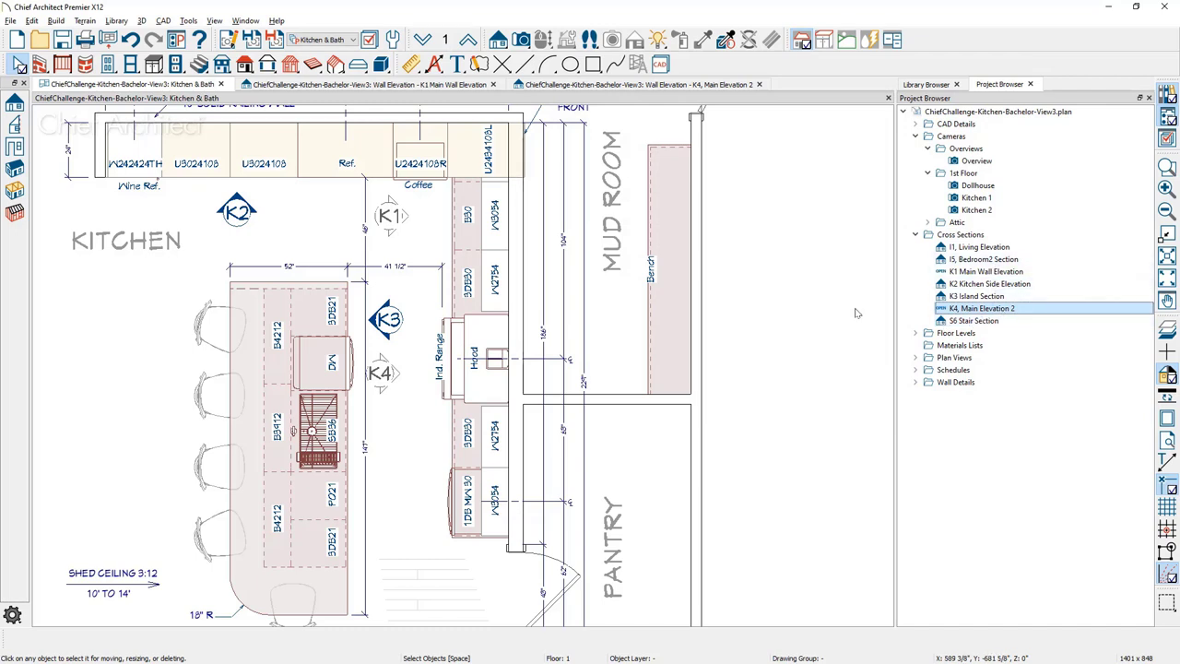
- In the K4 elevation, add a leader line from the crossed-out tall cabinet's upper corner with the text "REAR OF CABINET"
{"action": "left_click", "coordinate": [447, 85]}
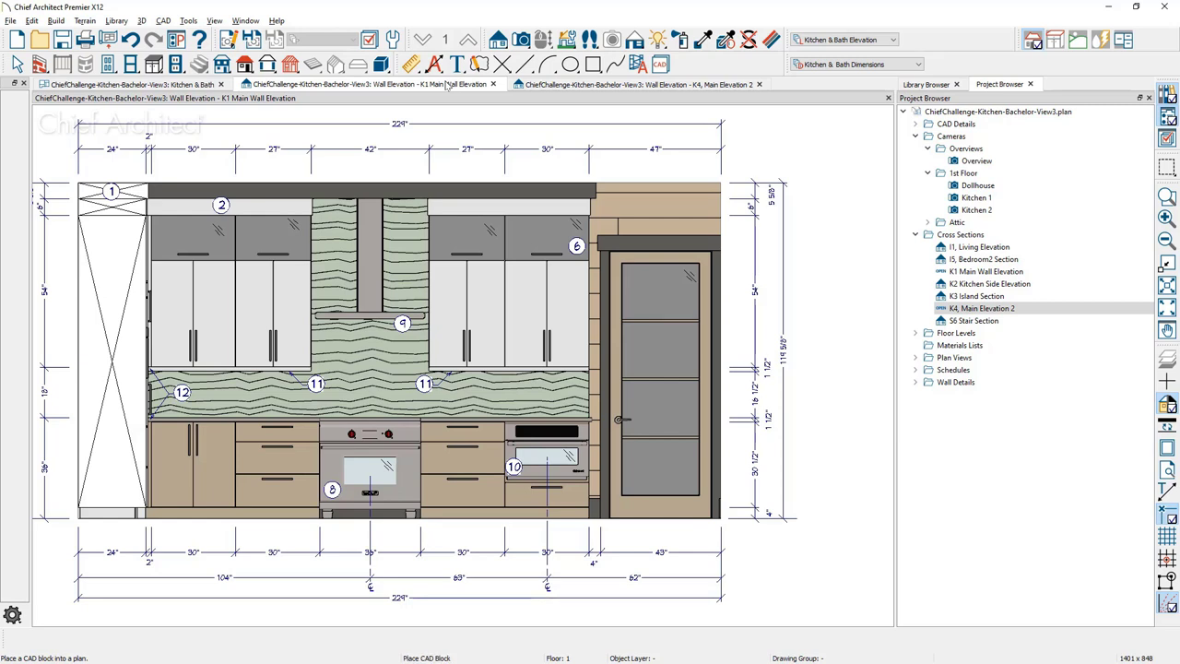
{"action": "left_click", "coordinate": [584, 85]}
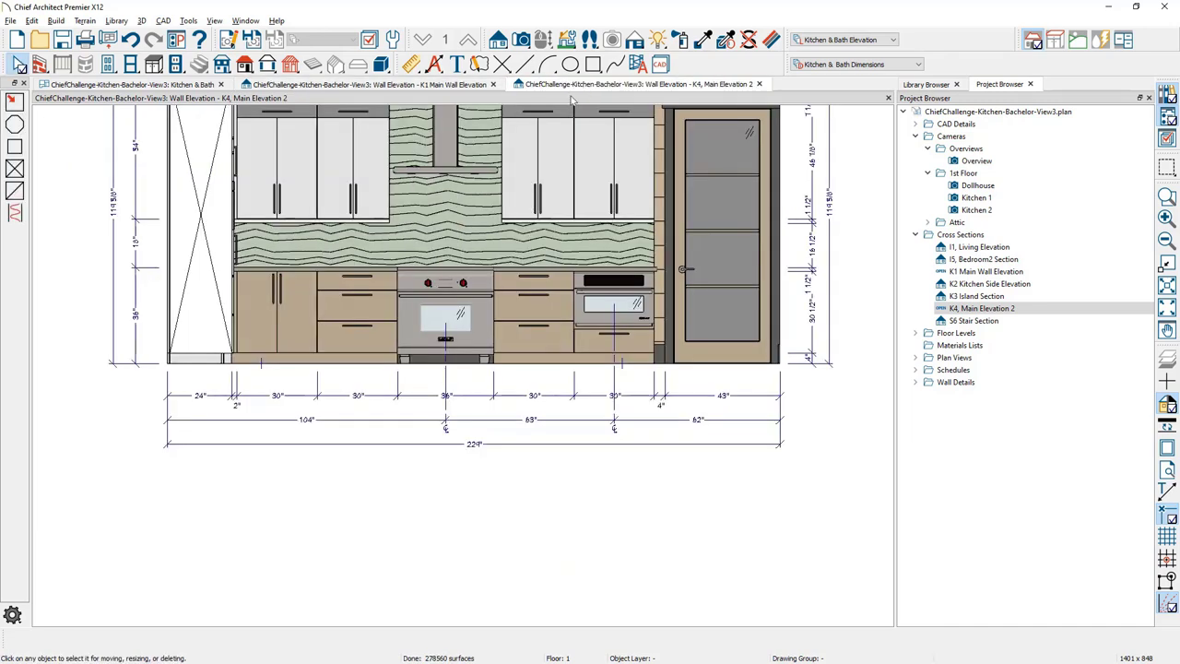
{"action": "scroll", "coordinate": [548, 377], "scroll_direction": "down", "scroll_amount": 2}
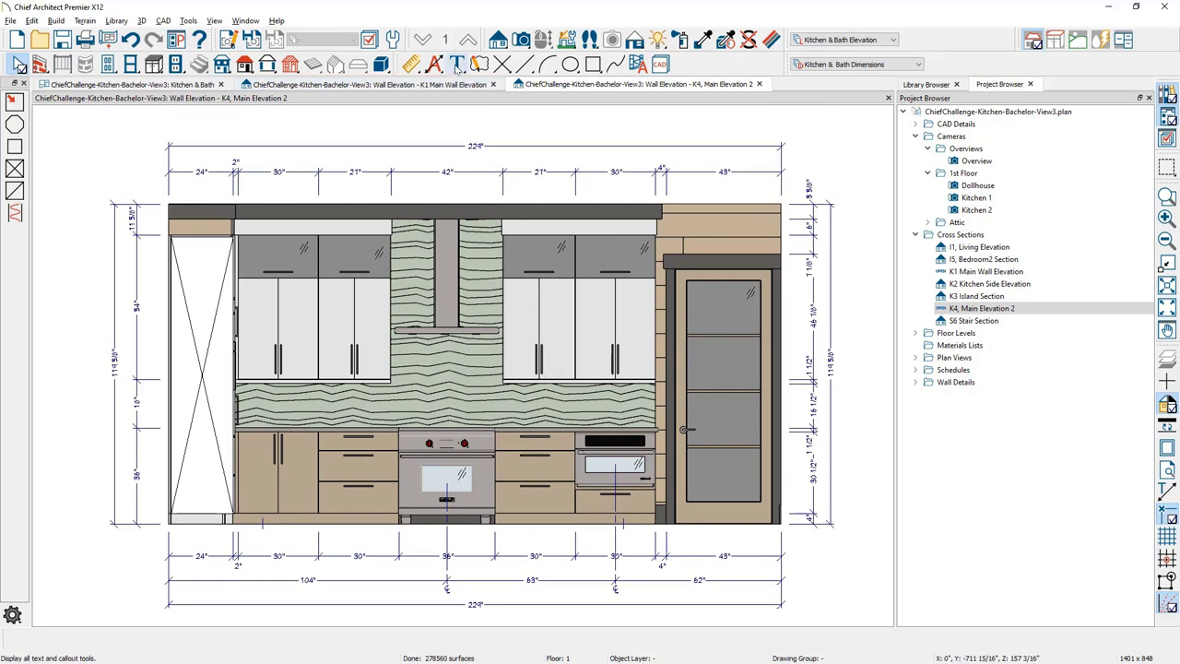
{"action": "left_click", "coordinate": [456, 67]}
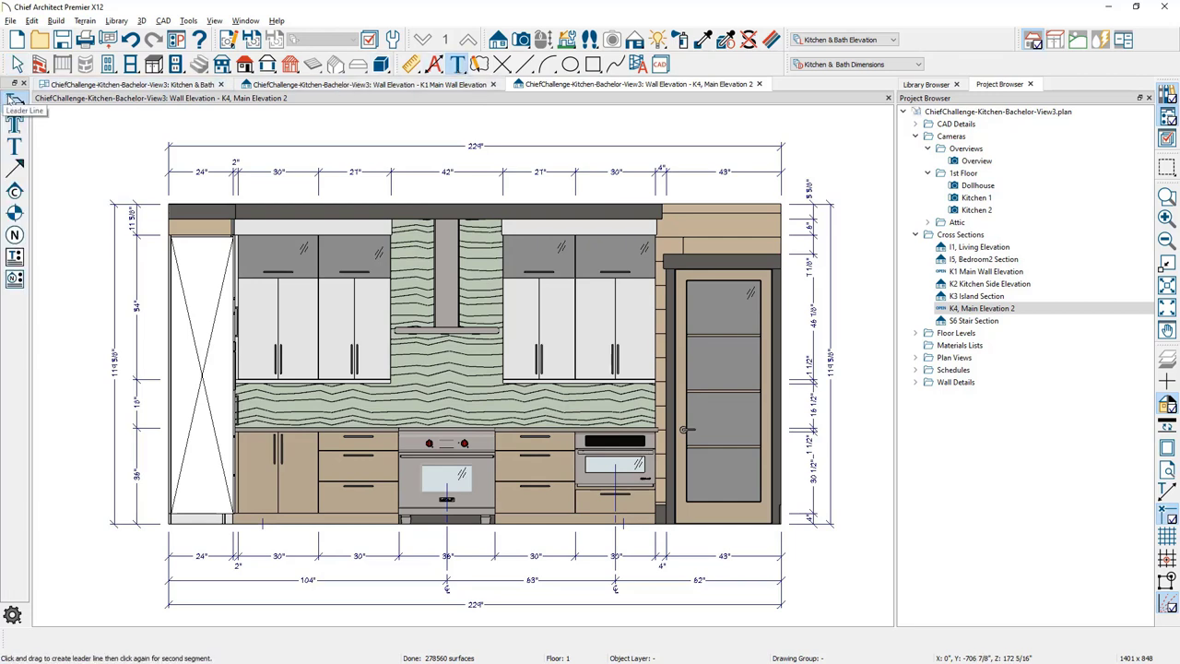
{"action": "left_click", "coordinate": [14, 101]}
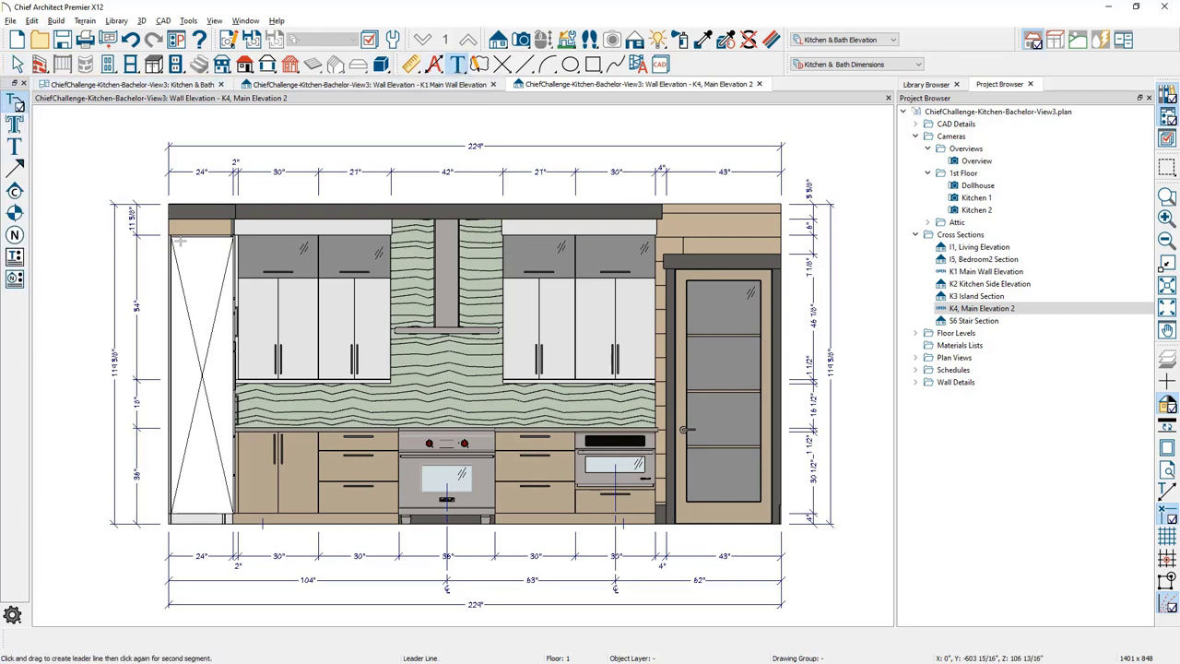
{"action": "left_click_drag", "start_coordinate": [180, 240], "coordinate": [143, 171]}
{"action": "left_click", "coordinate": [112, 172]}
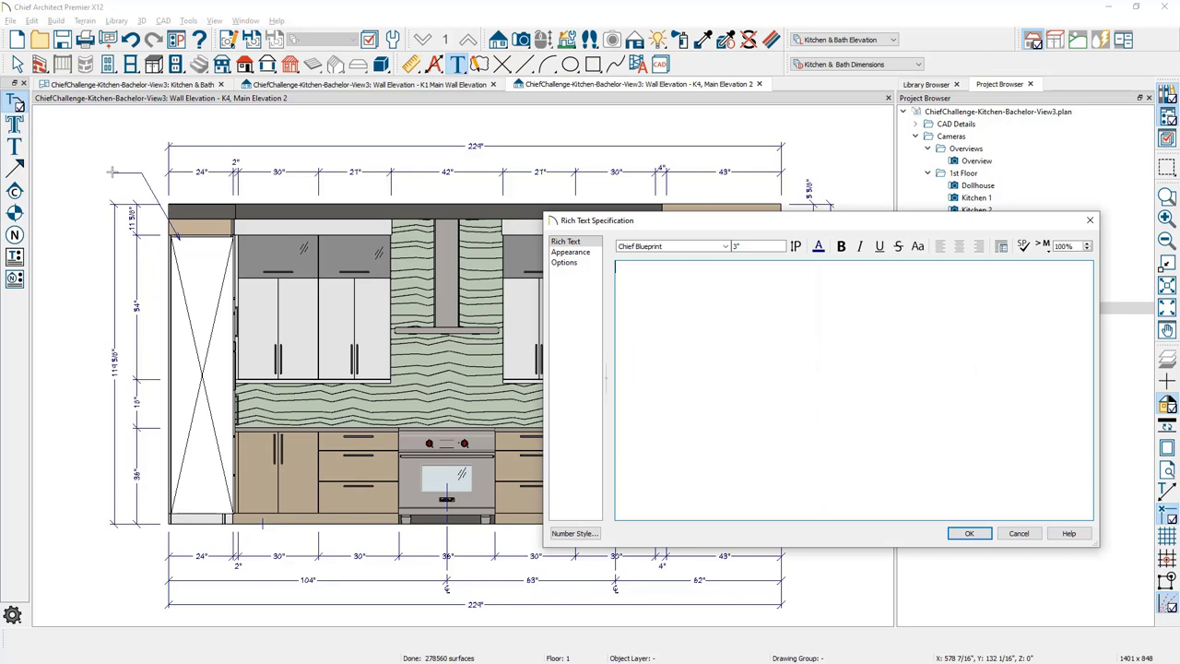
{"action": "type", "text": "REAR OF CABINET"}
{"action": "left_click", "coordinate": [969, 533]}
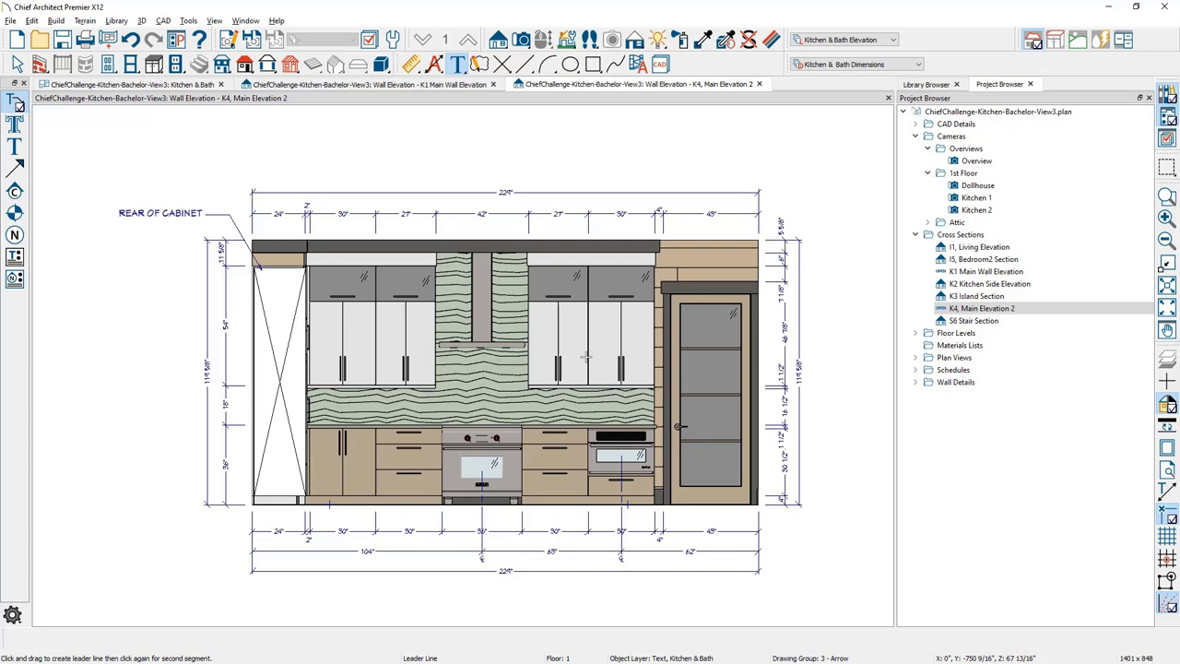
- Place a Kitchen-type note reading "CUSTOM TILE" on the tile backsplash beside the range in the K4 elevation
{"action": "left_click", "coordinate": [14, 235]}
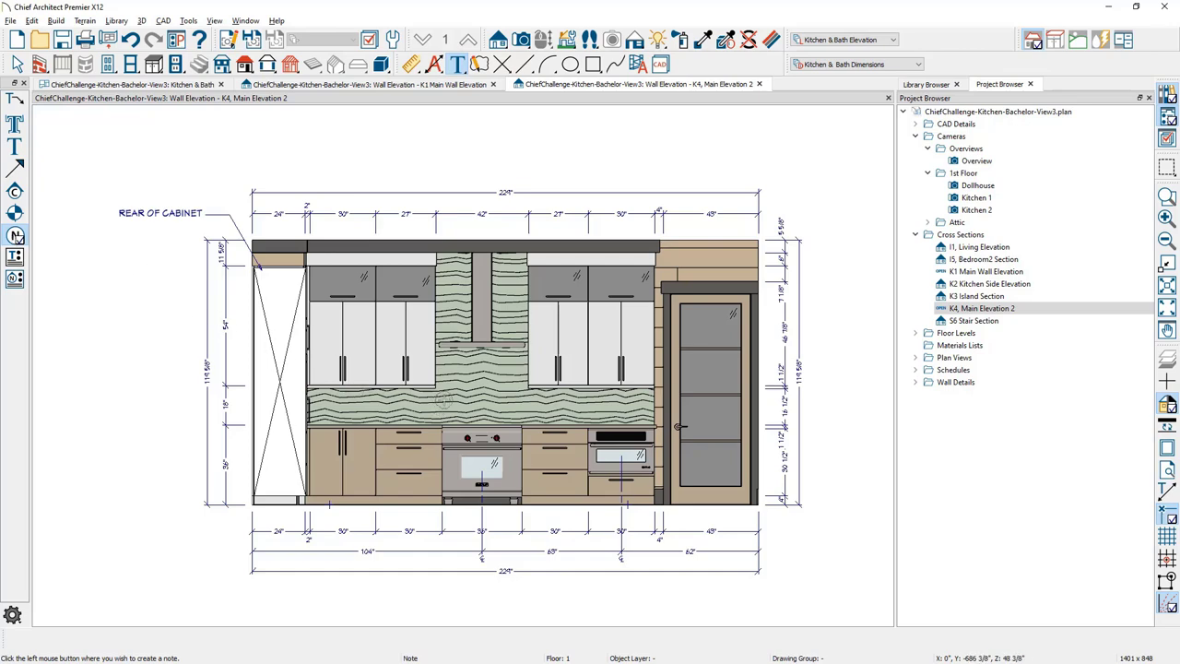
{"action": "left_click", "coordinate": [443, 399]}
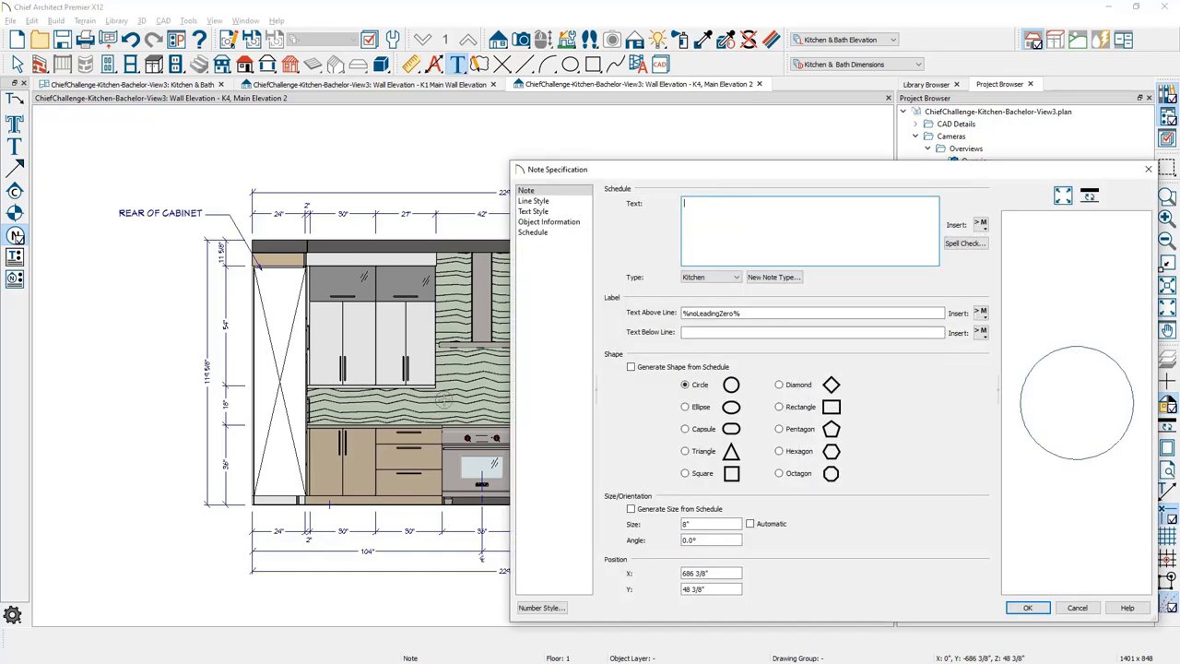
{"action": "type", "text": "CUSTOM TILE"}
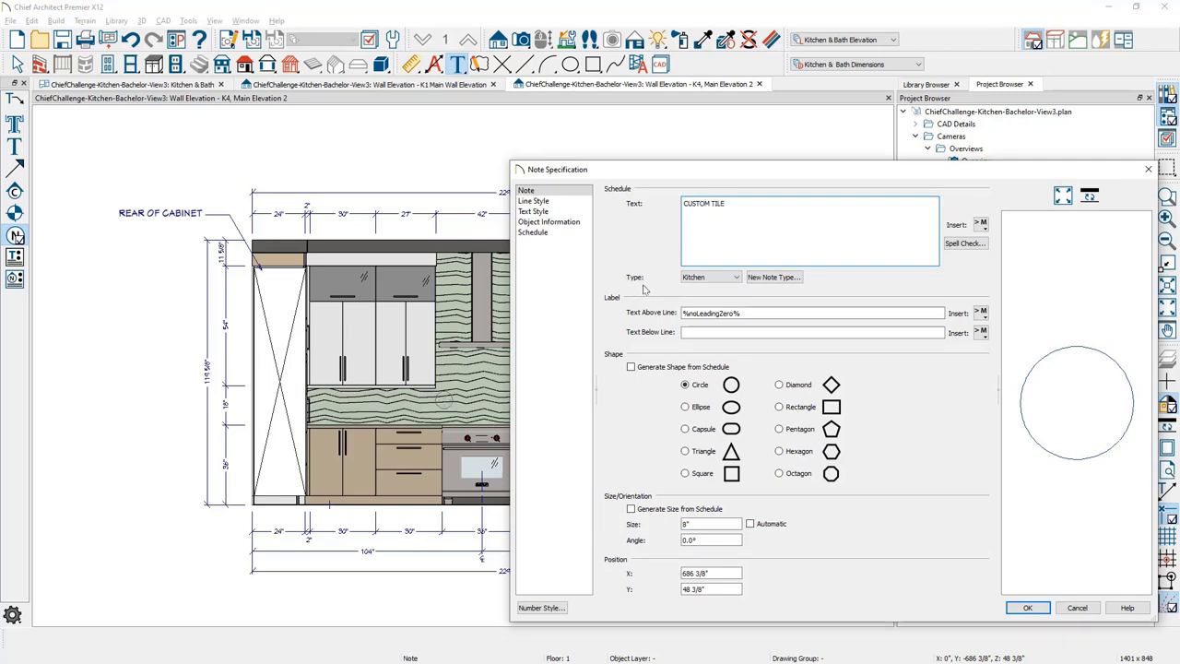
{"action": "left_click", "coordinate": [737, 279]}
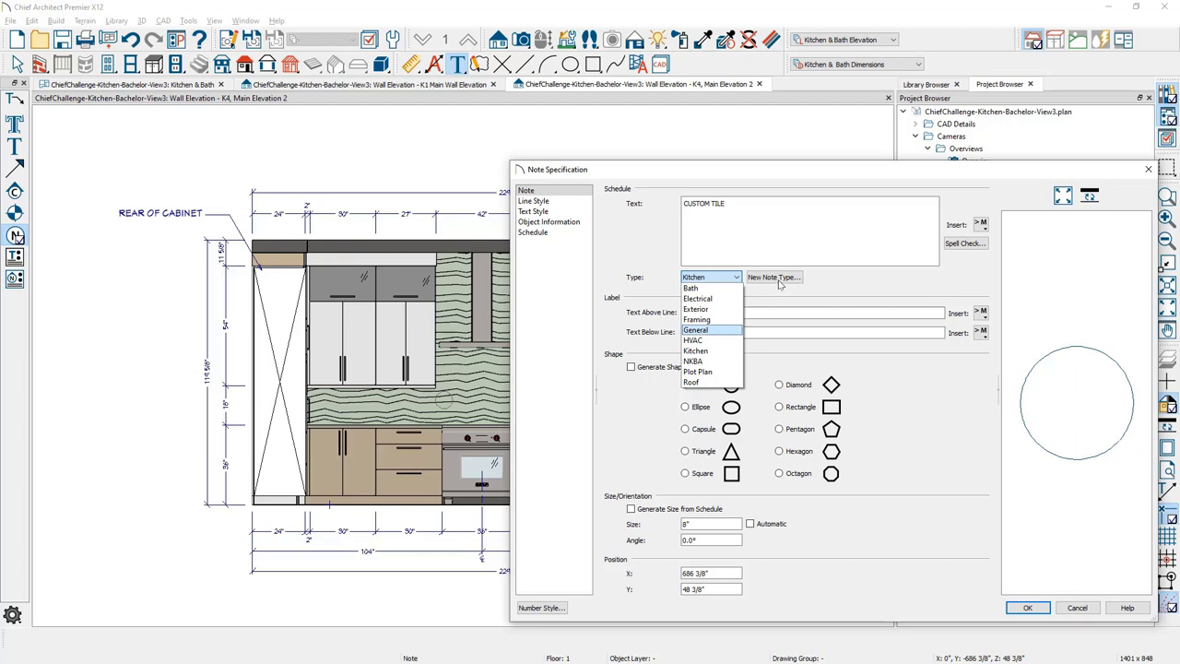
{"action": "left_click", "coordinate": [697, 351]}
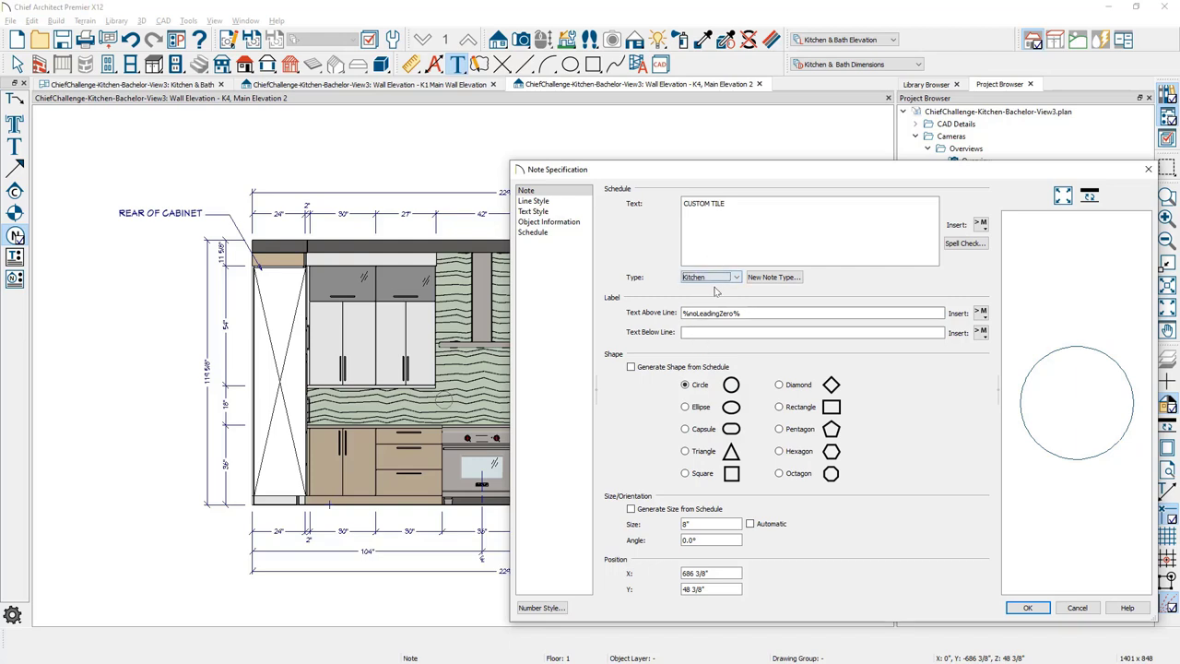
{"action": "left_click", "coordinate": [750, 313]}
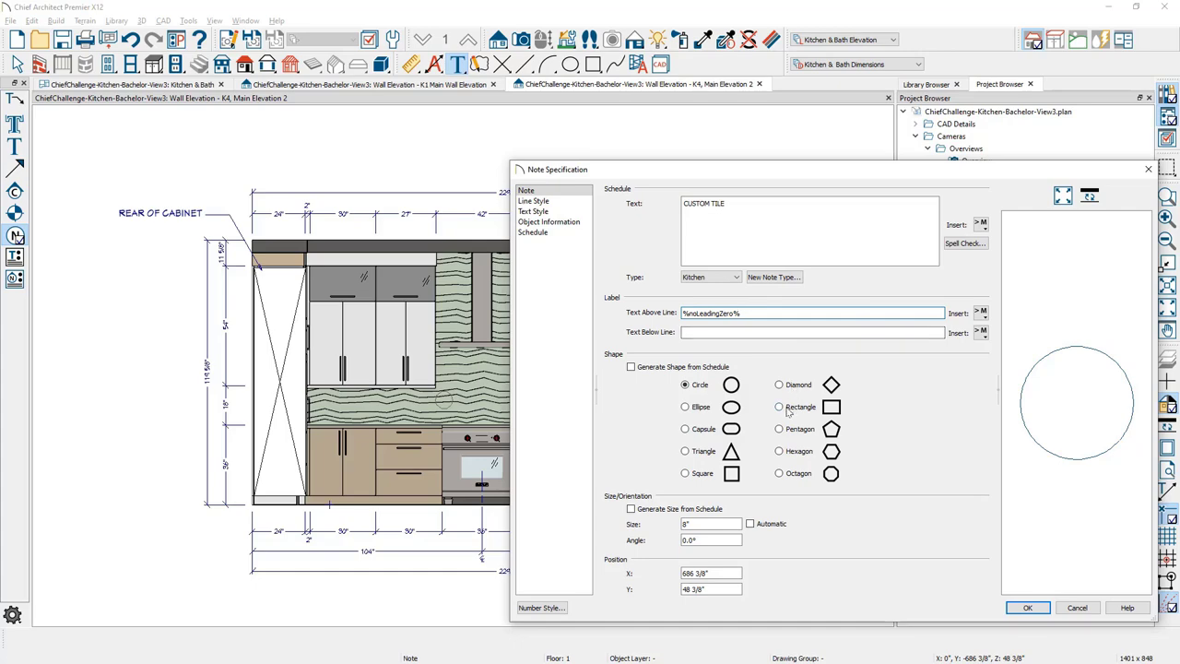
{"action": "left_click", "coordinate": [1028, 609]}
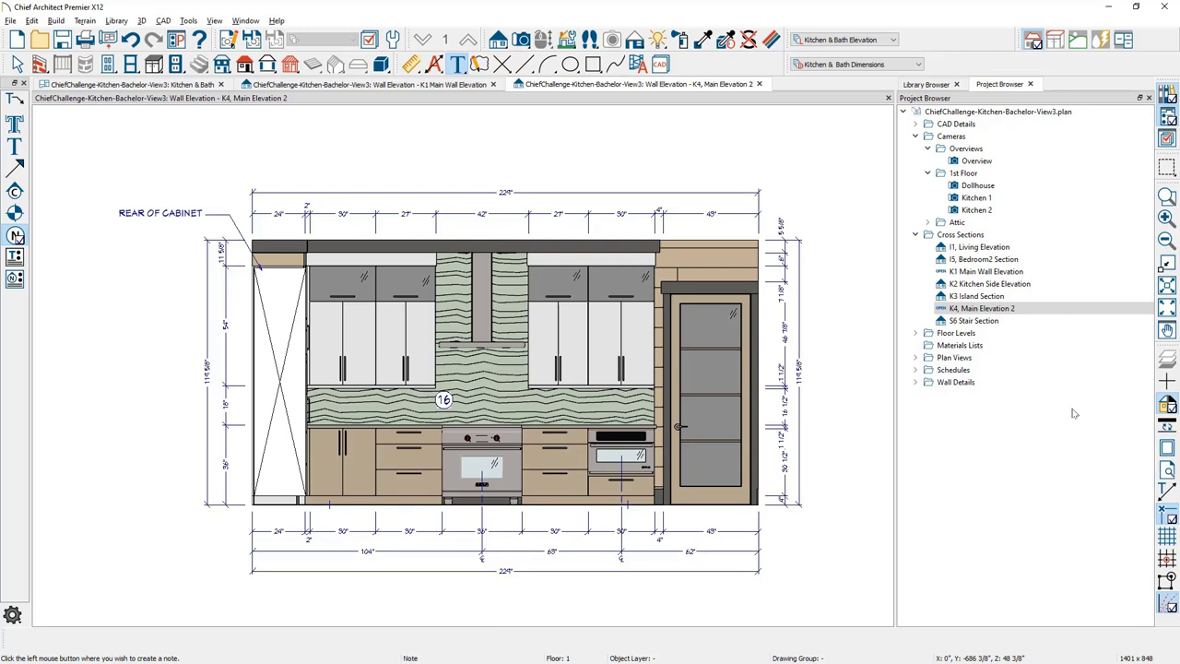
- Open the "Notes, Kitchen Key Notes" CAD detail and select its key notes schedule to check the kitchen notes
{"action": "left_click", "coordinate": [917, 125]}
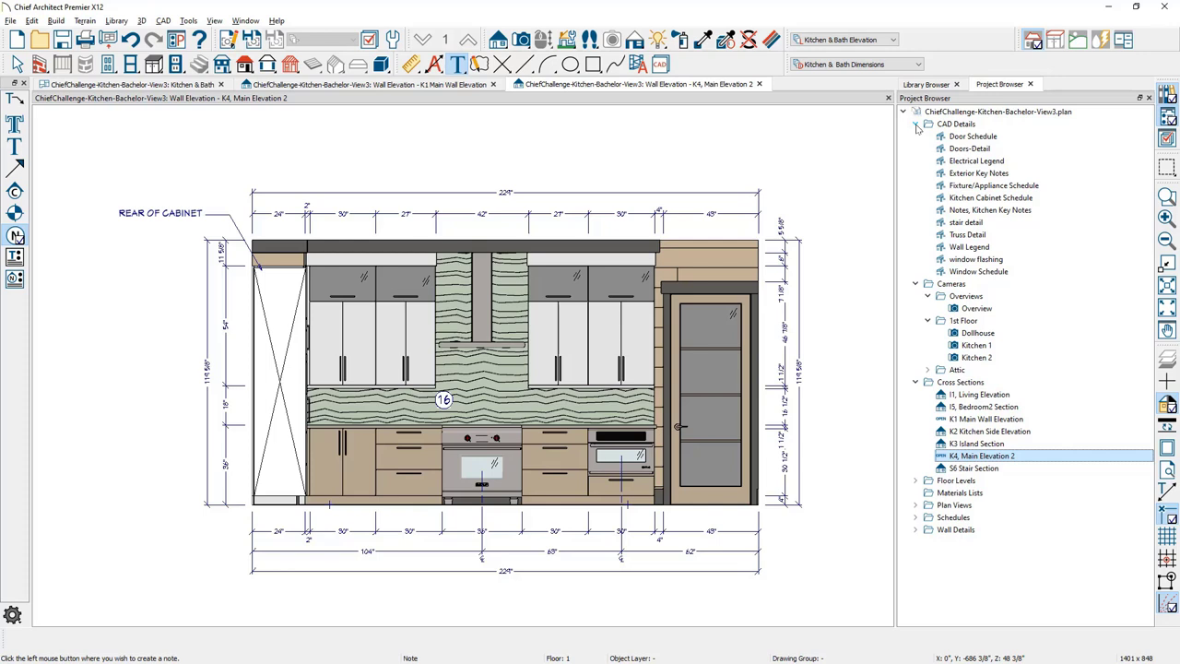
{"action": "double_click", "coordinate": [1032, 210]}
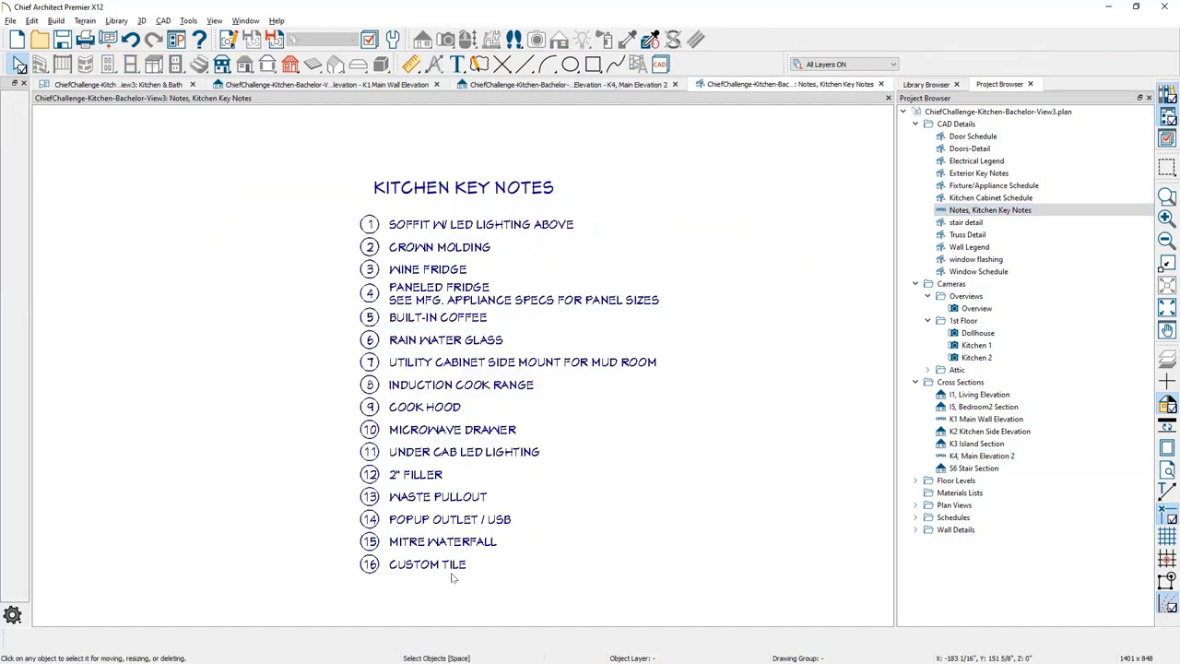
{"action": "left_click", "coordinate": [391, 399]}
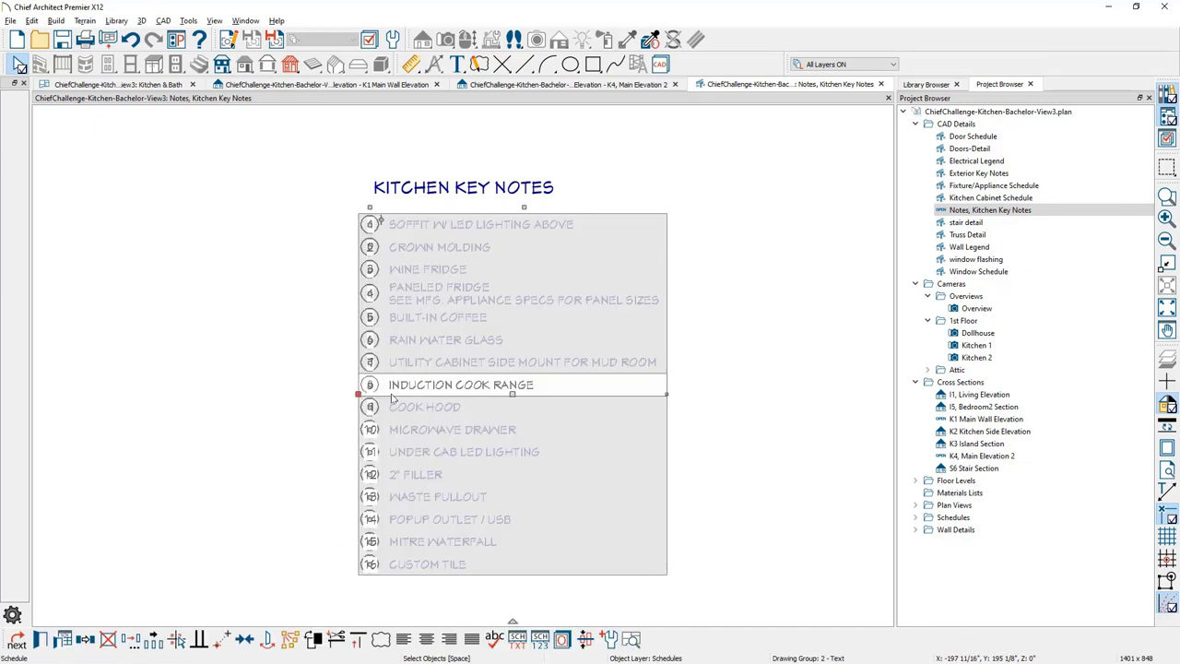
{"action": "middle_click_drag", "start_coordinate": [304, 368], "coordinate": [78, 337]}
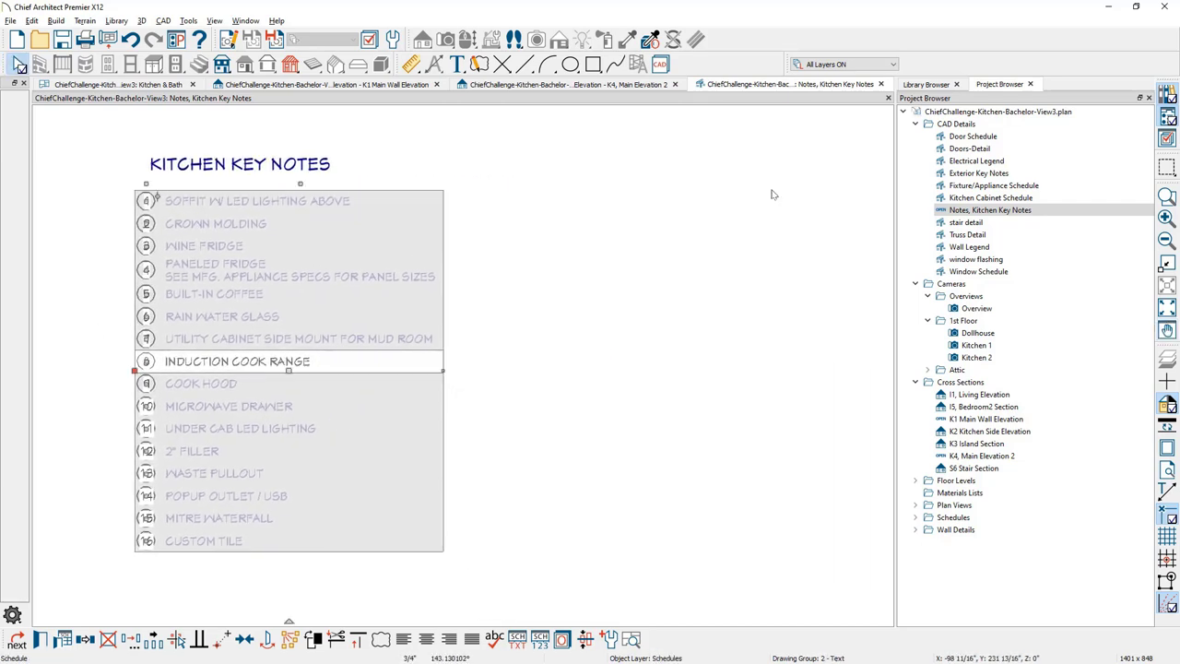
- Place a new note schedule beside the kitchen key notes list in the CAD detail
{"action": "left_click", "coordinate": [182, 24]}
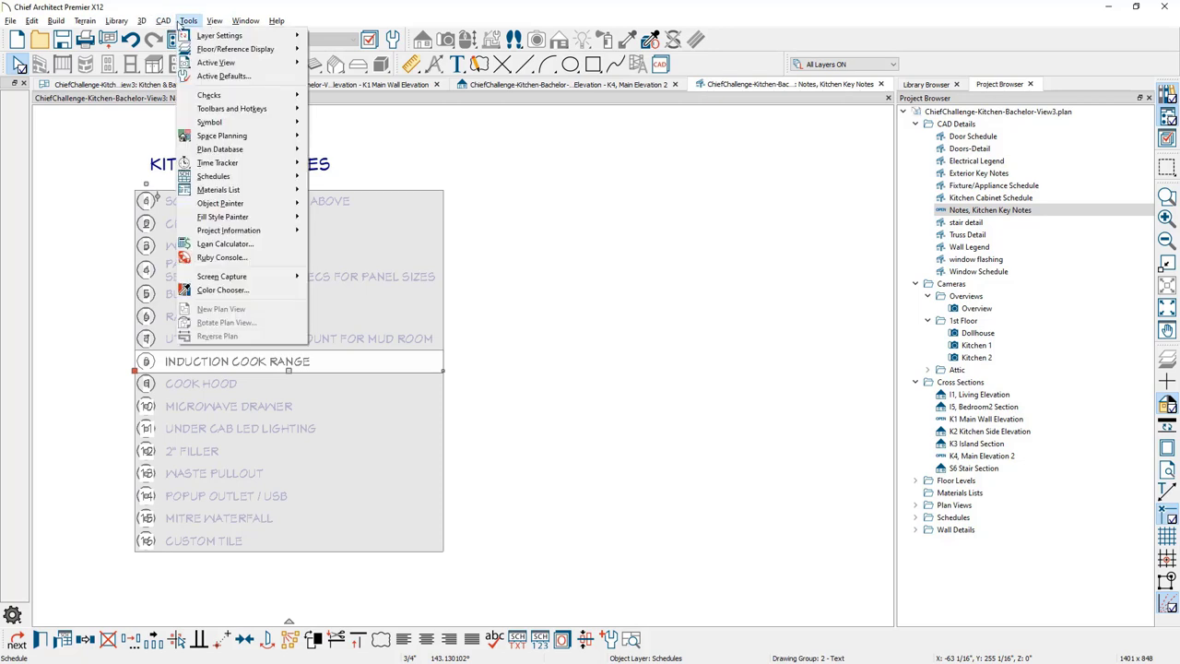
{"action": "mouse_move", "coordinate": [221, 177]}
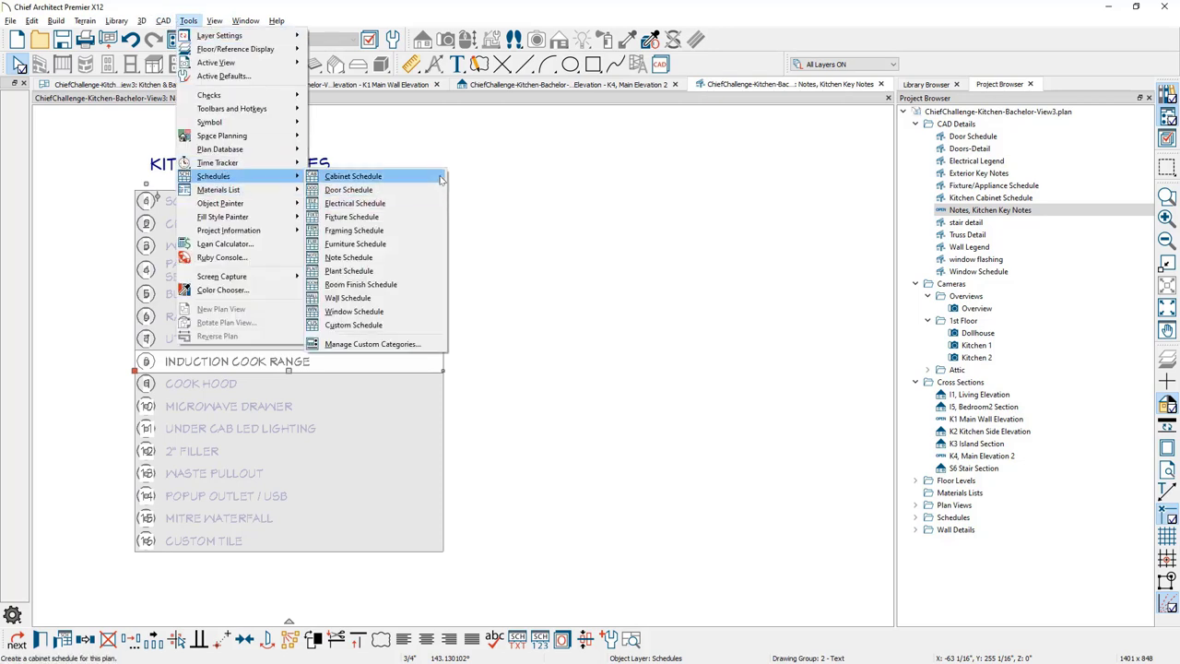
{"action": "left_click", "coordinate": [432, 260]}
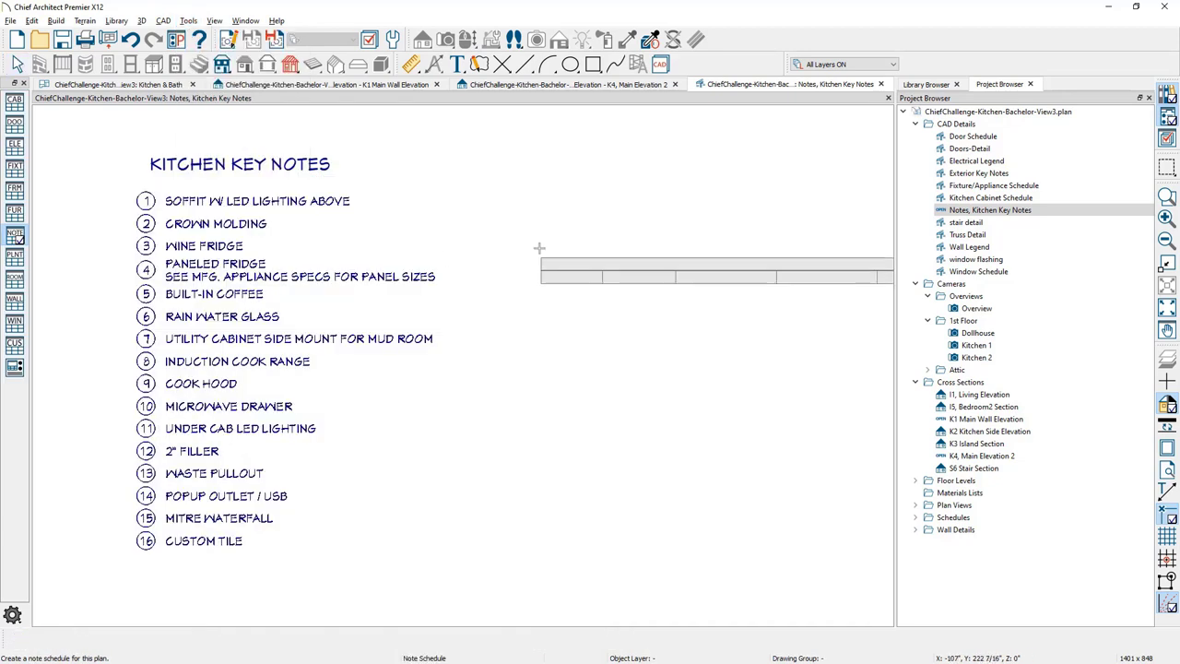
{"action": "left_click", "coordinate": [547, 249]}
{"action": "key", "text": "space"}
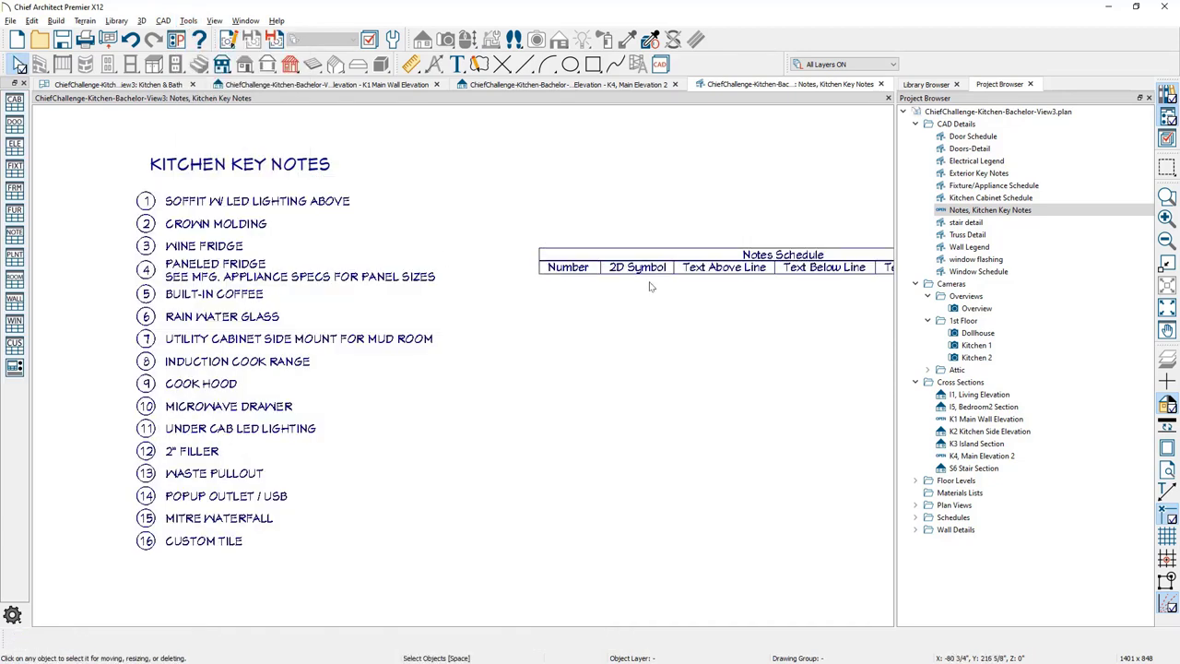
{"action": "middle_click_drag", "start_coordinate": [623, 284], "coordinate": [551, 272]}
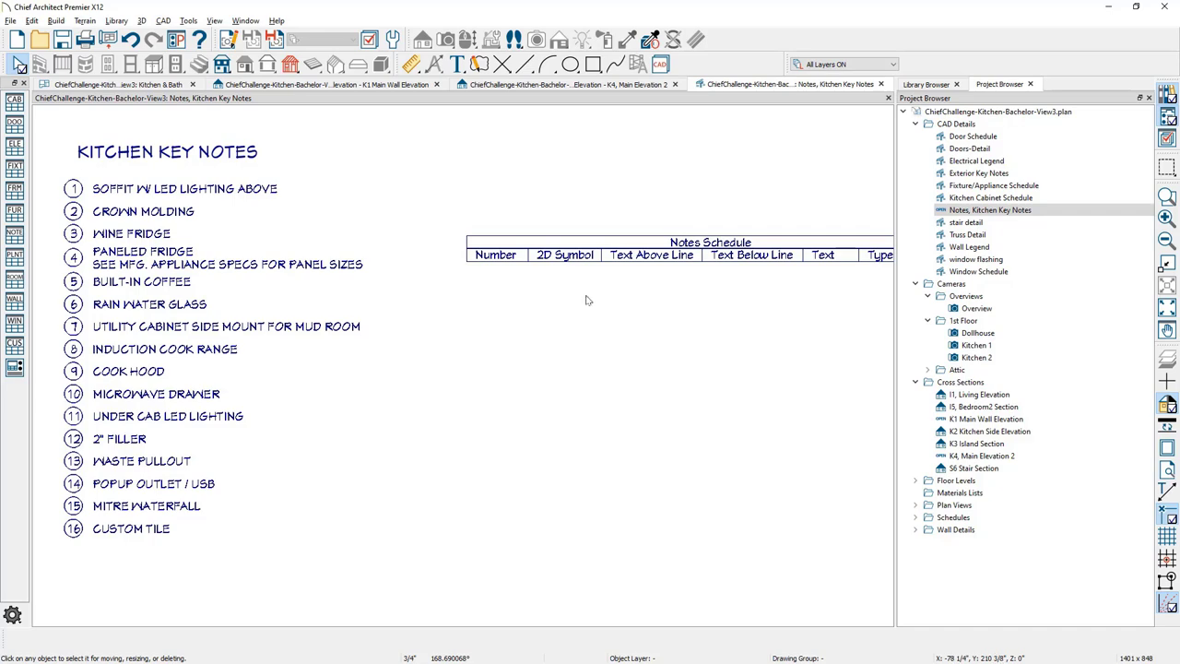
- In the new schedule's specification, exclude the Electrical, Framing, General and HVAC note categories
{"action": "double_click", "coordinate": [595, 260]}
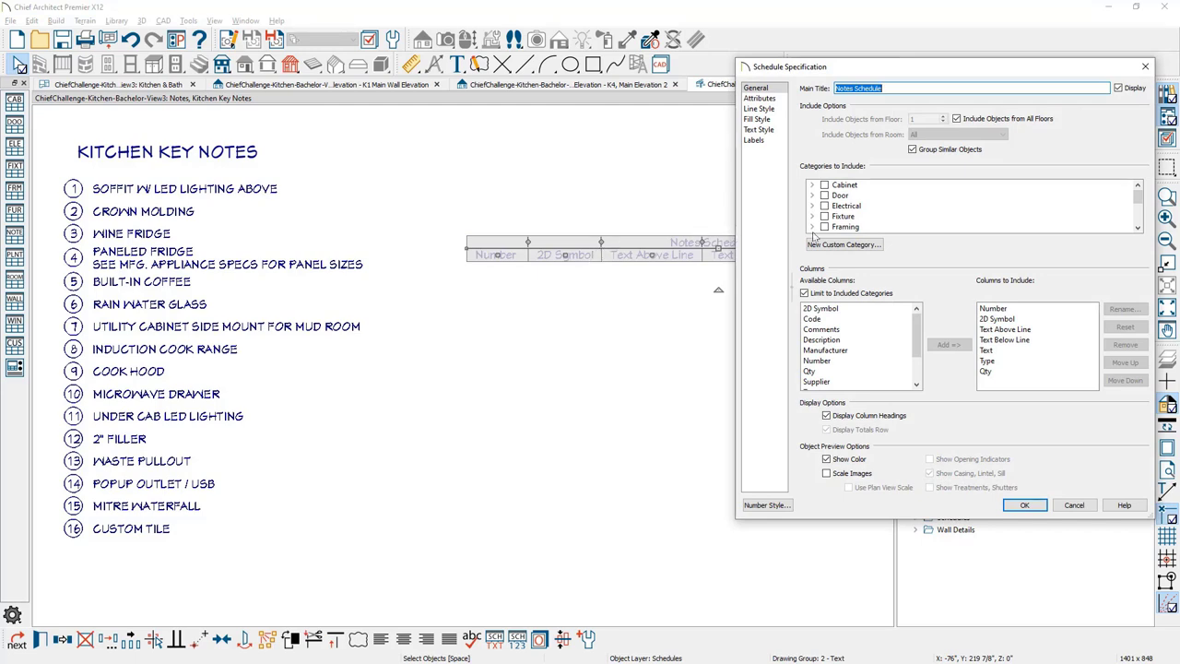
{"action": "left_click", "coordinate": [1138, 227]}
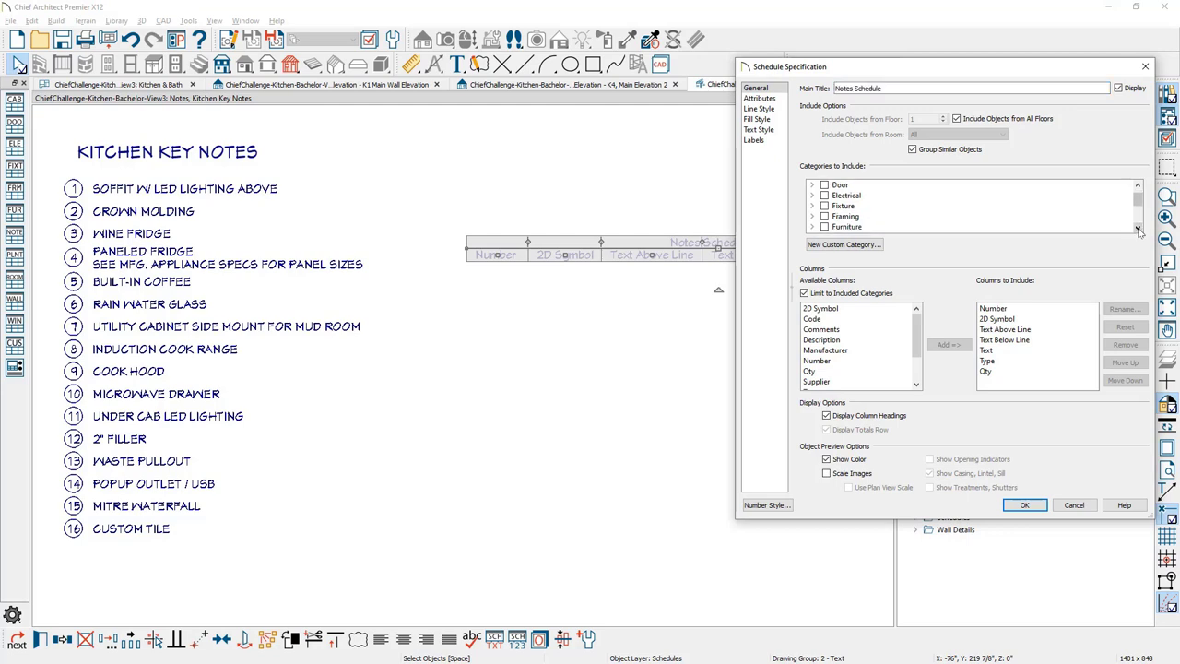
{"action": "left_click", "coordinate": [1137, 227]}
{"action": "left_click", "coordinate": [1137, 227]}
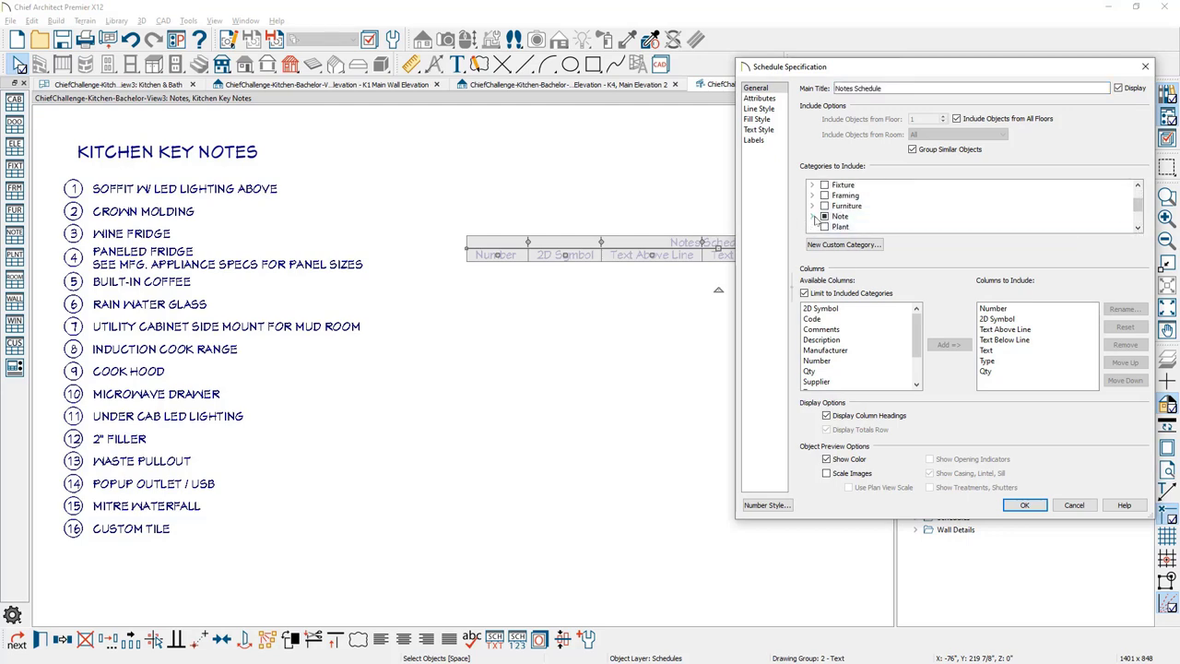
{"action": "left_click", "coordinate": [813, 216]}
{"action": "left_click", "coordinate": [1137, 228]}
{"action": "left_click", "coordinate": [1137, 228]}
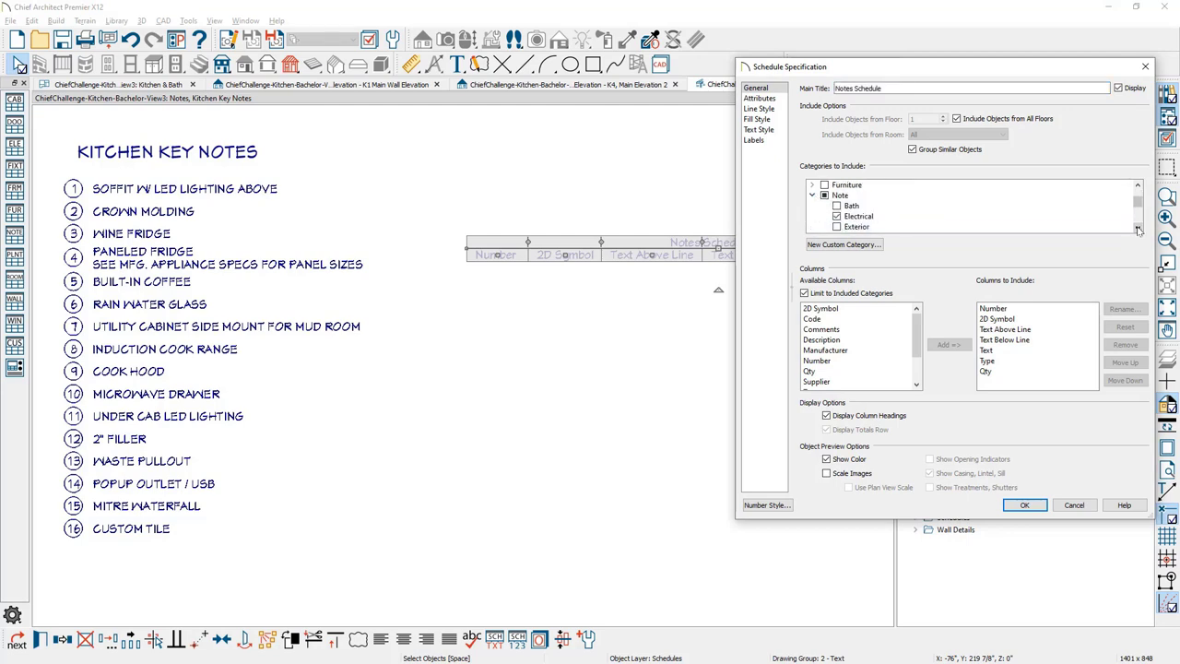
{"action": "left_click", "coordinate": [836, 216]}
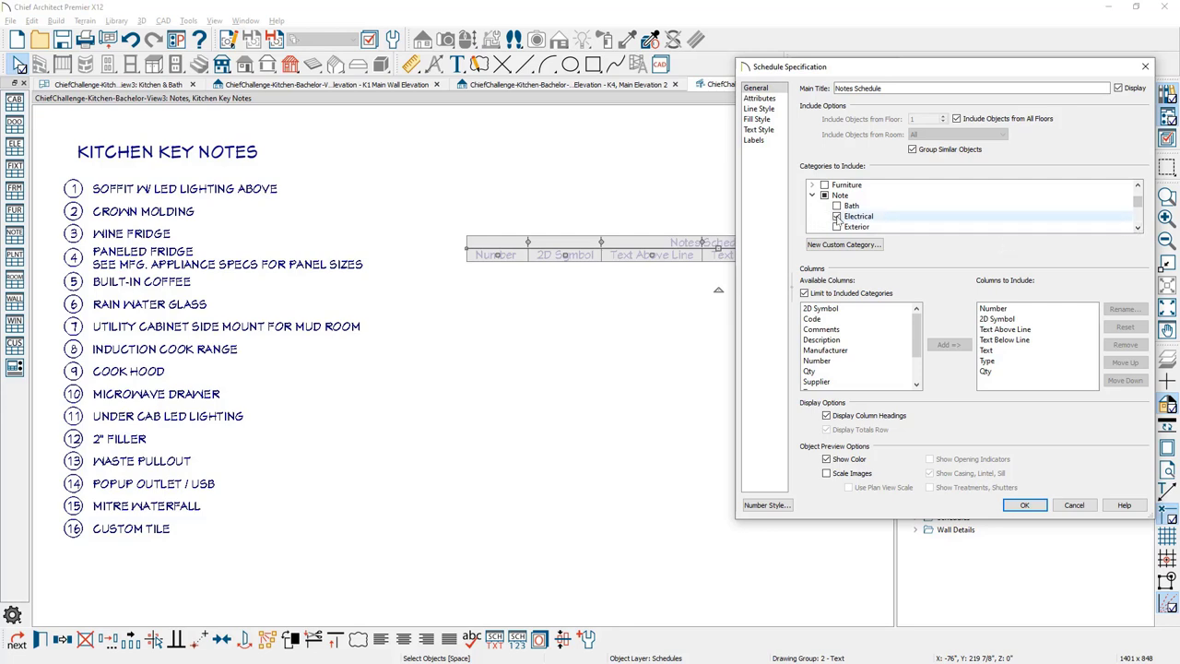
{"action": "left_click", "coordinate": [1137, 227]}
{"action": "left_click", "coordinate": [1138, 228]}
{"action": "left_click", "coordinate": [1137, 227]}
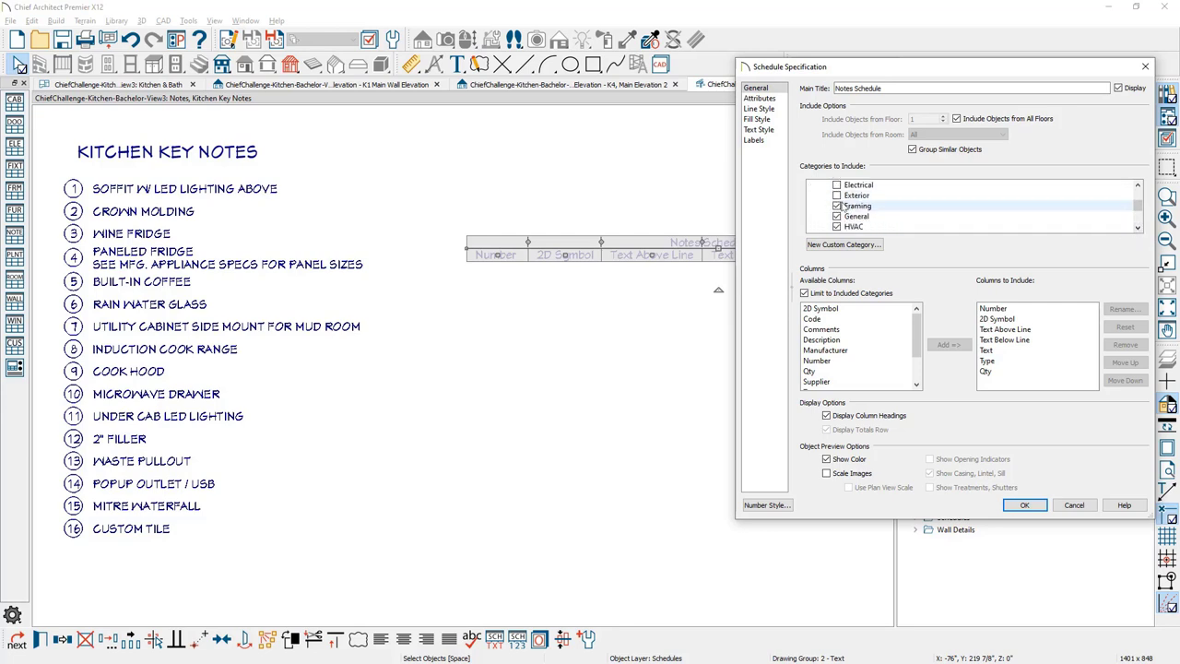
{"action": "left_click", "coordinate": [837, 216]}
{"action": "left_click", "coordinate": [837, 226]}
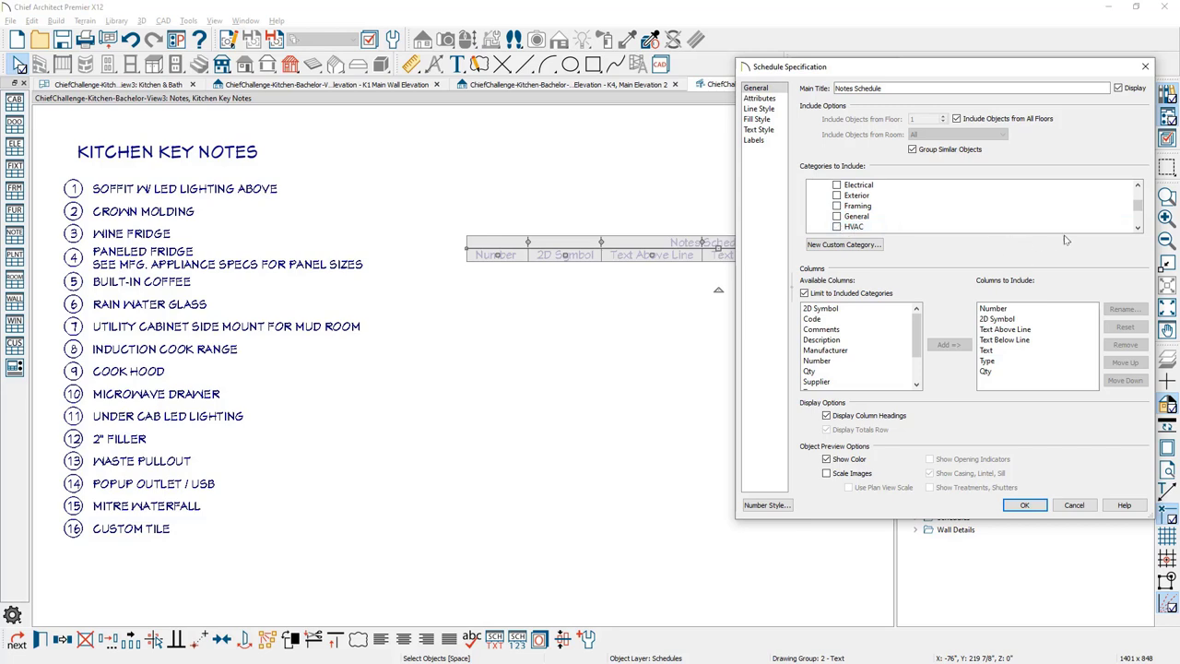
- Include the Kitchen note category in the new schedule and exclude NKBA, Plot Plan and Roof
{"action": "left_click", "coordinate": [1138, 228]}
{"action": "left_click", "coordinate": [1137, 227]}
{"action": "left_click", "coordinate": [1137, 228]}
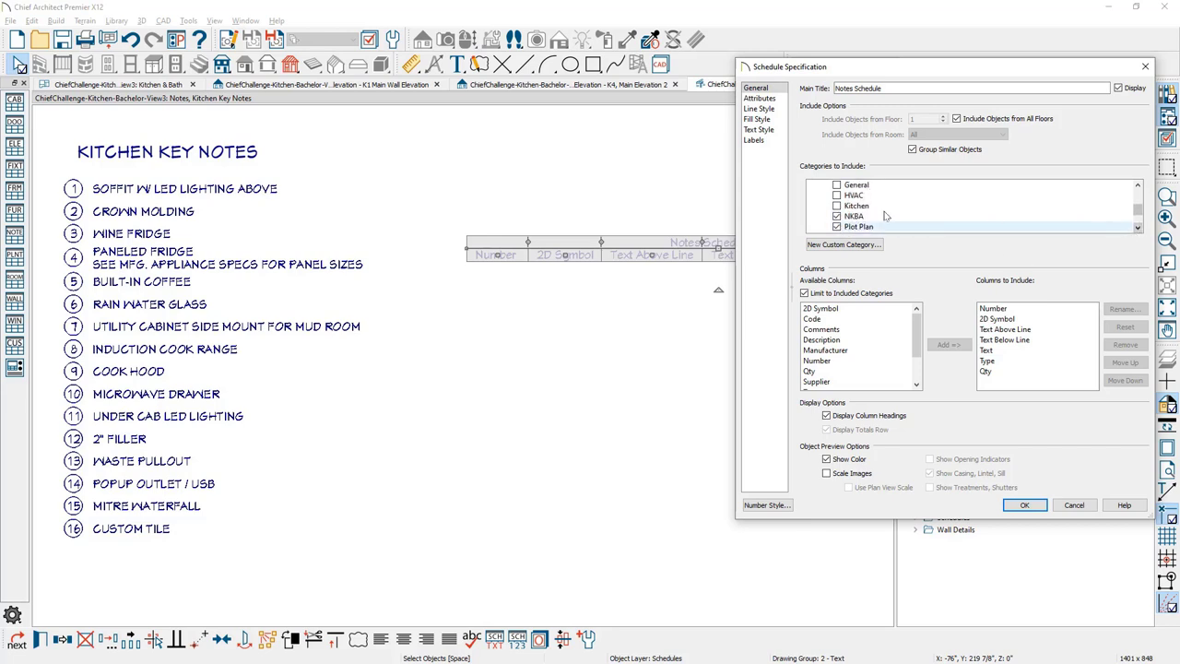
{"action": "left_click", "coordinate": [836, 206]}
{"action": "left_click", "coordinate": [837, 205]}
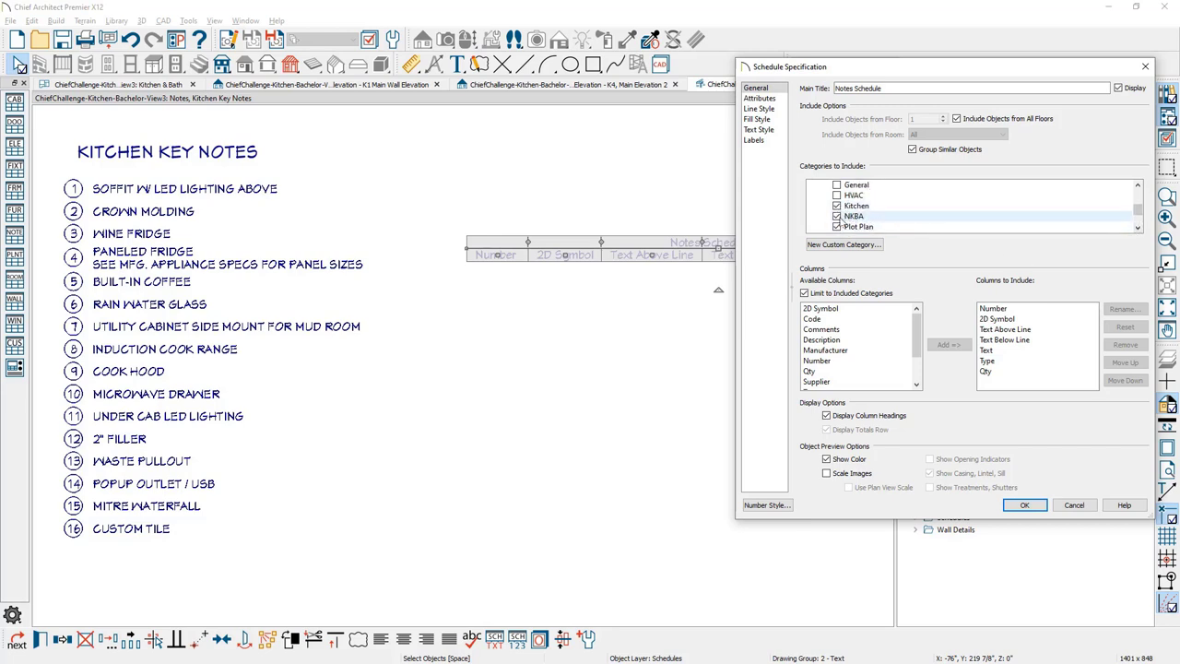
{"action": "left_click", "coordinate": [837, 216]}
{"action": "left_click", "coordinate": [837, 226]}
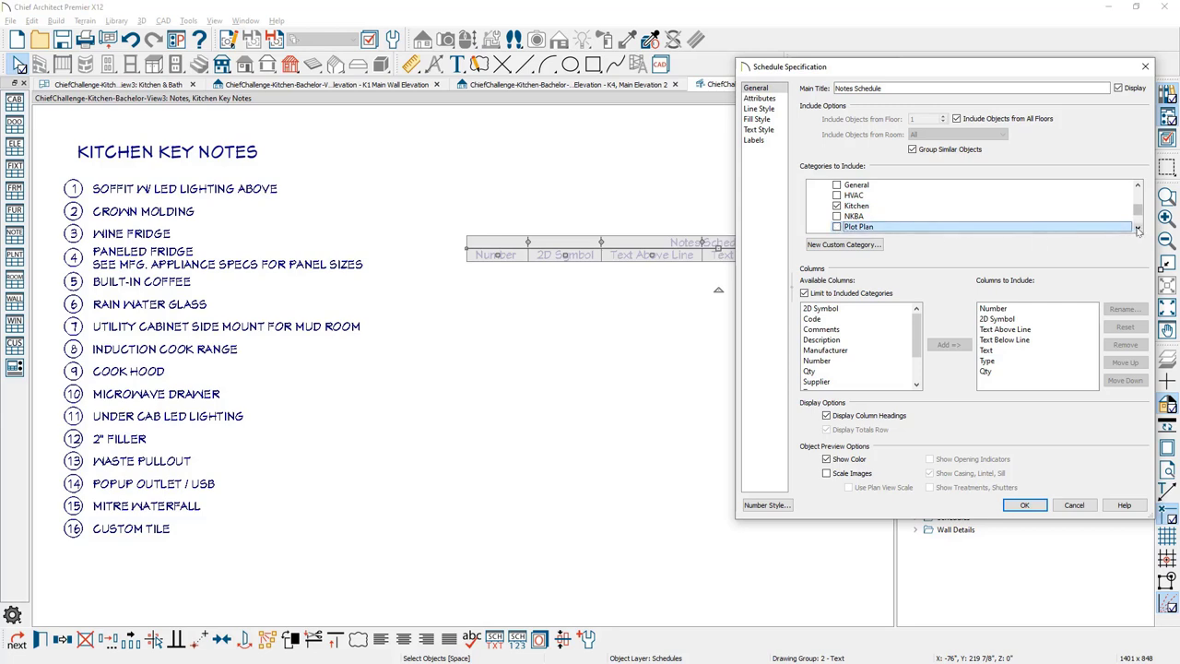
{"action": "left_click", "coordinate": [1137, 227]}
{"action": "left_click", "coordinate": [1137, 228]}
{"action": "left_click", "coordinate": [837, 216]}
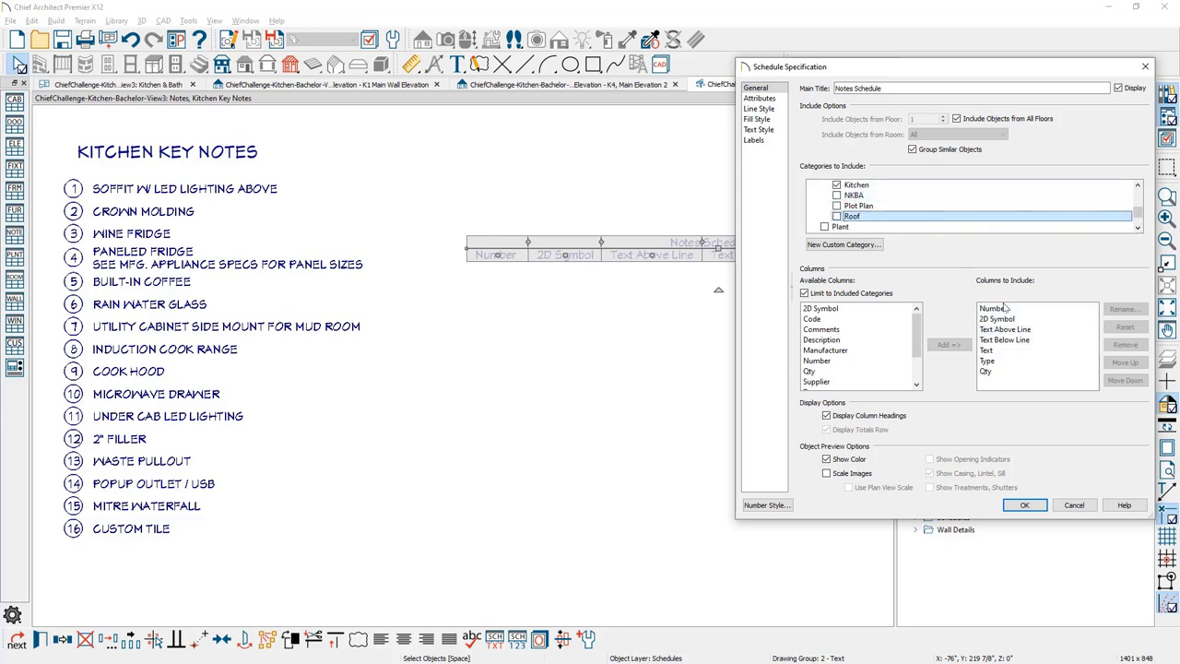
- Remove the 2D Symbol, Text Above Line, Text Below Line, Type and Qty columns from the new schedule and apply the settings
{"action": "left_click", "coordinate": [1004, 329]}
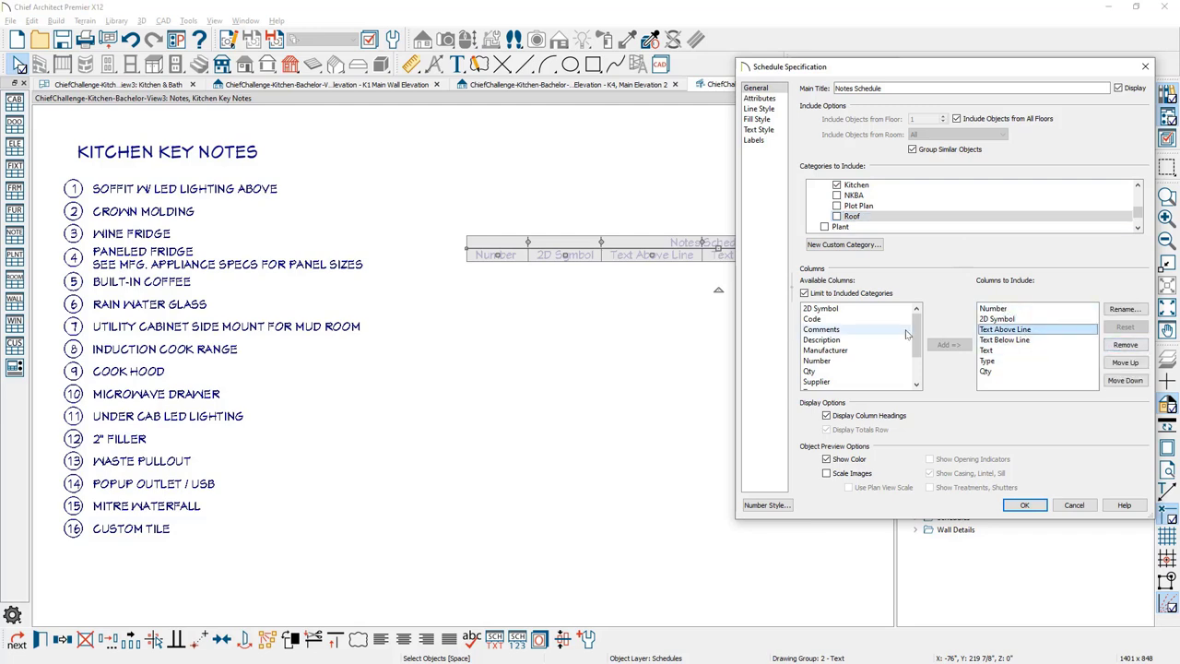
{"action": "left_click", "coordinate": [1140, 348]}
{"action": "left_click", "coordinate": [1126, 346]}
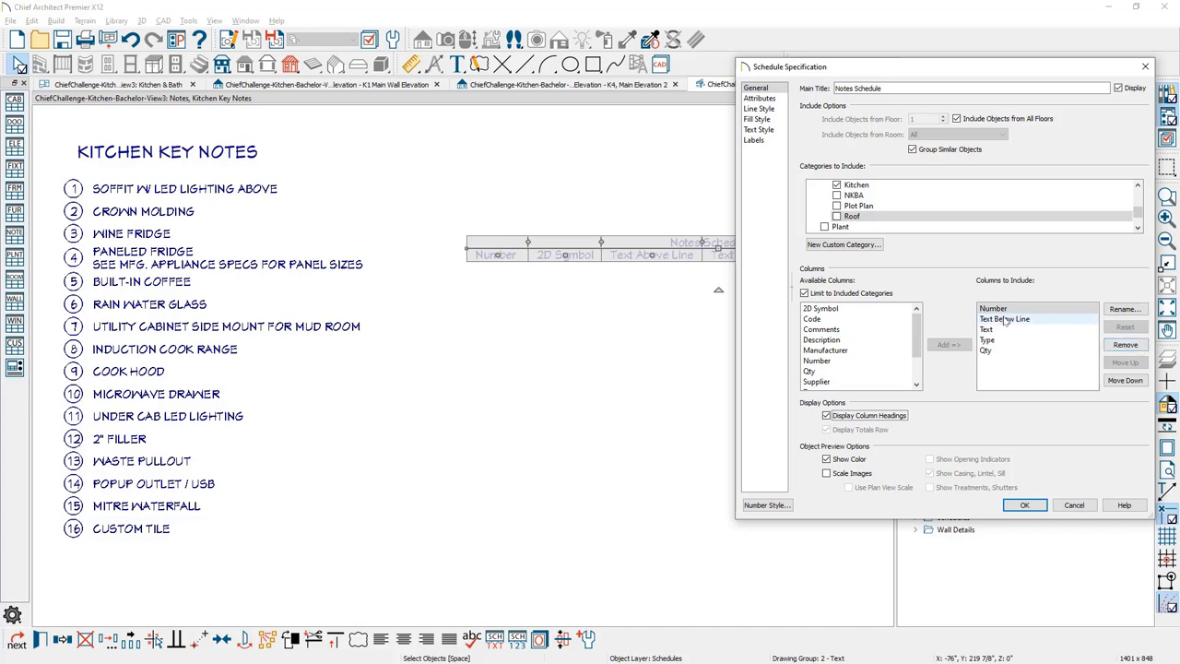
{"action": "left_click", "coordinate": [1135, 351]}
{"action": "left_click", "coordinate": [986, 339]}
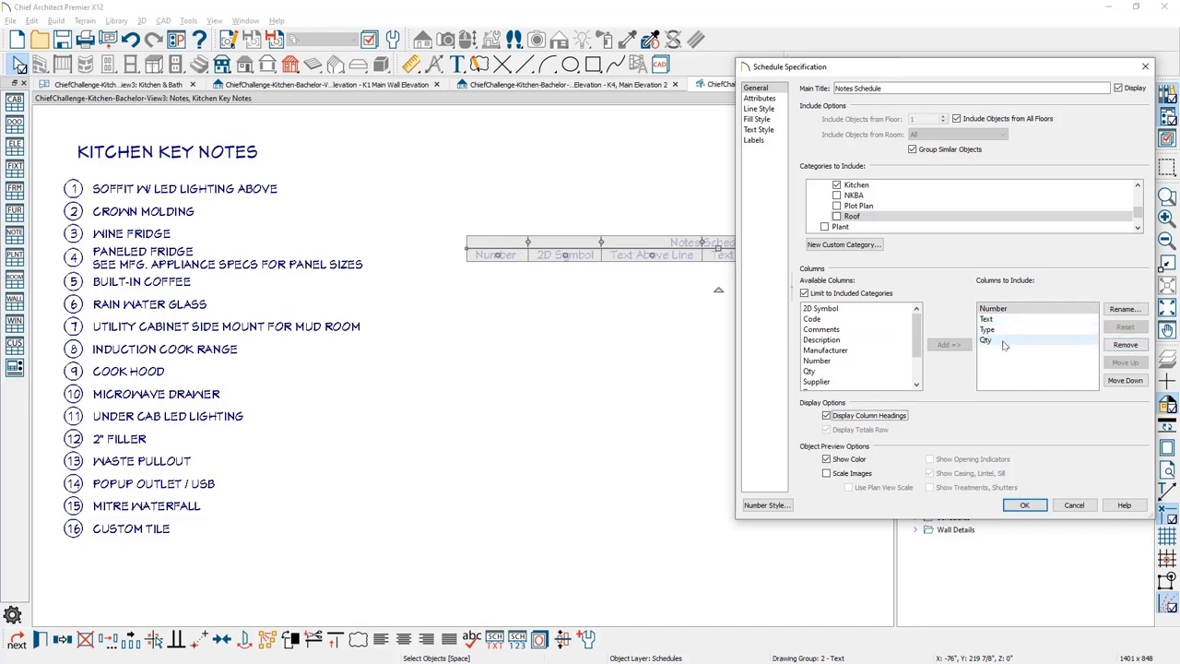
{"action": "left_click", "coordinate": [1132, 347]}
{"action": "left_click", "coordinate": [1132, 347]}
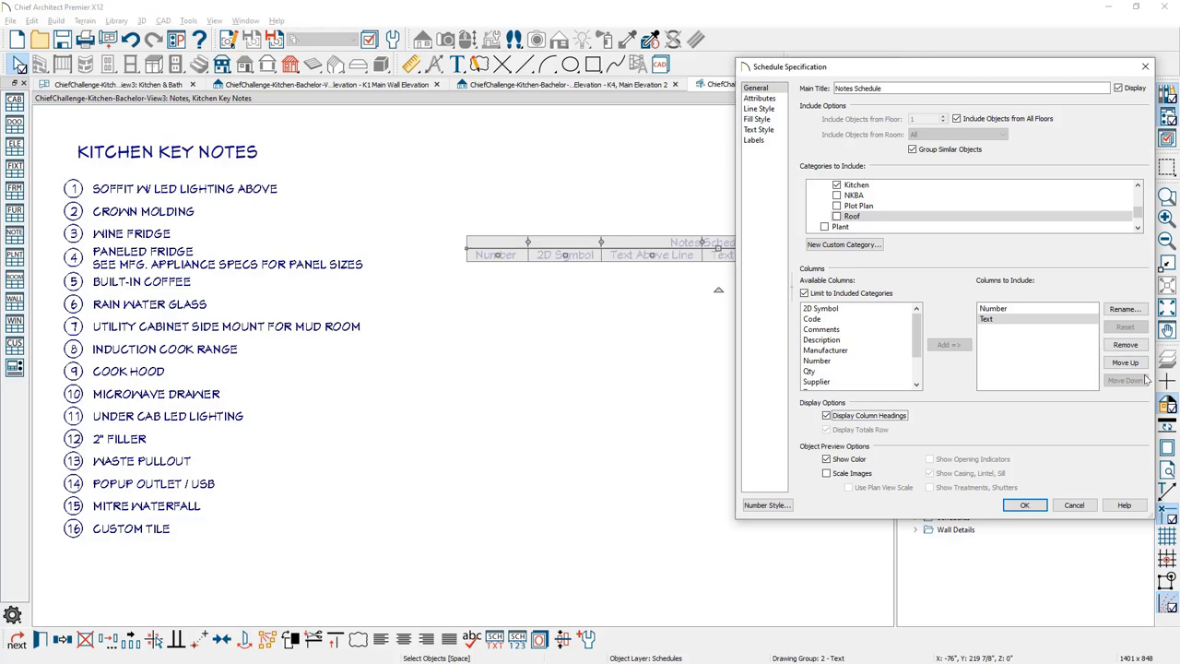
{"action": "left_click", "coordinate": [1024, 505]}
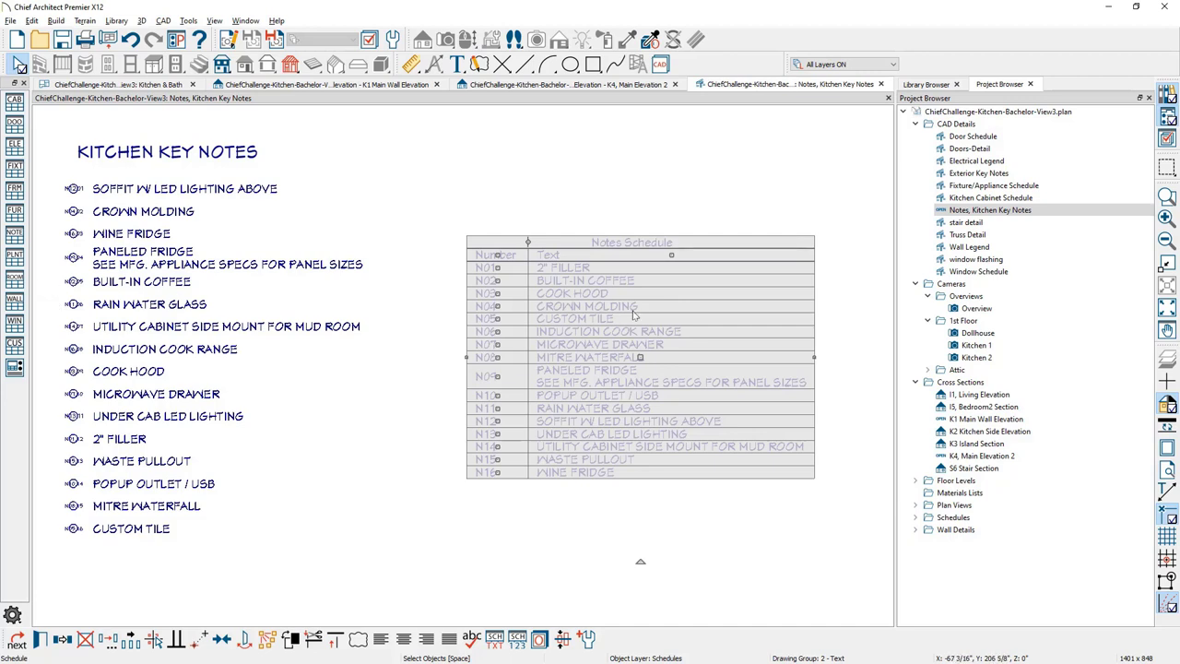
- Delete the new notes schedule from the CAD detail
{"action": "key", "text": "Delete"}
{"action": "key", "text": "Left"}
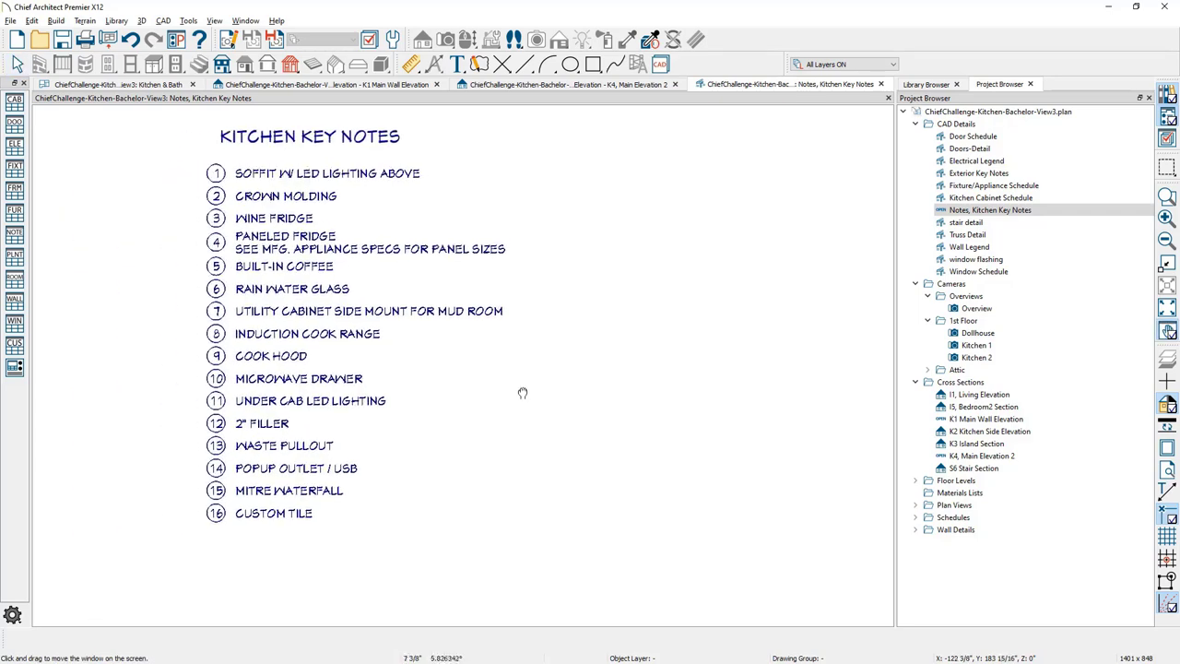
{"action": "key", "text": "Down"}
- Review the specification of the existing kitchen key notes schedule and close it without changes
{"action": "left_click", "coordinate": [344, 346]}
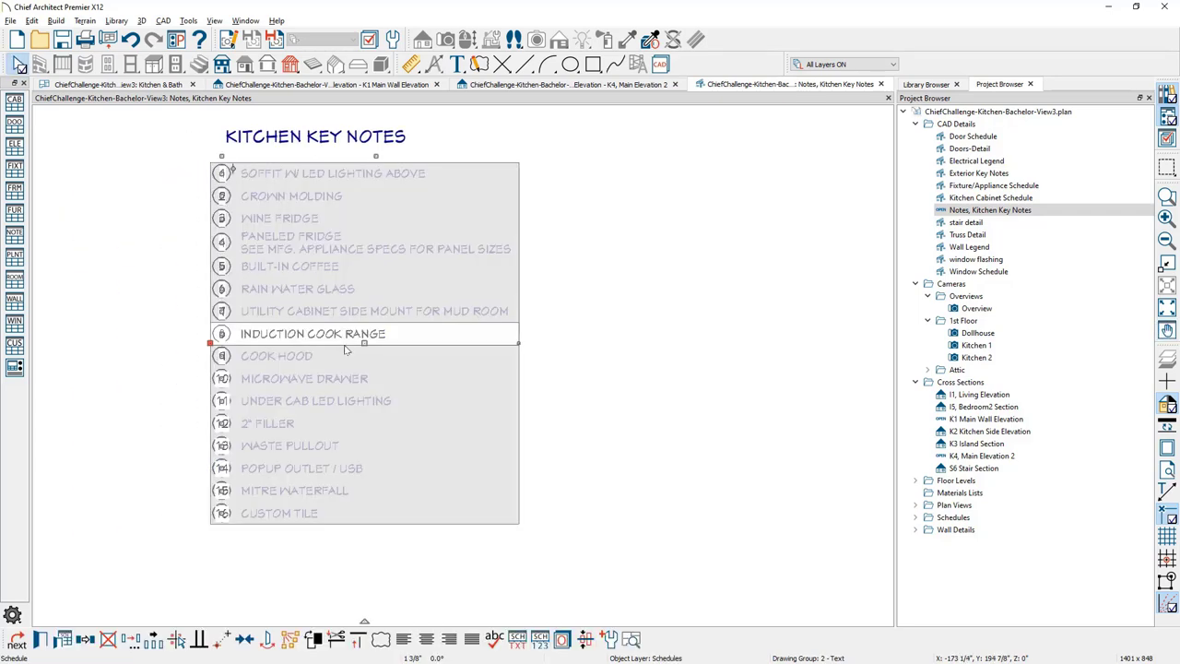
{"action": "double_click", "coordinate": [352, 347]}
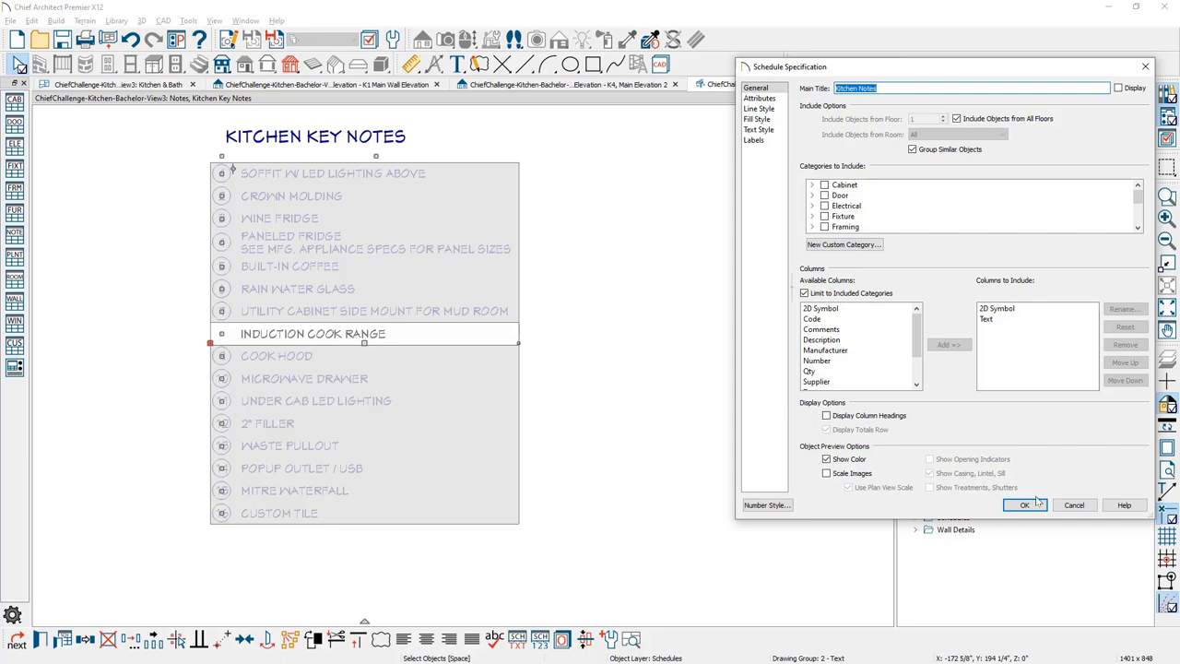
{"action": "left_click", "coordinate": [1079, 507]}
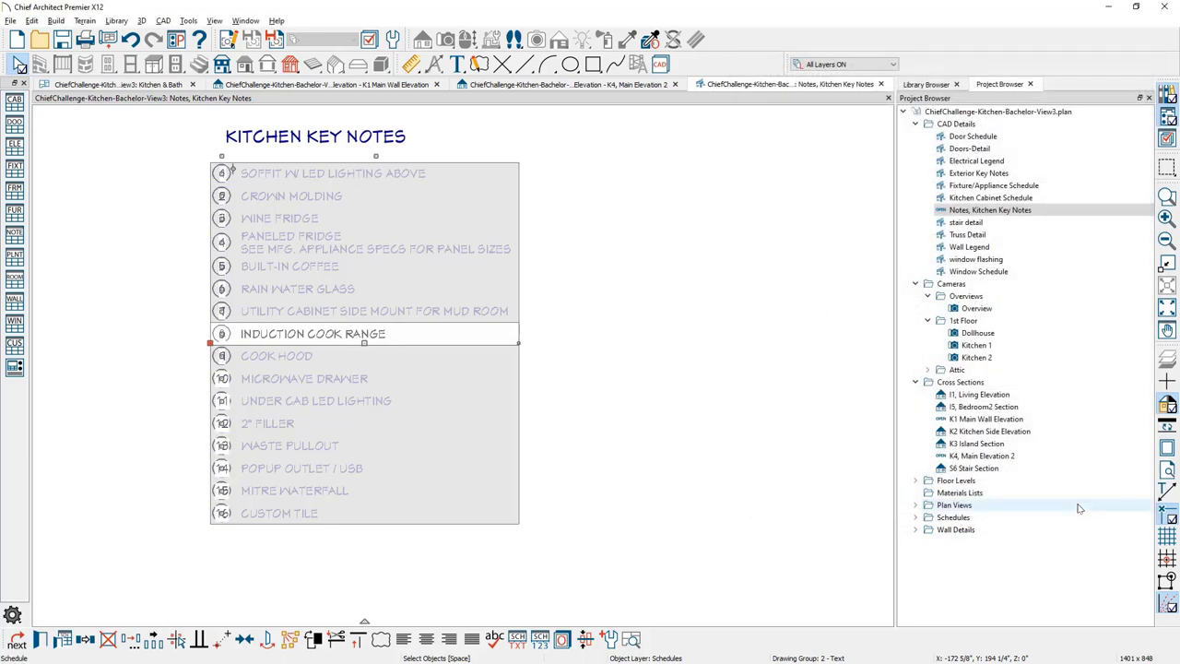
{"action": "left_click", "coordinate": [633, 357]}
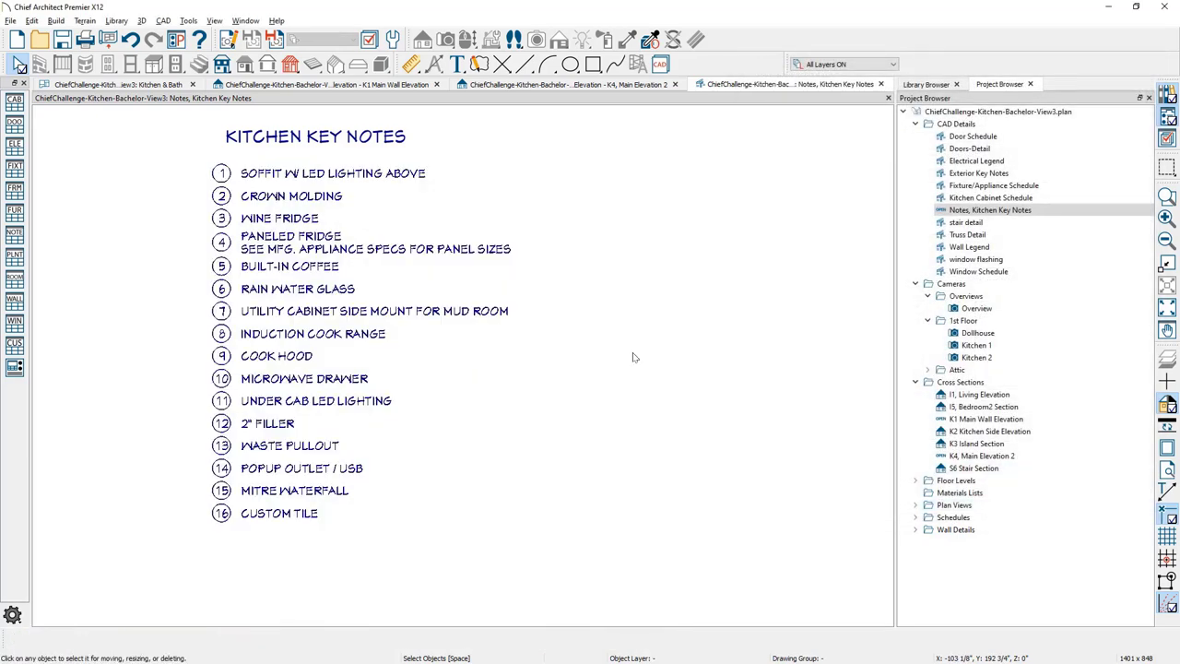
- Reorder the kitchen key notes so that CUSTOM TILE sits directly below INDUCTION COOK RANGE
{"action": "left_click", "coordinate": [285, 520]}
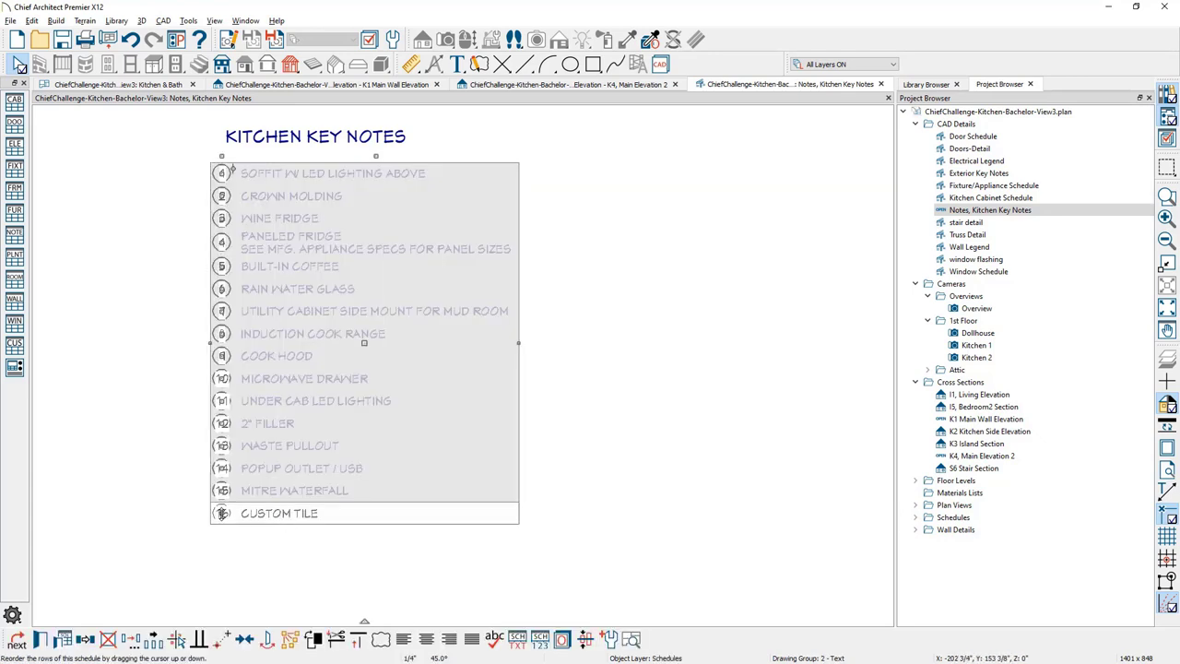
{"action": "left_click_drag", "start_coordinate": [216, 516], "coordinate": [212, 354]}
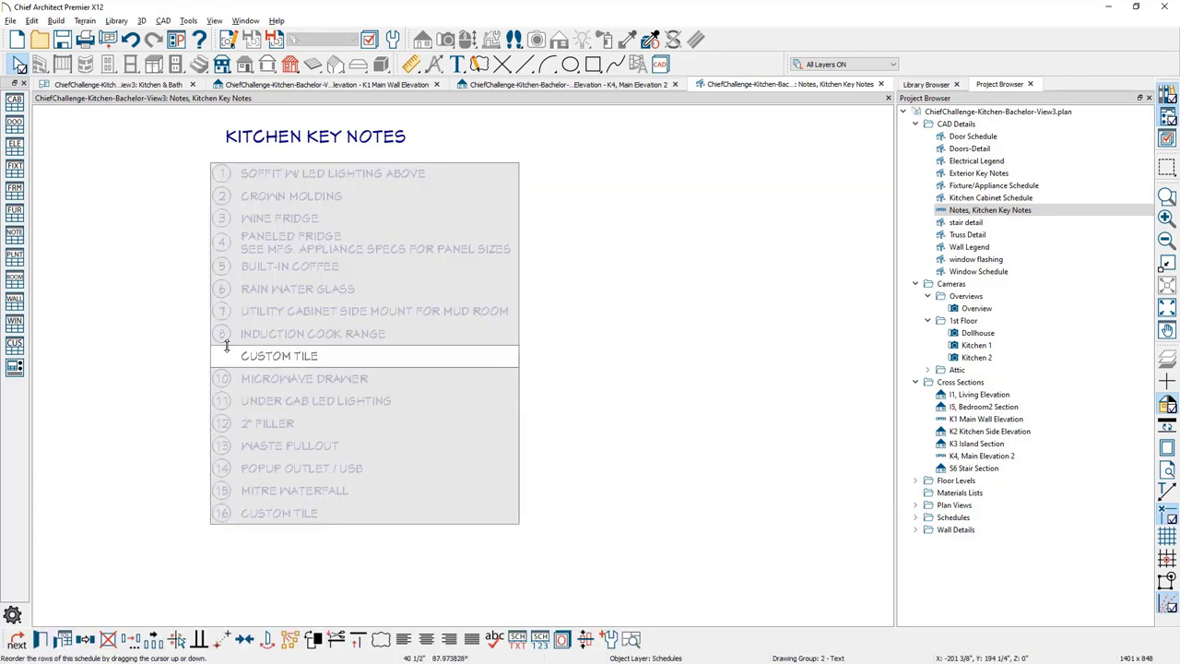
{"action": "left_click", "coordinate": [604, 508]}
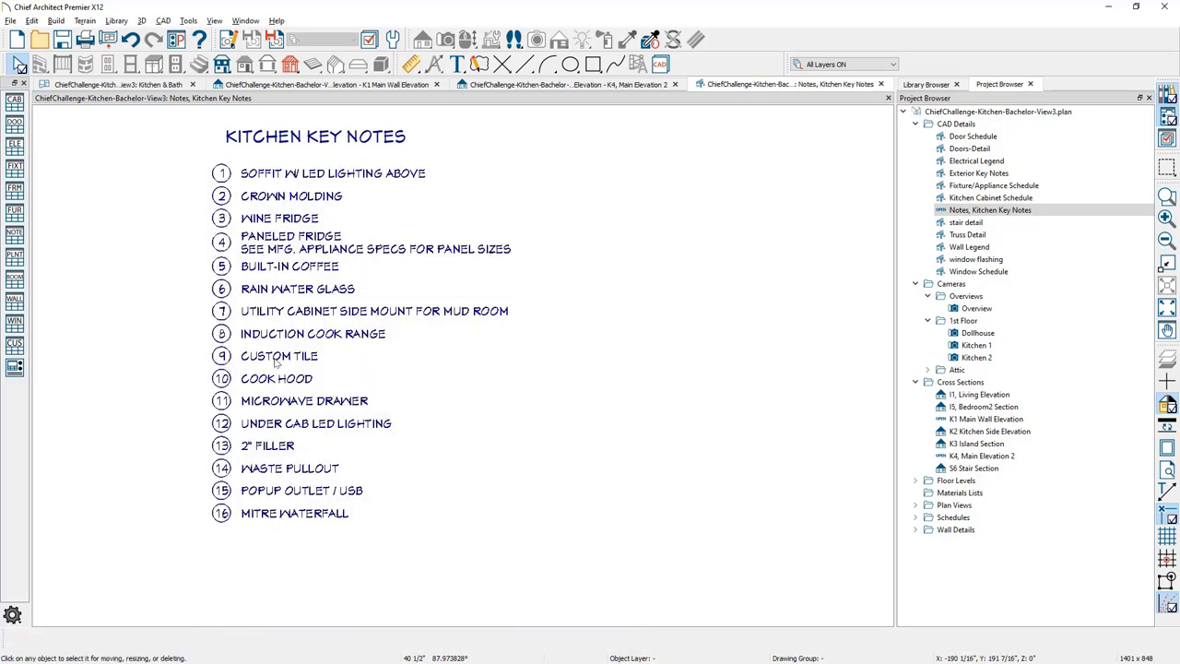
- Check the custom tile callout in the K4 elevation, then open the saved K3 Island Section
{"action": "left_click", "coordinate": [588, 85]}
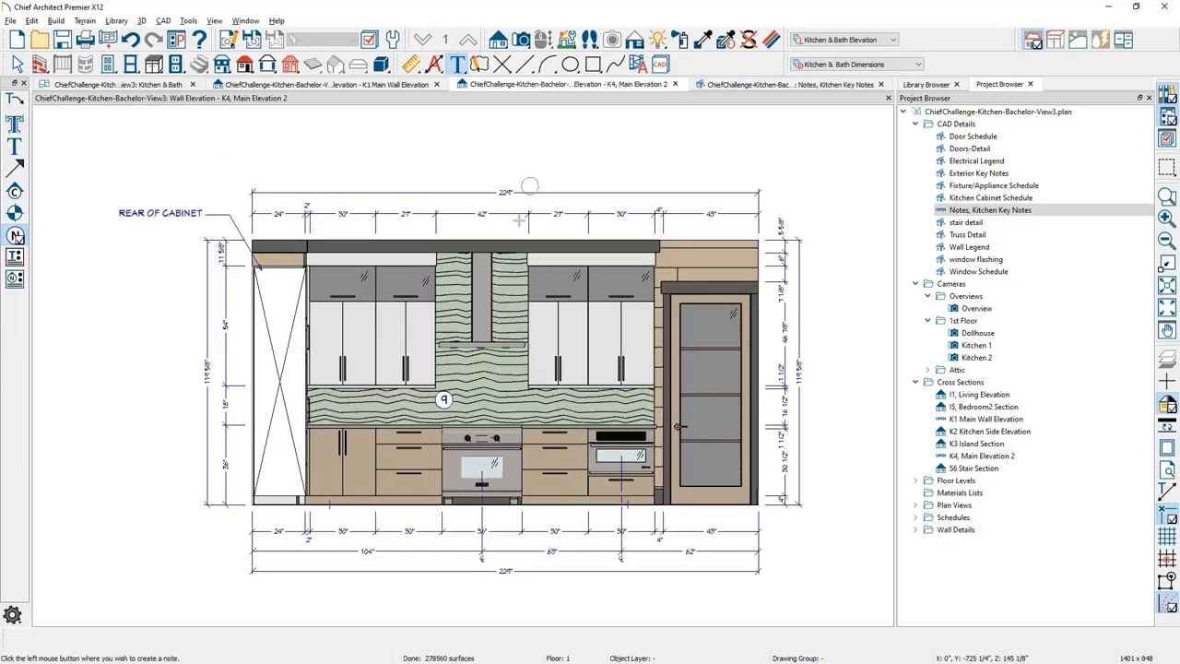
{"action": "key", "text": "space"}
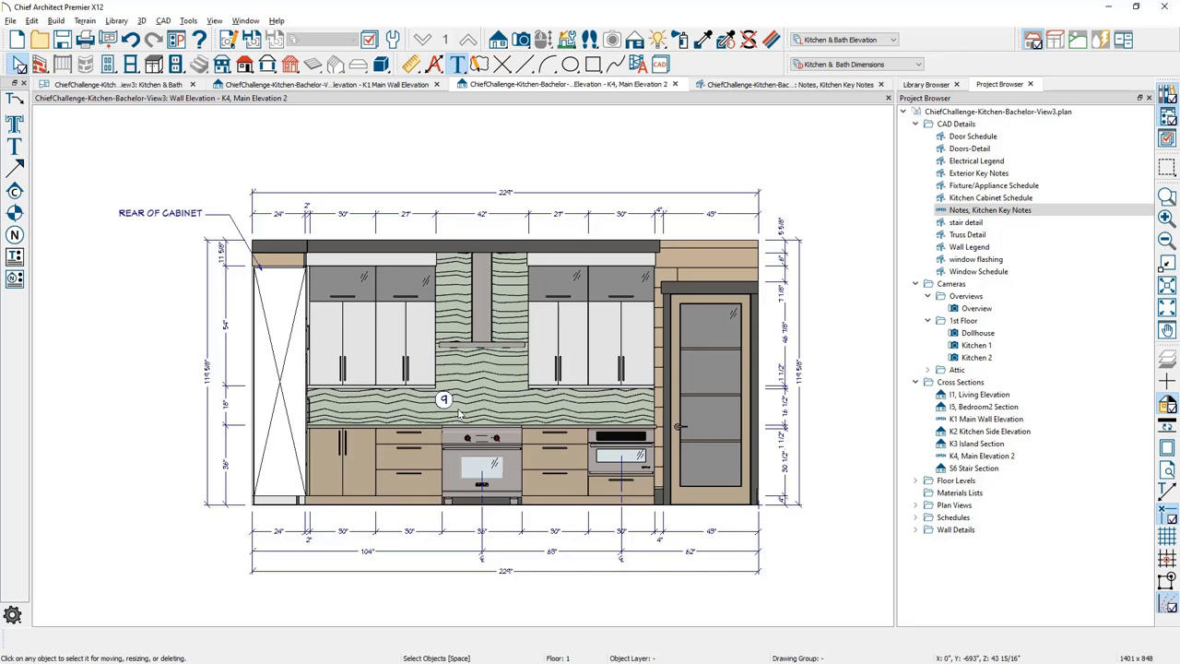
{"action": "double_click", "coordinate": [979, 444]}
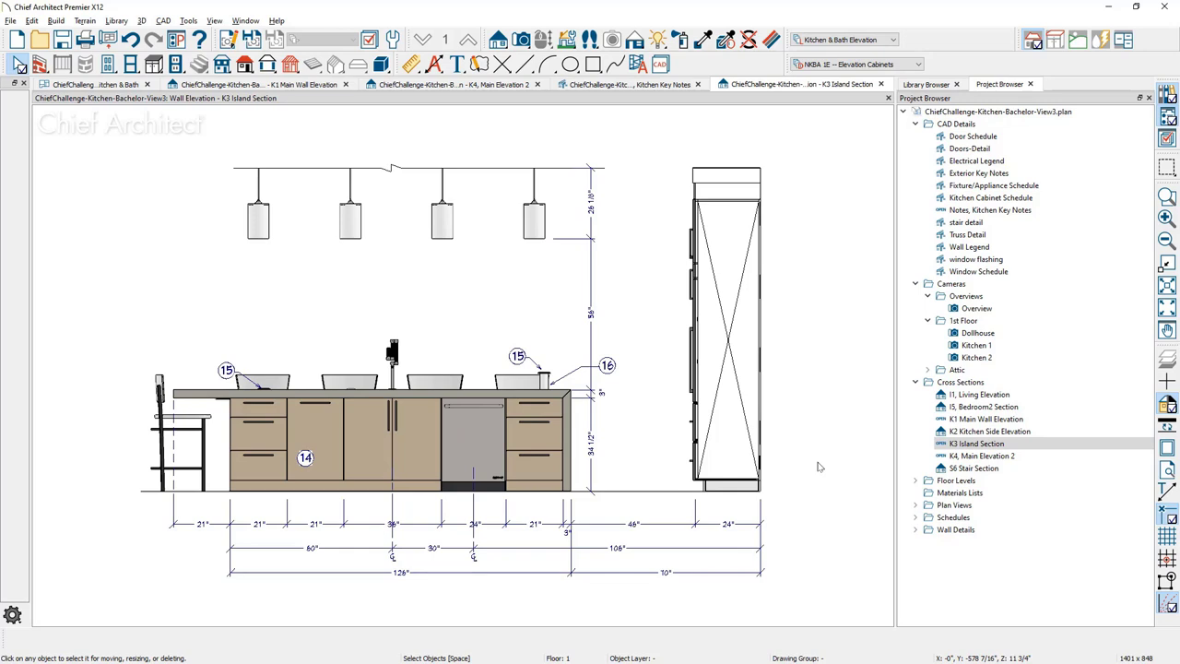
- In the Kitchen & Bath plan, create a wall elevation camera from the range aisle looking toward the island
{"action": "left_click", "coordinate": [121, 85]}
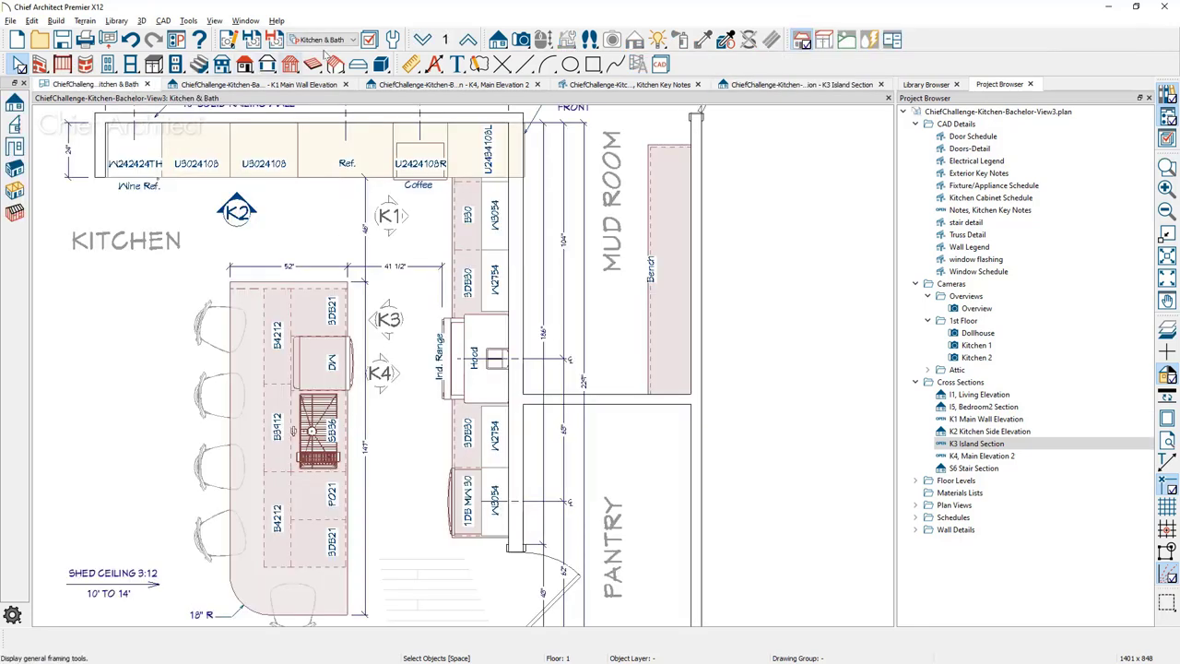
{"action": "left_click", "coordinate": [497, 40]}
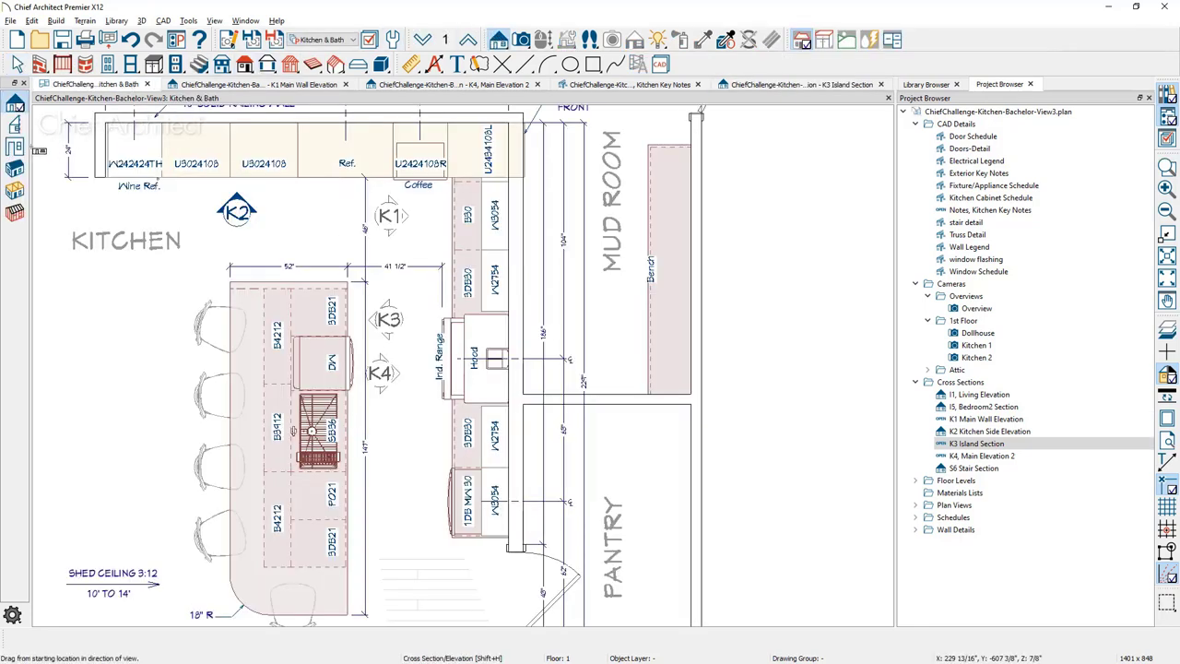
{"action": "left_click", "coordinate": [15, 147]}
{"action": "left_click_drag", "start_coordinate": [387, 426], "coordinate": [102, 423]}
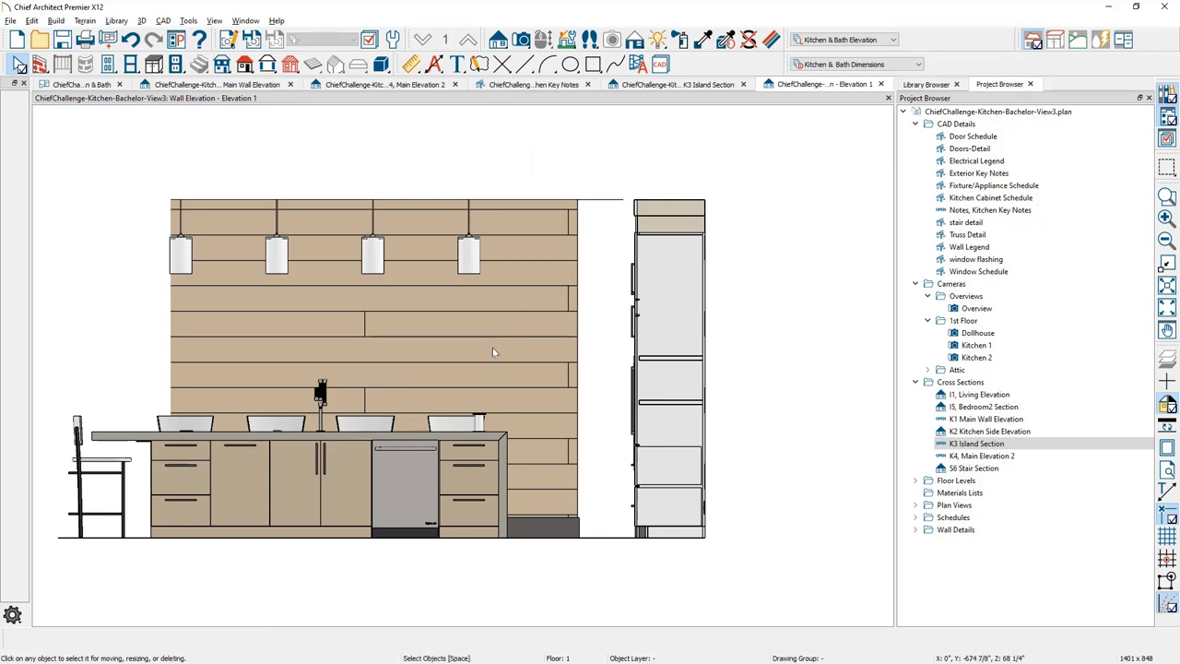
- Try a backclipped cross section from the range aisle across the island, displayed with the Kitchen & Bath Elevation layer set
{"action": "left_click", "coordinate": [881, 84]}
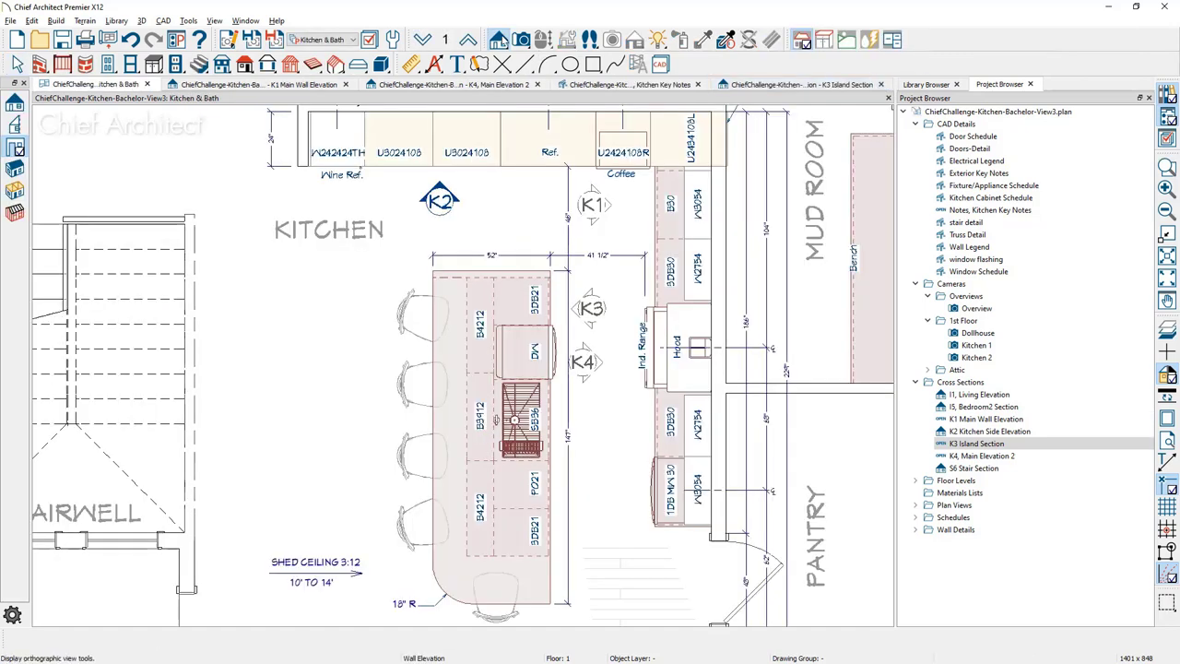
{"action": "left_click", "coordinate": [15, 124]}
{"action": "left_click_drag", "start_coordinate": [590, 406], "coordinate": [350, 387]}
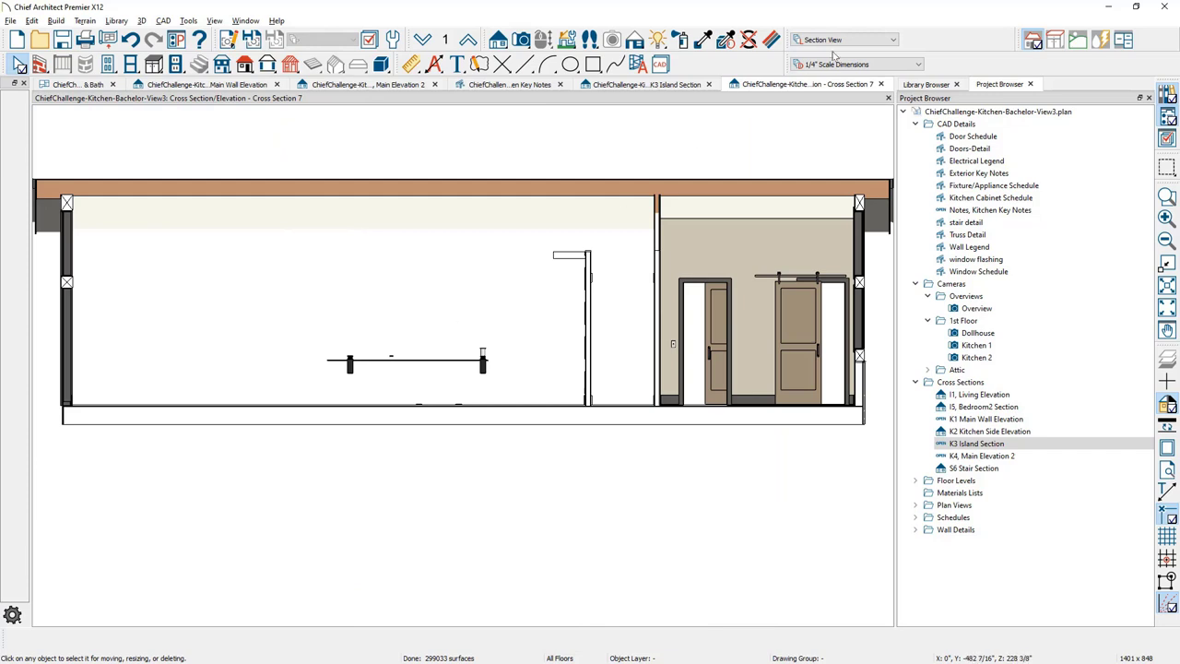
{"action": "left_click", "coordinate": [862, 38]}
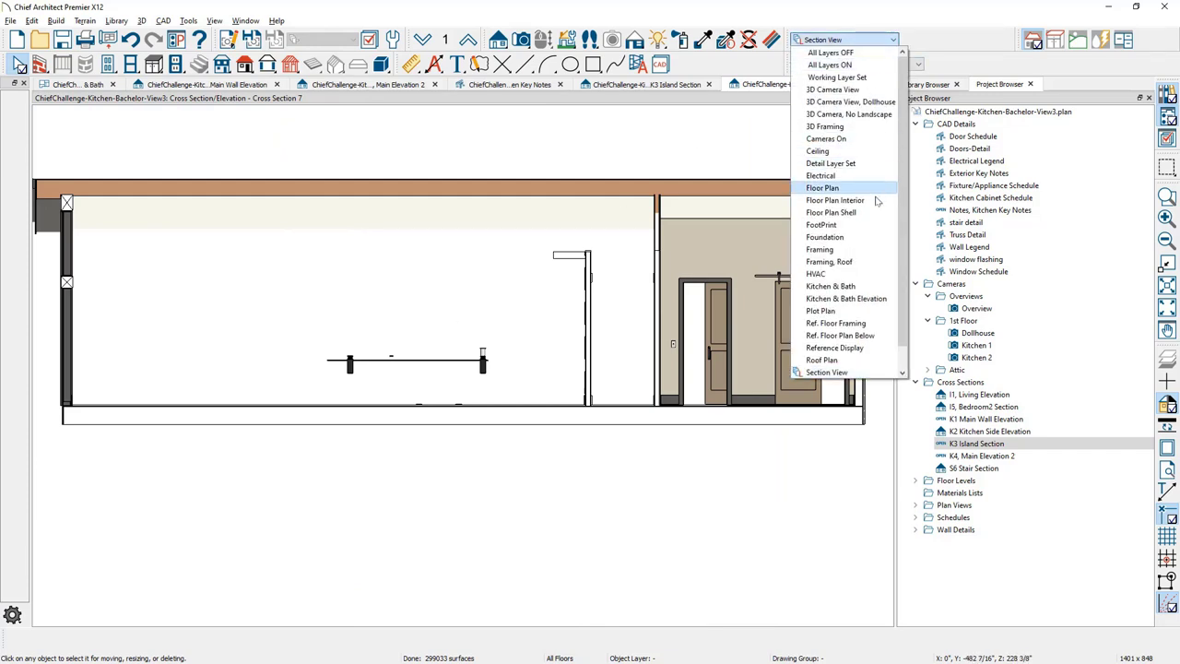
{"action": "scroll", "coordinate": [866, 198], "scroll_direction": "down", "scroll_amount": 1}
{"action": "key", "text": "Escape"}
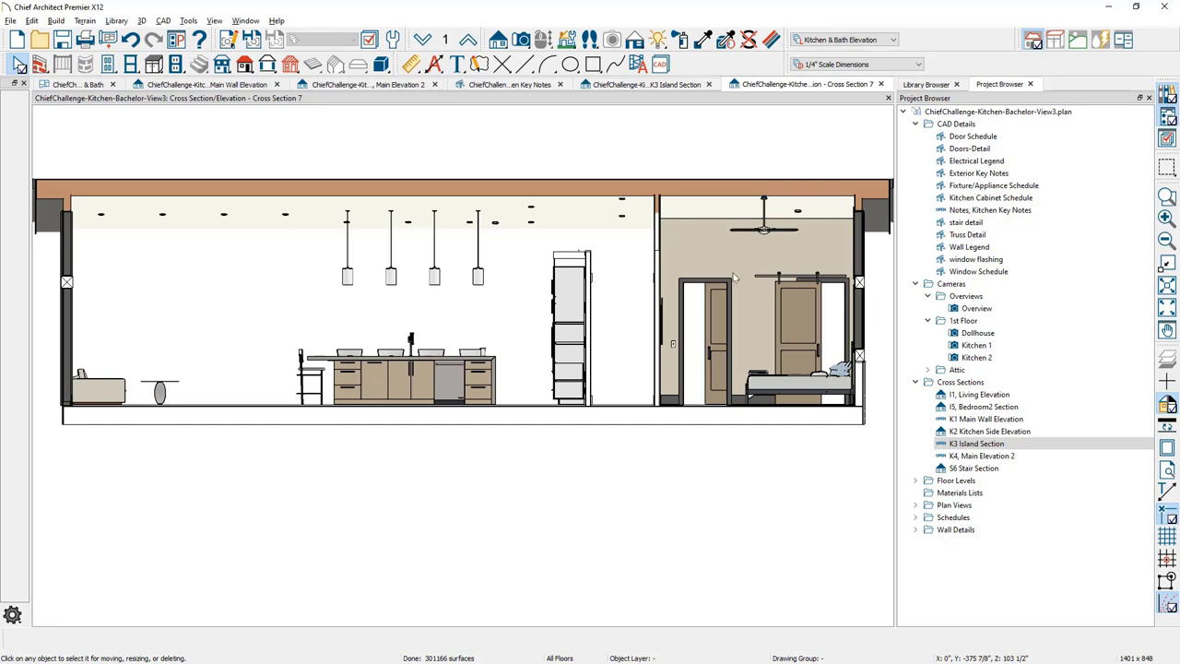
{"action": "left_click", "coordinate": [881, 84]}
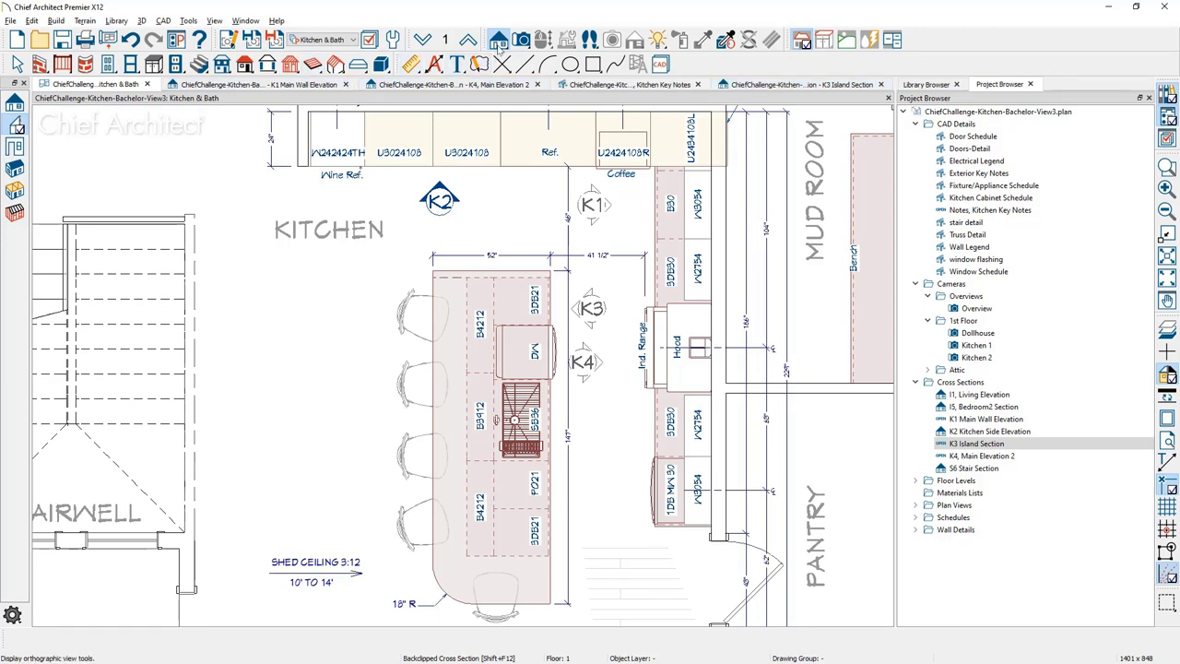
- Create a wall elevation camera in the range aisle below K4, looking across the island with a sight line about 105 inches long
{"action": "left_click", "coordinate": [15, 147]}
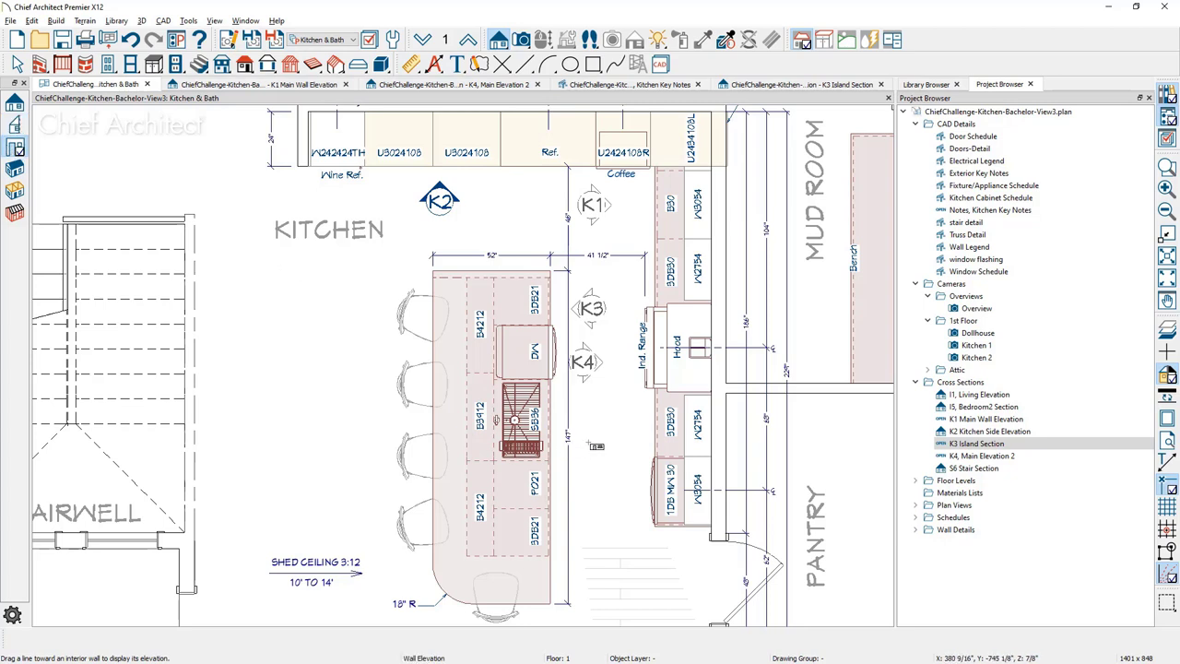
{"action": "left_click_drag", "start_coordinate": [597, 446], "coordinate": [353, 445]}
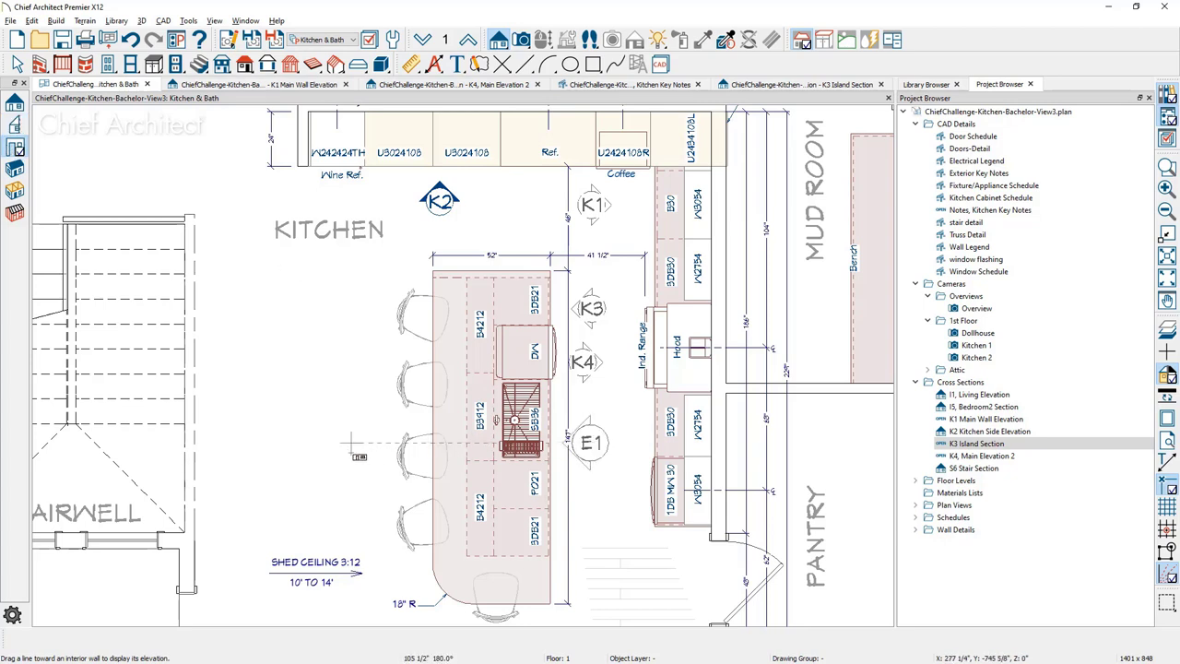
{"action": "left_click_drag", "start_coordinate": [353, 445], "coordinate": [353, 446]}
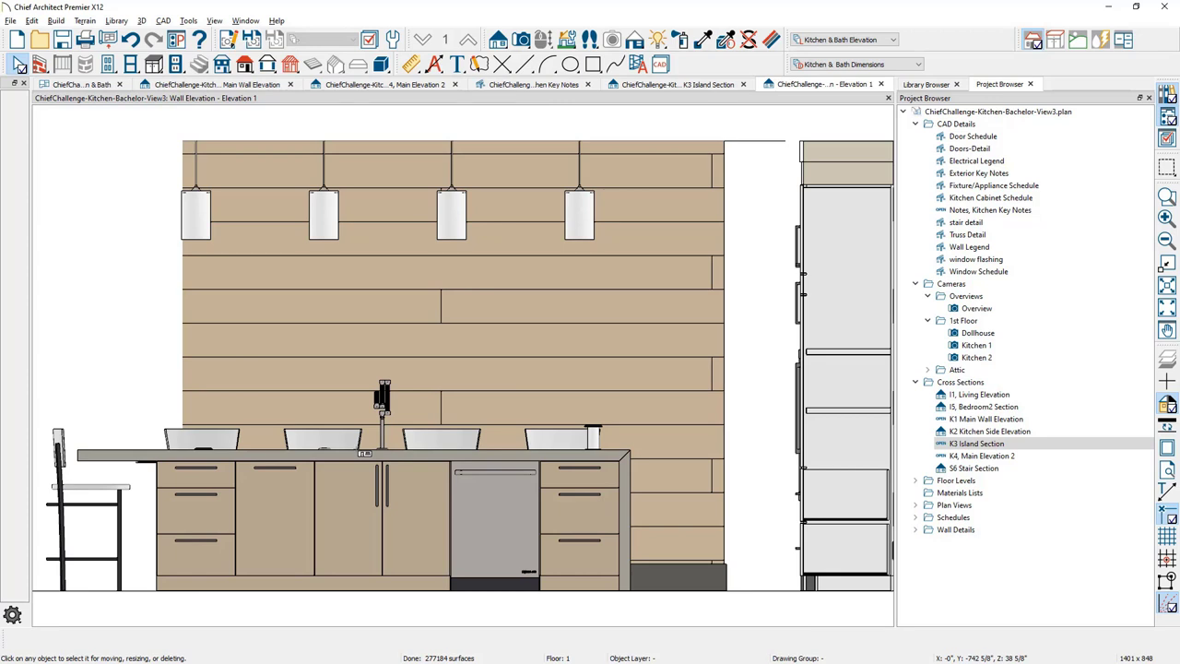
- Enable Back Clip After in the specification of the new island wall elevation
{"action": "left_click", "coordinate": [229, 40]}
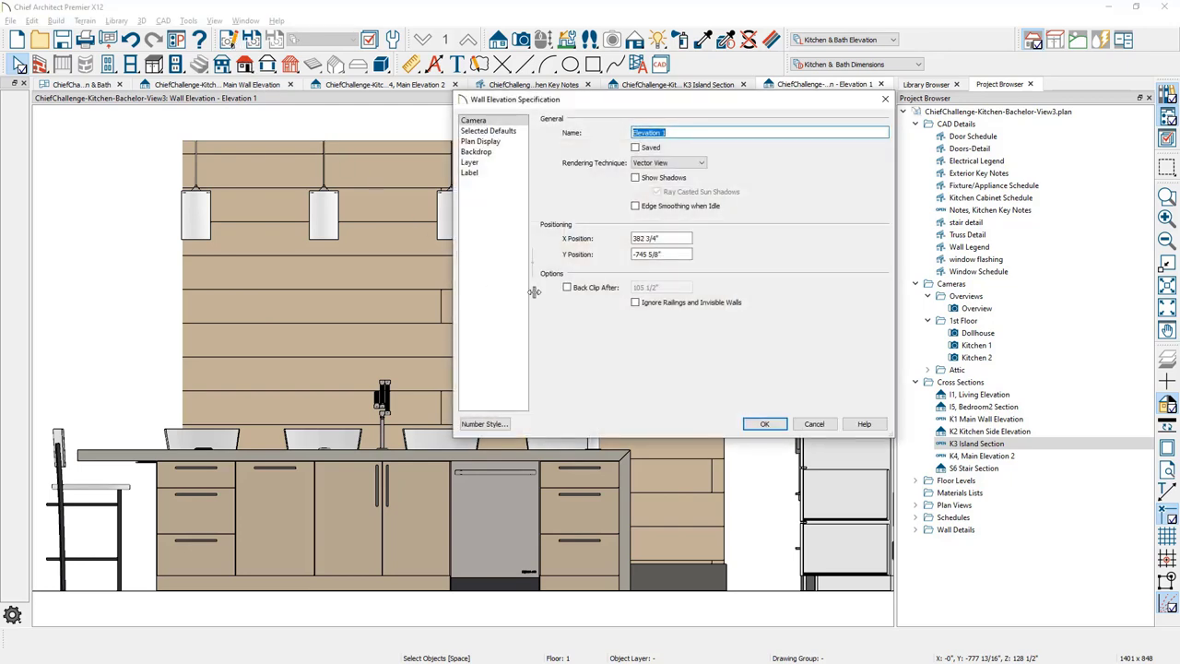
{"action": "left_click", "coordinate": [565, 287]}
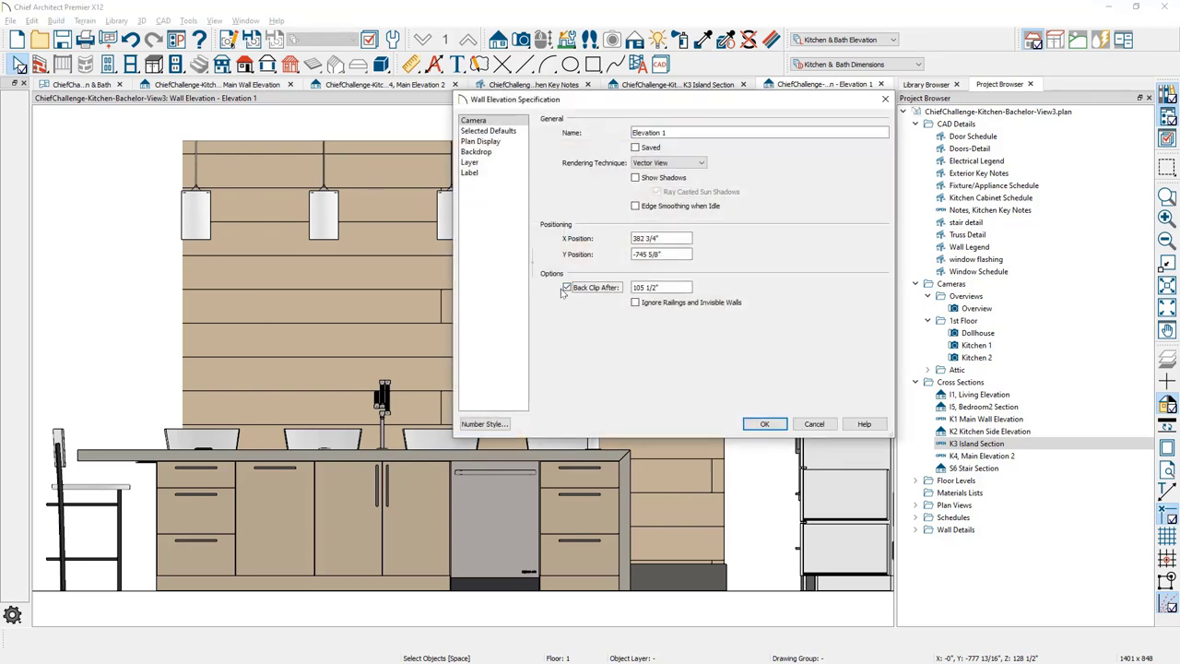
{"action": "left_click", "coordinate": [764, 423]}
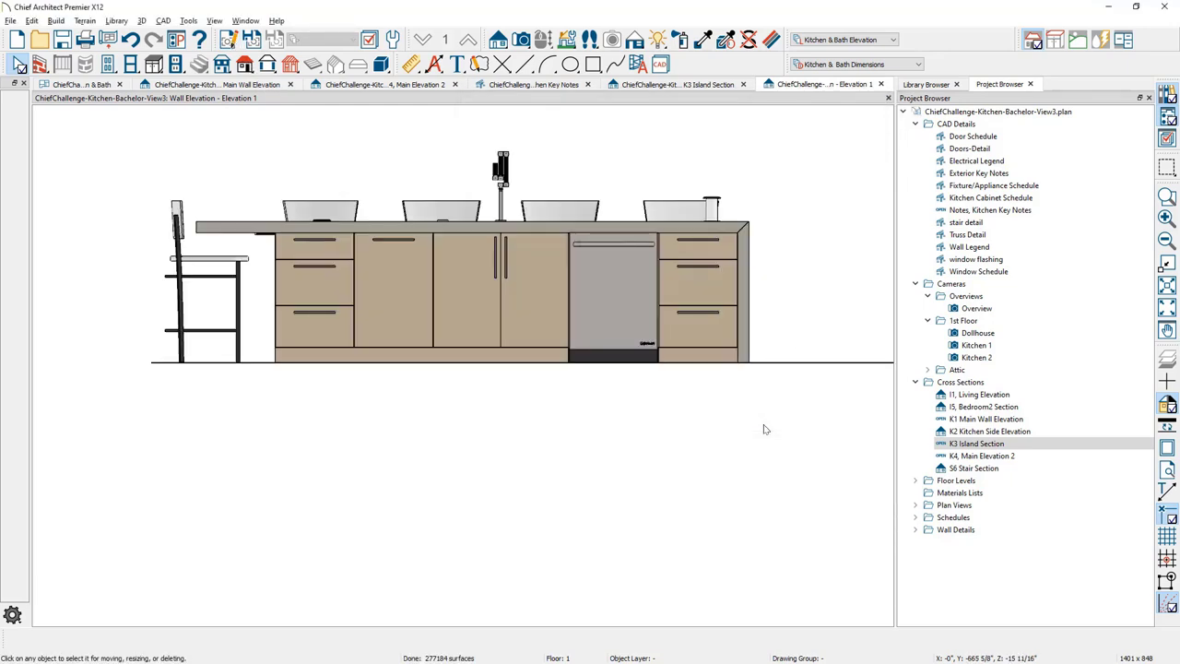
{"action": "middle_click_drag", "start_coordinate": [763, 428], "coordinate": [691, 599]}
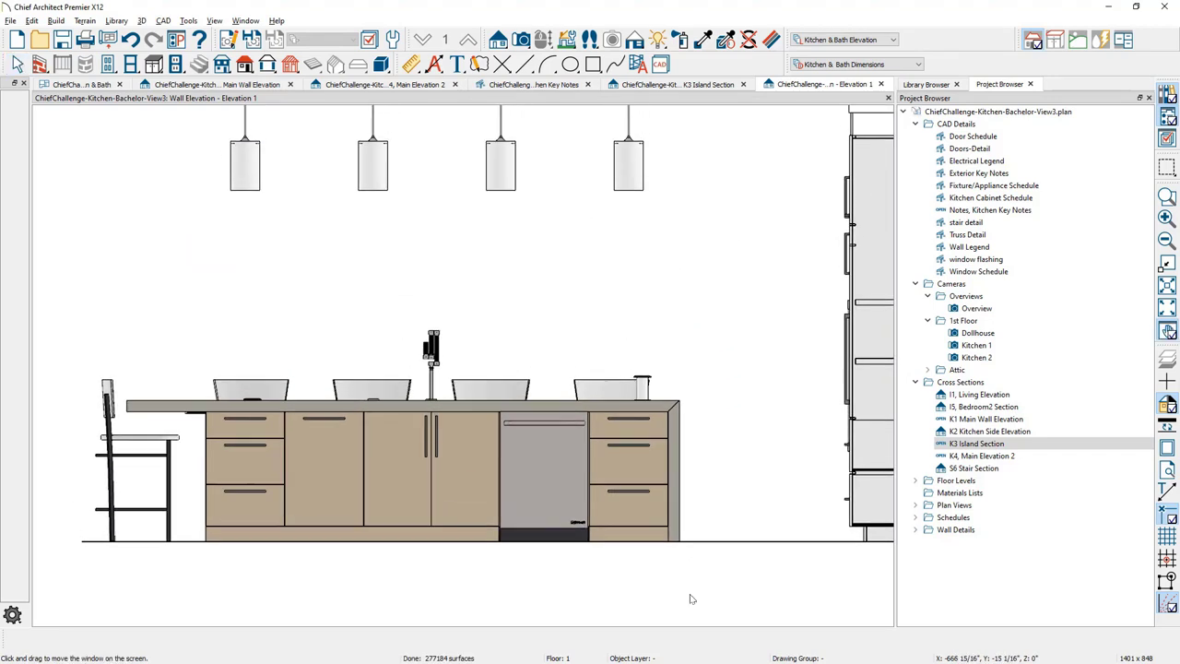
{"action": "scroll", "coordinate": [597, 516], "scroll_direction": "down", "scroll_amount": 2}
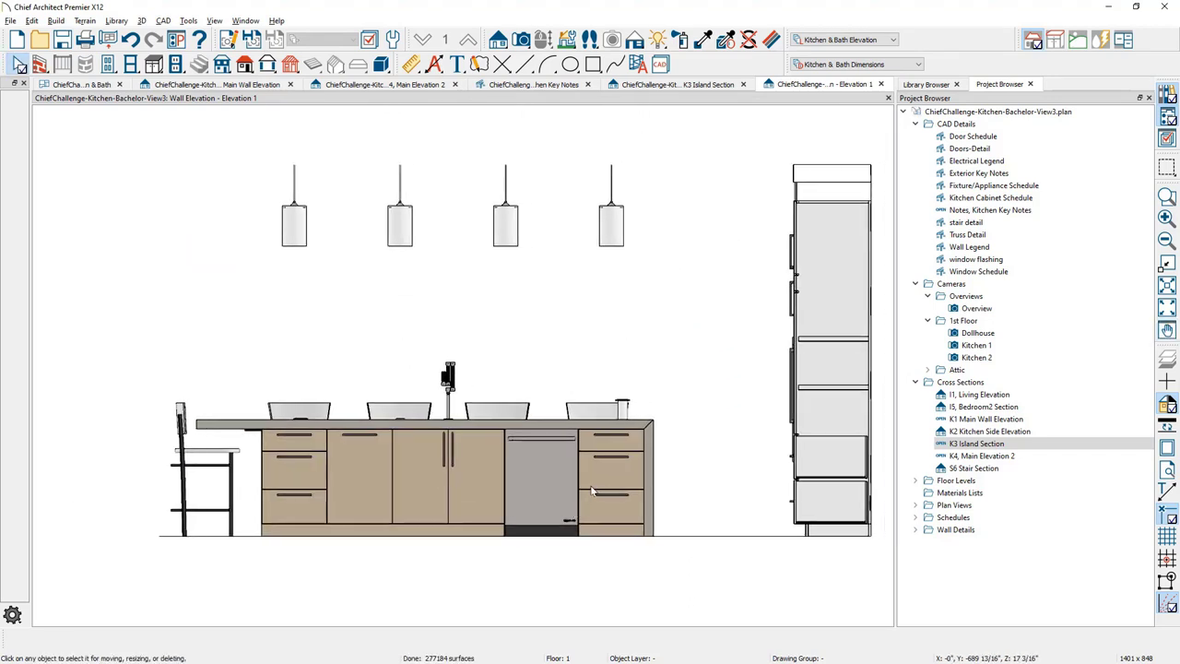
- In the Kitchen & Bath plan, check the E1 camera's back clip setting and extend its clipping line farther past the barstools
{"action": "left_click", "coordinate": [104, 85]}
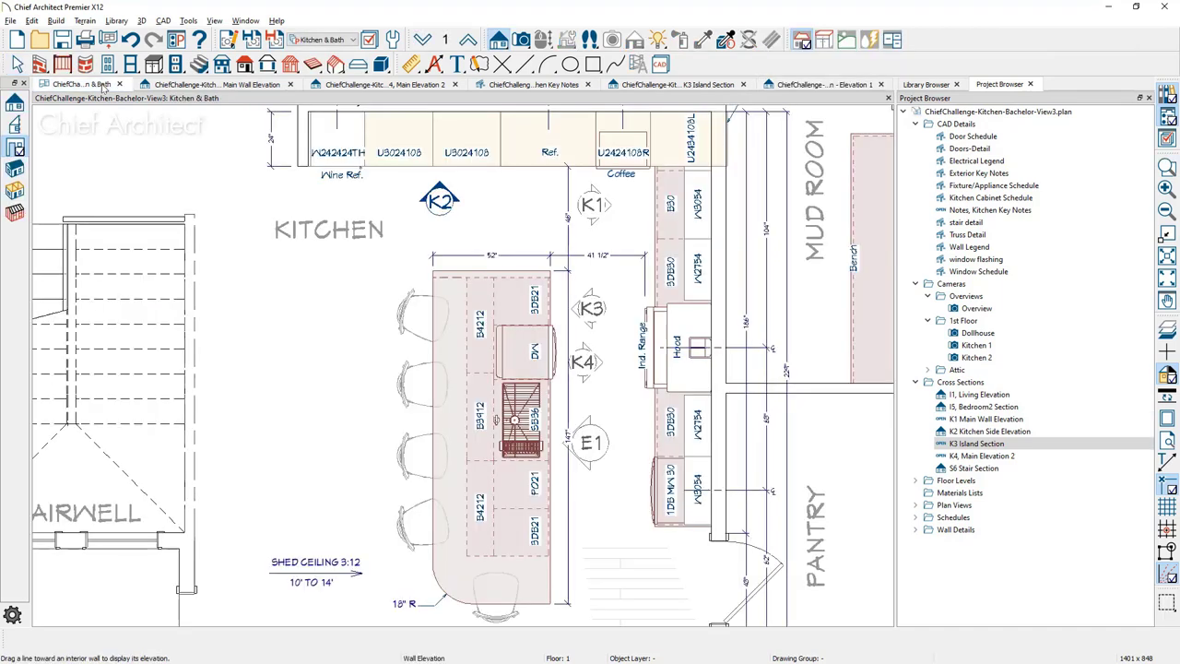
{"action": "left_click", "coordinate": [588, 443]}
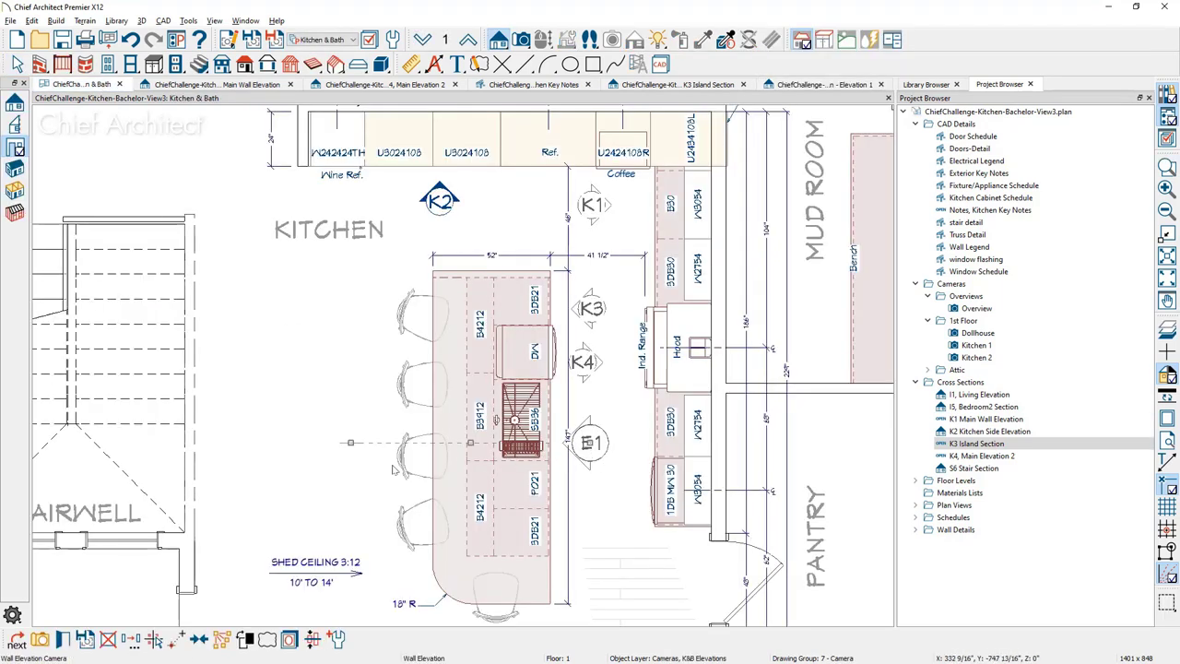
{"action": "left_click", "coordinate": [61, 642]}
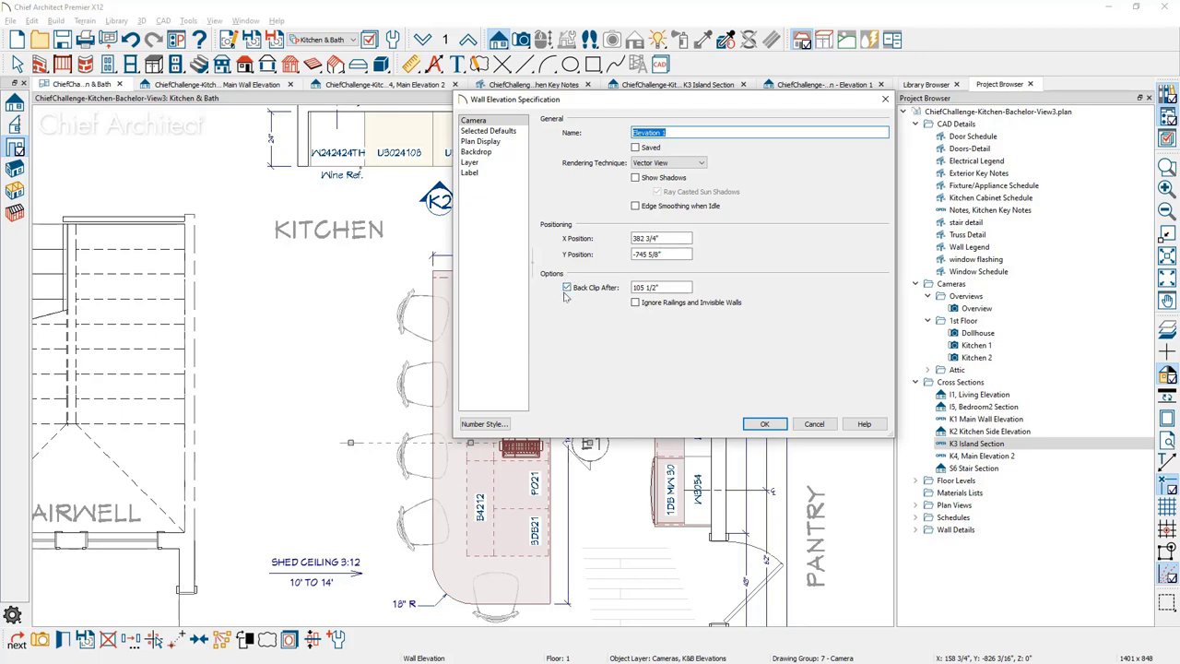
{"action": "left_click", "coordinate": [814, 424]}
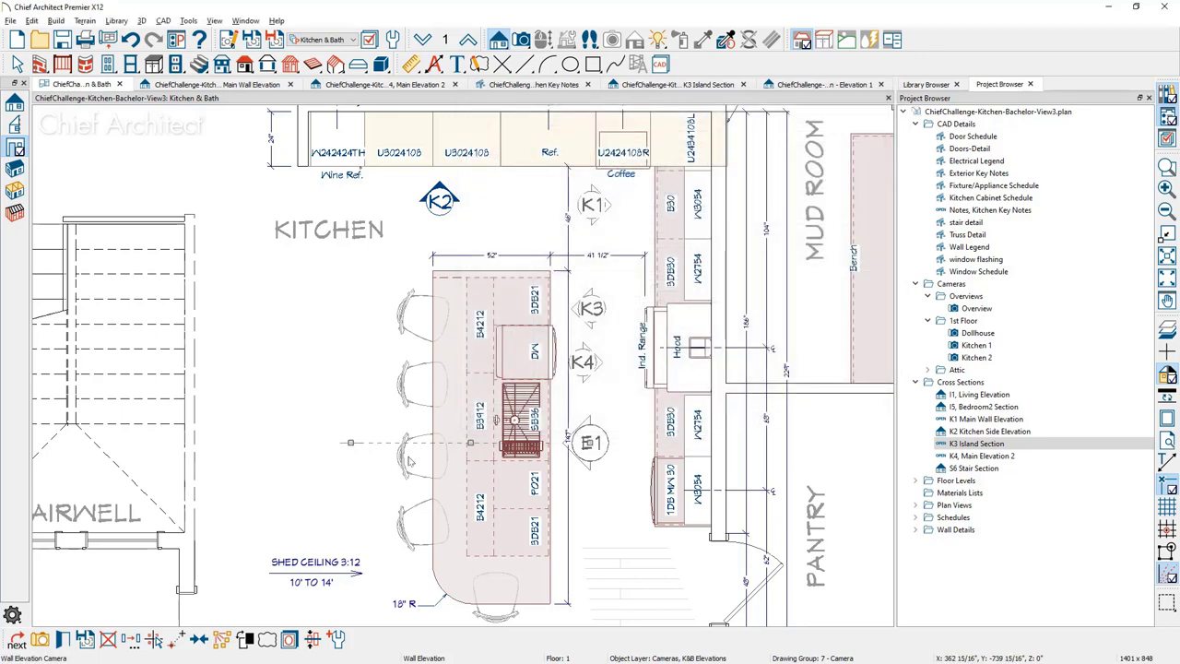
{"action": "left_click_drag", "start_coordinate": [351, 443], "coordinate": [281, 443]}
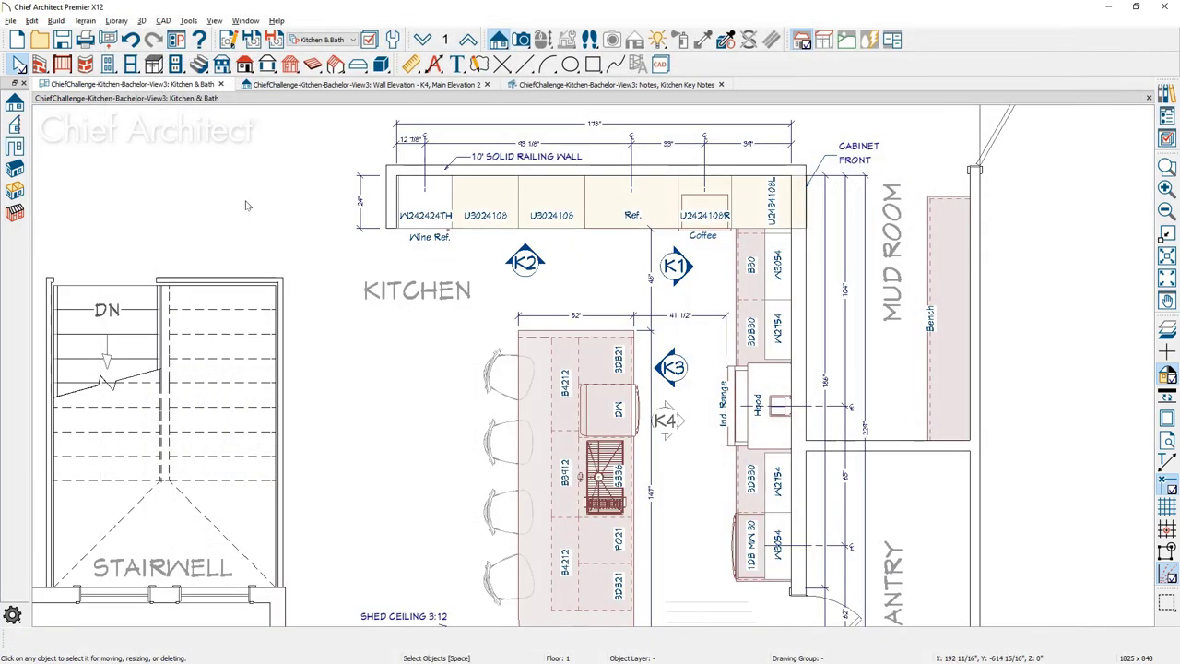
- Create a new layout from the Tabloid Kitchen and Bath.layout template
{"action": "left_click", "coordinate": [10, 21]}
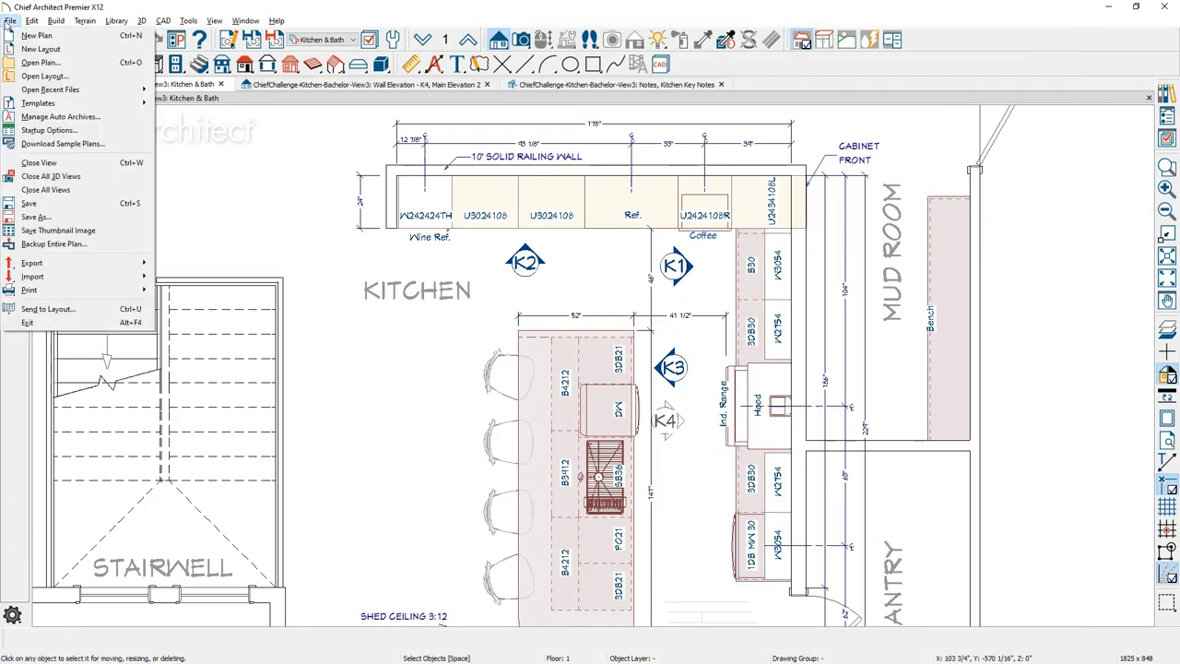
{"action": "mouse_move", "coordinate": [55, 103]}
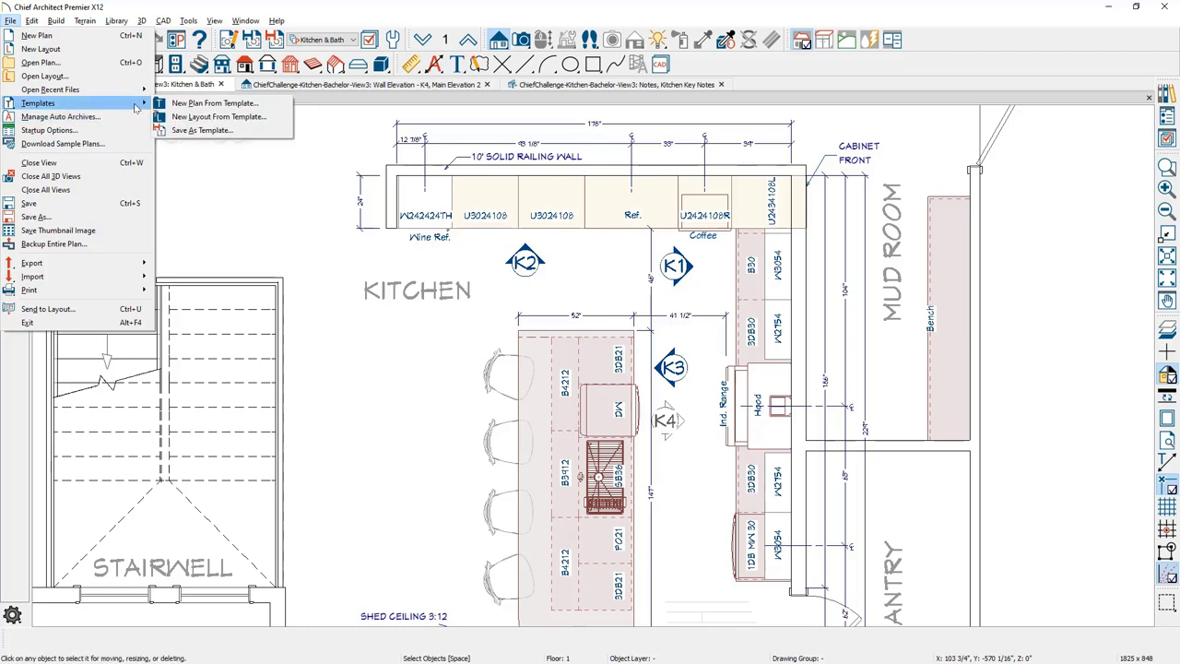
{"action": "left_click", "coordinate": [276, 119]}
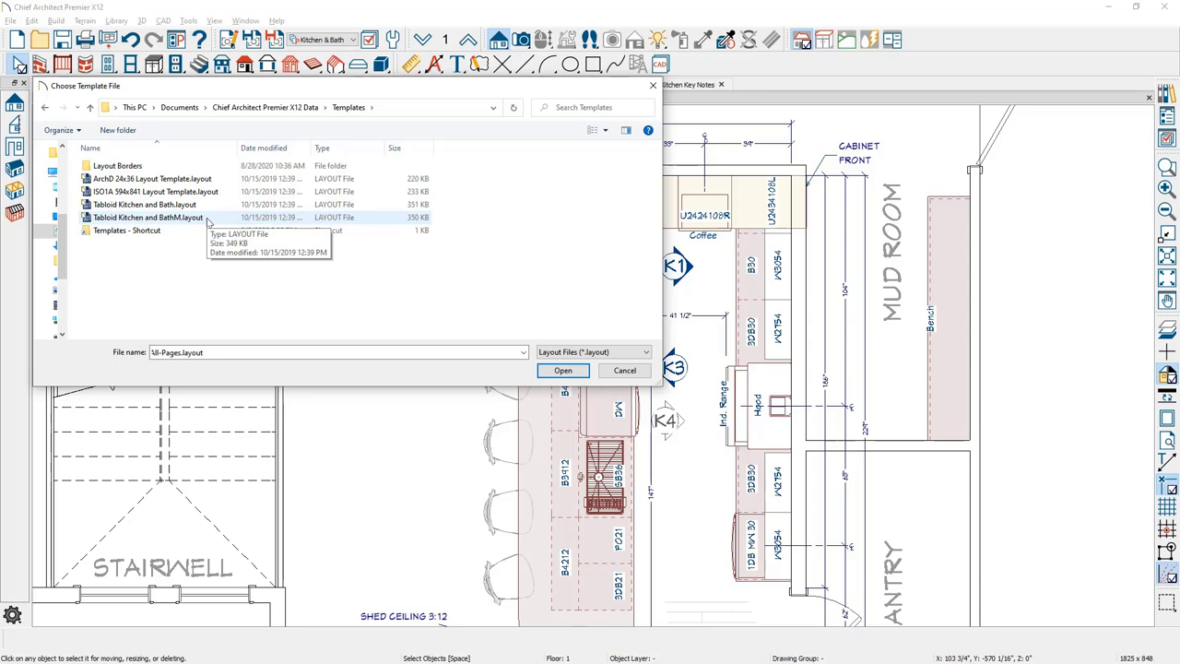
{"action": "double_click", "coordinate": [181, 206]}
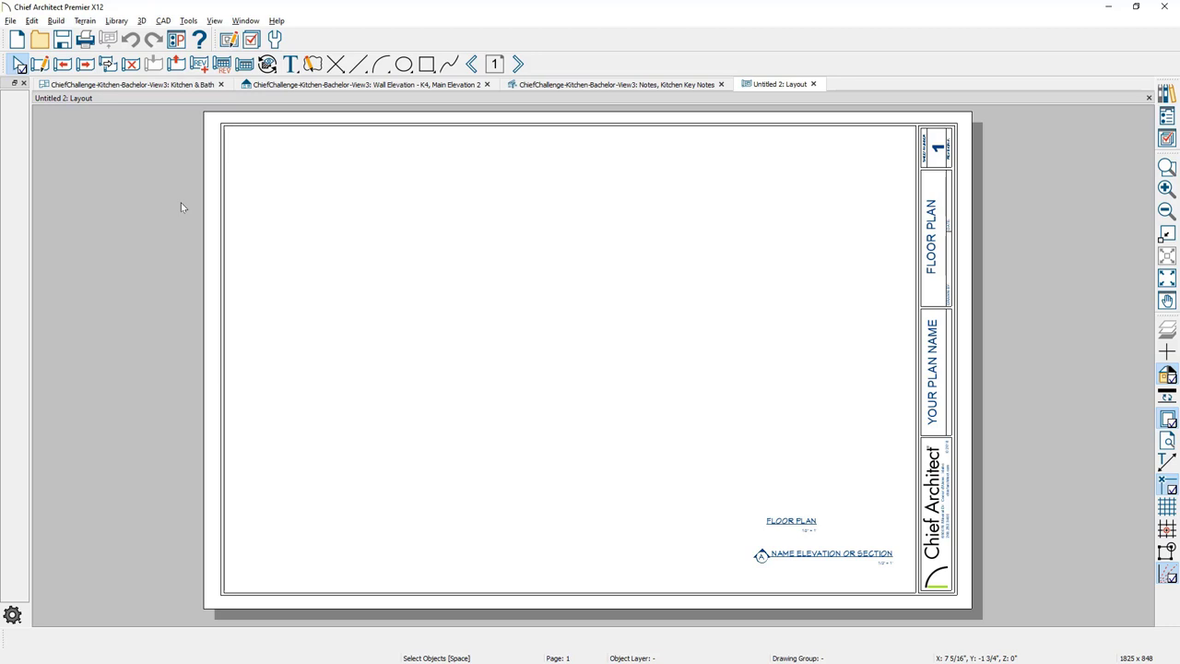
- On layout page 0, change the title block's plan name to WEBINAR PLAN
{"action": "left_click", "coordinate": [472, 64]}
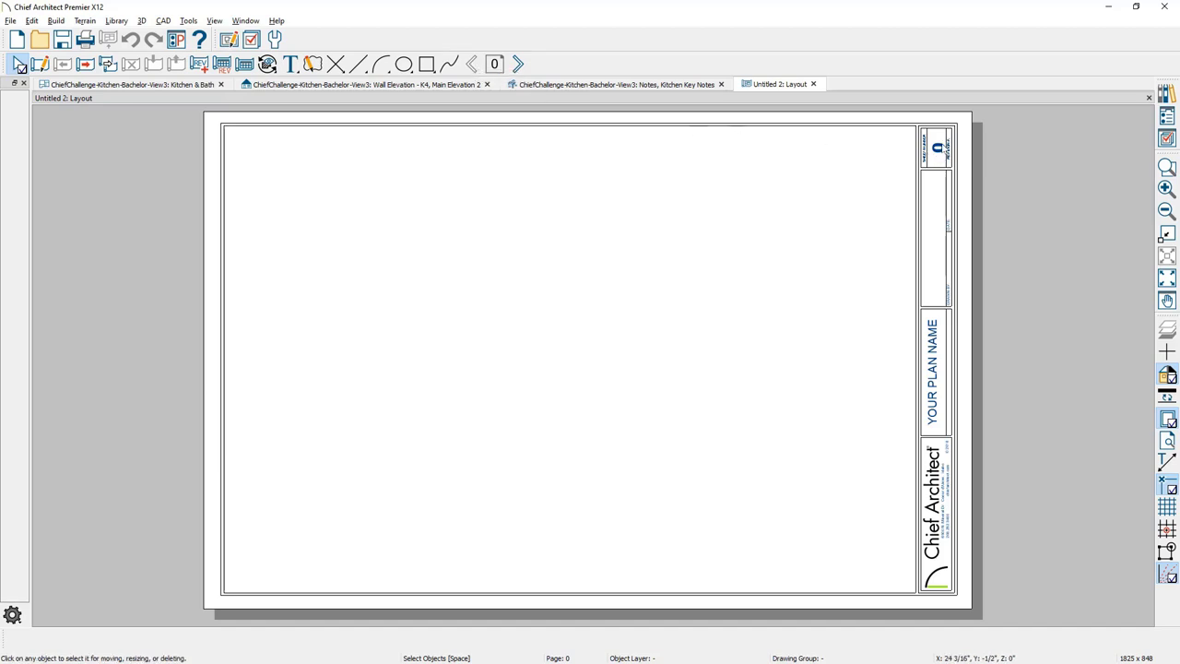
{"action": "double_click", "coordinate": [933, 383]}
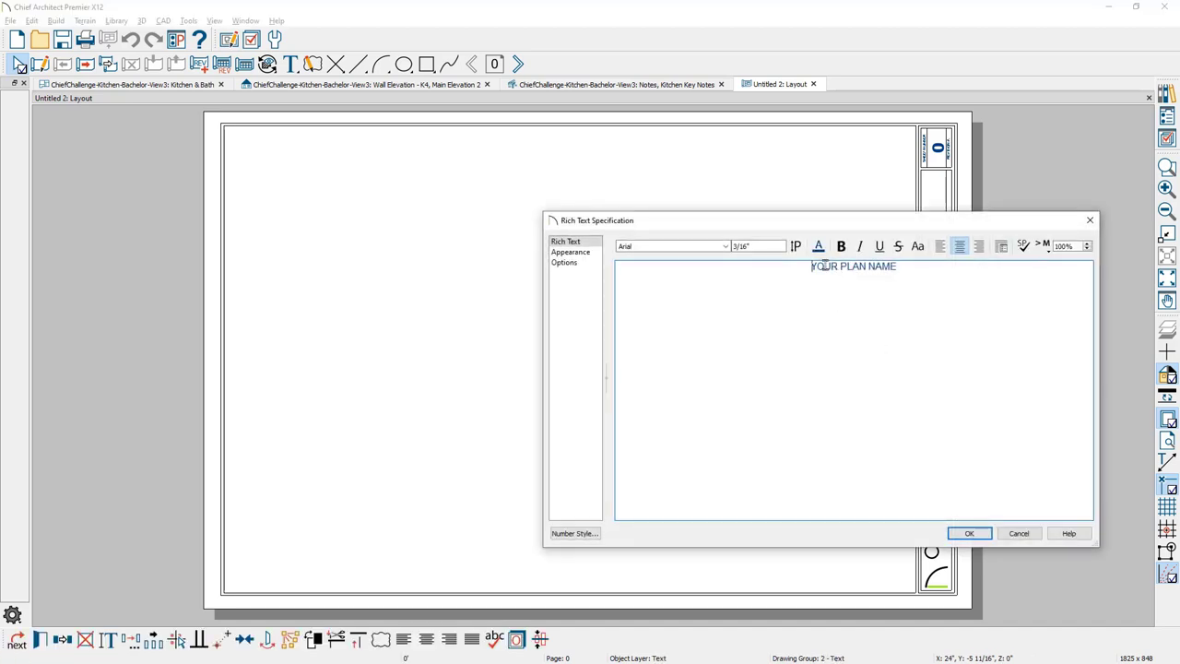
{"action": "double_click", "coordinate": [826, 266]}
{"action": "type", "text": "WEBINAR"}
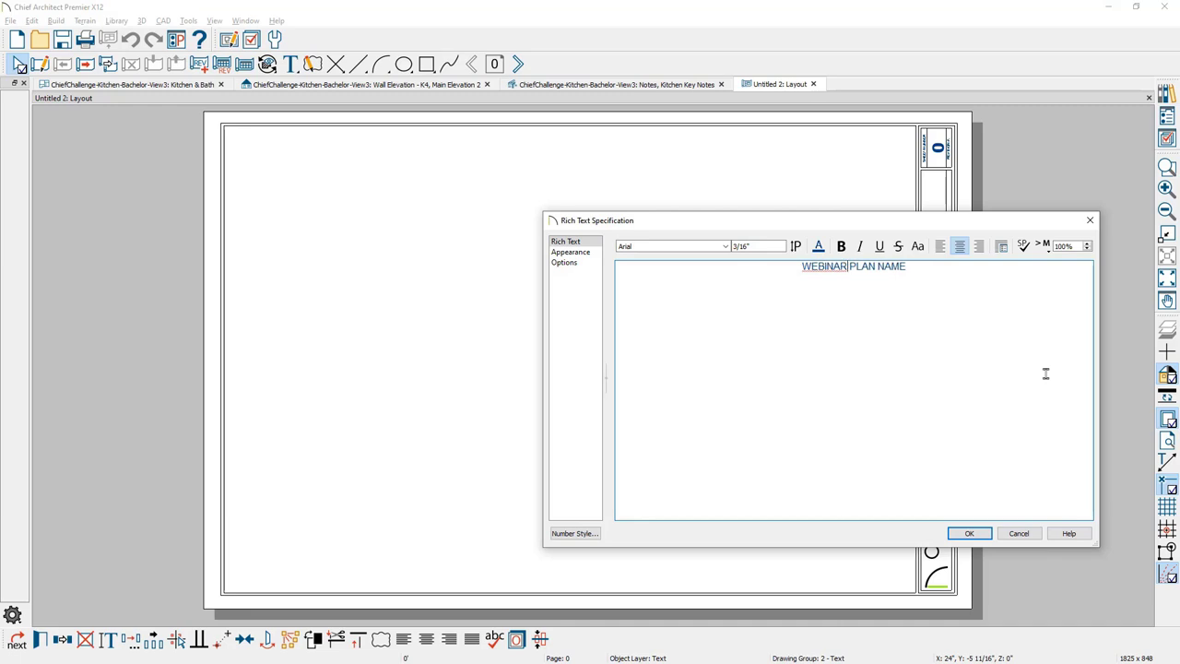
{"action": "key", "text": "End"}
{"action": "key", "text": "BackSpace"}
{"action": "key", "text": "BackSpace"}
{"action": "key", "text": "BackSpace"}
{"action": "key", "text": "BackSpace"}
{"action": "key", "text": "BackSpace"}
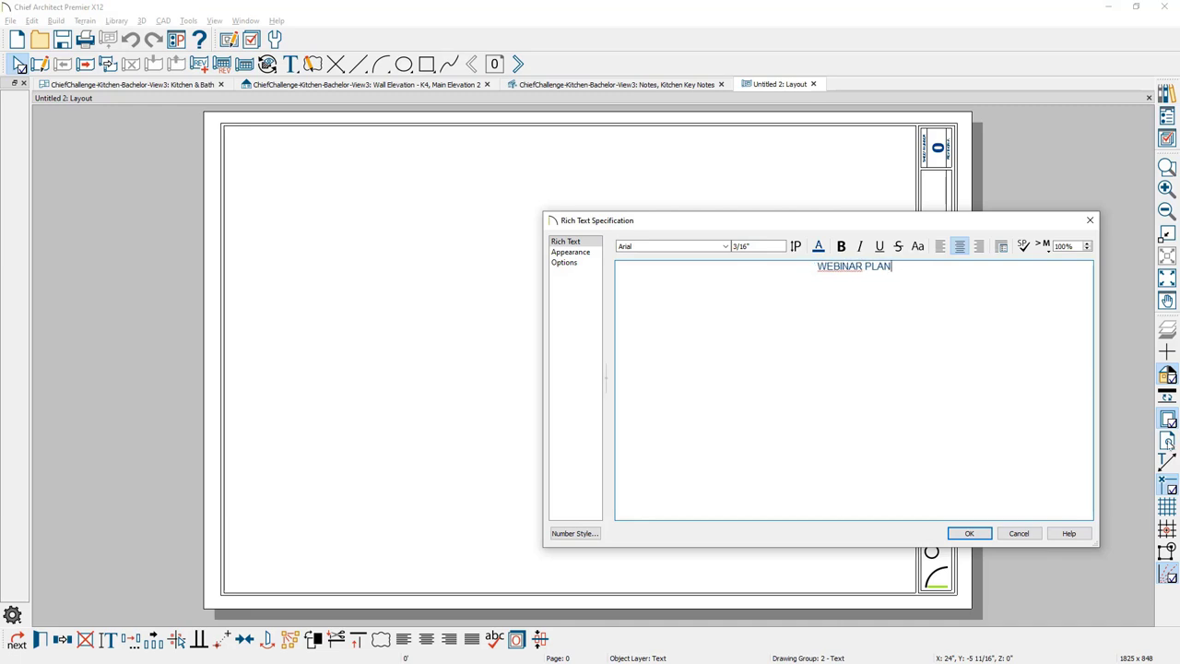
{"action": "left_click", "coordinate": [969, 533]}
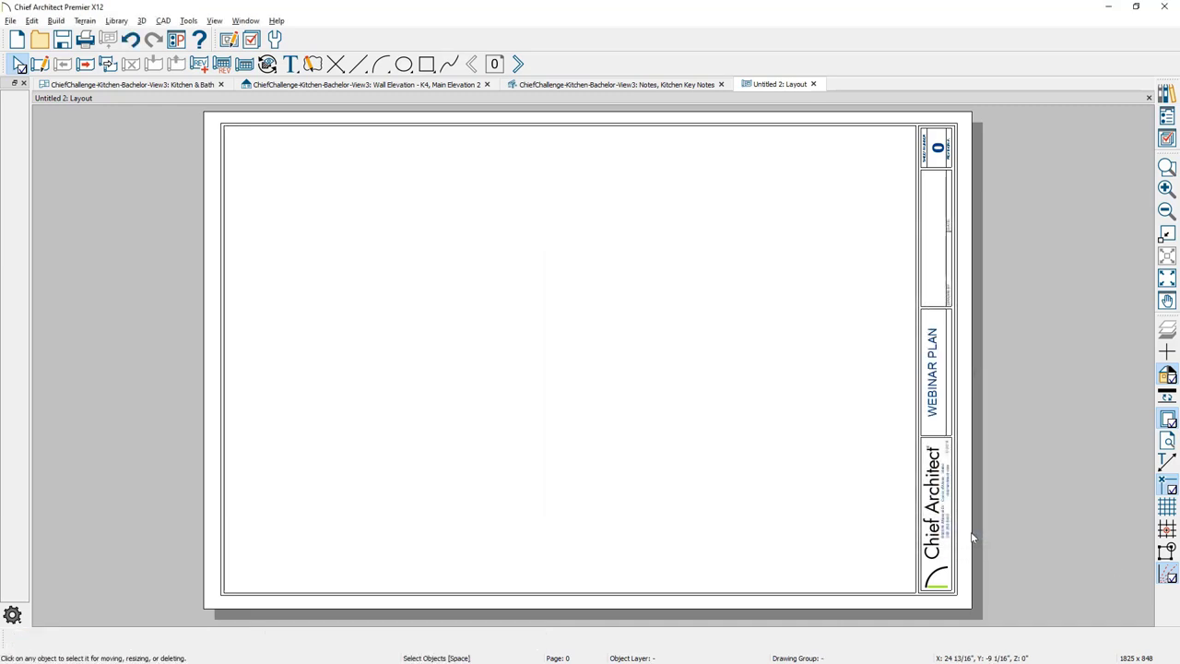
- On layout page 1, change the title block's sheet title from FLOOR PLAN to ELEVATION PLAN
{"action": "left_click", "coordinate": [518, 64]}
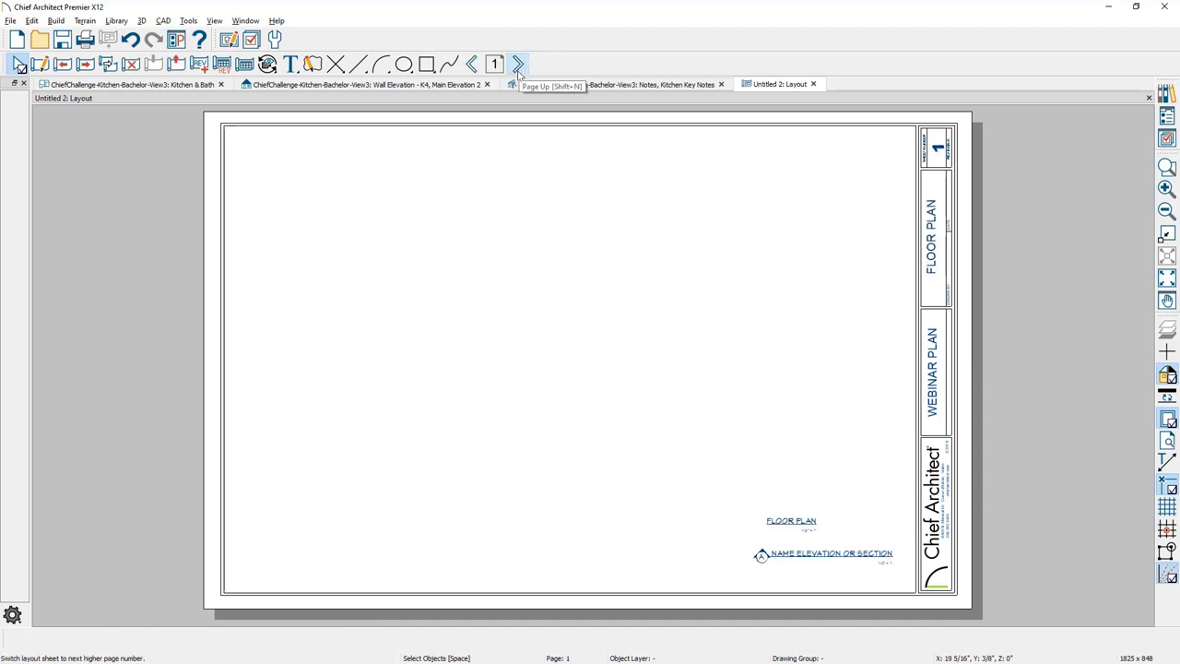
{"action": "left_click", "coordinate": [931, 230]}
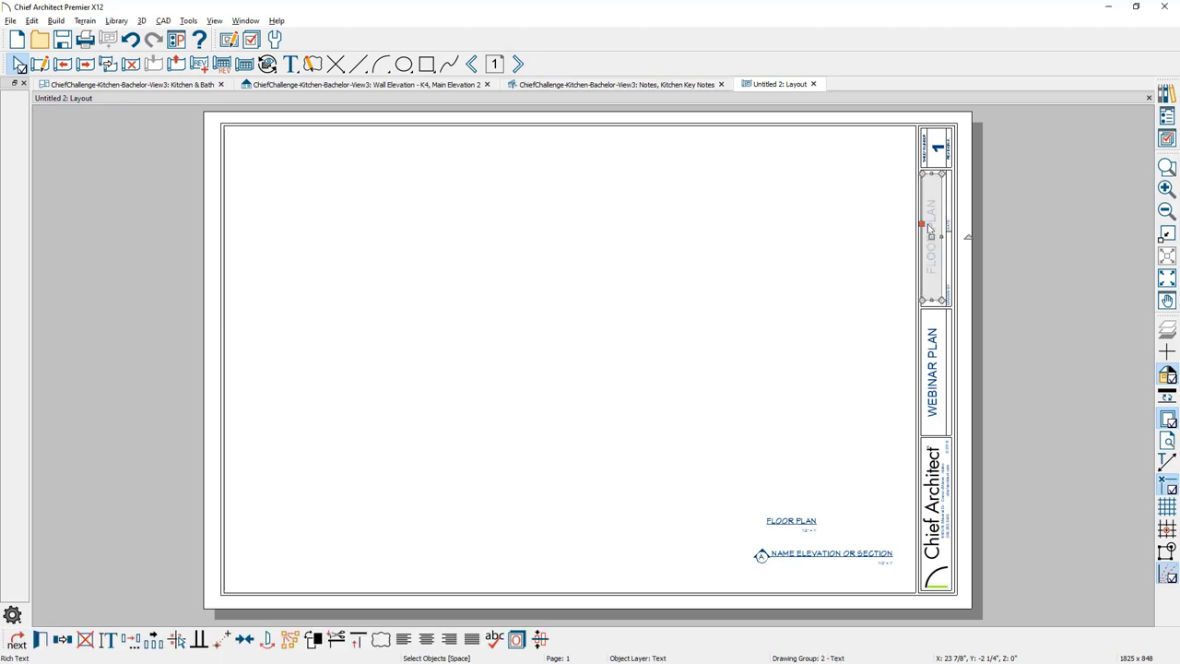
{"action": "double_click", "coordinate": [931, 230]}
{"action": "double_click", "coordinate": [829, 266]}
{"action": "type", "text": "ELEVATION PLAN"}
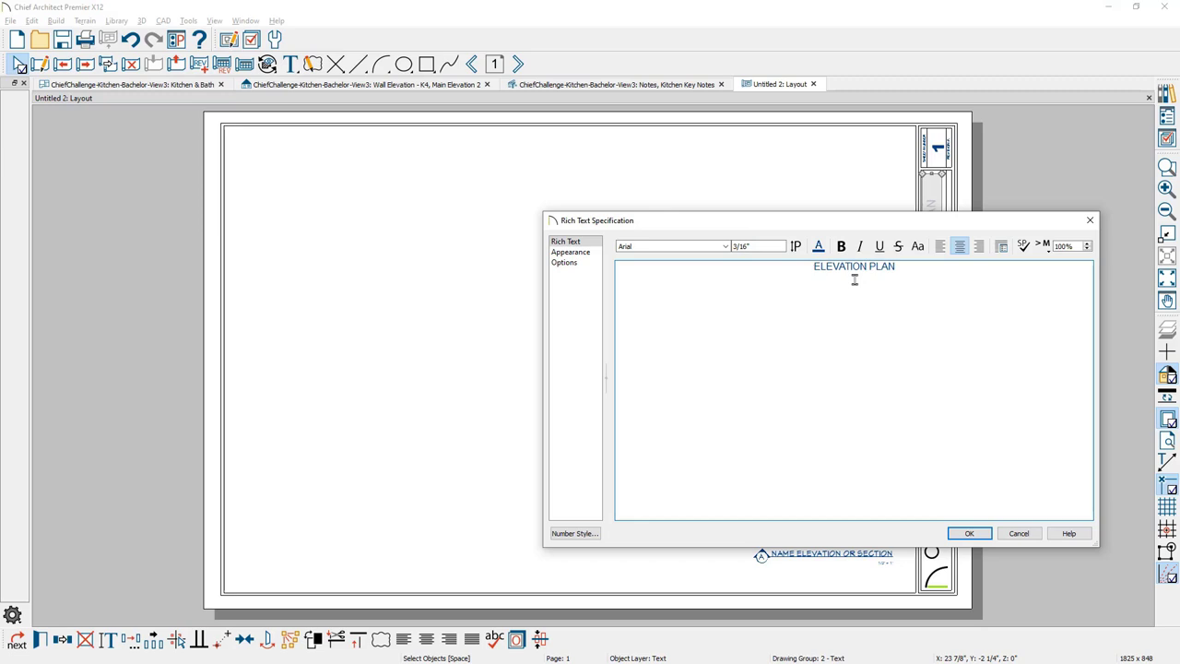
{"action": "left_click", "coordinate": [968, 533]}
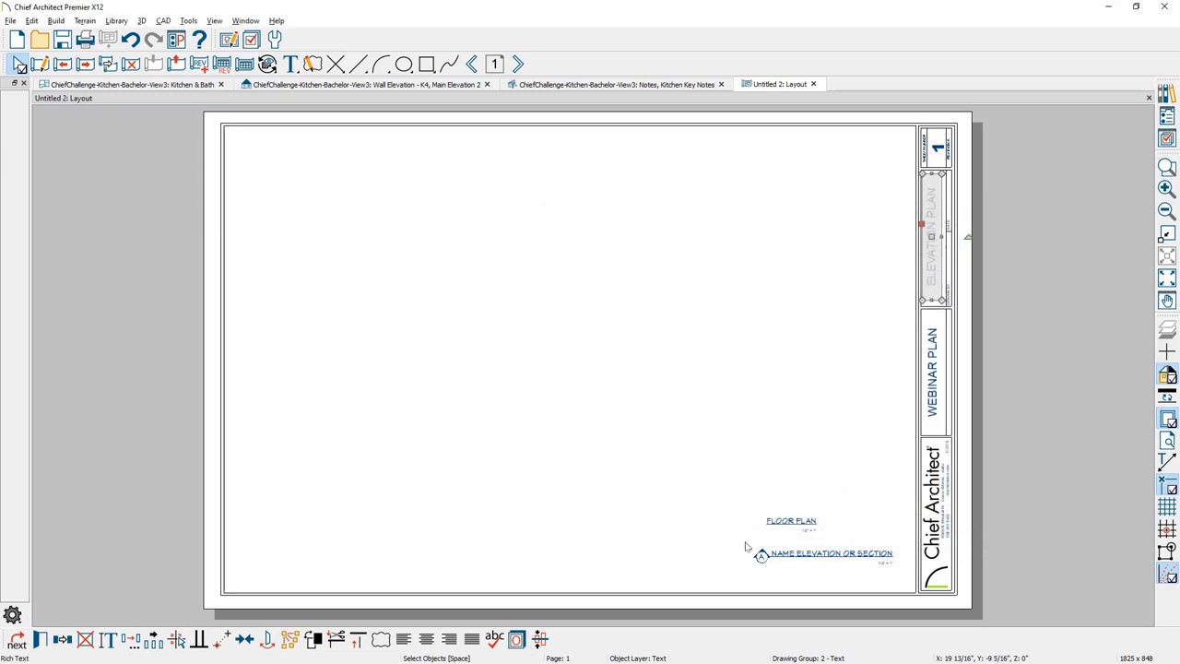
- Move the NAME ELEVATION OR SECTION label with its callout to the lower-left corner of the layout sheet
{"action": "left_click_drag", "start_coordinate": [743, 542], "coordinate": [916, 606]}
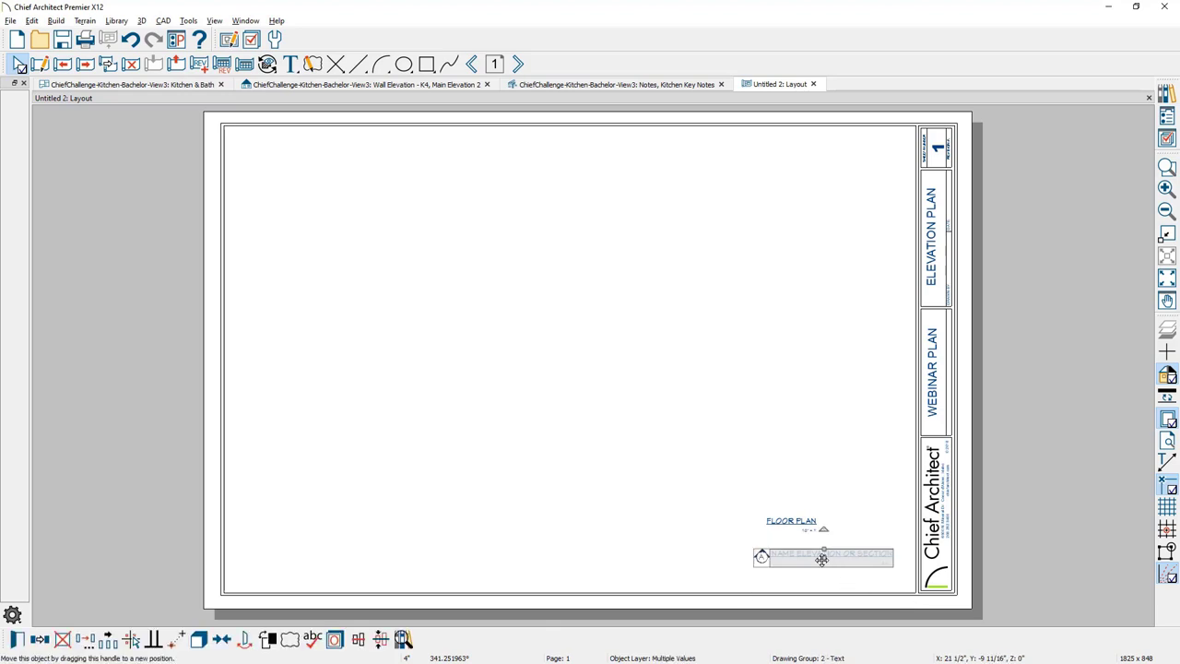
{"action": "left_click_drag", "start_coordinate": [823, 556], "coordinate": [311, 543]}
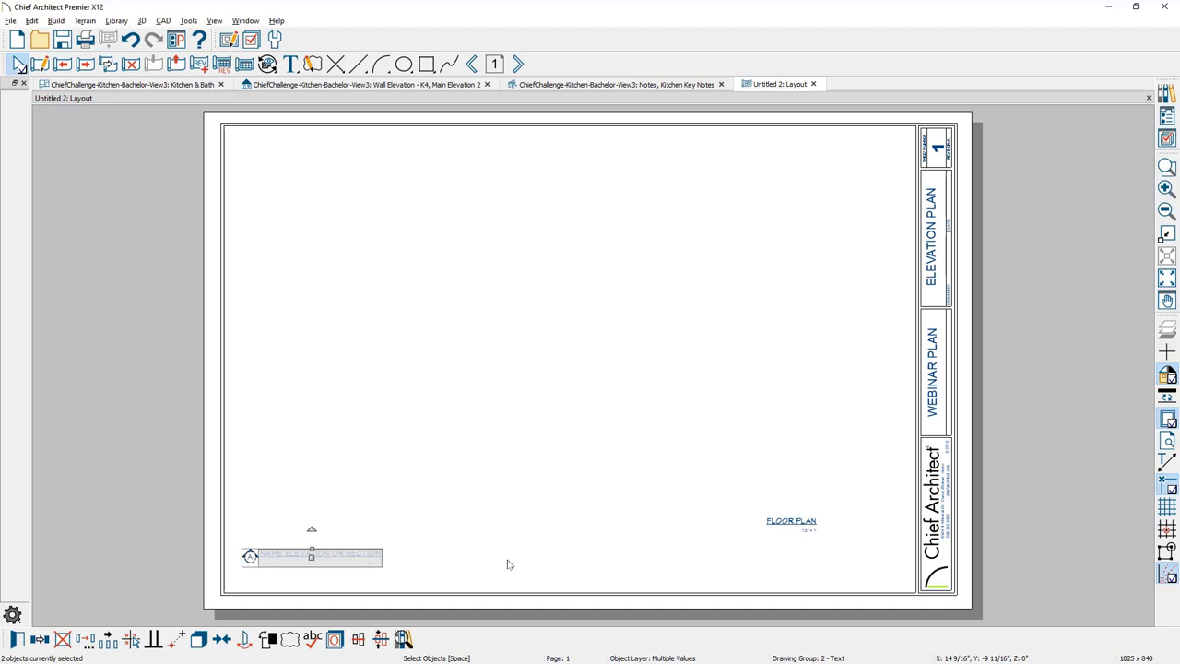
- Send the entire K4 wall elevation to page 1 of the Untitled 2 layout as a live view with Update Always, at 1/2 in = 1 ft
{"action": "left_click", "coordinate": [419, 85]}
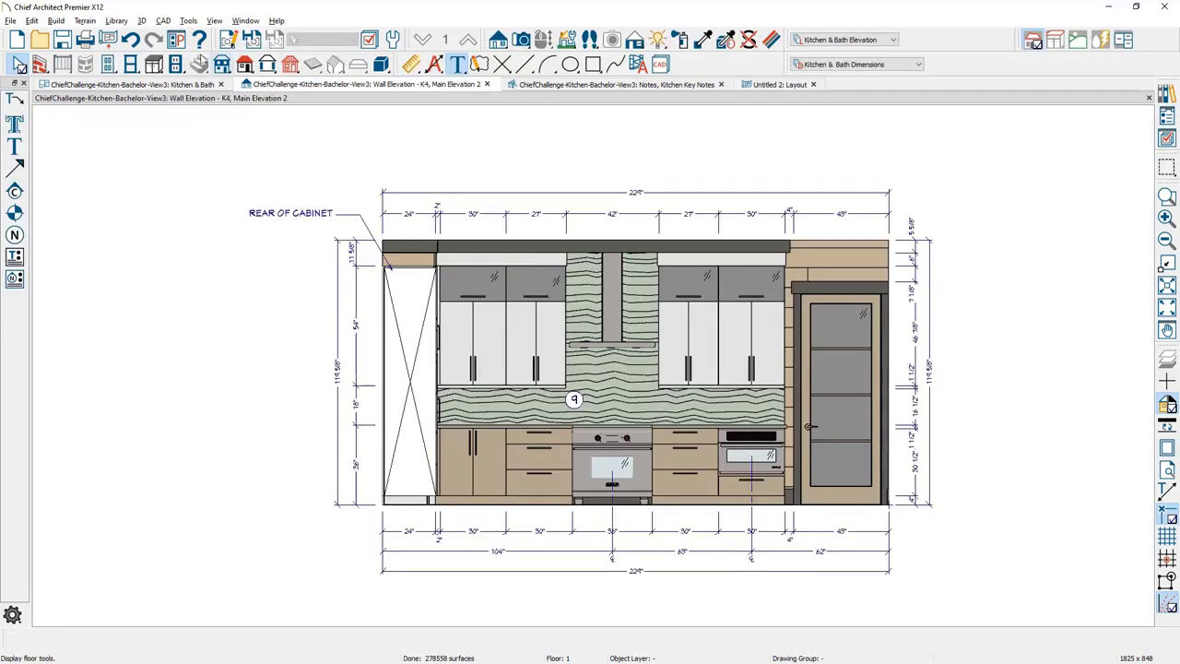
{"action": "left_click", "coordinate": [9, 20]}
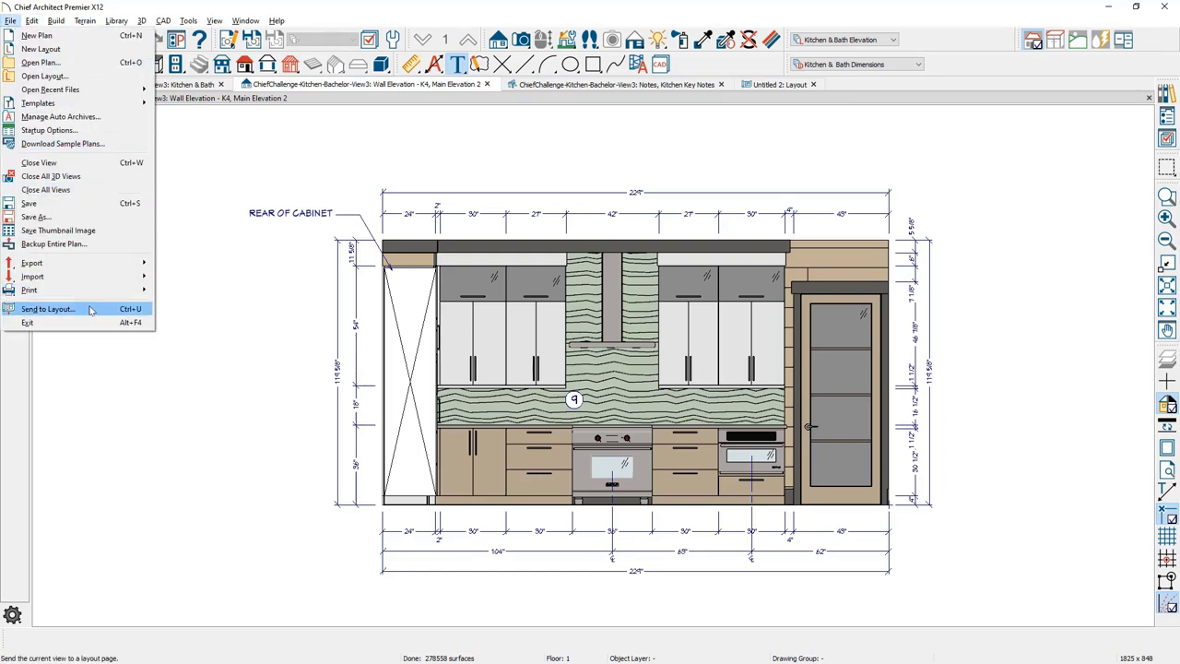
{"action": "left_click", "coordinate": [48, 309]}
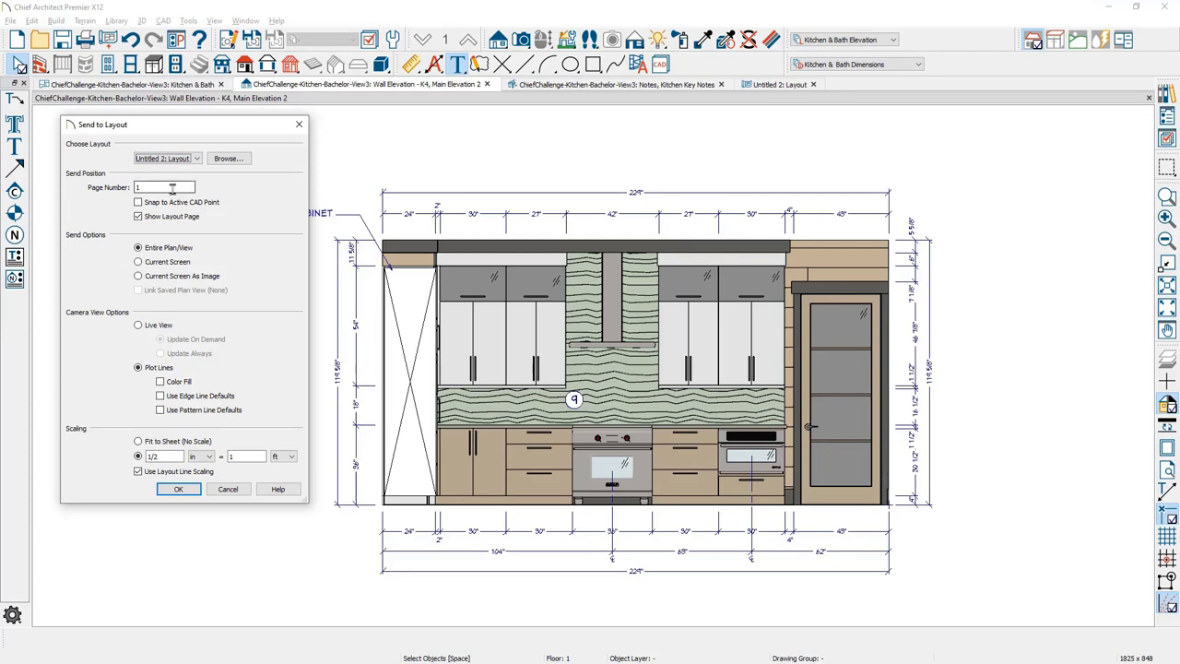
{"action": "left_click", "coordinate": [172, 187]}
{"action": "left_click", "coordinate": [133, 327]}
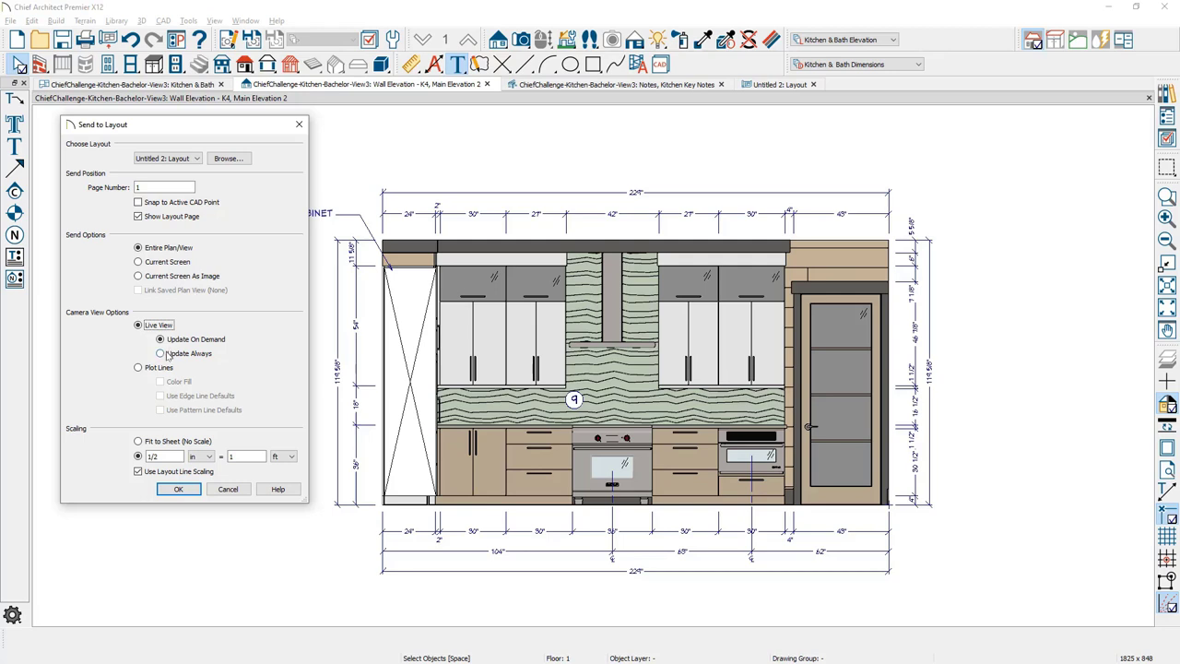
{"action": "left_click", "coordinate": [162, 354]}
{"action": "left_click", "coordinate": [141, 368]}
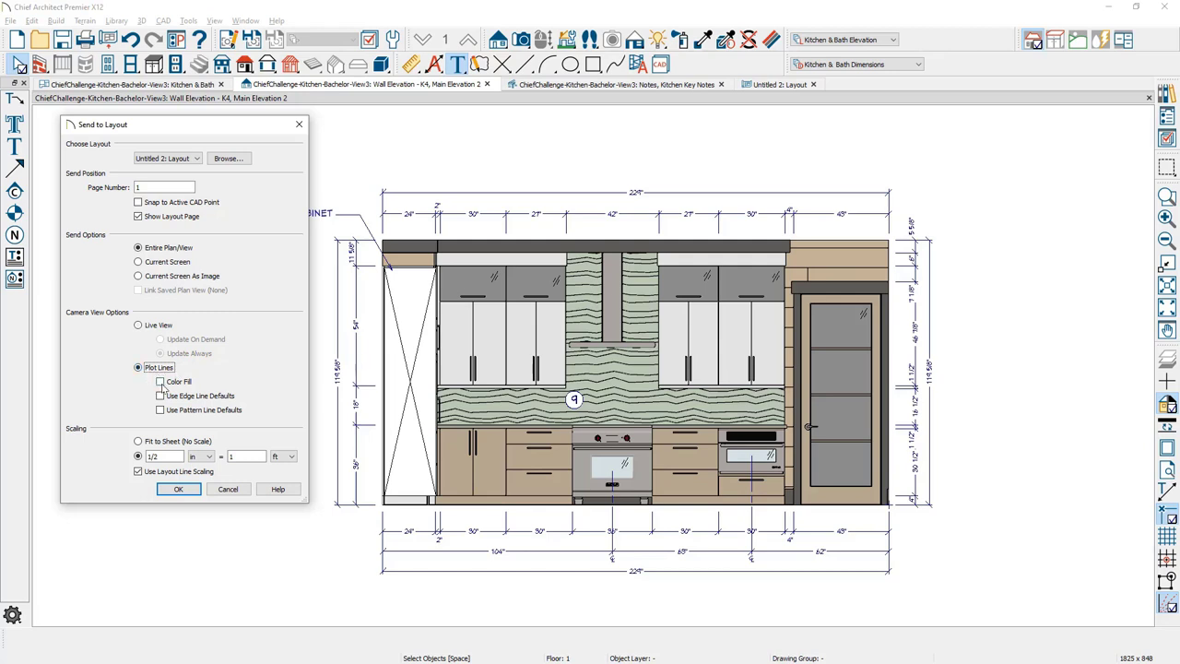
{"action": "left_click", "coordinate": [162, 383]}
{"action": "left_click", "coordinate": [161, 384]}
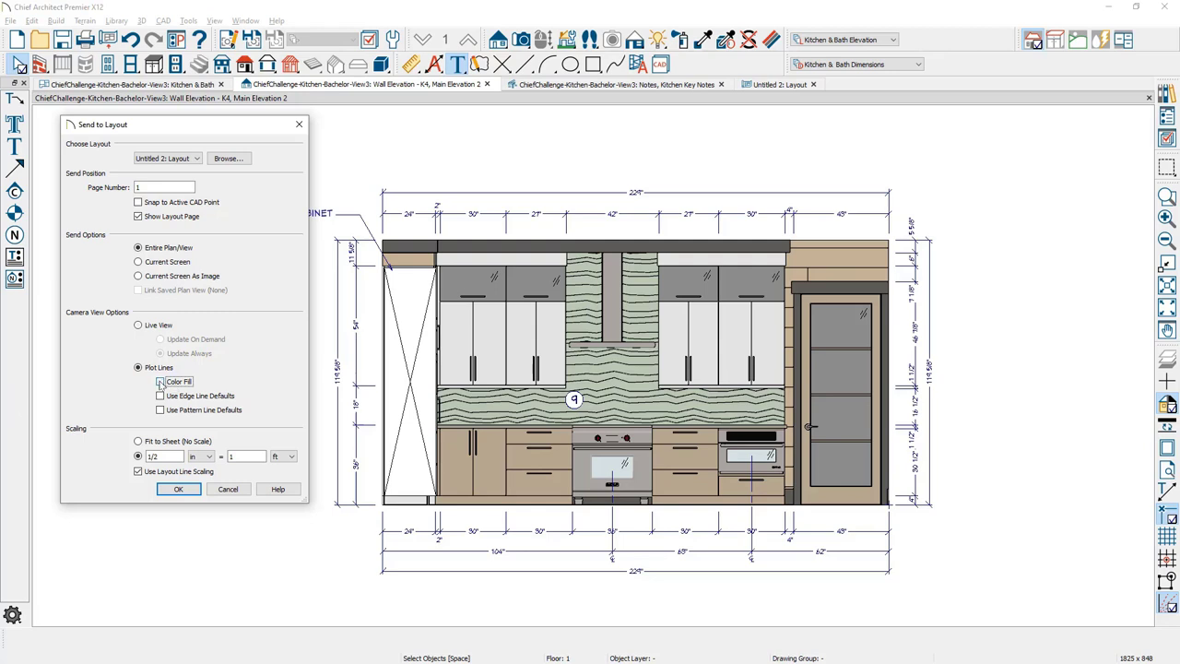
{"action": "left_click", "coordinate": [159, 327]}
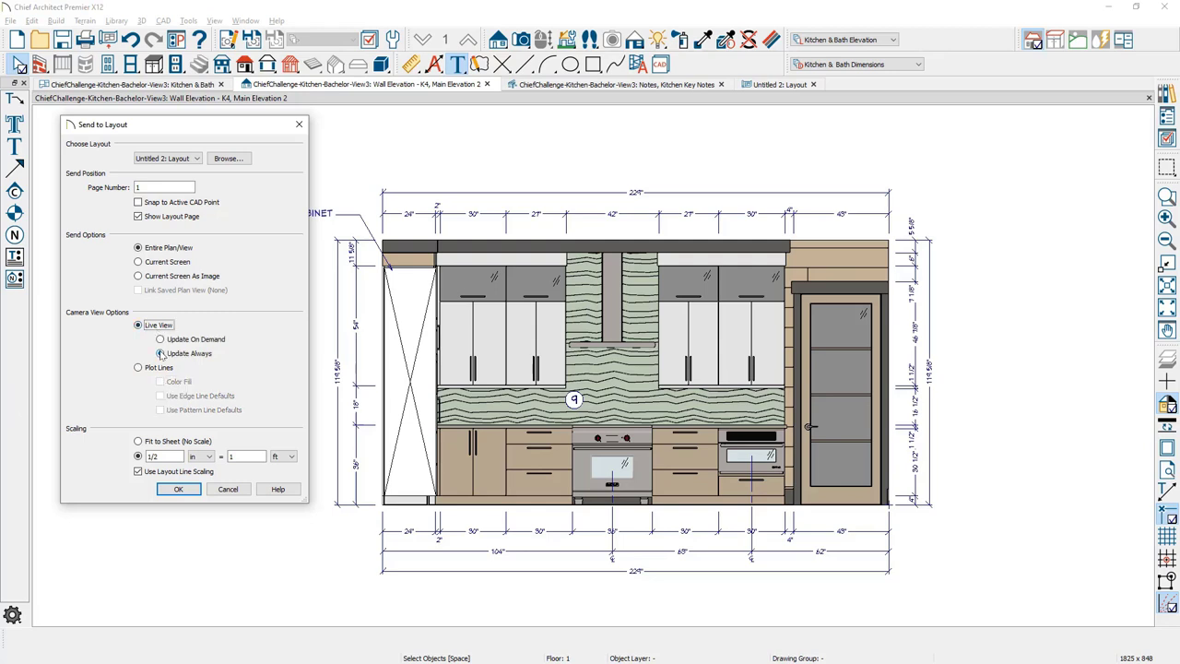
{"action": "left_click", "coordinate": [158, 456]}
{"action": "left_click", "coordinate": [180, 490]}
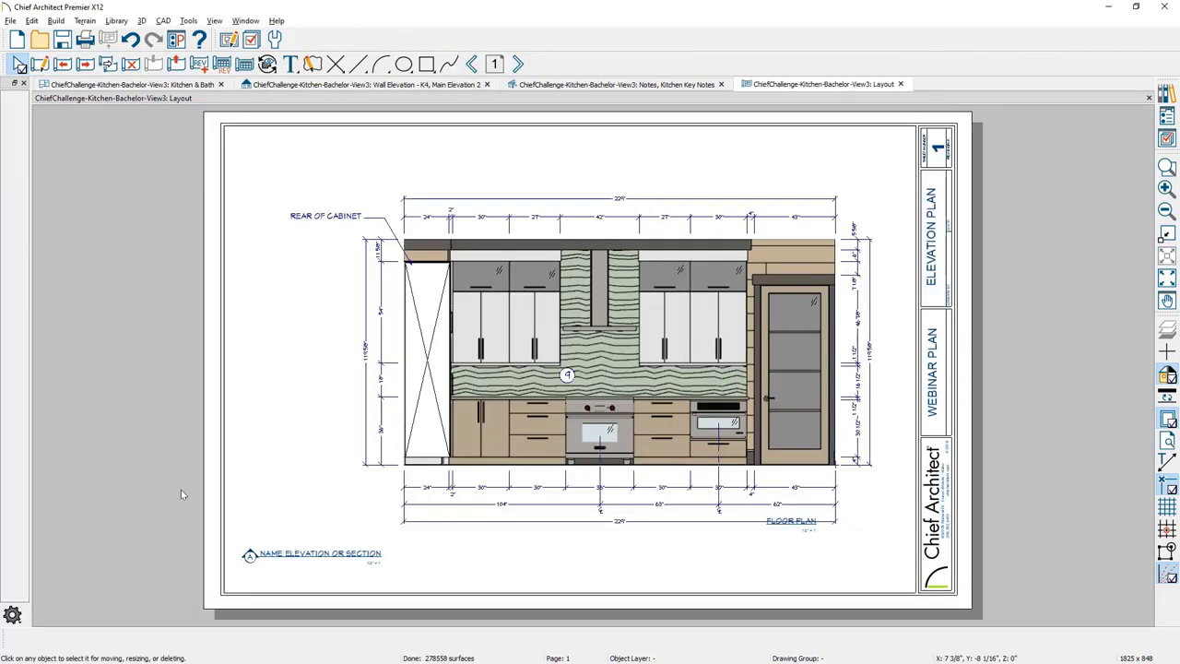
- Widen the elevation's layout box slightly at its left edge and move the box down and right on the sheet
{"action": "left_click", "coordinate": [631, 401]}
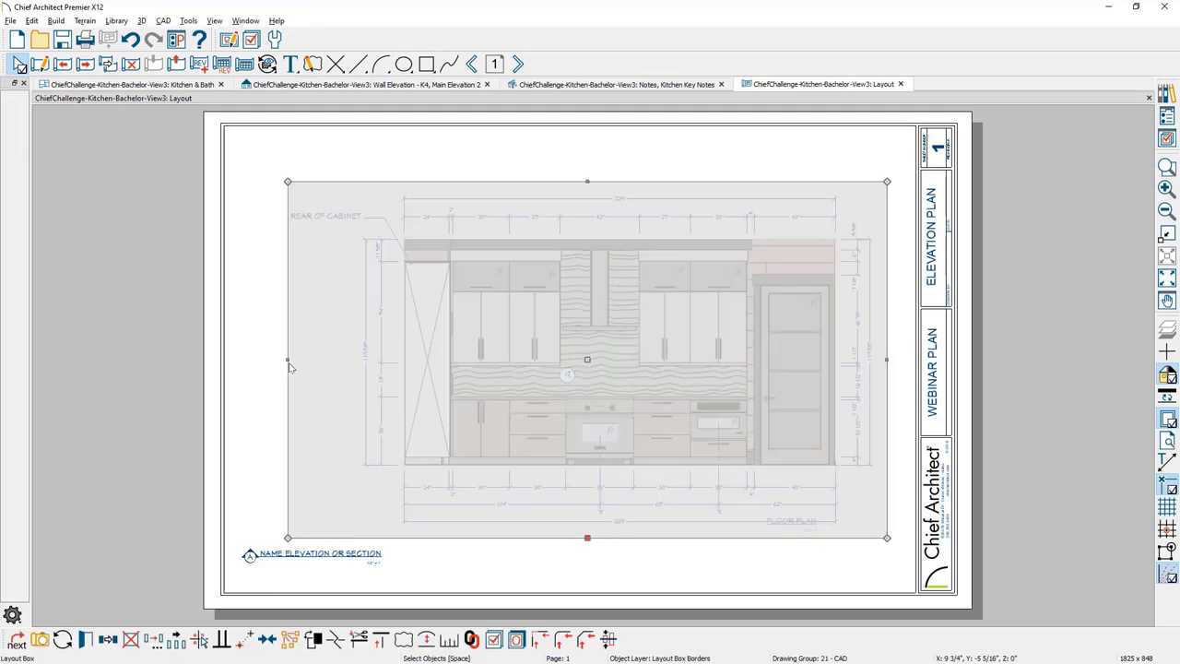
{"action": "mouse_move", "coordinate": [287, 360]}
{"action": "left_mouse_down"}
{"action": "mouse_move", "coordinate": [354, 358]}
{"action": "mouse_move", "coordinate": [278, 360]}
{"action": "left_mouse_up"}
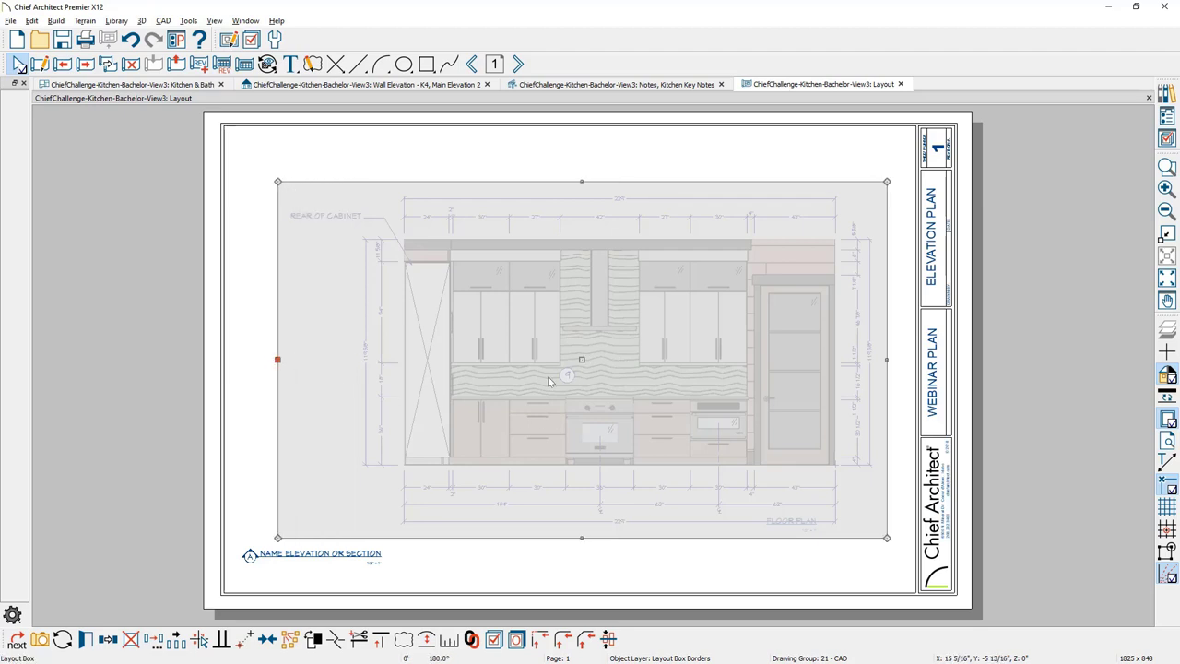
{"action": "left_click_drag", "start_coordinate": [581, 359], "coordinate": [601, 391]}
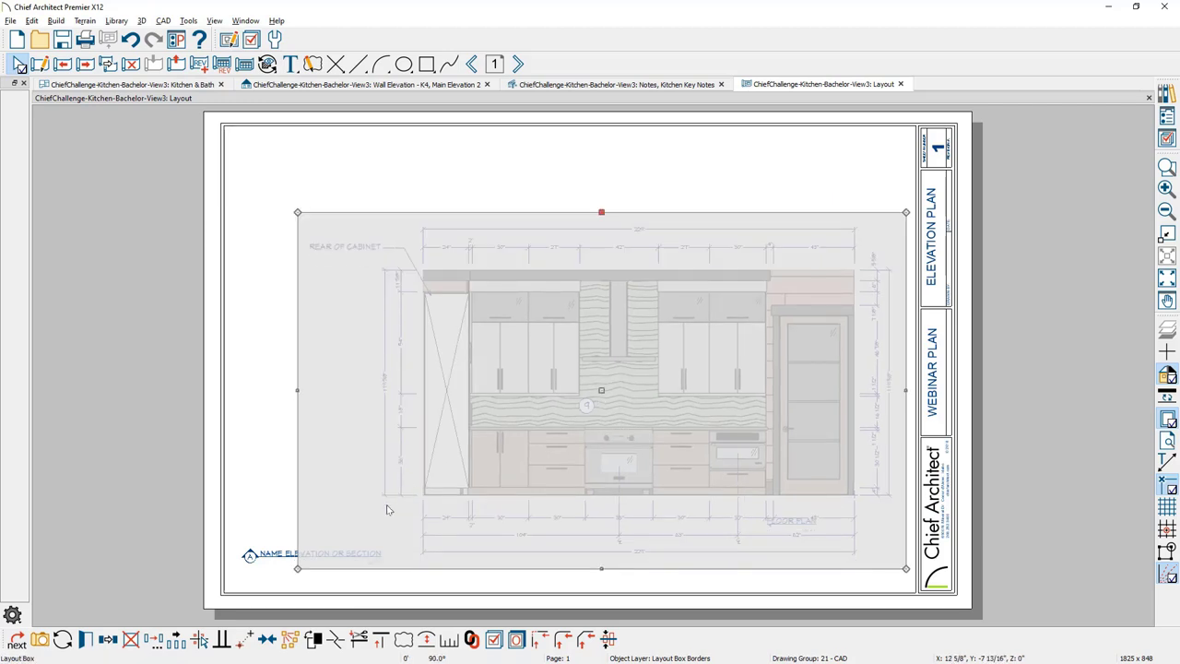
{"action": "left_click", "coordinate": [192, 543]}
- Move the NAME ELEVATION OR SECTION label with its callout to just below the elevation's bottom dimensions
{"action": "left_click", "coordinate": [313, 555]}
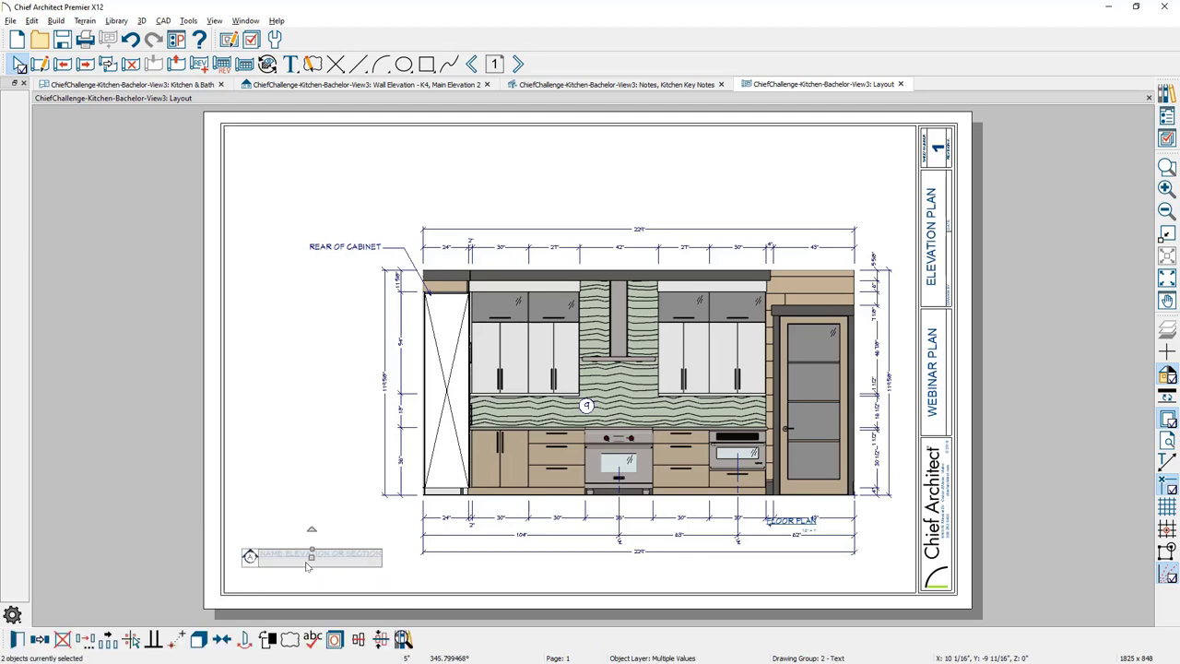
{"action": "left_click_drag", "start_coordinate": [313, 555], "coordinate": [648, 567]}
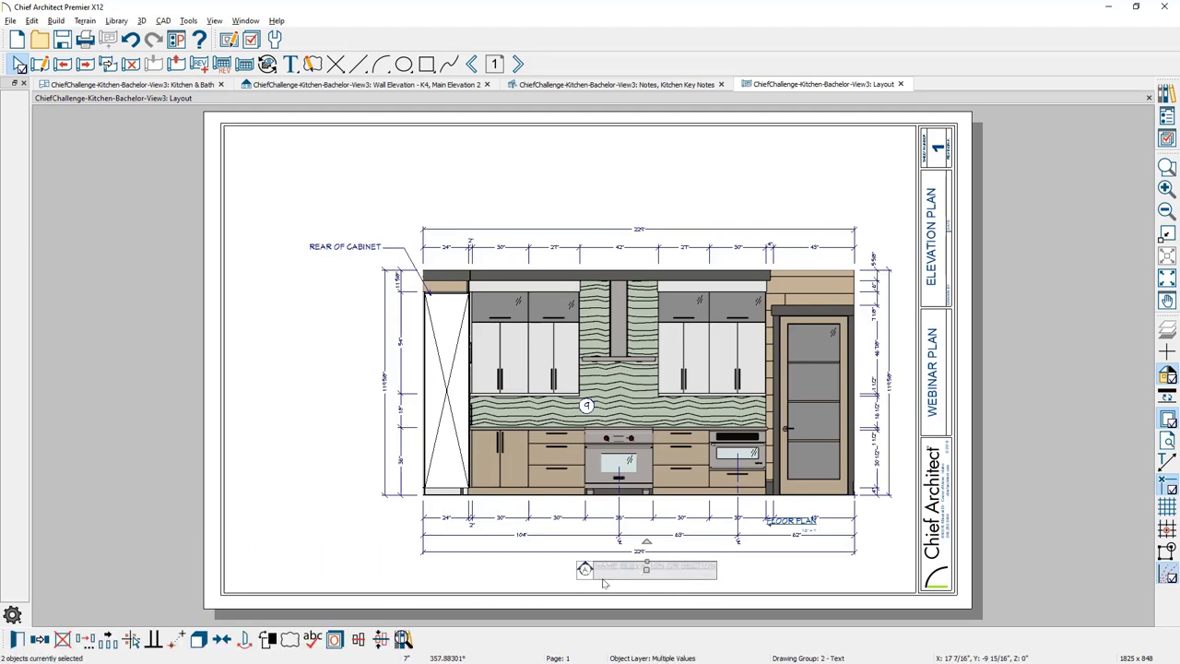
{"action": "left_click", "coordinate": [597, 582]}
- Change the label of the callout below the elevation to K4
{"action": "left_click", "coordinate": [587, 572]}
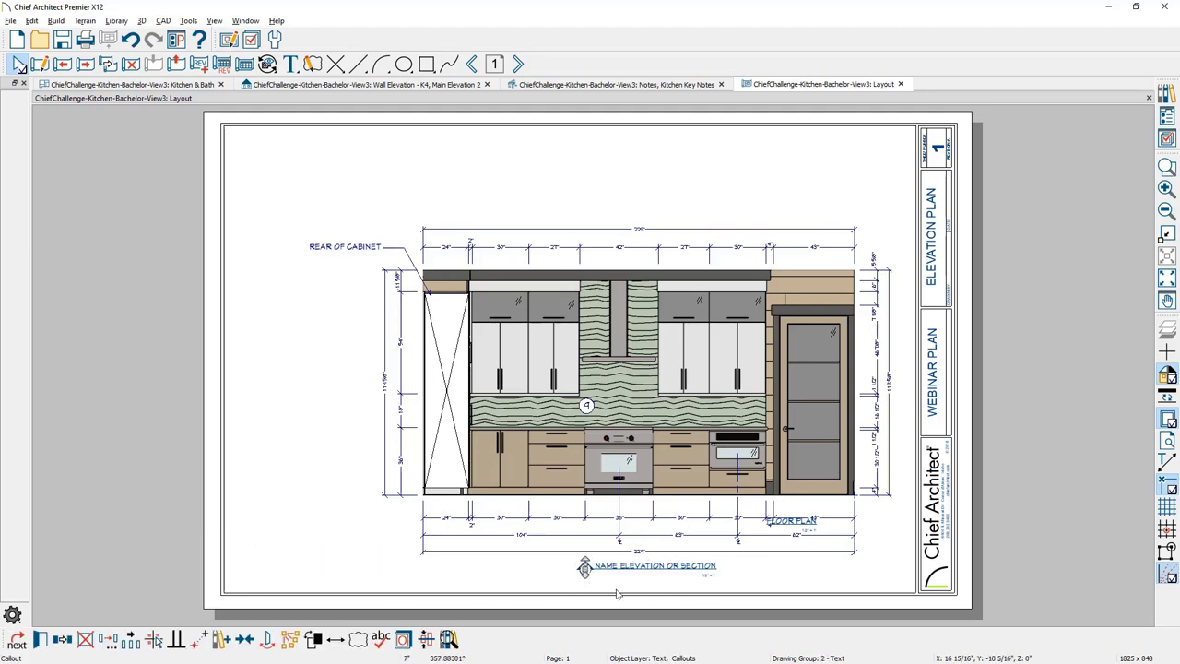
{"action": "double_click", "coordinate": [586, 567]}
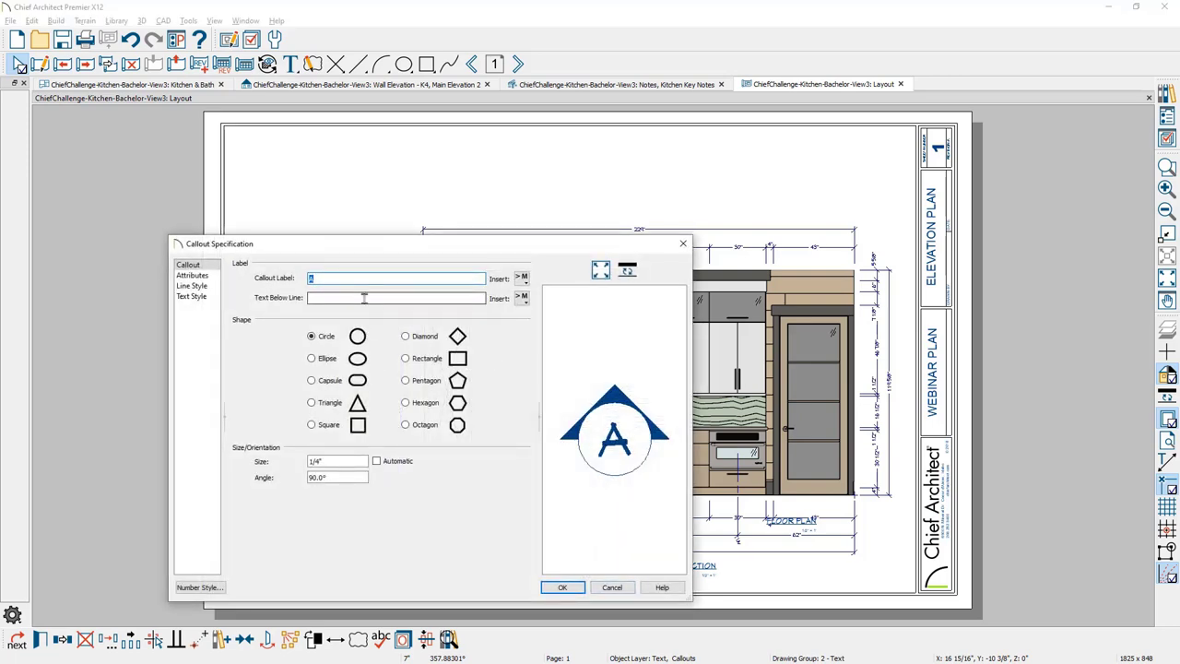
{"action": "type", "text": "K3"}
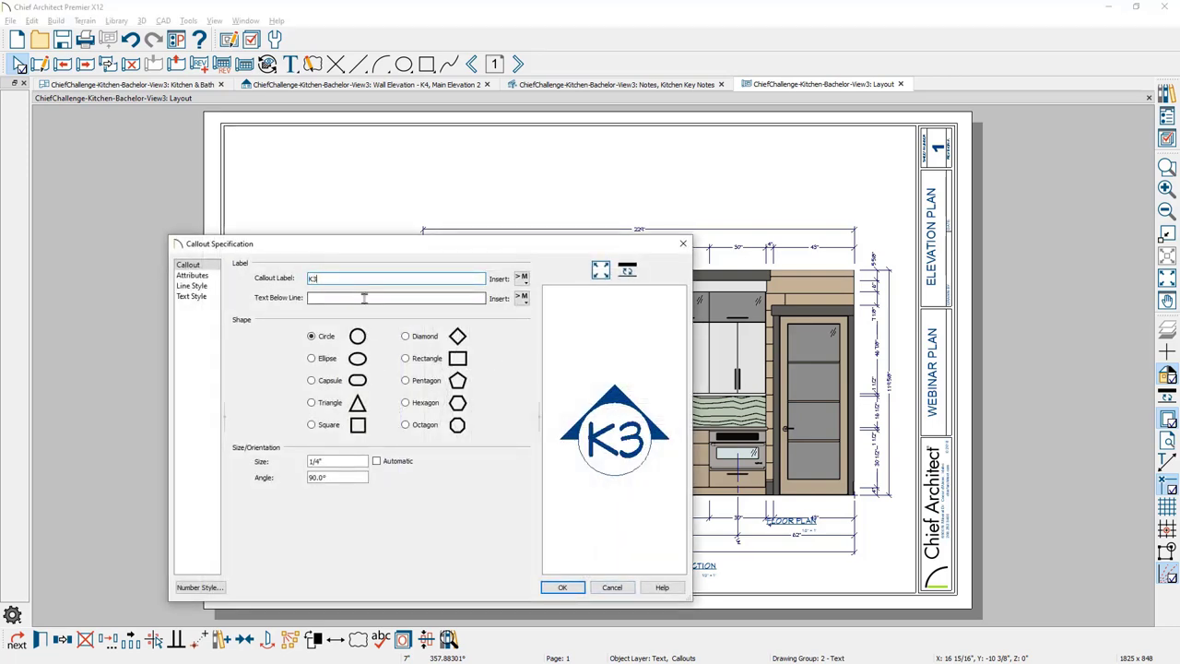
{"action": "key", "text": "BackSpace"}
{"action": "type", "text": "4"}
{"action": "left_click", "coordinate": [562, 587]}
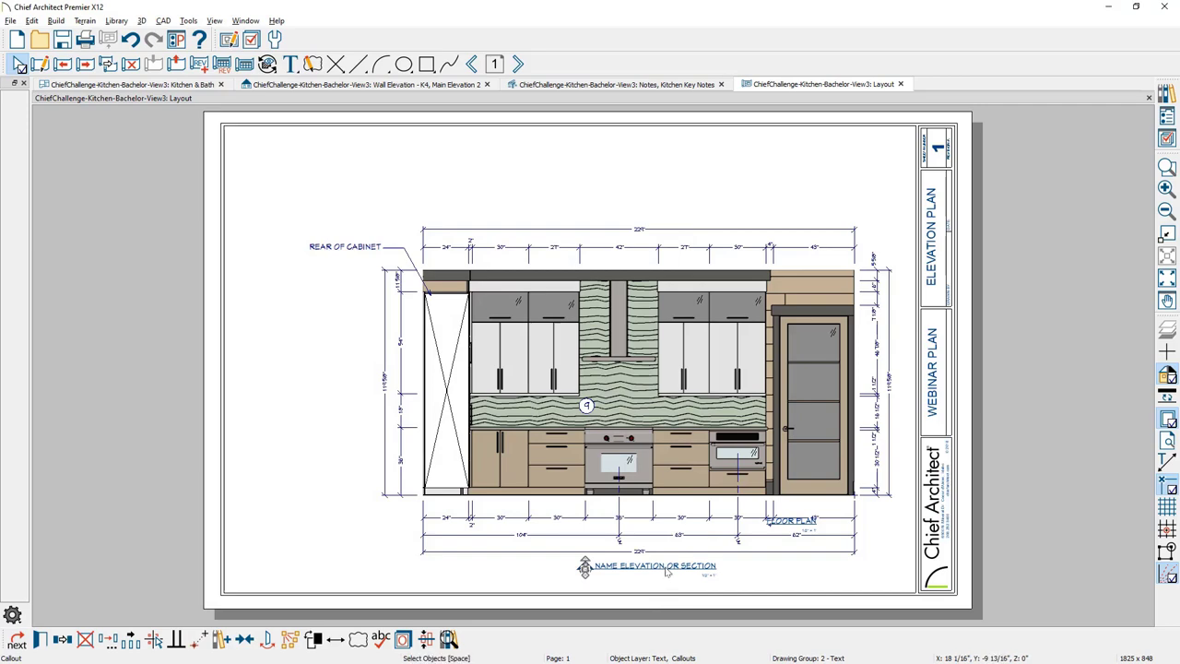
- Change the NAME ELEVATION OR SECTION text below the elevation to MAIN WALL ELEVATION
{"action": "left_click", "coordinate": [667, 574]}
{"action": "left_click", "coordinate": [667, 576]}
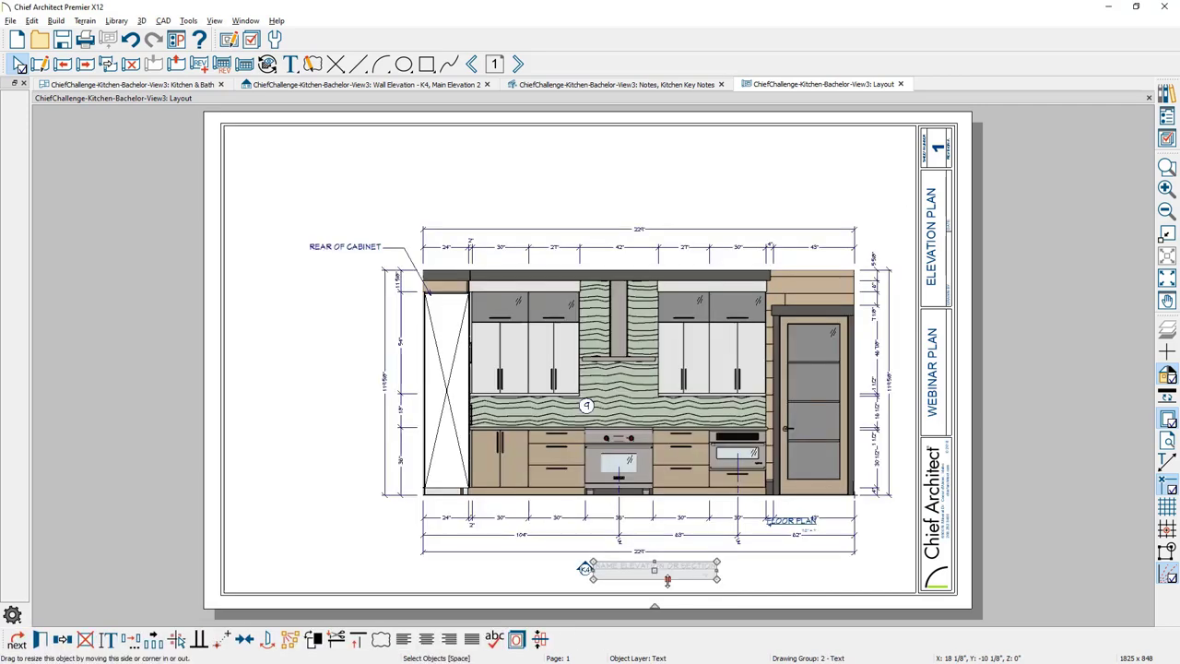
{"action": "double_click", "coordinate": [668, 576]}
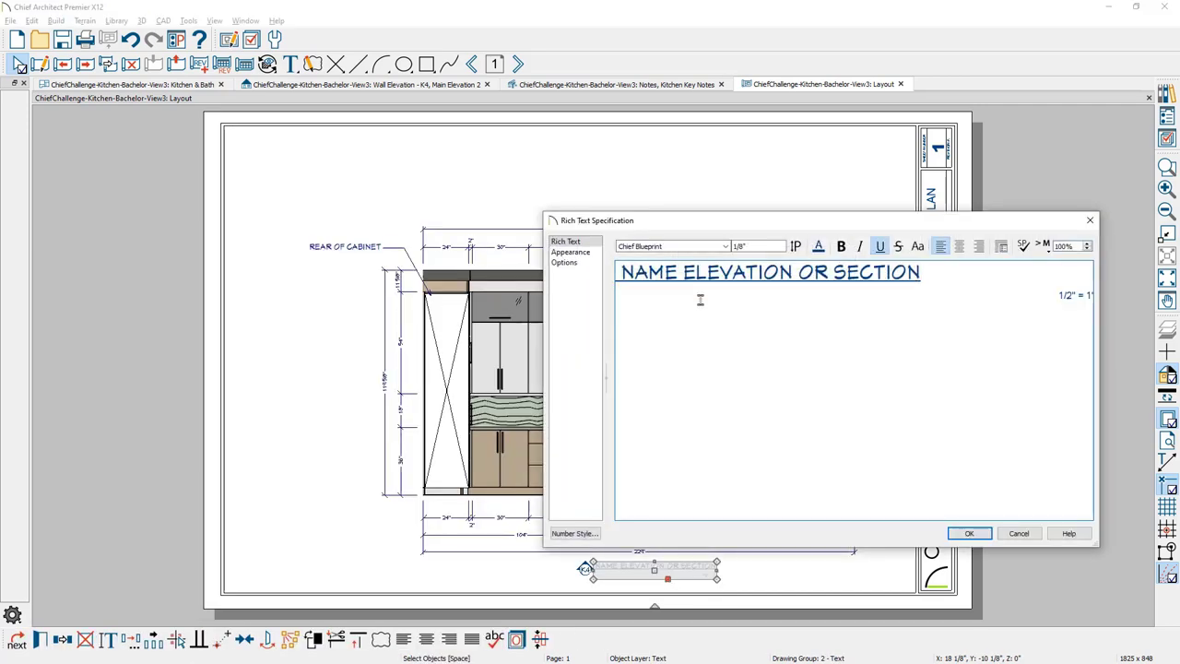
{"action": "type", "text": "MAIN WALL"}
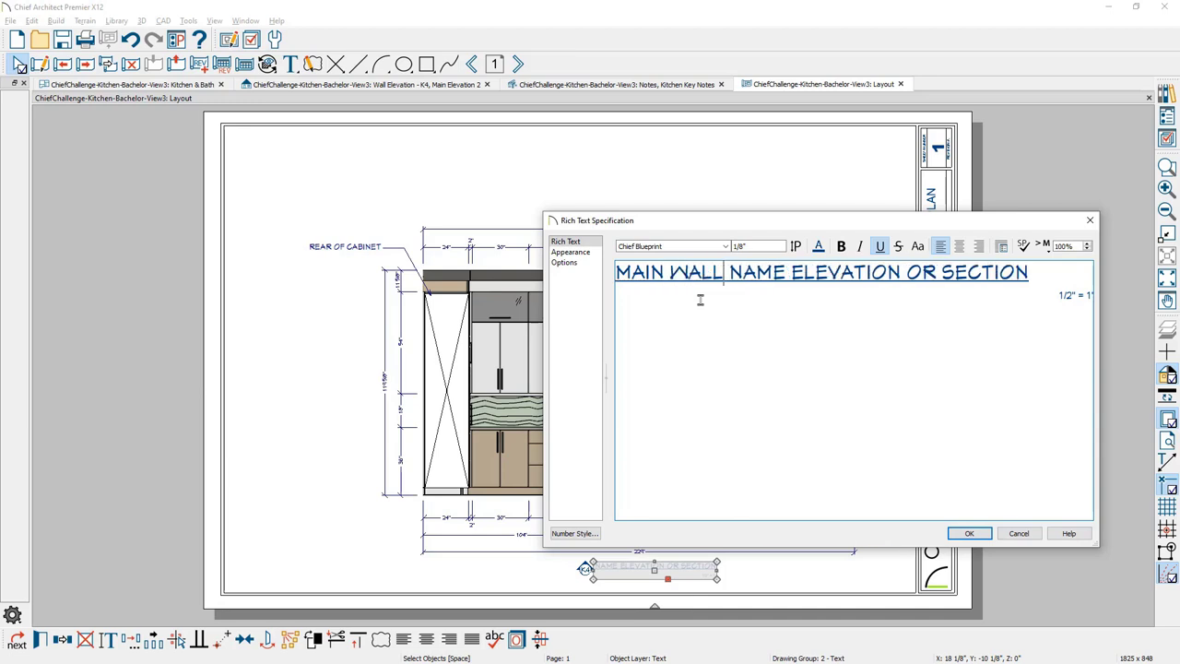
{"action": "key", "text": "Delete"}
{"action": "key", "text": "Delete"}
{"action": "key", "text": "Delete"}
{"action": "key", "text": "Delete"}
{"action": "key", "text": "Delete"}
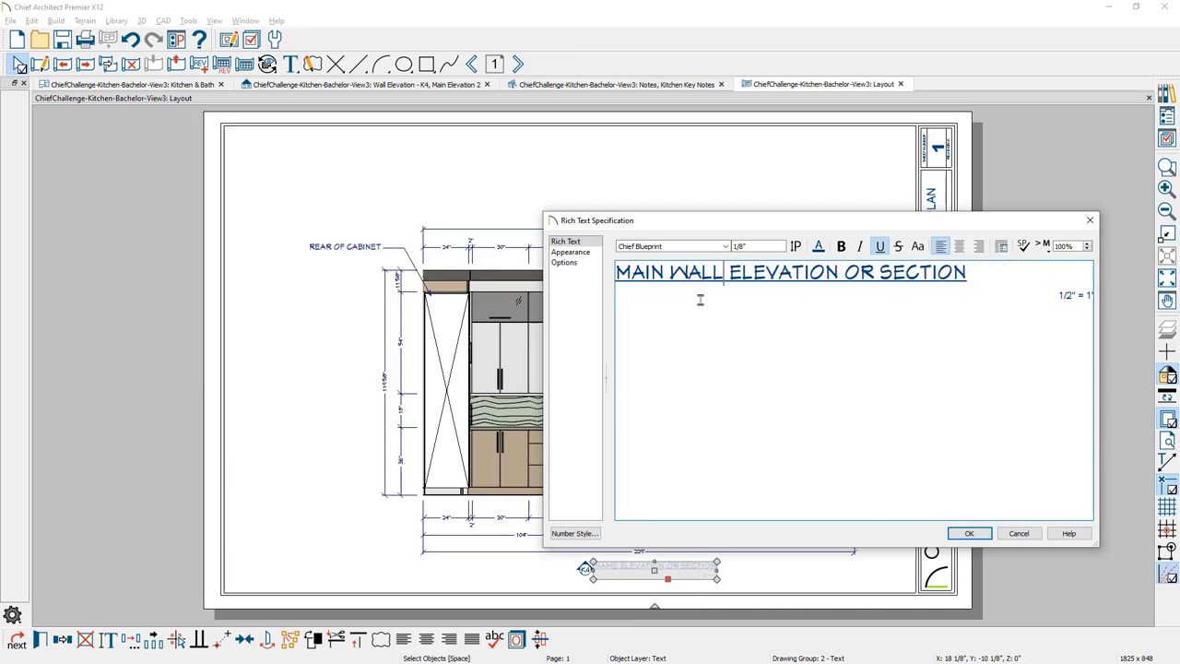
{"action": "key", "text": "BackSpace"}
{"action": "key", "text": "BackSpace"}
{"action": "key", "text": "BackSpace"}
{"action": "key", "text": "BackSpace"}
{"action": "key", "text": "BackSpace"}
{"action": "key", "text": "BackSpace"}
{"action": "key", "text": "BackSpace"}
{"action": "key", "text": "BackSpace"}
{"action": "key", "text": "BackSpace"}
{"action": "key", "text": "BackSpace"}
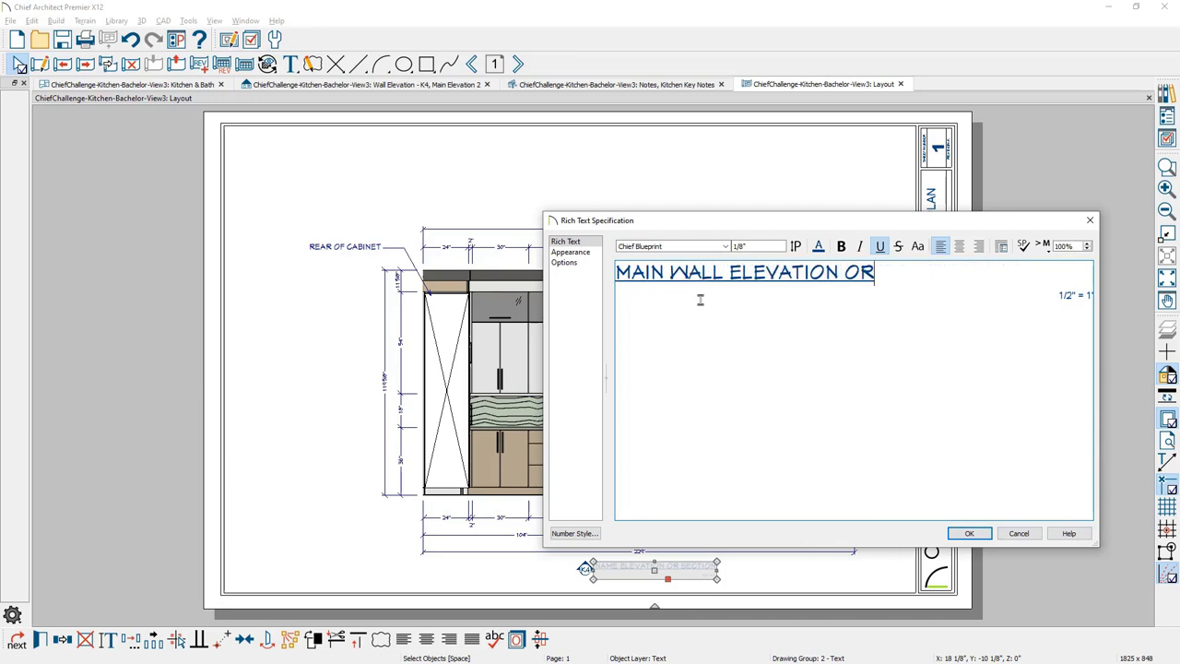
{"action": "key", "text": "BackSpace"}
{"action": "left_click", "coordinate": [979, 535]}
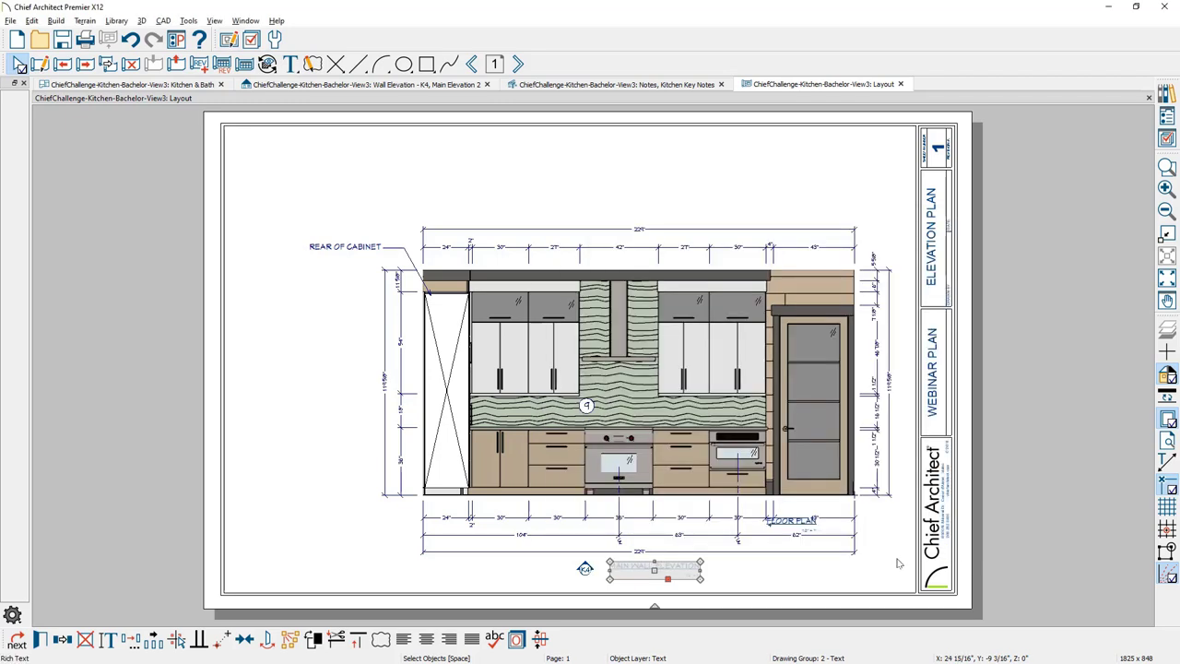
- Place the MAIN WALL ELEVATION text directly beside the K4 callout and delete the FLOOR PLAN label with its scale text
{"action": "key", "text": "Left"}
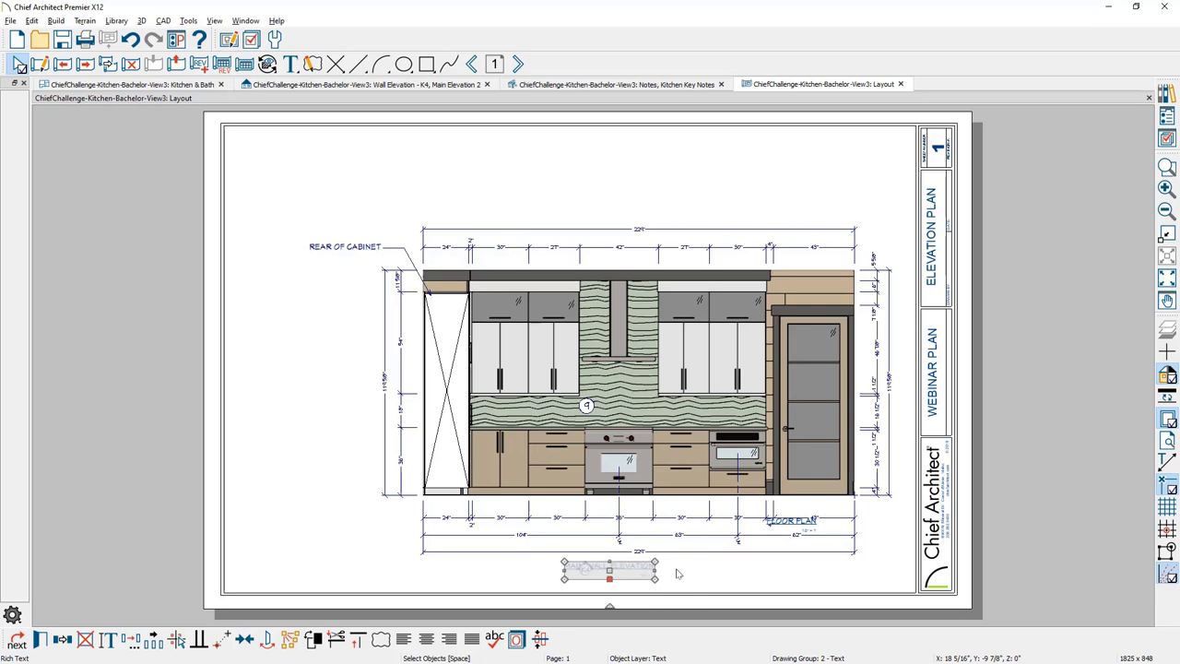
{"action": "left_click_drag", "start_coordinate": [610, 569], "coordinate": [640, 569]}
{"action": "left_click_drag", "start_coordinate": [746, 490], "coordinate": [850, 585]}
{"action": "key", "text": "Delete"}
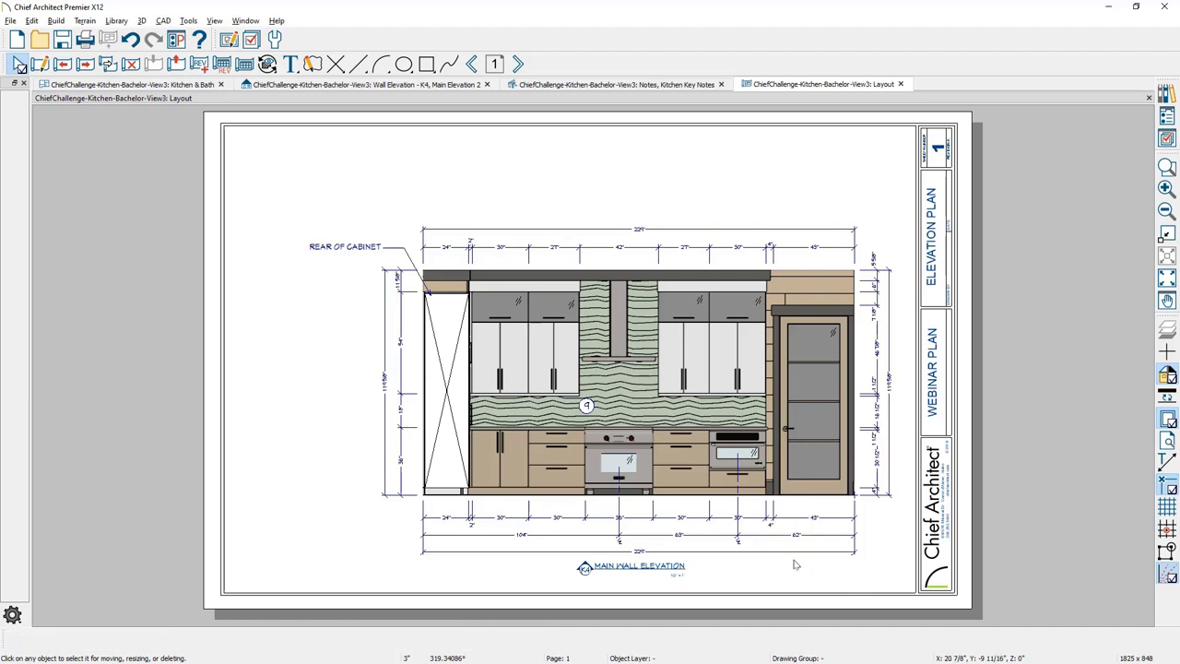
- Open the K4 elevation view from its layout box, and close that elevation view
{"action": "double_click", "coordinate": [814, 438]}
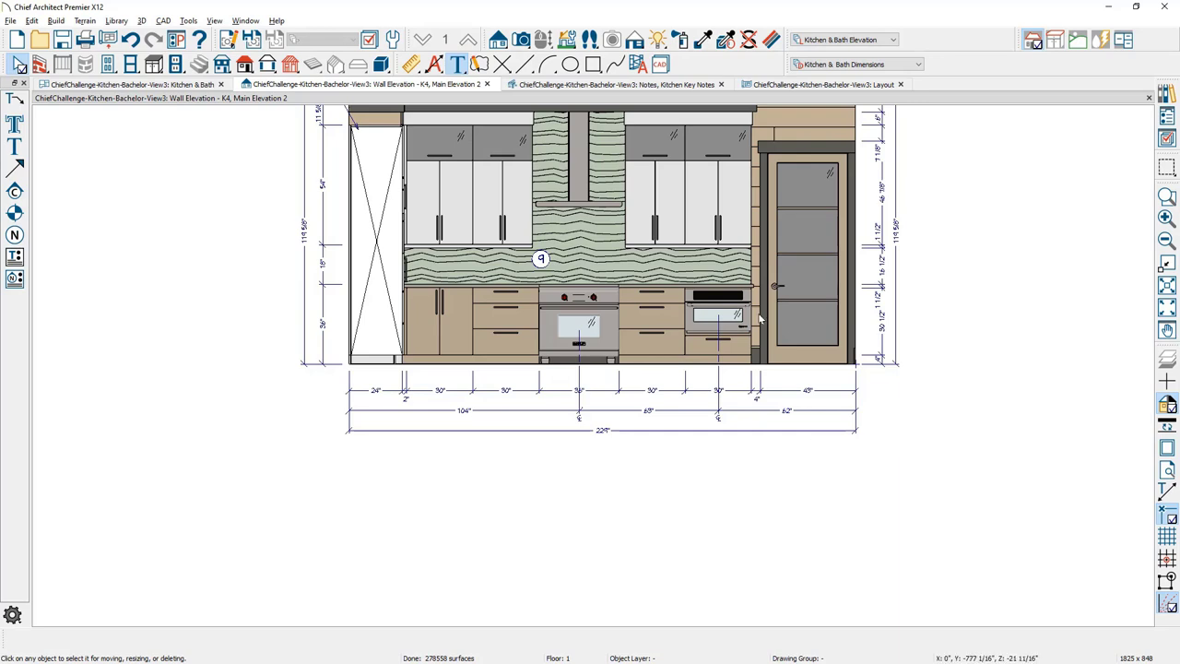
{"action": "left_click", "coordinate": [489, 84]}
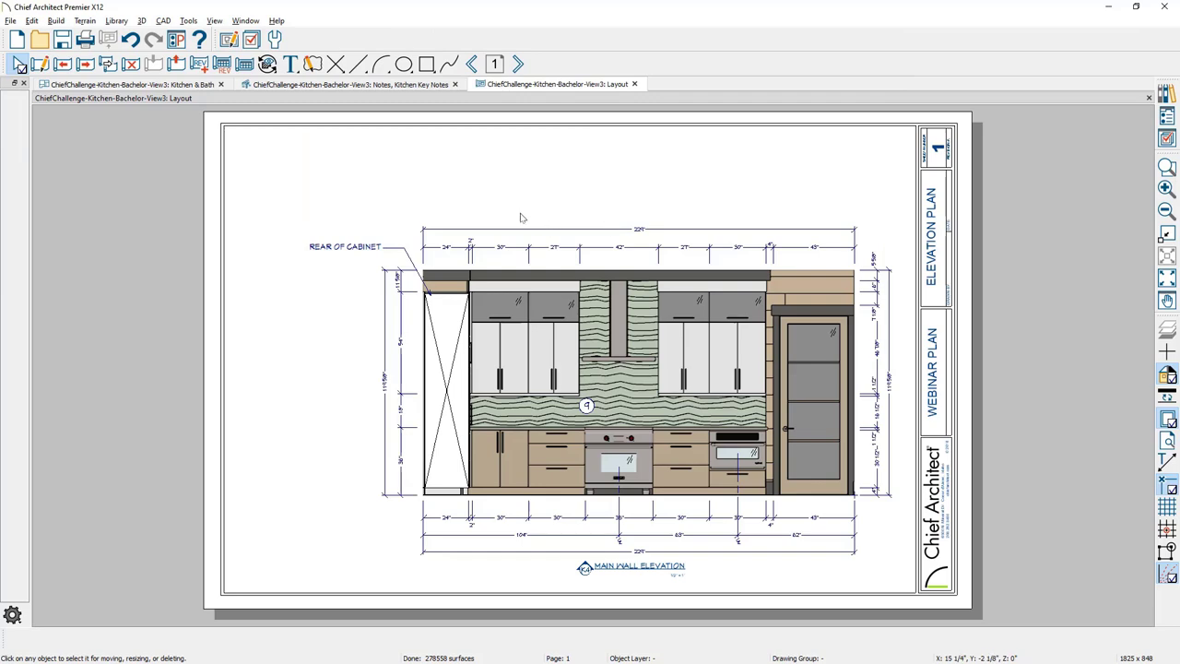
- Send the Kitchen Key Notes to layout page 1 at 1/2 in = 1 ft and place them in the sheet's lower-left corner
{"action": "left_click", "coordinate": [395, 84]}
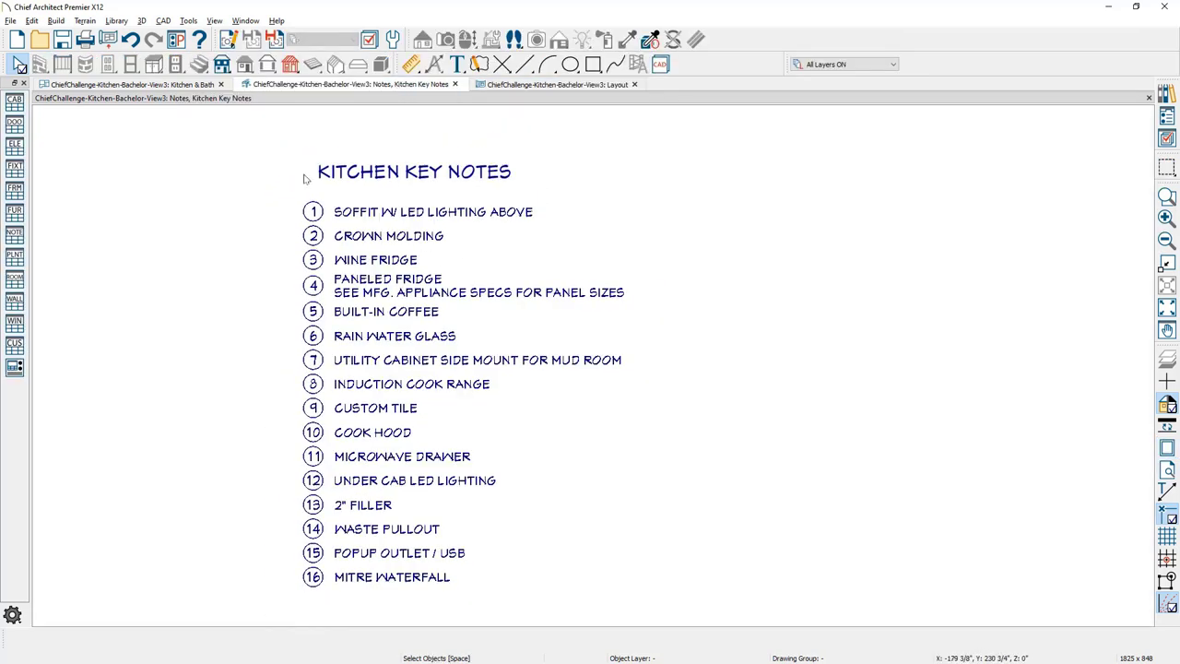
{"action": "left_click", "coordinate": [10, 20]}
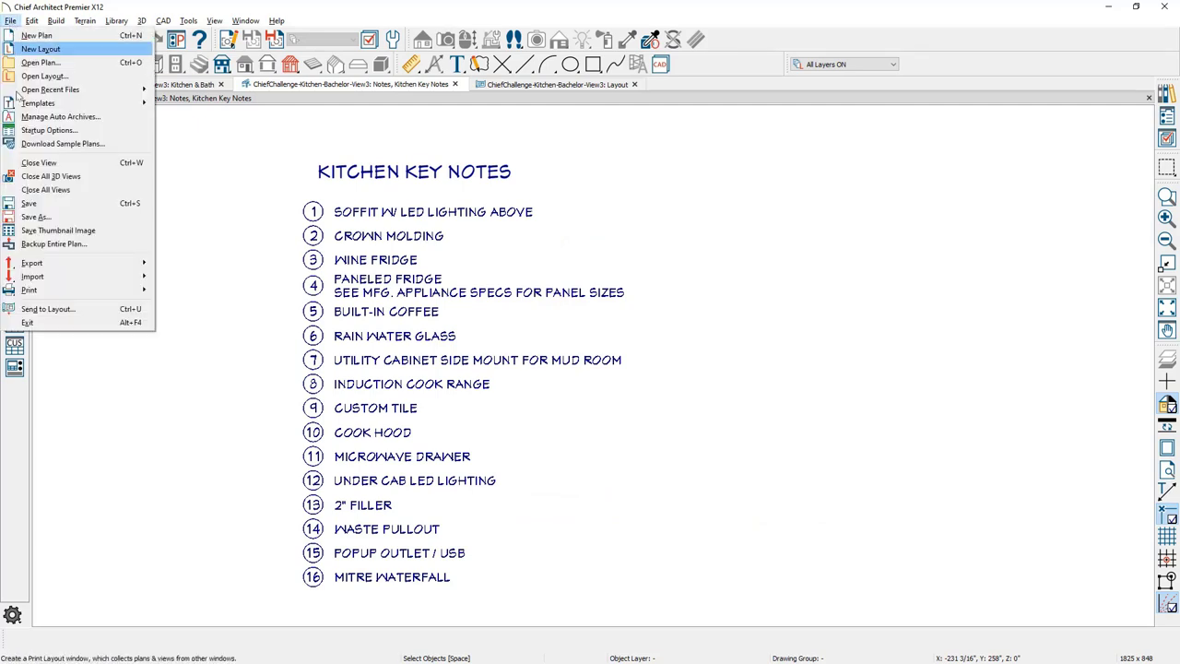
{"action": "left_click", "coordinate": [42, 310]}
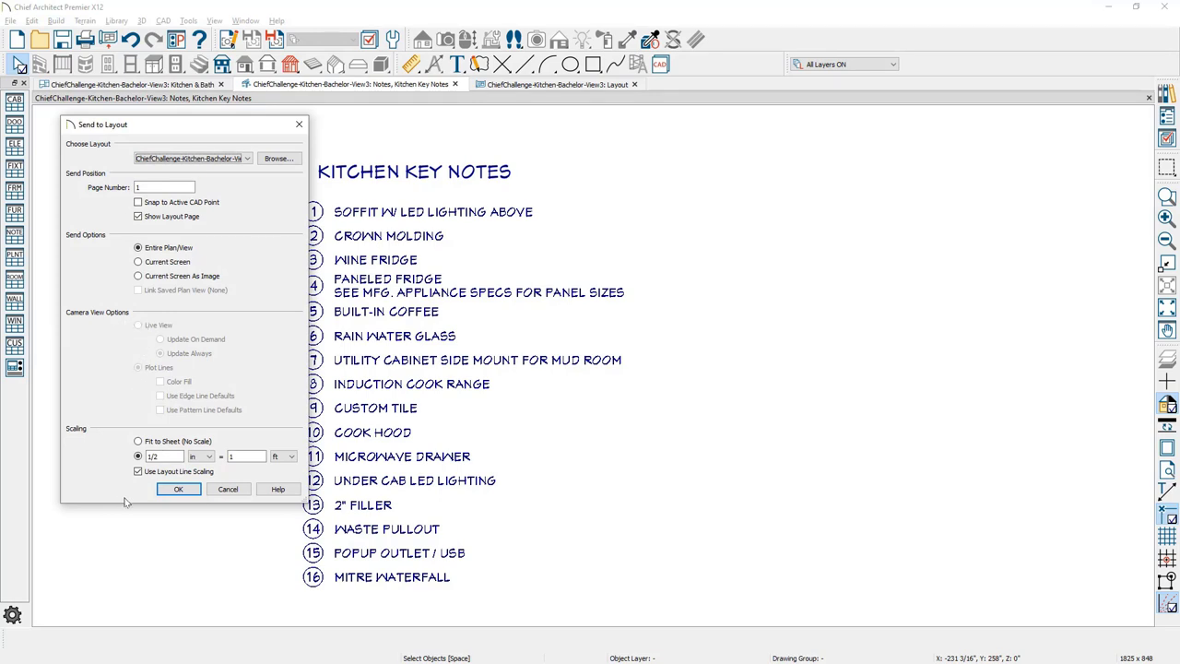
{"action": "left_click", "coordinate": [182, 490]}
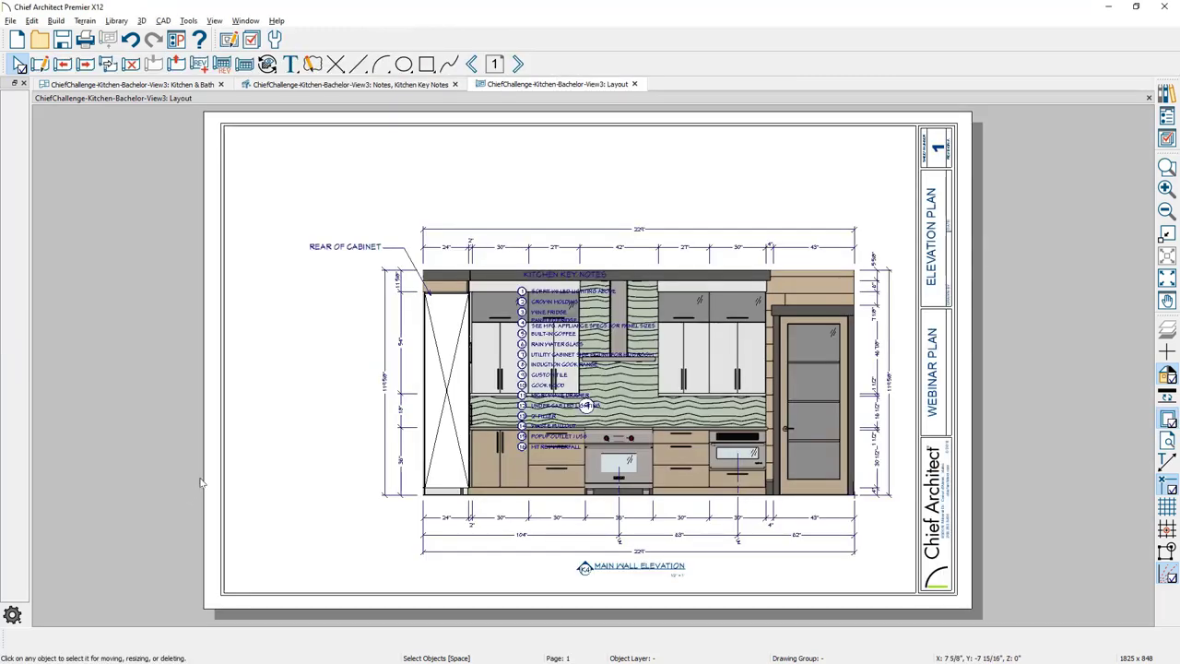
{"action": "left_click_drag", "start_coordinate": [588, 359], "coordinate": [305, 485]}
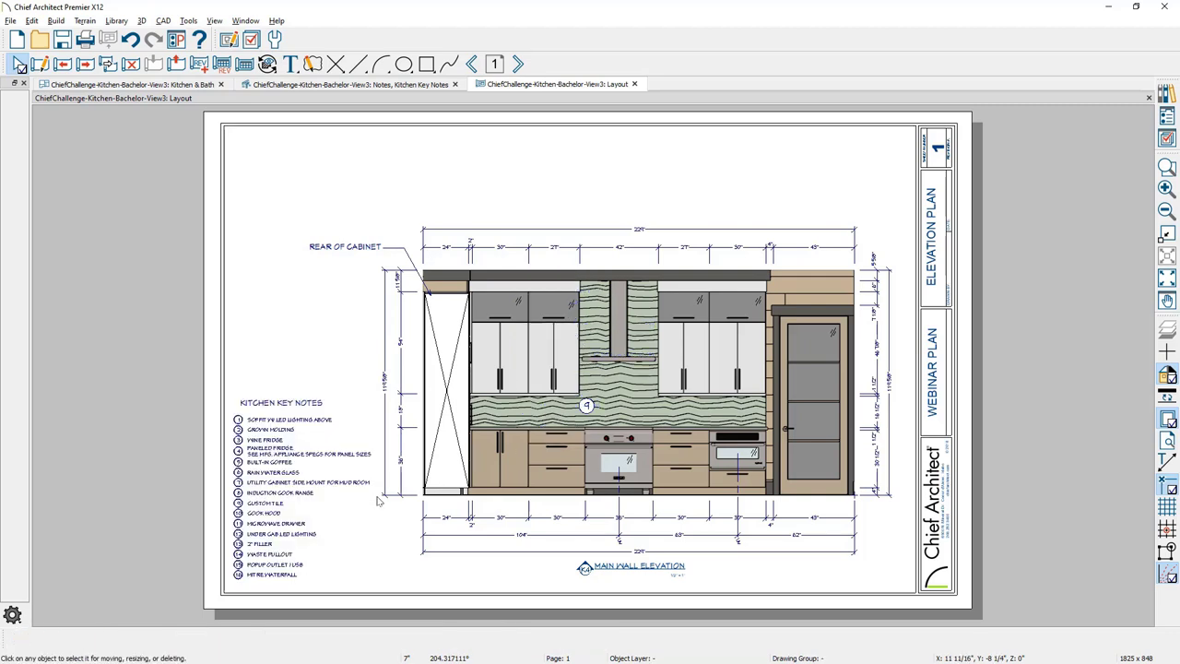